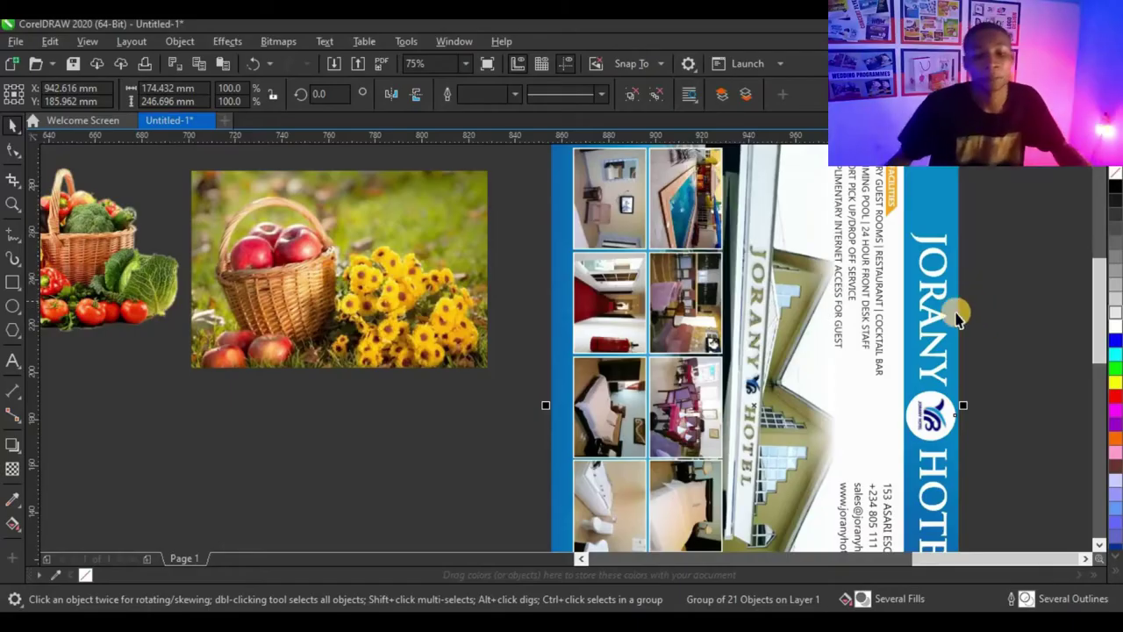
# Create a rectangle framing the whole 420 × 297 mm page and remove its outline
pyautogui.scroll(-1, 958, 320)
pyautogui.scroll(-1, 679, 326)
pyautogui.scroll(1, 294, 348)
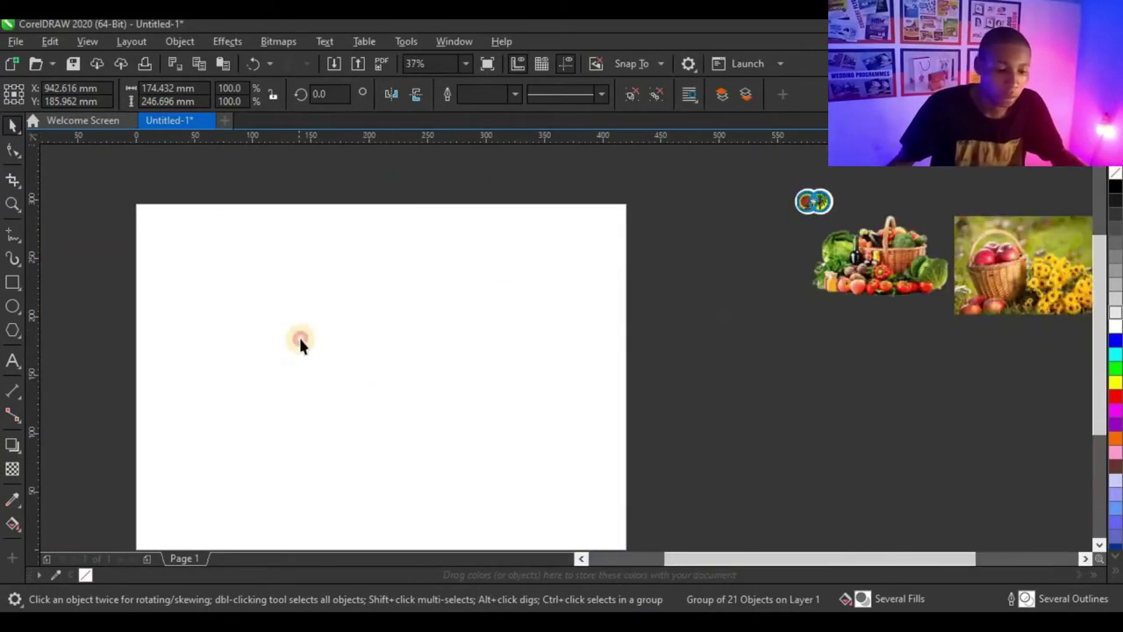
pyautogui.click(299, 343)
pyautogui.scroll(-1, 549, 289)
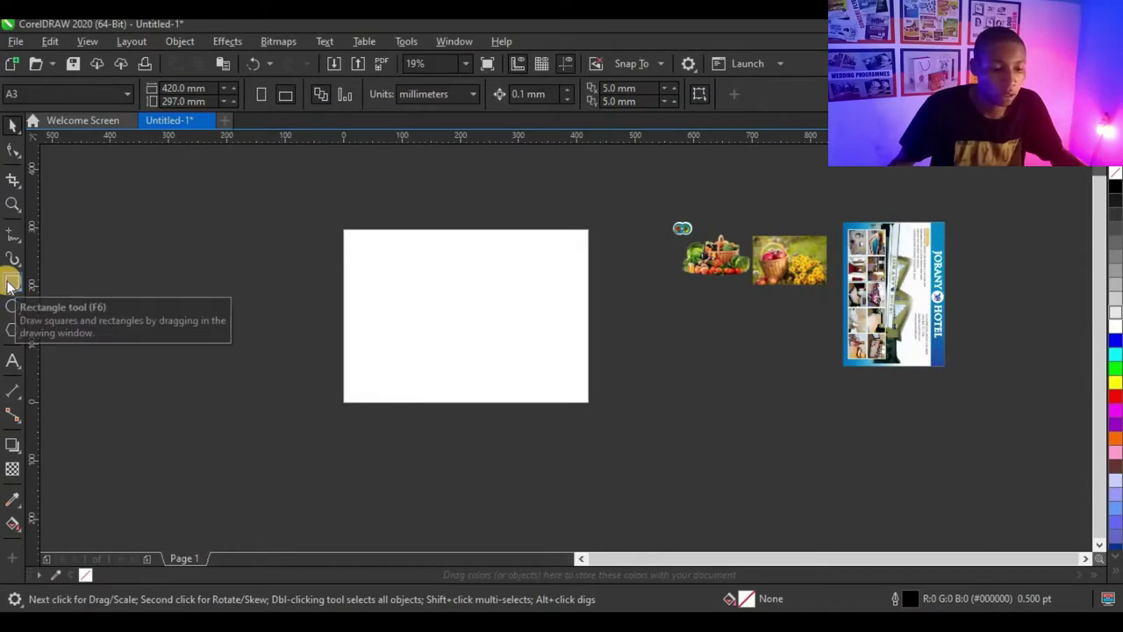
pyautogui.doubleClick(7, 285)
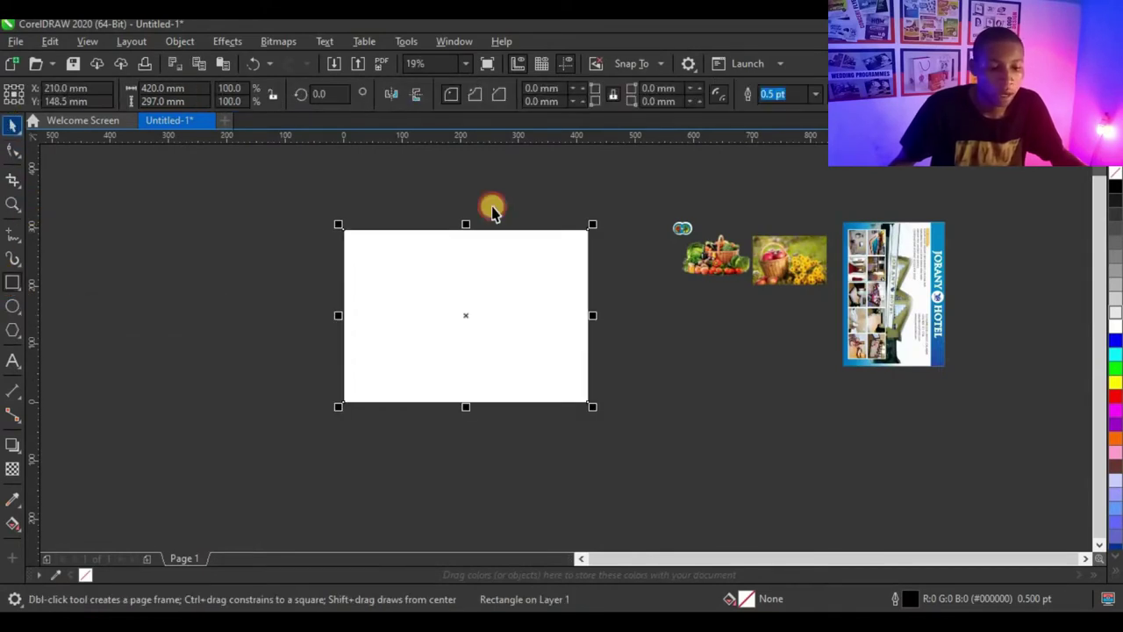
pyautogui.scroll(1, 492, 210)
pyautogui.scroll(-1, 687, 372)
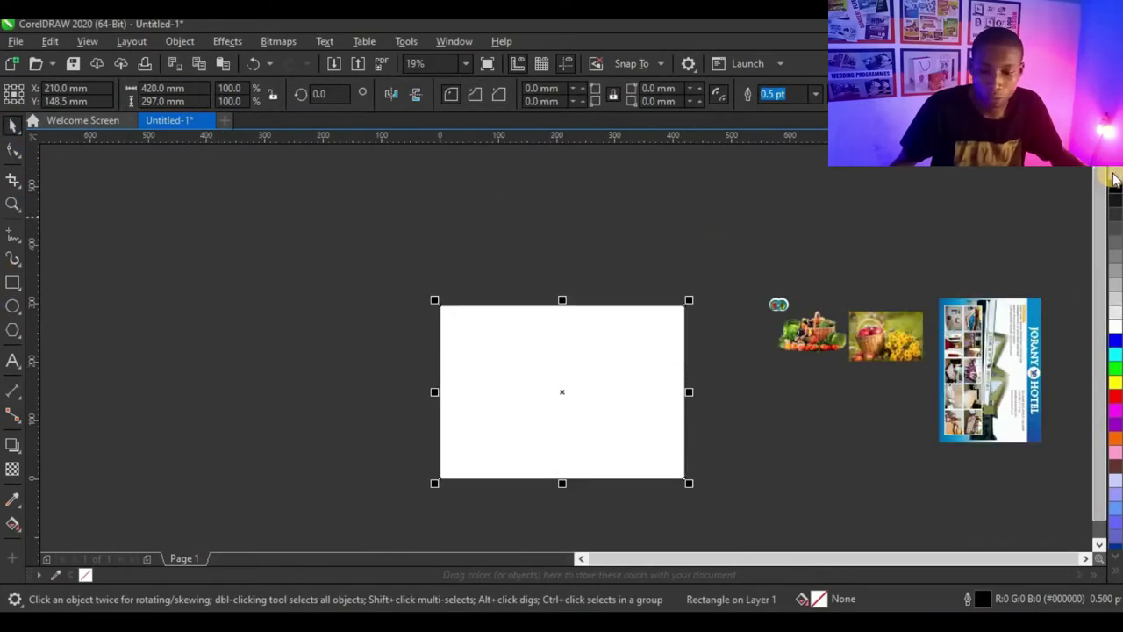
pyautogui.rightClick(1115, 178)
pyautogui.scroll(1, 691, 409)
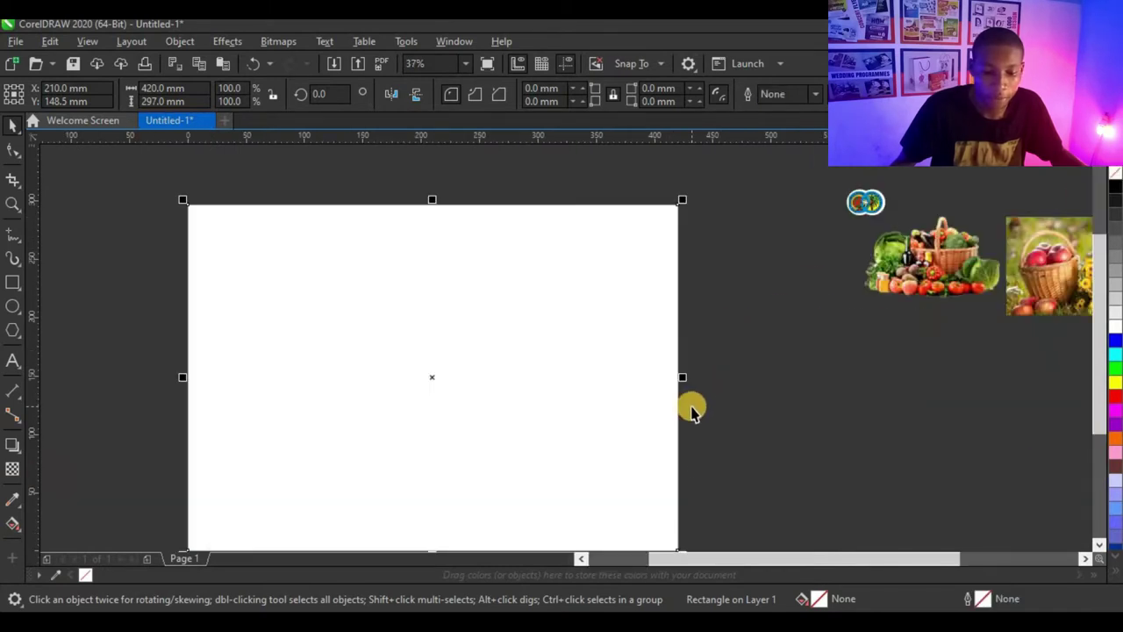
# Narrow the page rectangle to the left half of the page, 210 mm wide, and fill it light gray (#E6E6E6)
pyautogui.moveTo(682, 377); pyautogui.dragTo(436, 378)
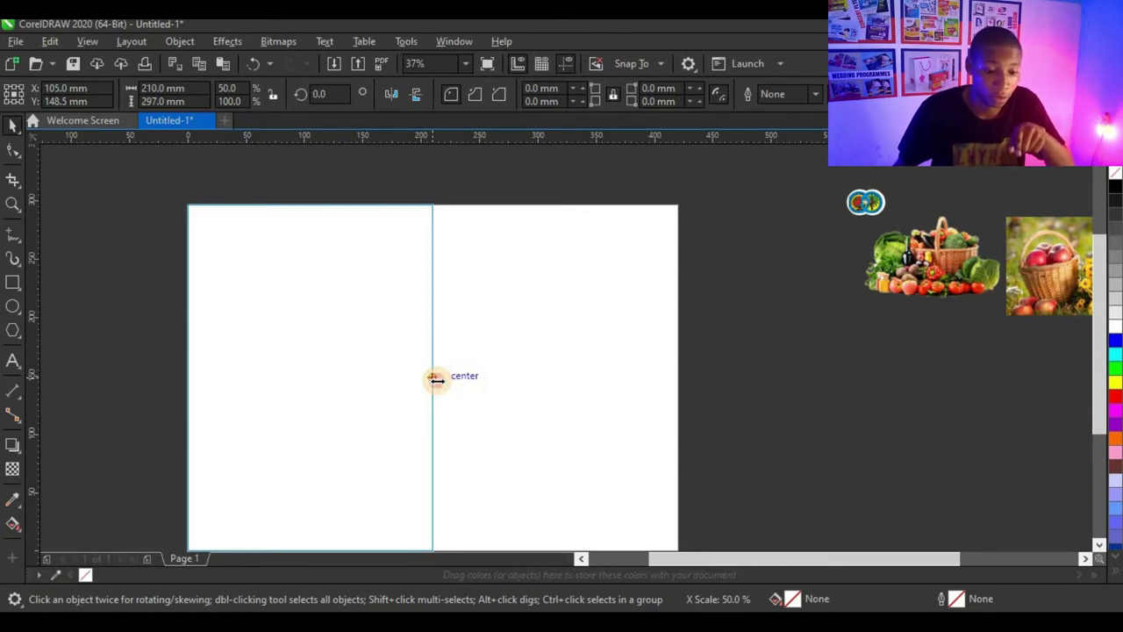
pyautogui.moveTo(436, 383); pyautogui.dragTo(436, 379)
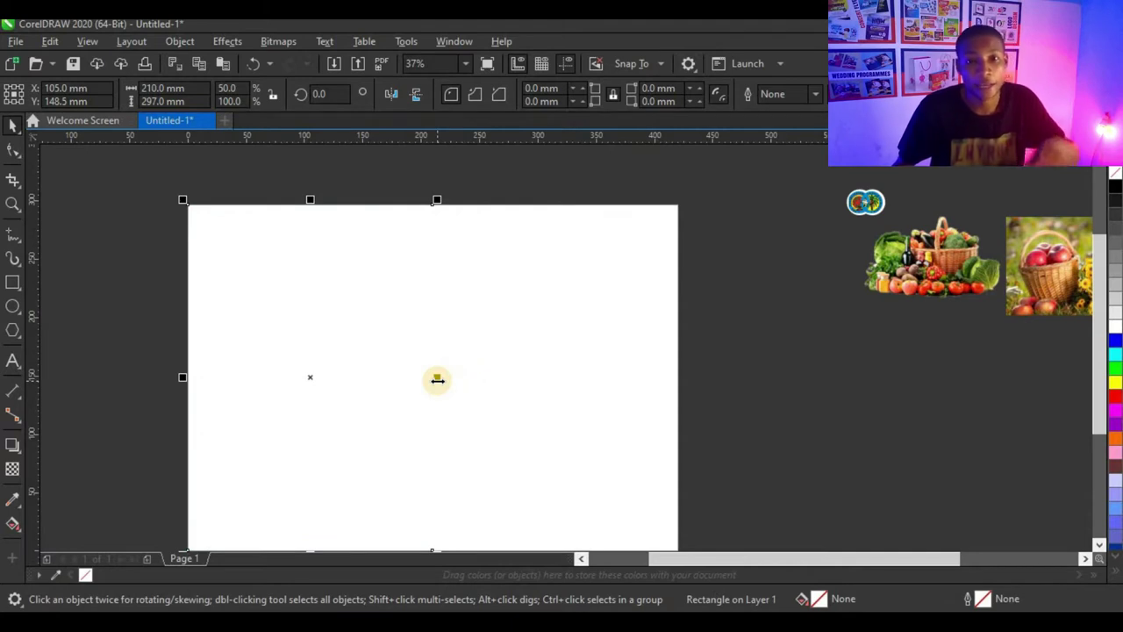
pyautogui.click(360, 295)
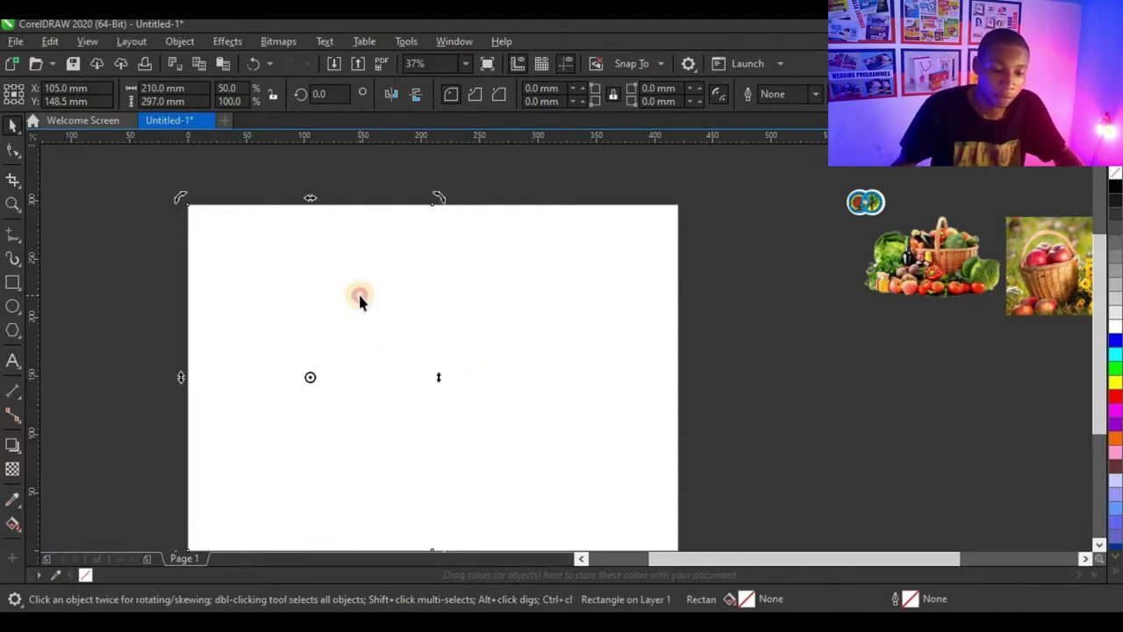
pyautogui.click(358, 293)
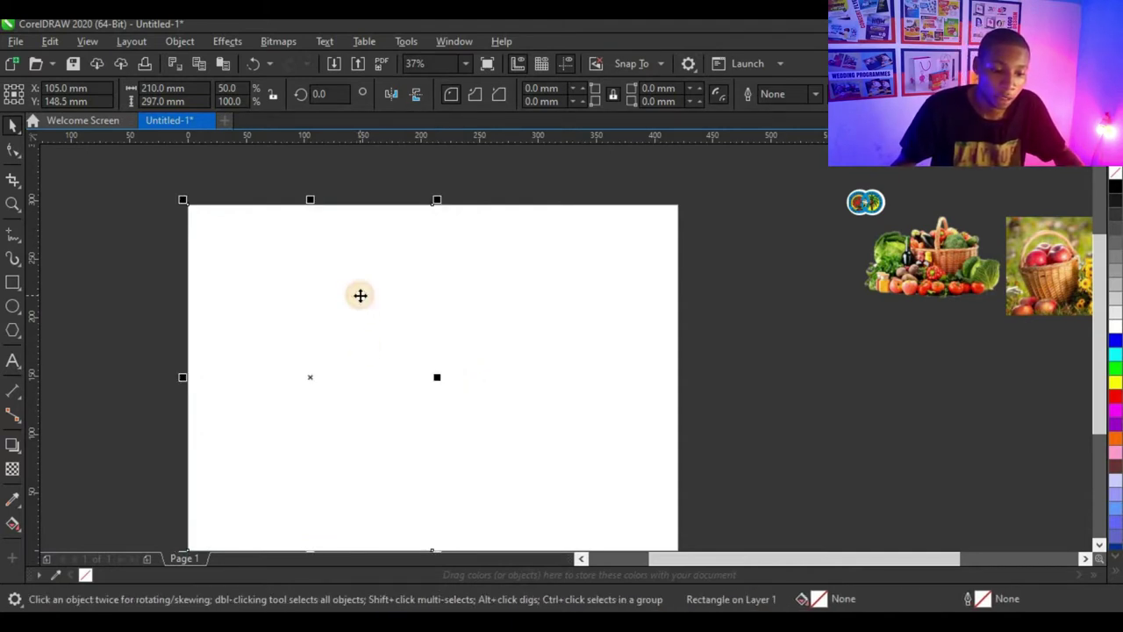
pyautogui.click(1112, 317)
pyautogui.scroll(-2, 637, 304)
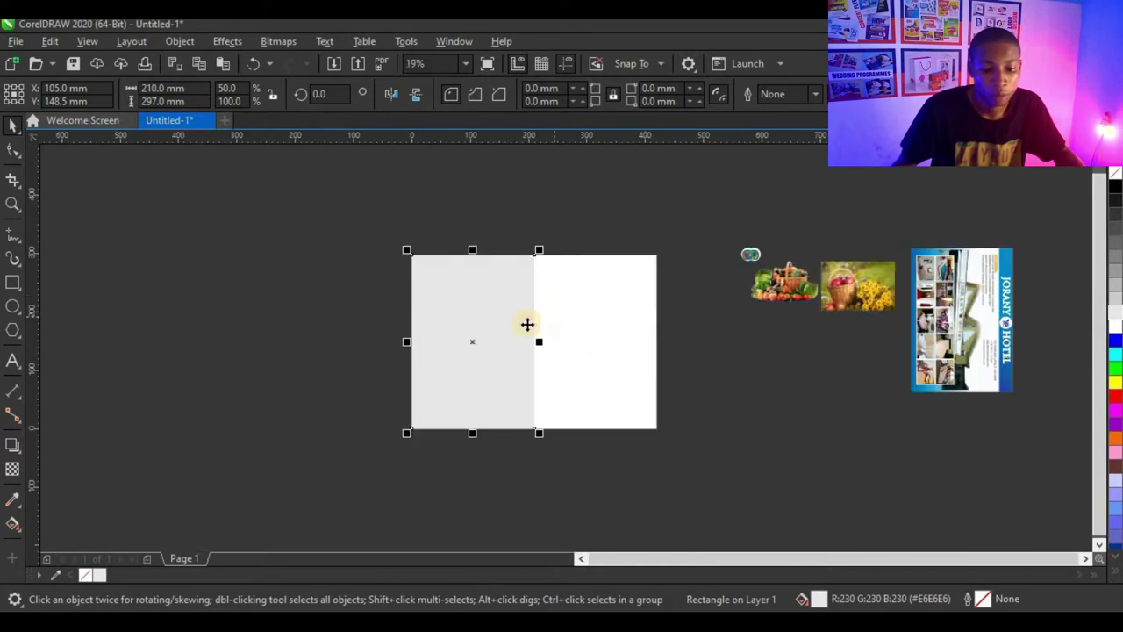
# Narrow the remaining full-page rectangle to the right half, 210 mm wide, and fill it medium gray (#808080)
pyautogui.click(604, 295)
pyautogui.scroll(2, 613, 299)
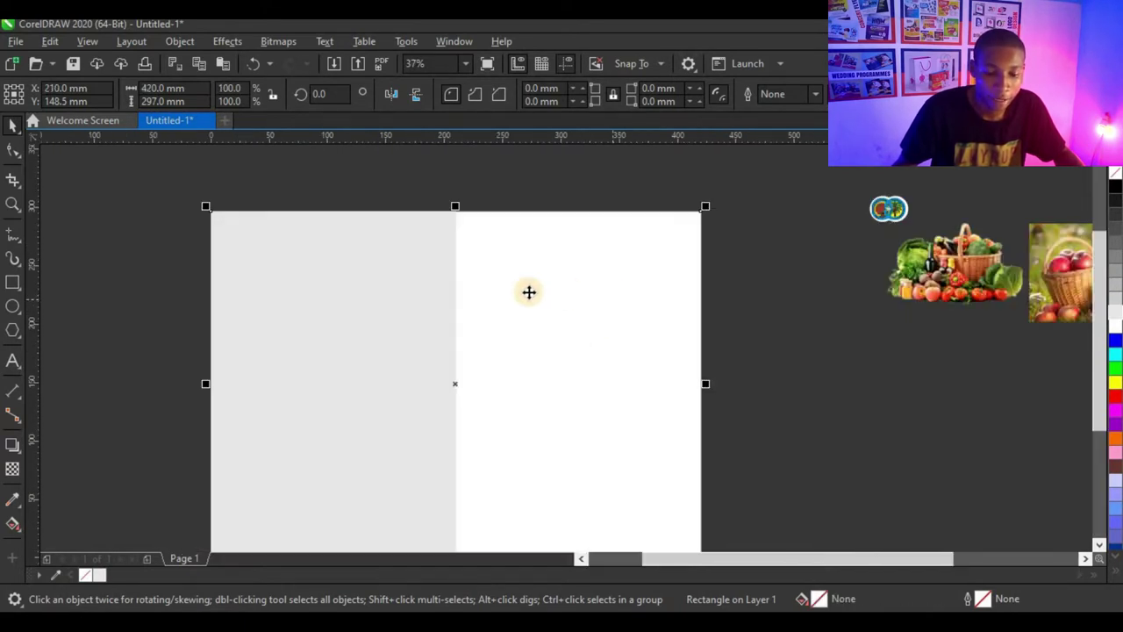
pyautogui.scroll(-2, 546, 319)
pyautogui.scroll(2, 552, 358)
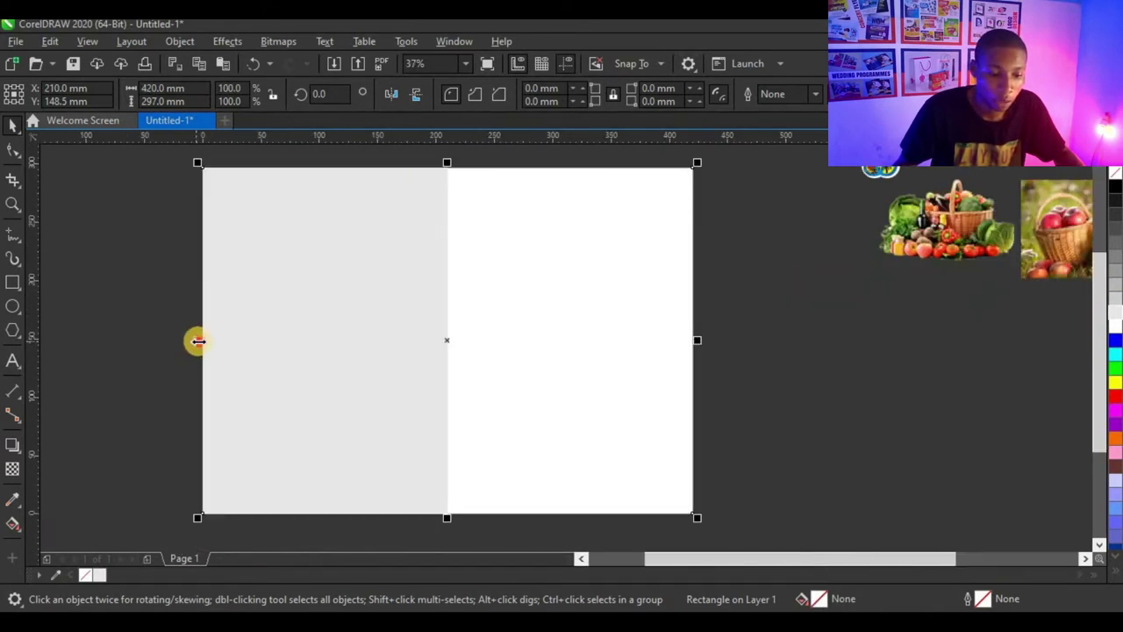
pyautogui.moveTo(197, 341); pyautogui.dragTo(447, 346)
pyautogui.click(1118, 256)
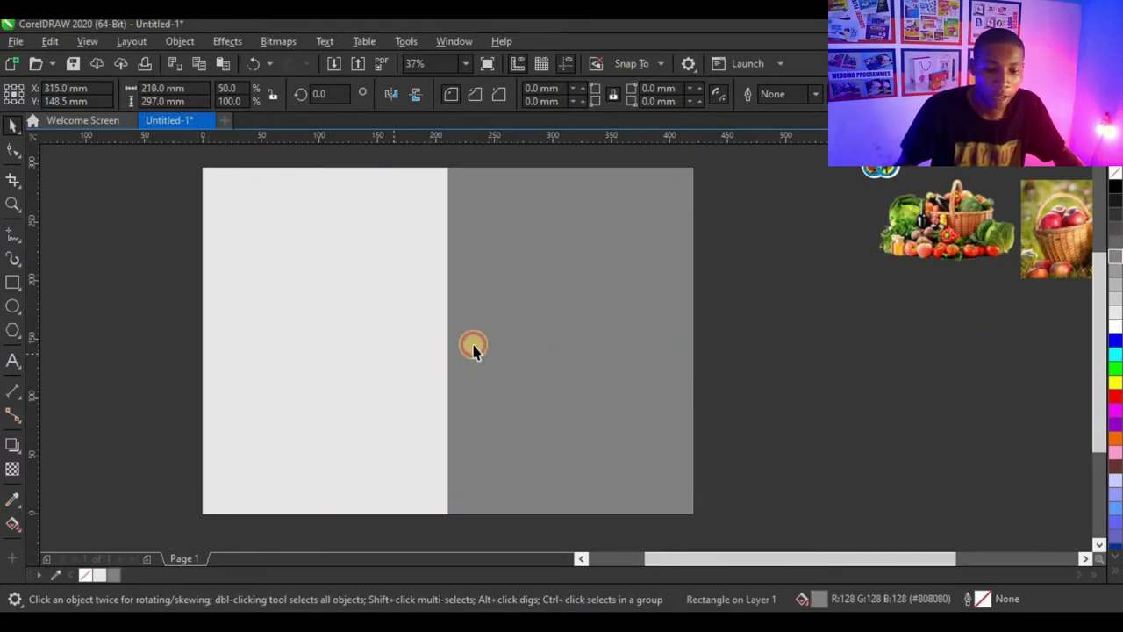
# Select both half-page rectangles together and fill them white
pyautogui.click(415, 338)
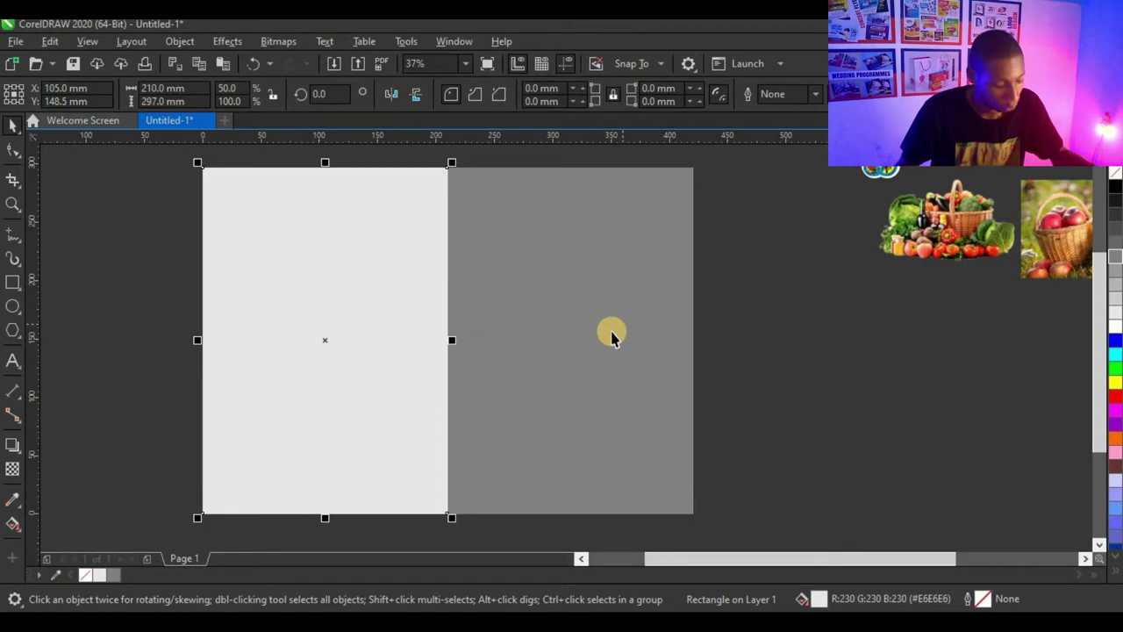
pyautogui.keyDown('shift'); pyautogui.click(689, 321); pyautogui.keyUp('shift')
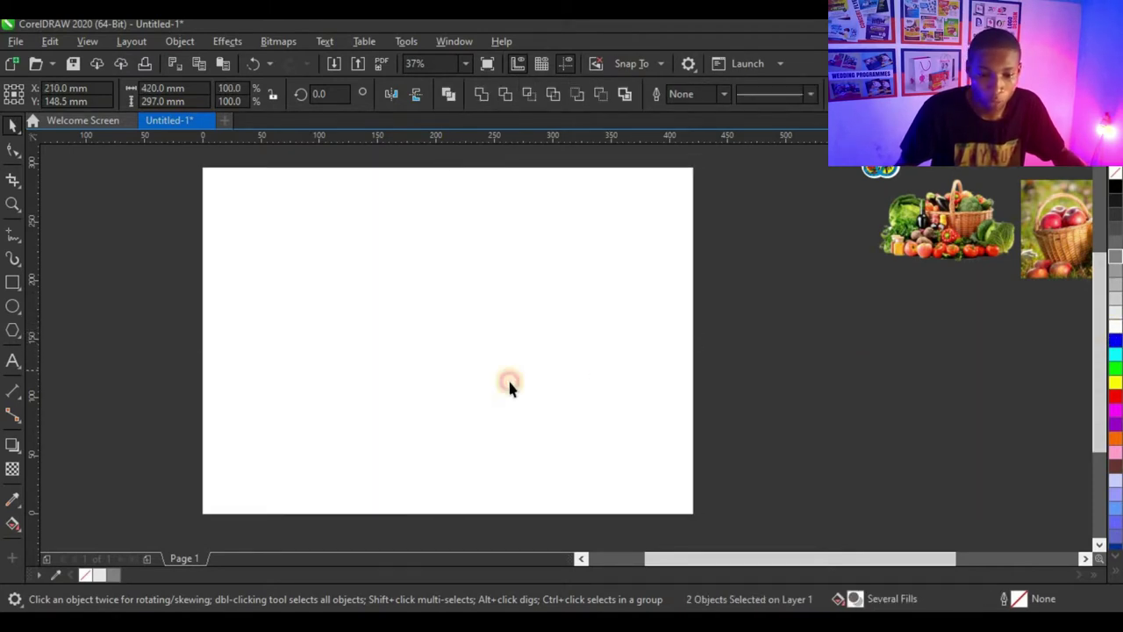
pyautogui.press('Escape')
pyautogui.scroll(-1, 522, 380)
pyautogui.click(392, 350)
pyautogui.click(584, 340)
pyautogui.click(545, 354)
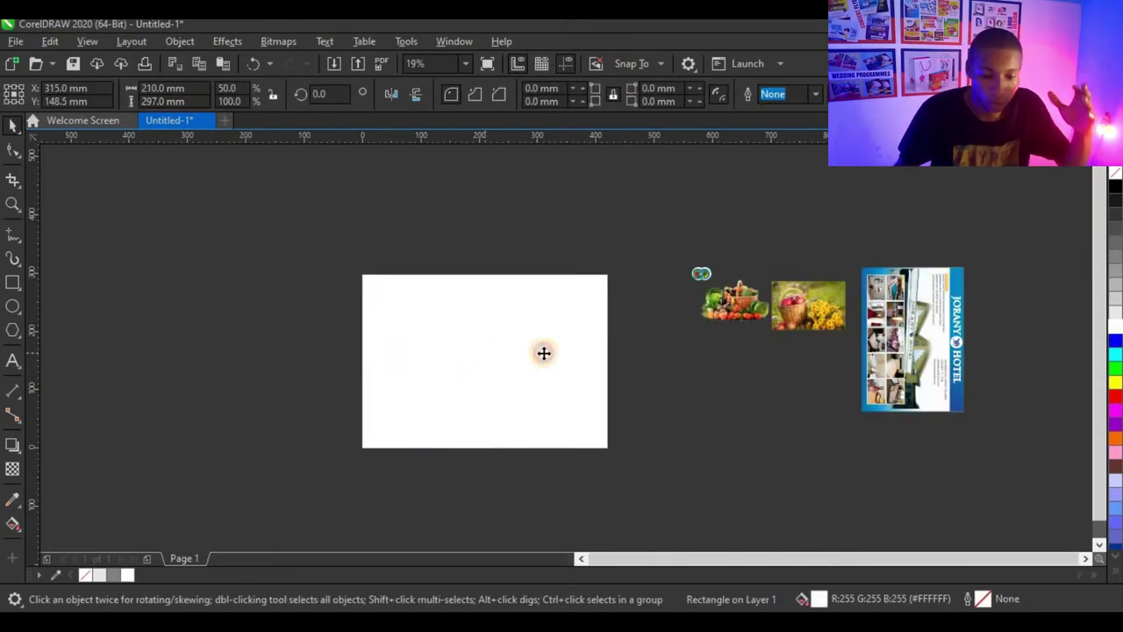
pyautogui.click(401, 366)
pyautogui.click(565, 338)
pyautogui.click(401, 361)
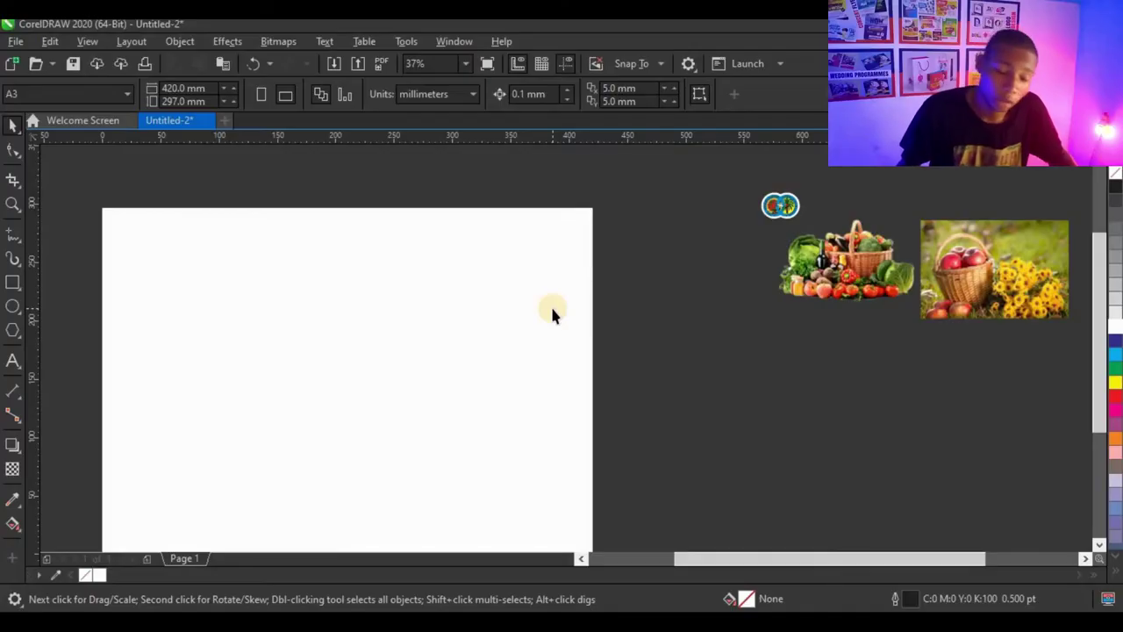
# Fill the right half-page rectangle with dark green C97 M32 Y100 K26, picked as a darker shade of the C100 Y100 palette green
pyautogui.click(536, 291)
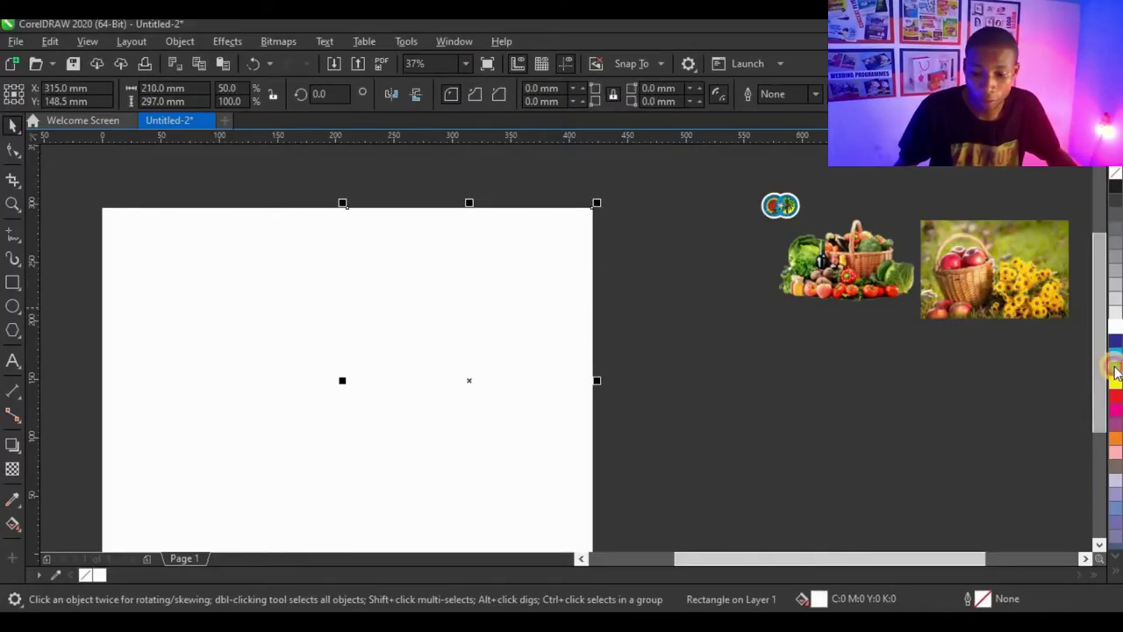
pyautogui.click(1112, 369)
pyautogui.hscroll(-1, 579, 316)
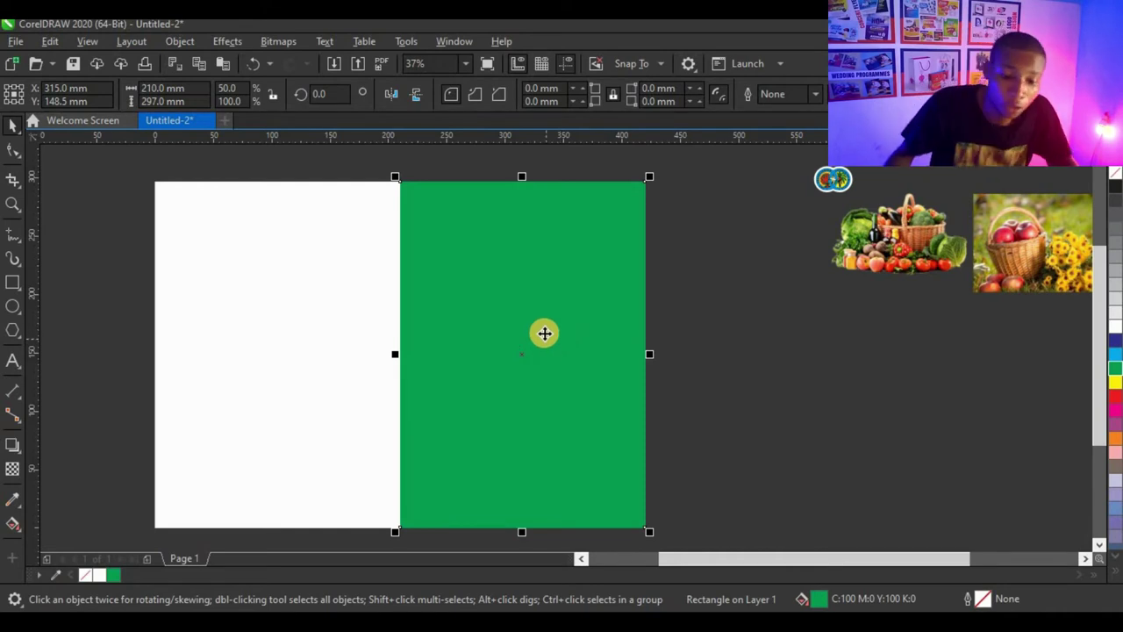
pyautogui.scroll(-1, 614, 295)
pyautogui.scroll(1, 614, 295)
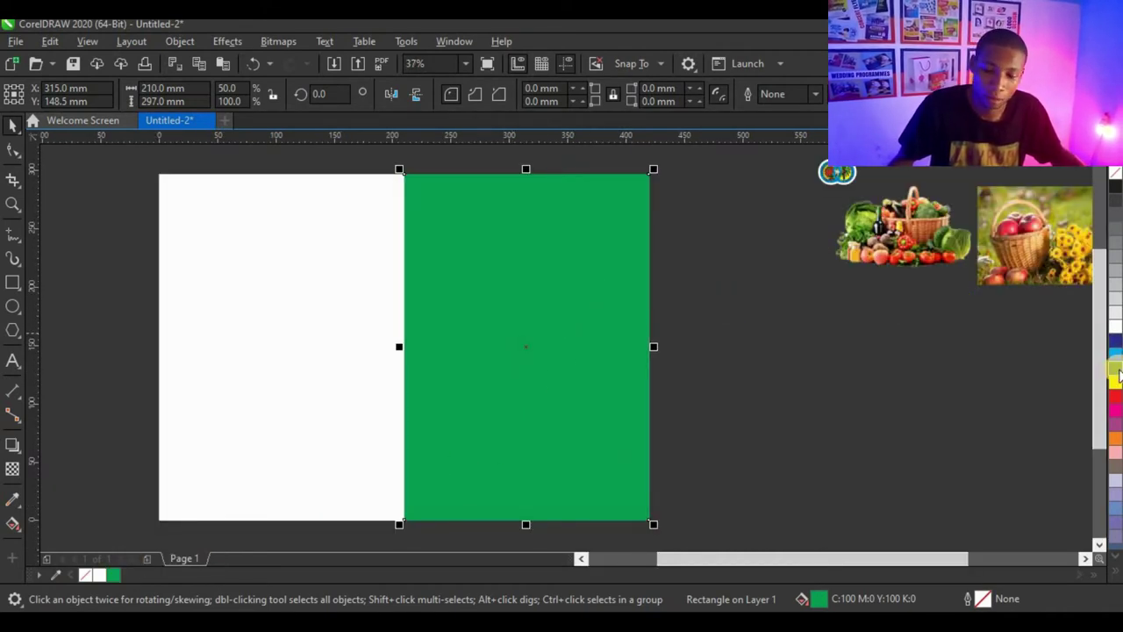
pyautogui.click(117, 575)
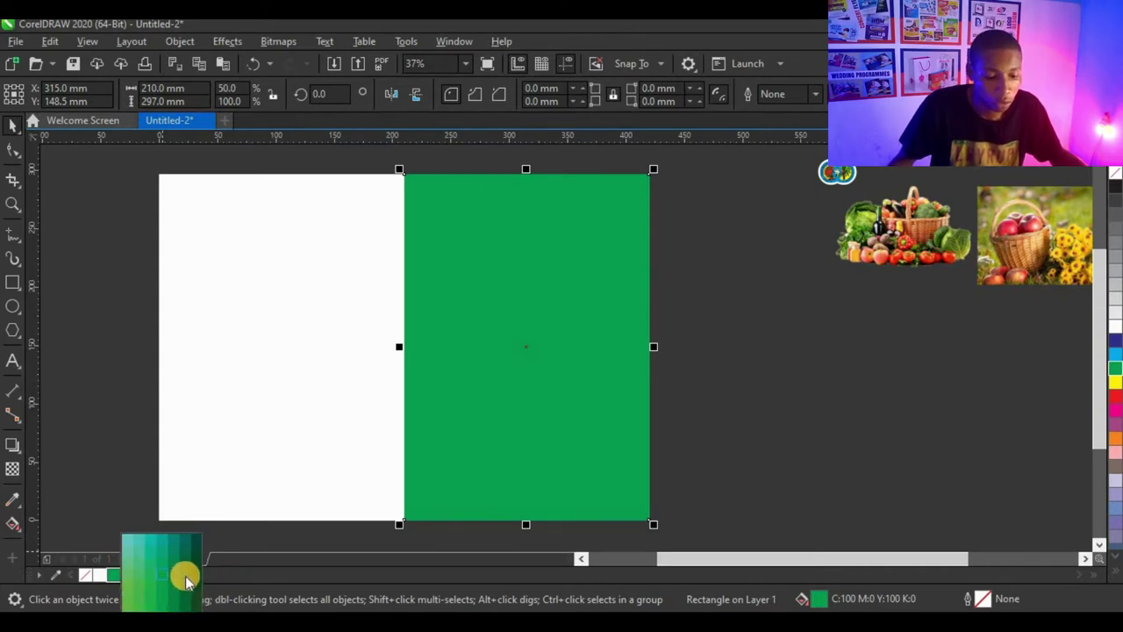
pyautogui.click(183, 579)
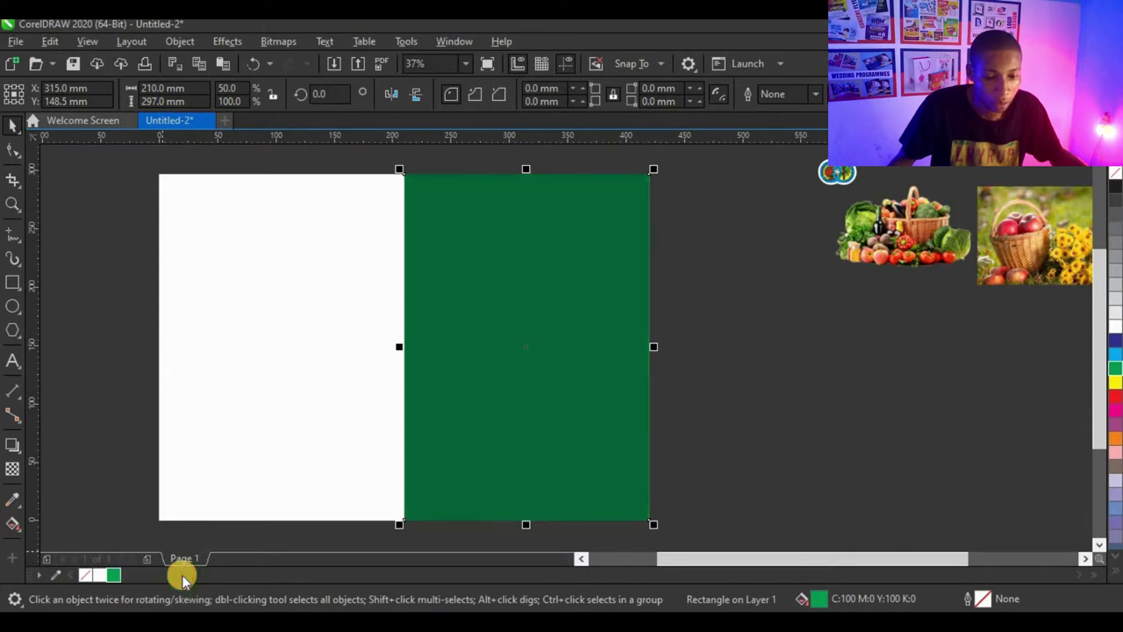
pyautogui.scroll(-1, 526, 364)
pyautogui.click(631, 376)
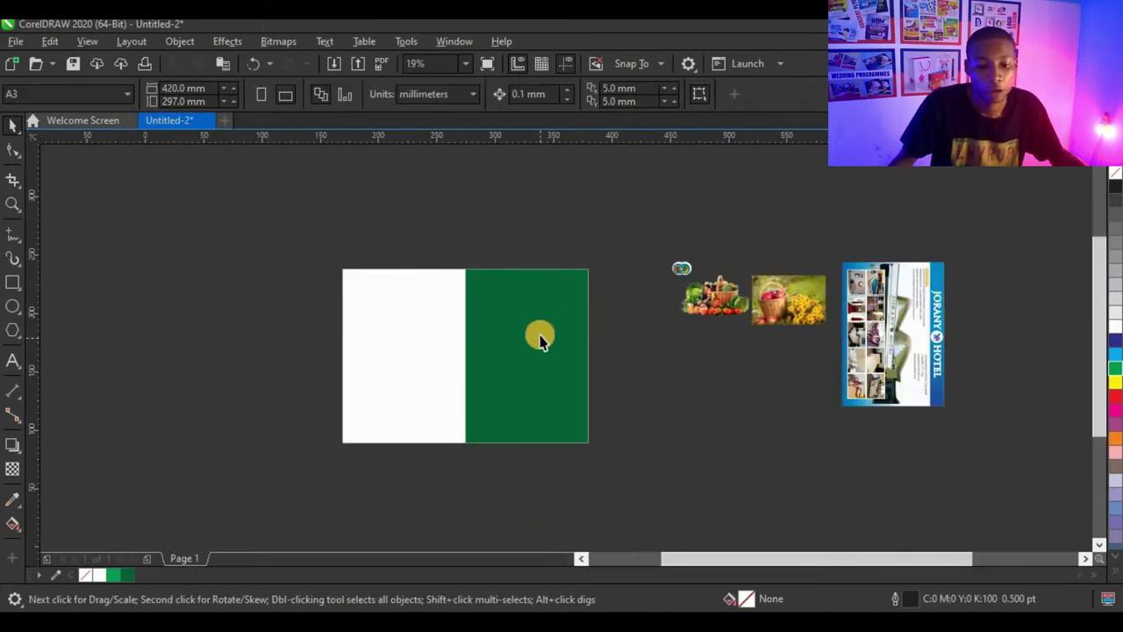
# Apply a linear fountain fill to the right rectangle, running diagonally upward from dark green near the lower part to white
pyautogui.scroll(1, 540, 337)
pyautogui.click(545, 318)
pyautogui.click(545, 317)
pyautogui.click(13, 524)
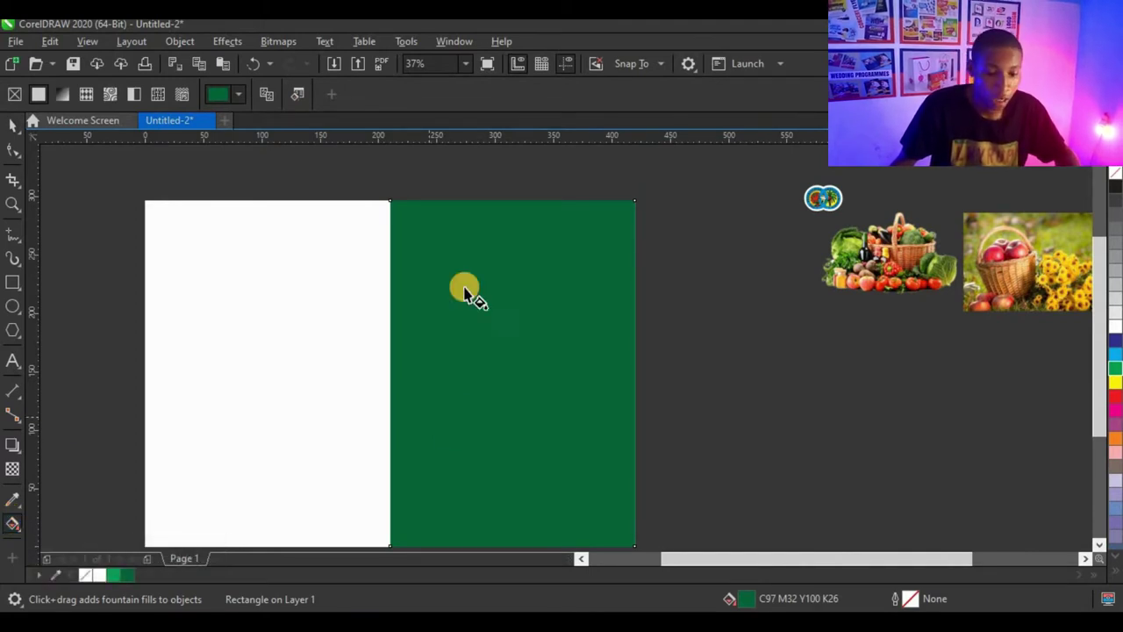
pyautogui.scroll(-2, 465, 351)
pyautogui.scroll(2, 465, 351)
pyautogui.moveTo(401, 376); pyautogui.dragTo(458, 224)
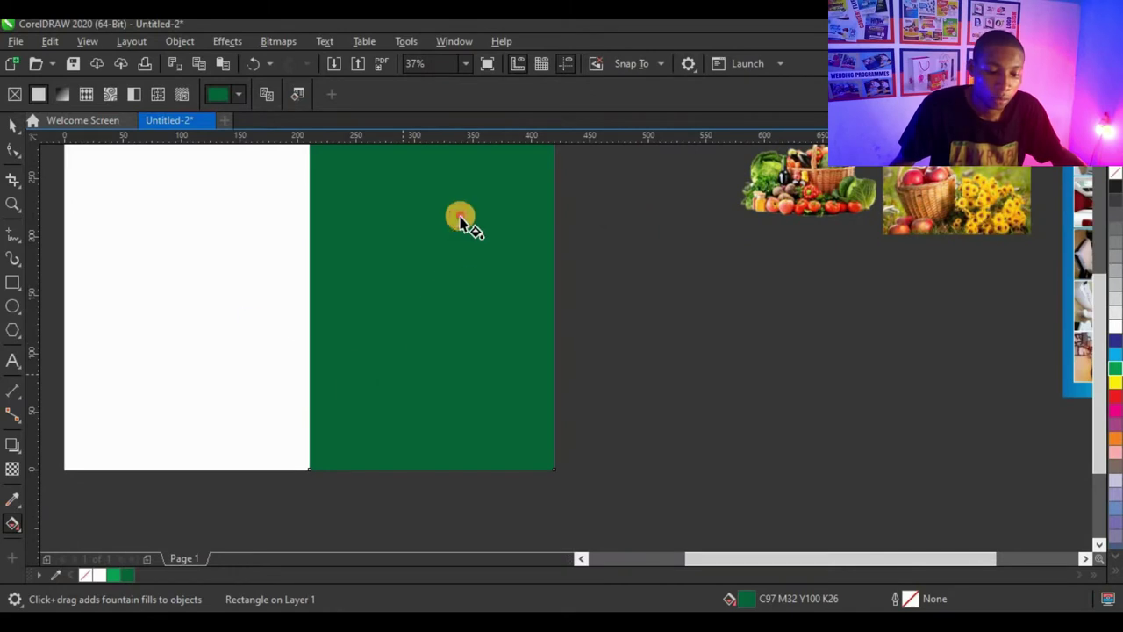
pyautogui.scroll(-2, 533, 243)
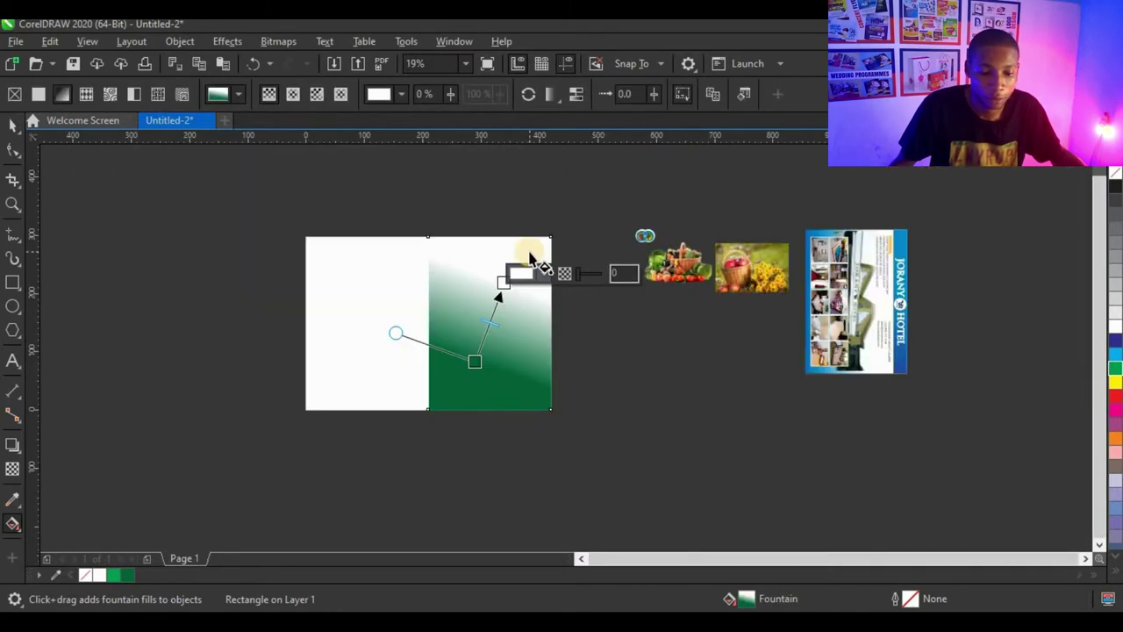
pyautogui.scroll(2, 533, 253)
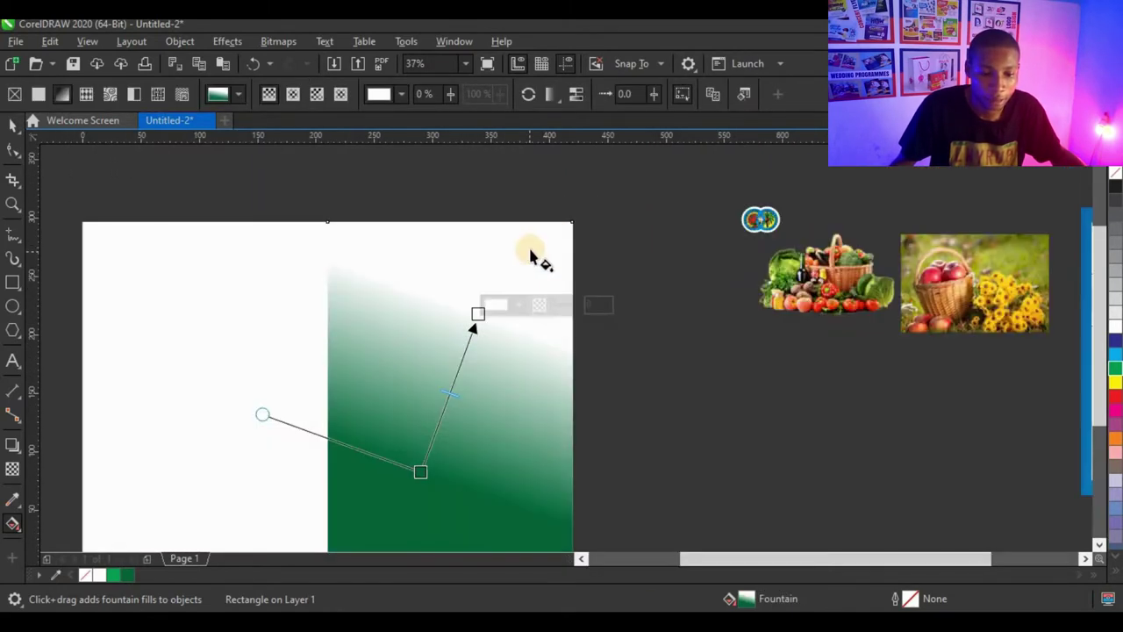
# Change the fountain fill's white end color to a bright mid-green shade of the palette's yellow-green
pyautogui.click(1102, 572)
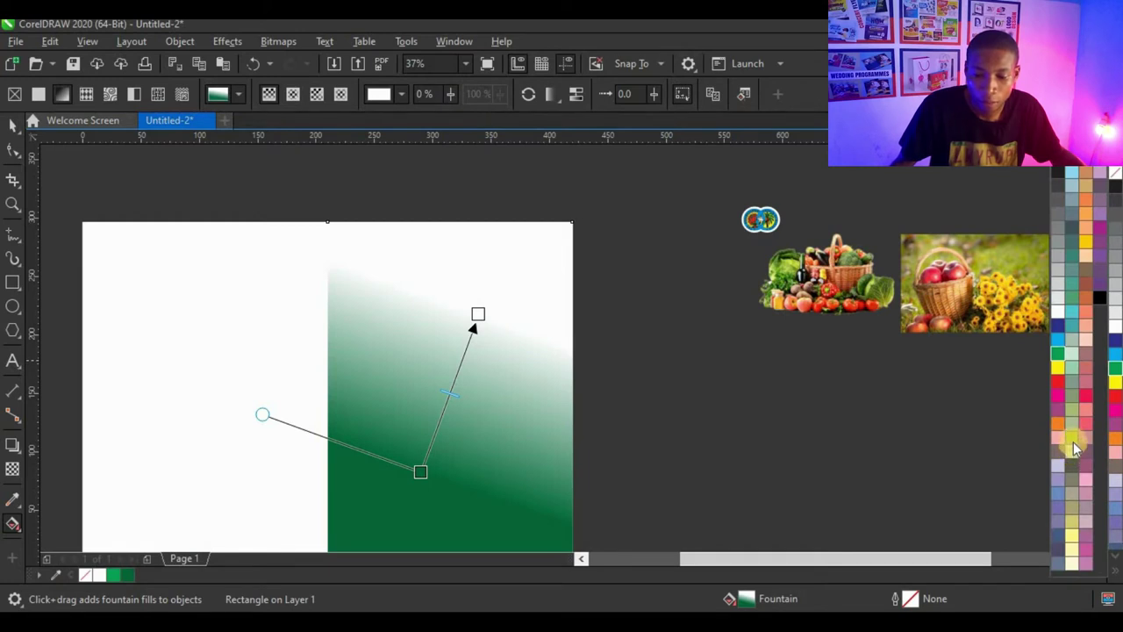
pyautogui.click(1074, 447)
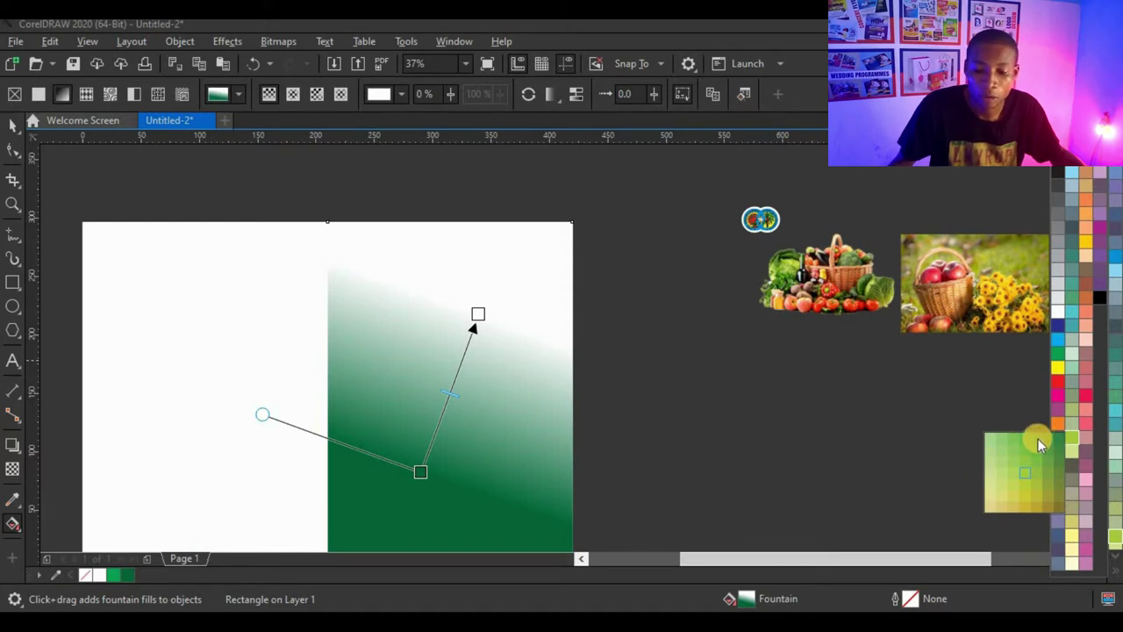
pyautogui.click(1037, 439)
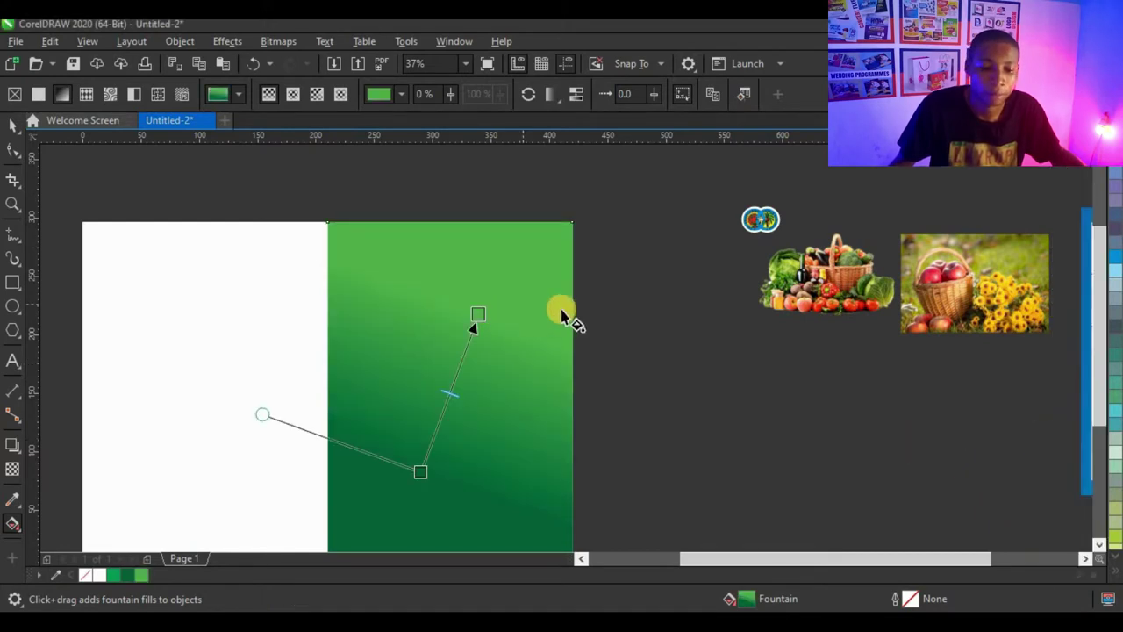
pyautogui.scroll(-2, 561, 324)
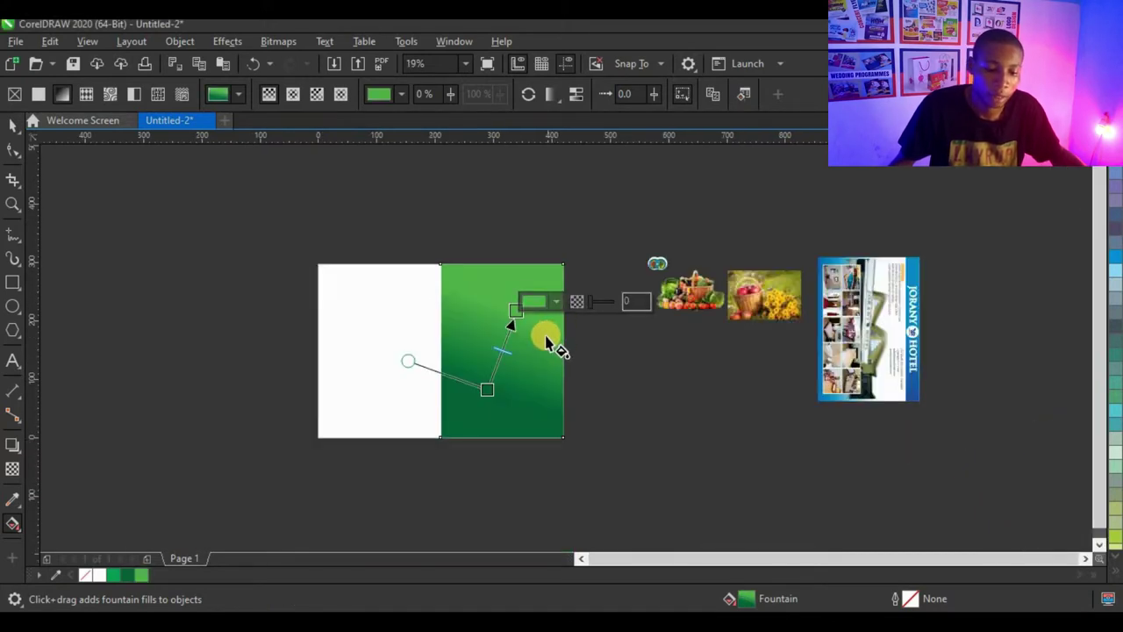
# Make the fountain fill elliptical, center its bright spot above the rectangle's middle, and enlarge it into a circle wider than the rectangle
pyautogui.click(295, 97)
pyautogui.scroll(2, 532, 338)
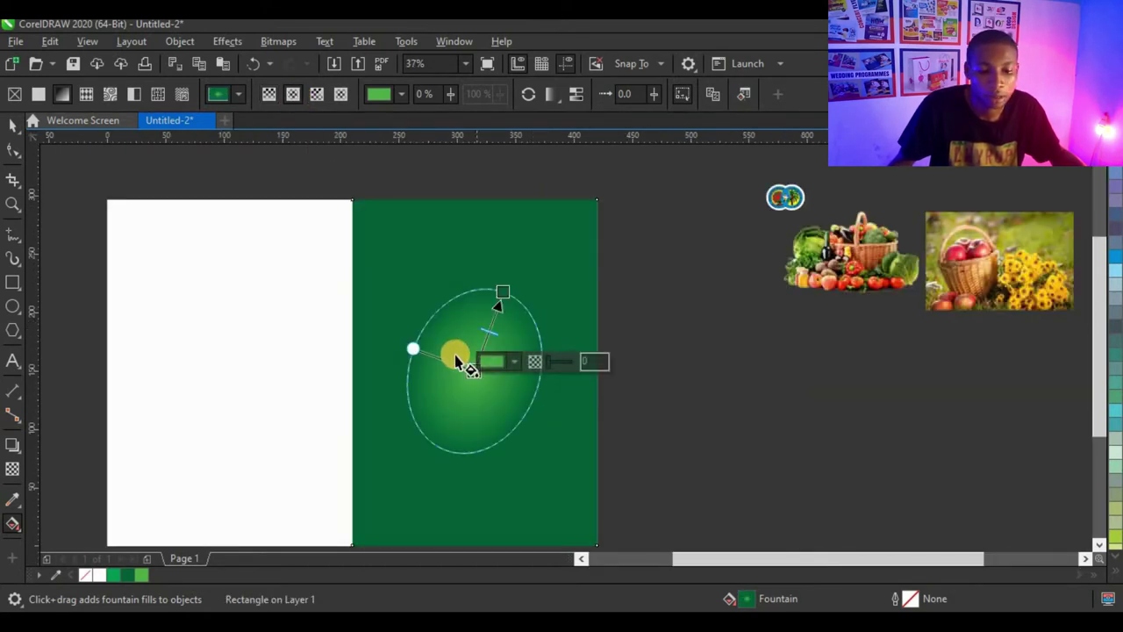
pyautogui.moveTo(412, 346); pyautogui.dragTo(402, 341)
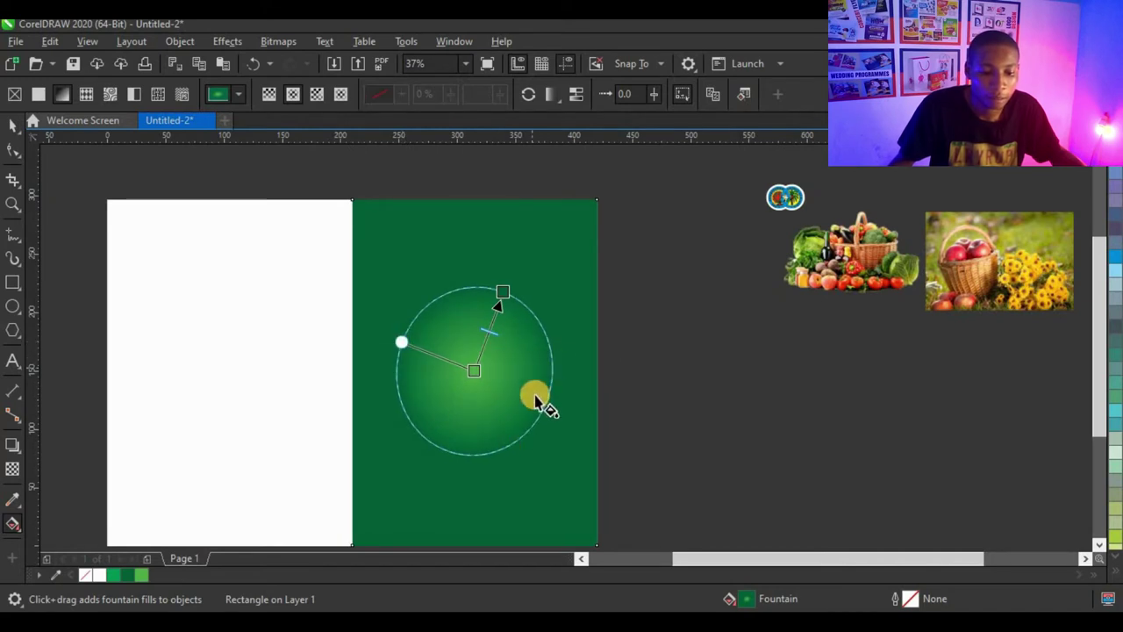
pyautogui.moveTo(468, 401); pyautogui.dragTo(372, 428)
pyautogui.moveTo(468, 402); pyautogui.dragTo(468, 327)
pyautogui.moveTo(368, 430); pyautogui.dragTo(355, 444)
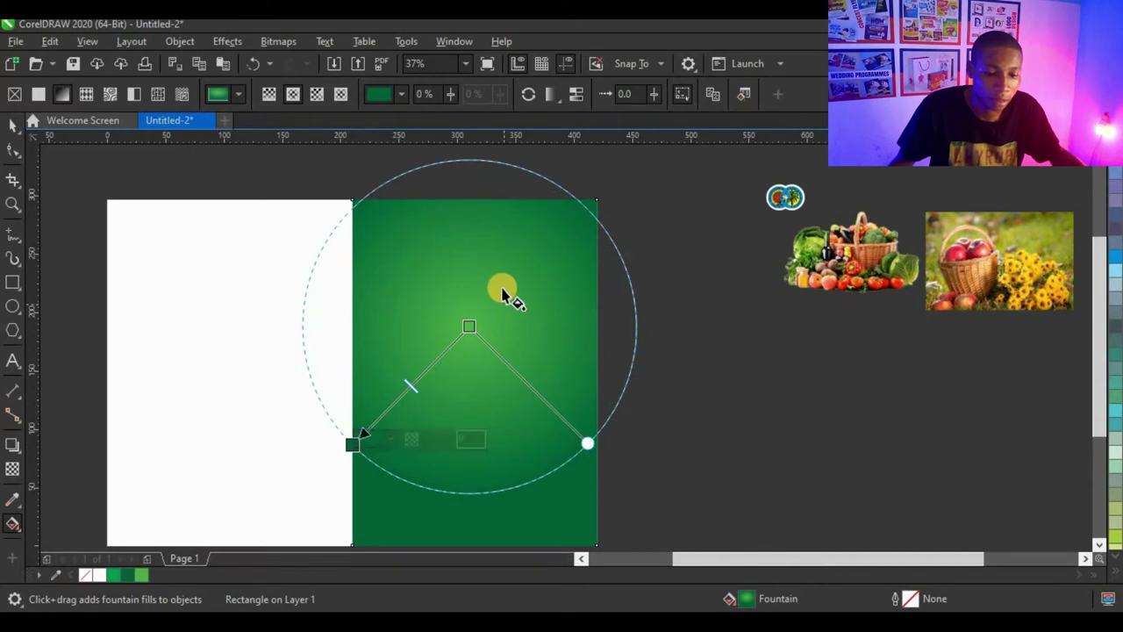
pyautogui.scroll(-2, 501, 295)
pyautogui.scroll(2, 528, 300)
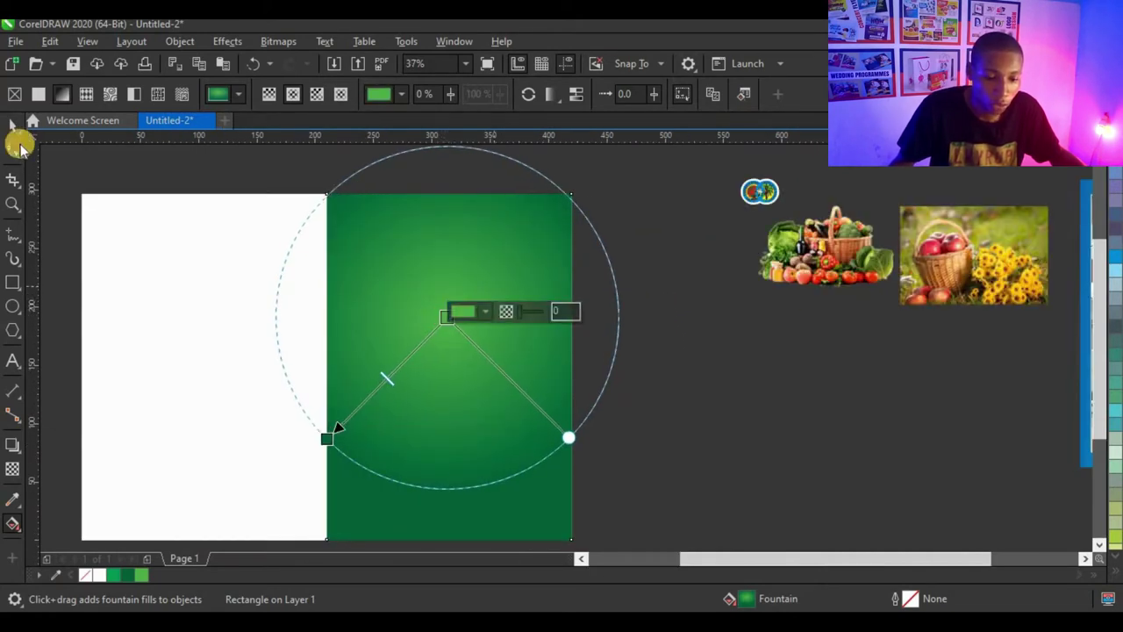
# Move the apple-basket photo below the vegetable-basket image and enlarge it to 112.5%, about 179 × 119 mm
pyautogui.click(18, 125)
pyautogui.scroll(-1, 499, 273)
pyautogui.click(617, 357)
pyautogui.scroll(1, 478, 314)
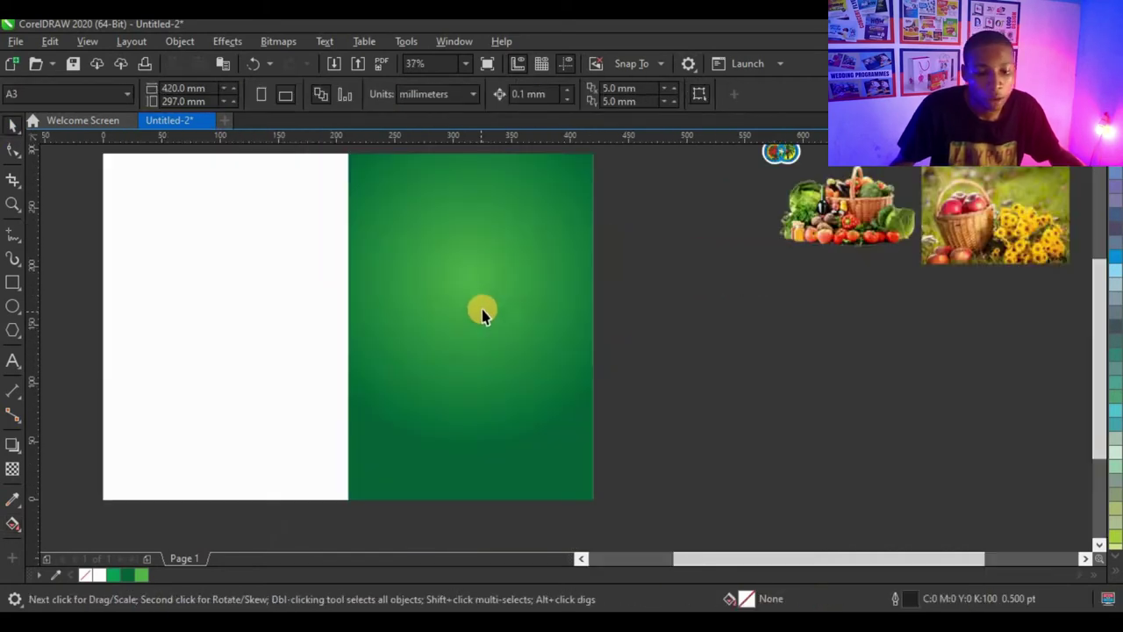
pyautogui.scroll(-1, 510, 315)
pyautogui.scroll(2, 507, 266)
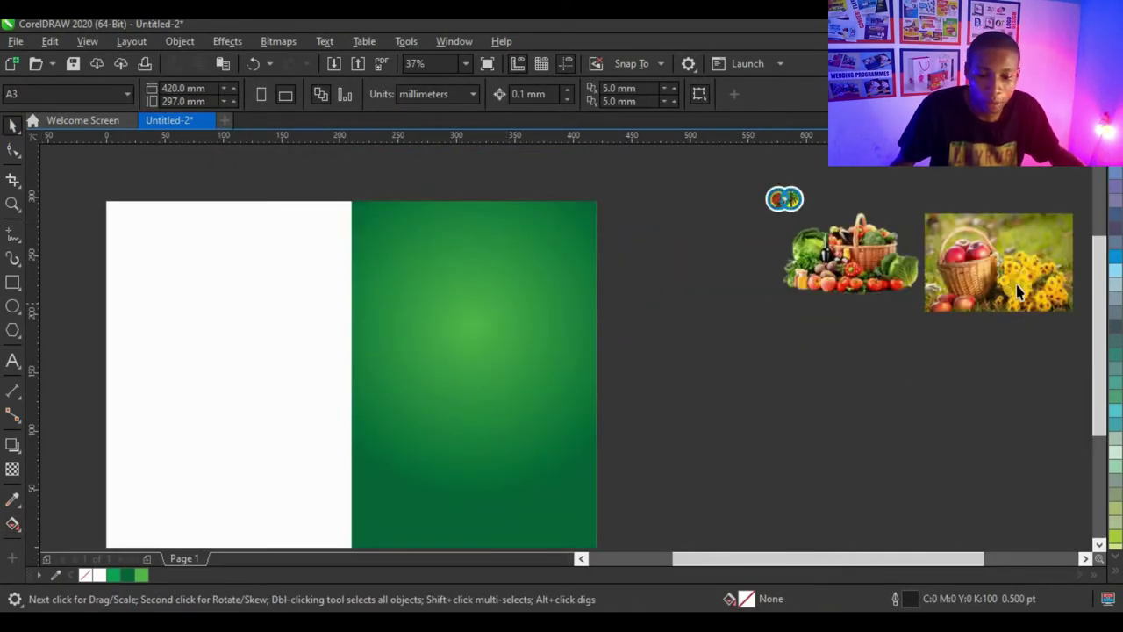
pyautogui.click(1018, 270)
pyautogui.moveTo(1018, 270); pyautogui.dragTo(887, 429)
pyautogui.scroll(-2, 830, 379)
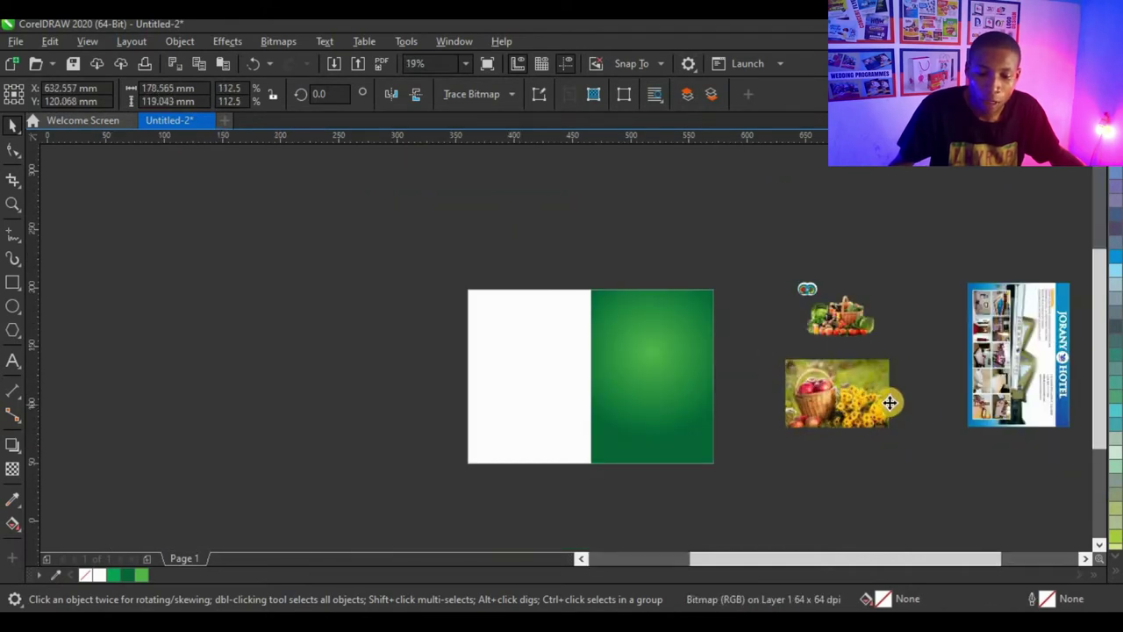
pyautogui.scroll(2, 890, 402)
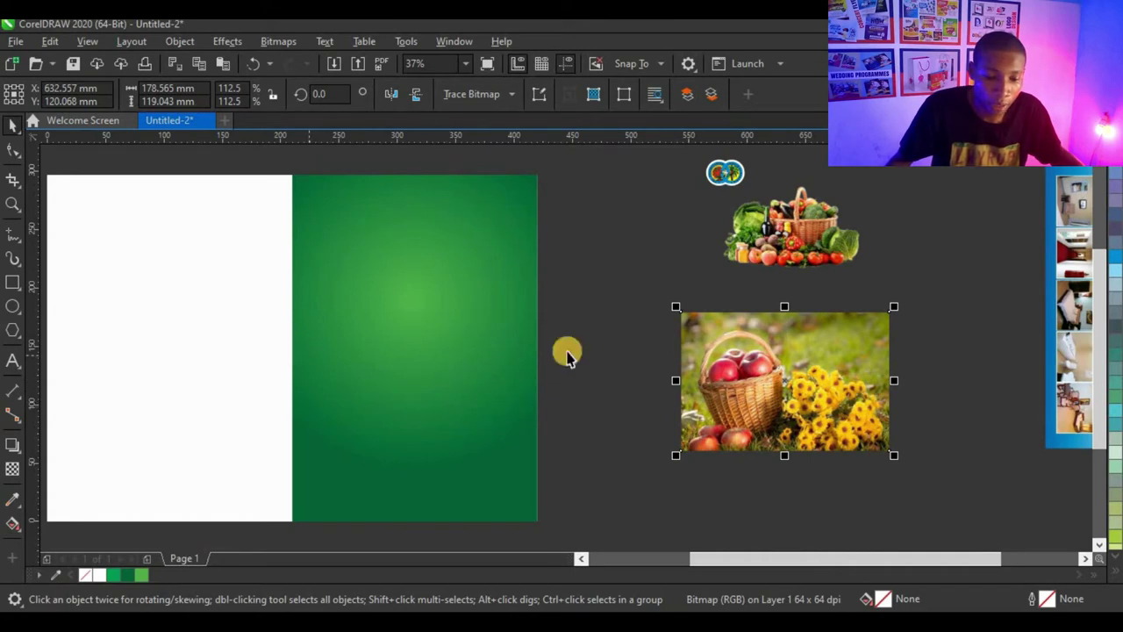
# PowerClip the apple-basket photo inside the green gradient rectangle
pyautogui.click(462, 313)
pyautogui.click(411, 326)
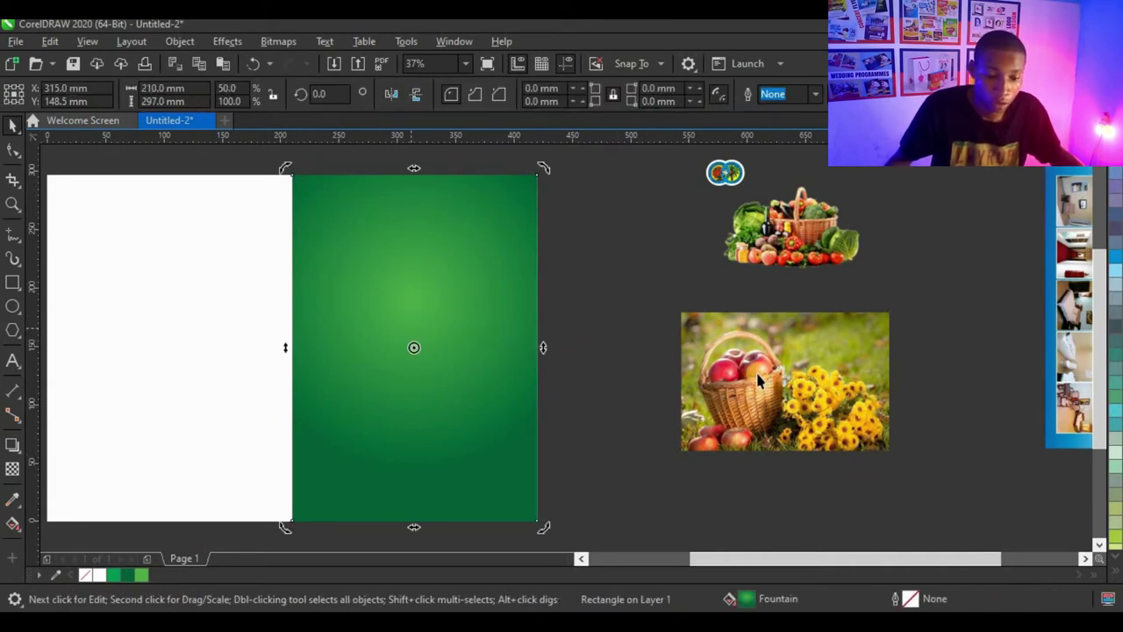
pyautogui.click(773, 375)
pyautogui.rightClick(772, 376)
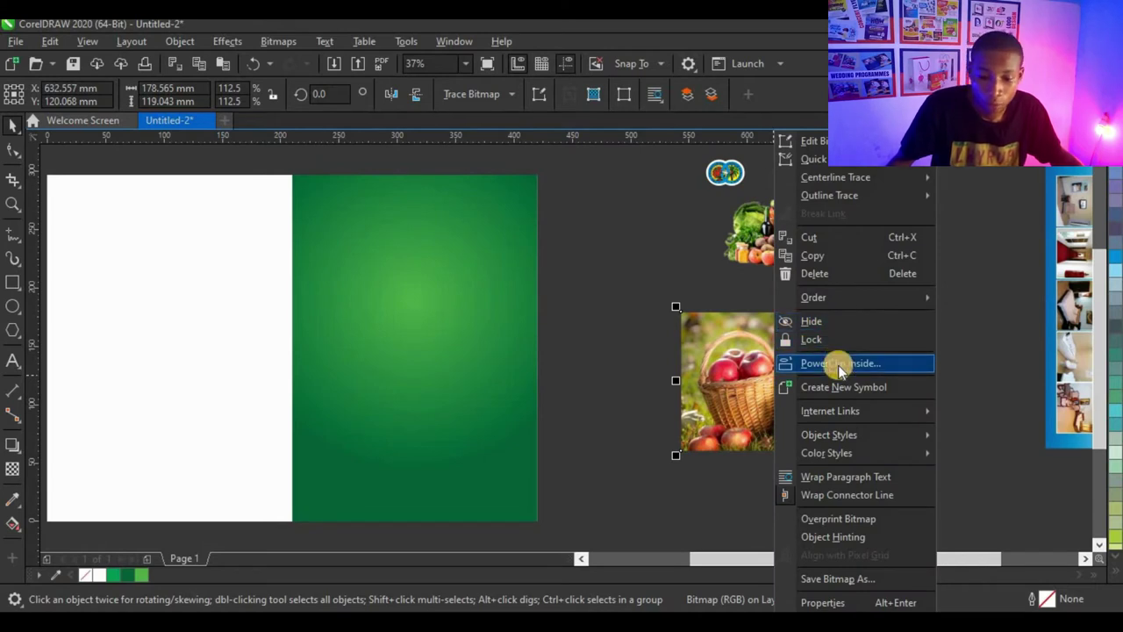
pyautogui.click(860, 364)
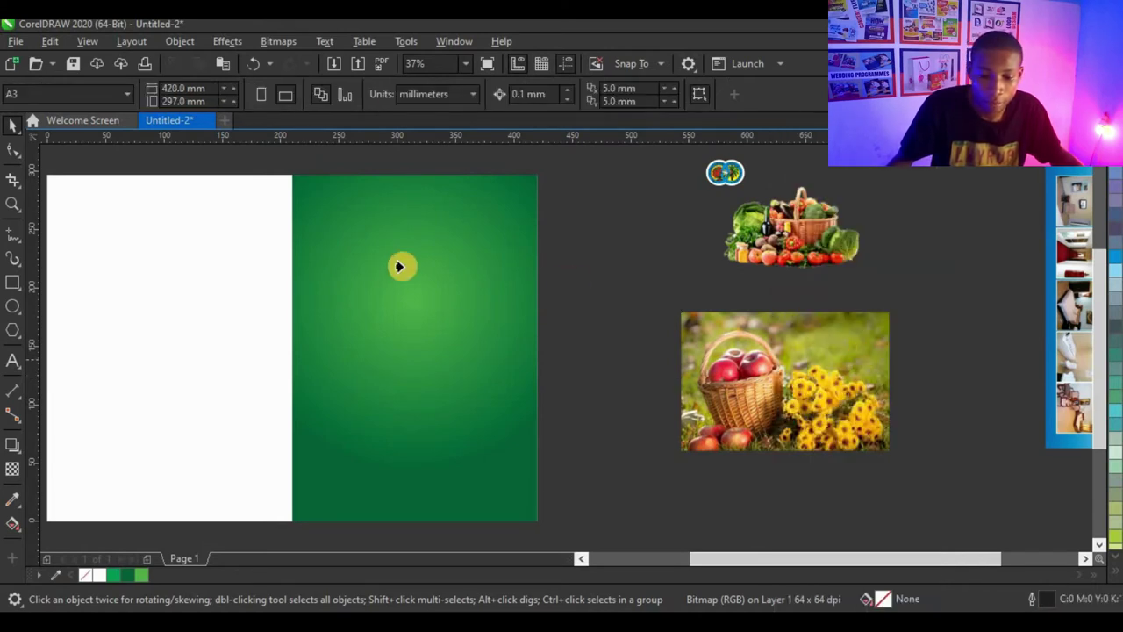
pyautogui.click(388, 266)
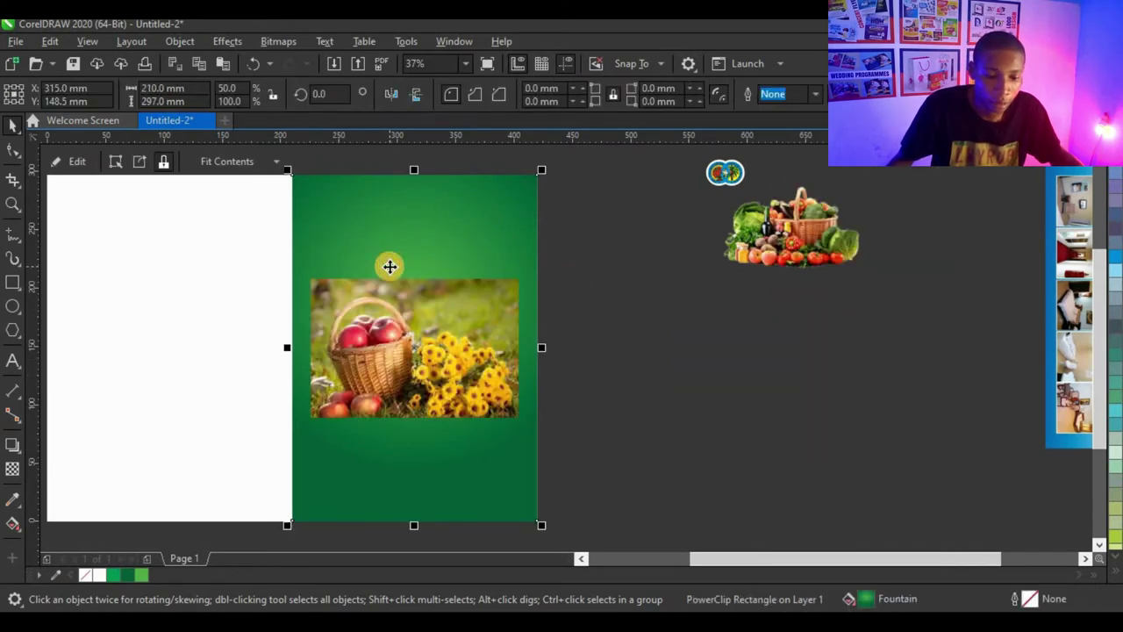
# Enlarge the clipped photo to about 324 × 216 mm and position it across the upper part of the green rectangle
pyautogui.keyDown('ctrl'); pyautogui.click(388, 340); pyautogui.keyUp('ctrl')
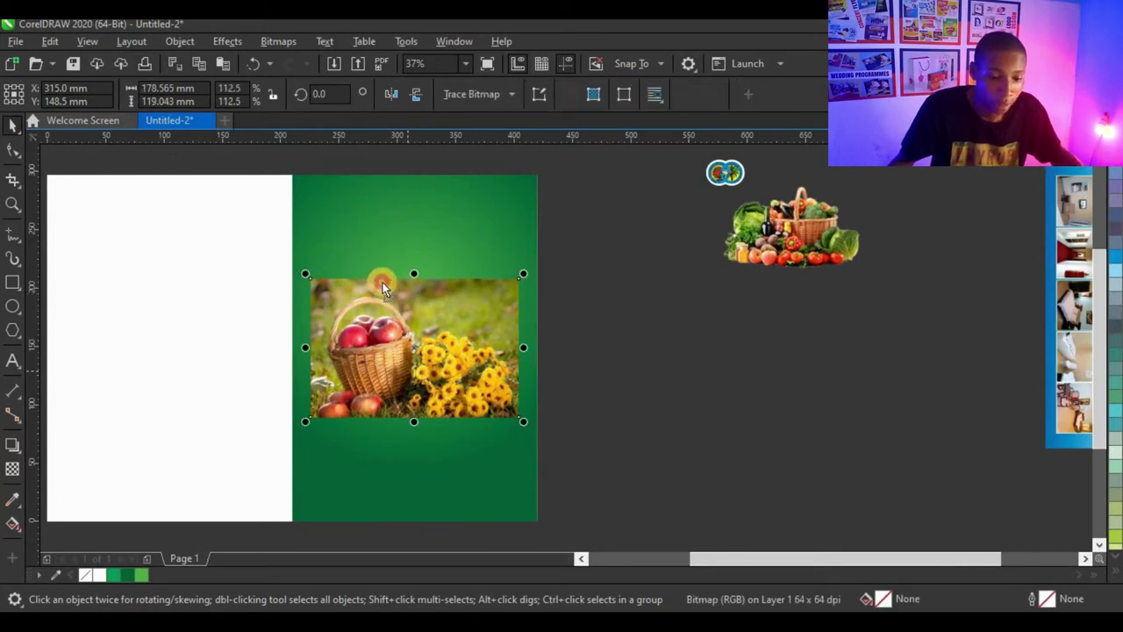
pyautogui.moveTo(382, 284); pyautogui.dragTo(356, 175)
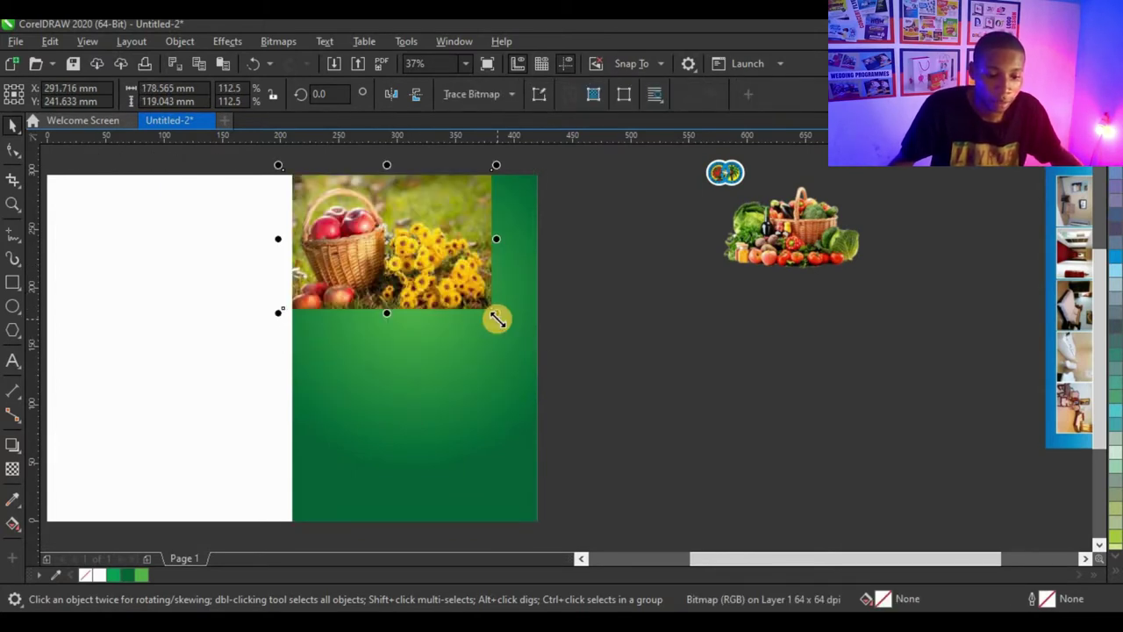
pyautogui.moveTo(495, 314); pyautogui.dragTo(659, 443)
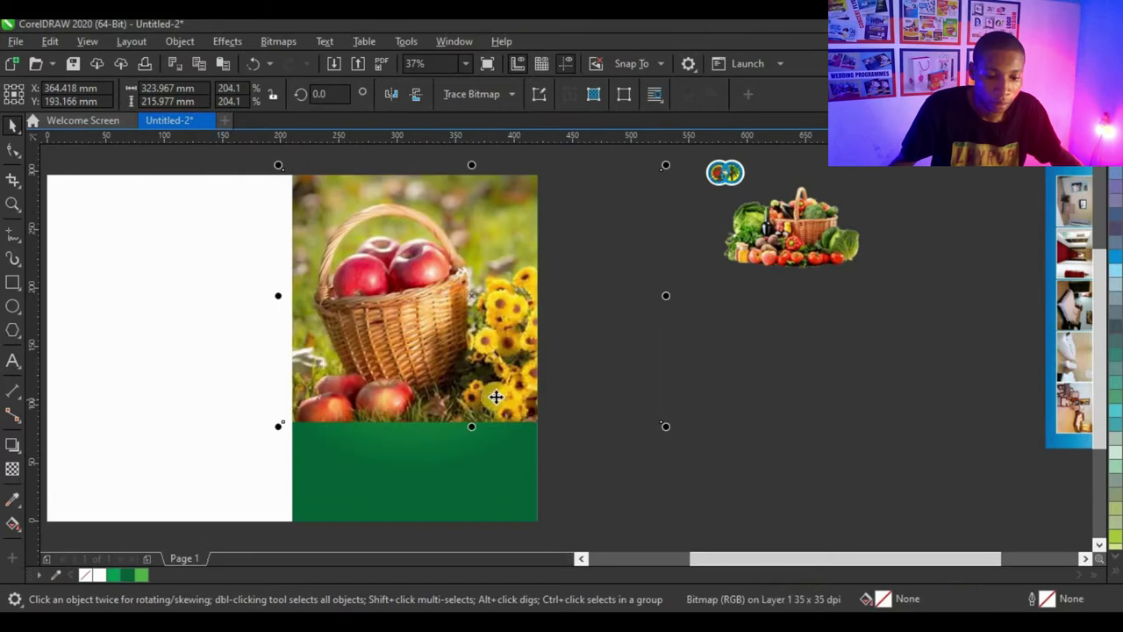
pyautogui.moveTo(495, 396); pyautogui.dragTo(486, 348)
pyautogui.click(459, 368)
pyautogui.click(457, 358)
pyautogui.click(635, 349)
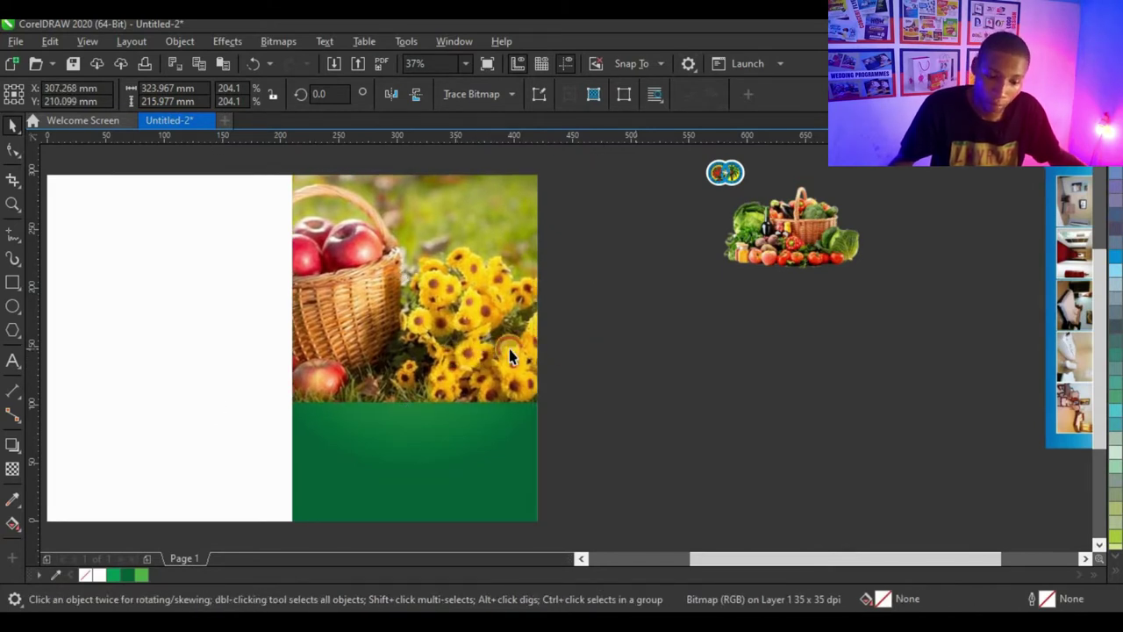
# Apply a linear fountain transparency to the apple-basket photo inside the PowerClip
pyautogui.click(509, 350)
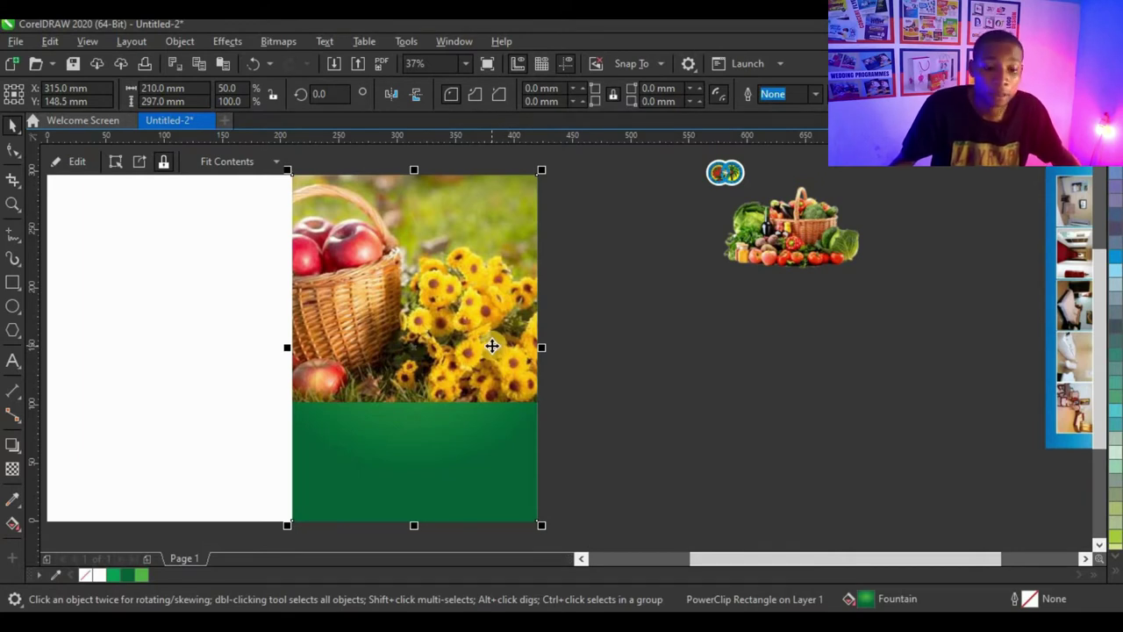
pyautogui.click(469, 305)
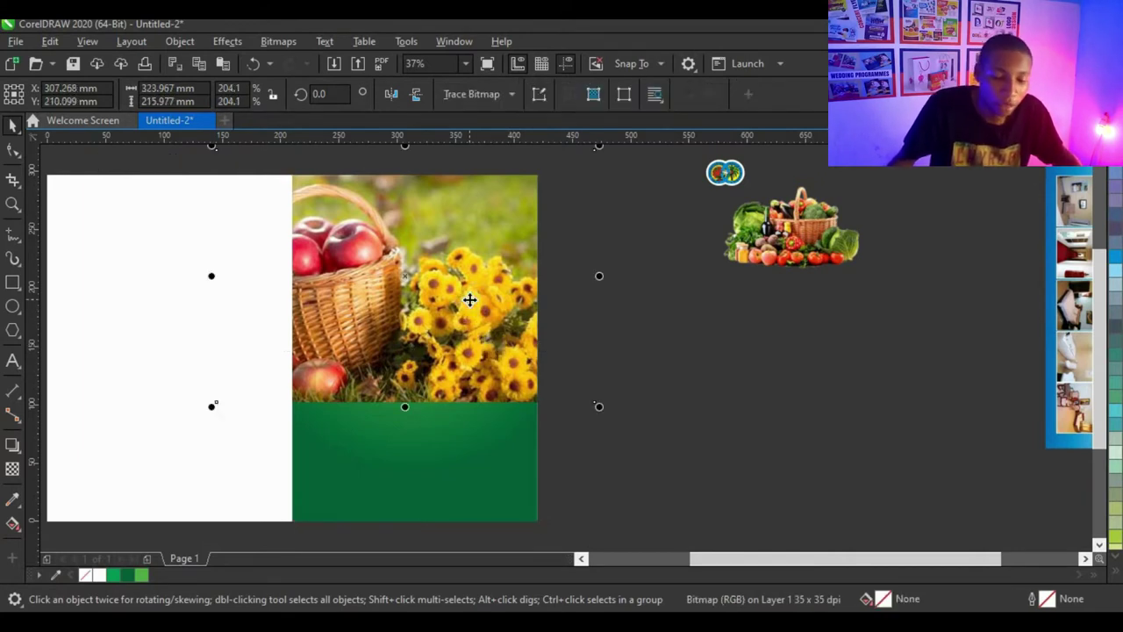
pyautogui.scroll(-2, 464, 306)
pyautogui.scroll(2, 465, 305)
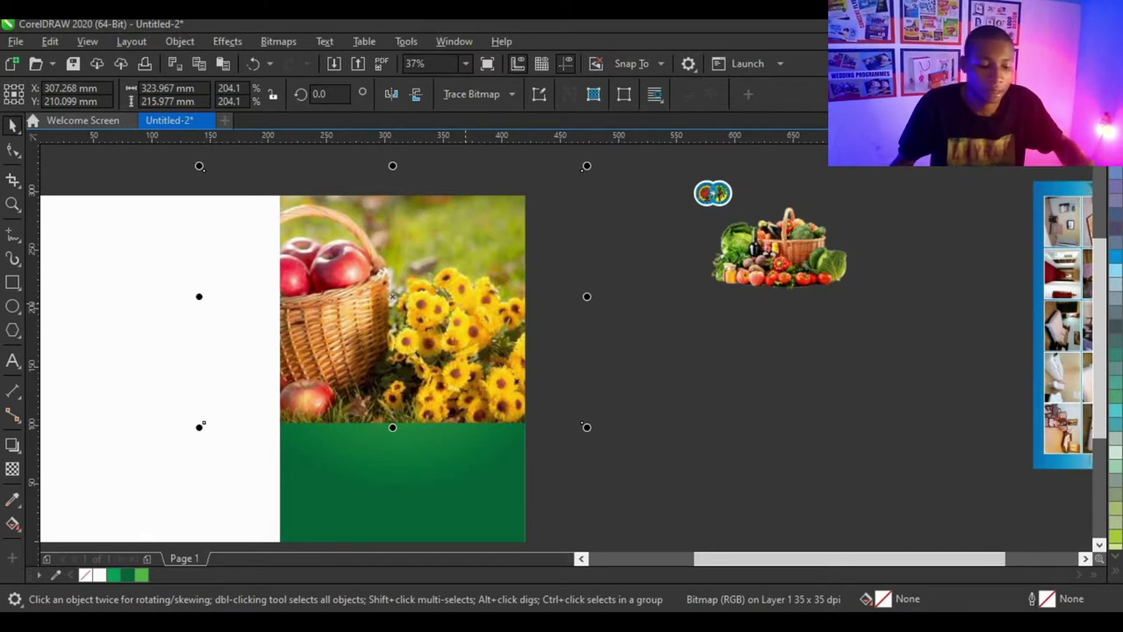
pyautogui.click(12, 471)
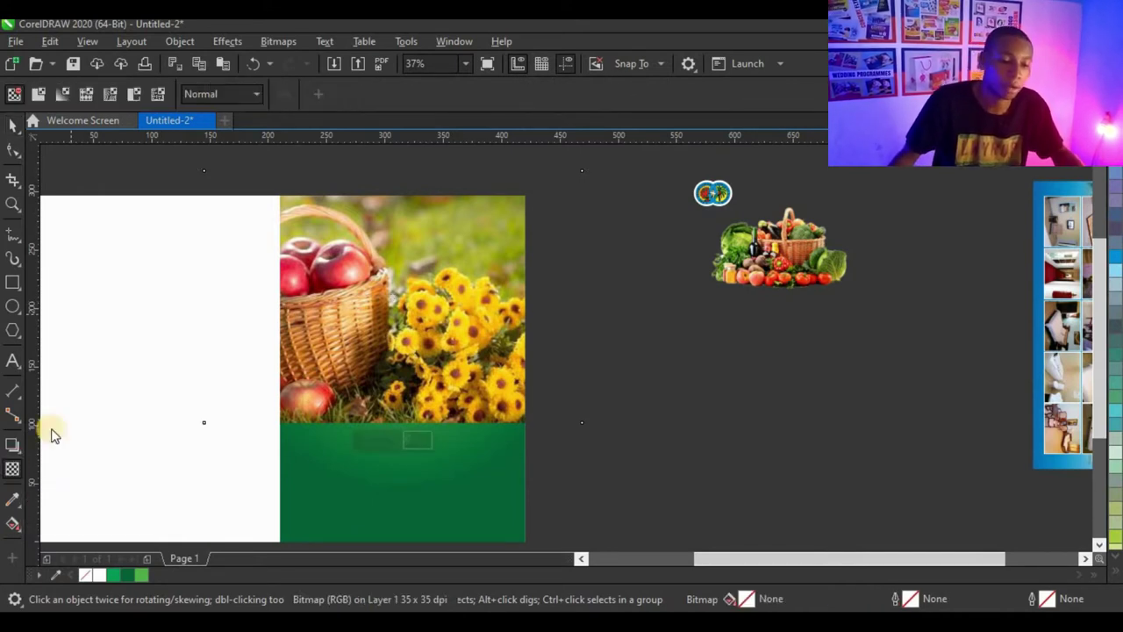
pyautogui.click(62, 94)
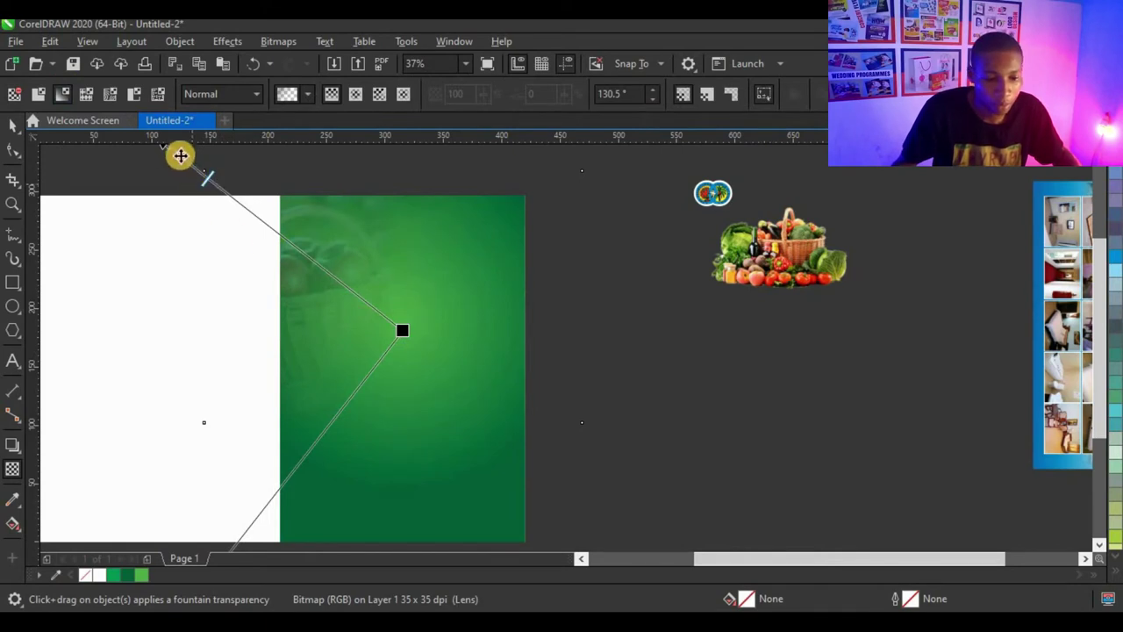
# Adjust the transparency to about 124°, fading the photo from opaque beyond its upper-left area to transparent near the panel's middle
pyautogui.scroll(-2, 359, 294)
pyautogui.scroll(2, 294, 279)
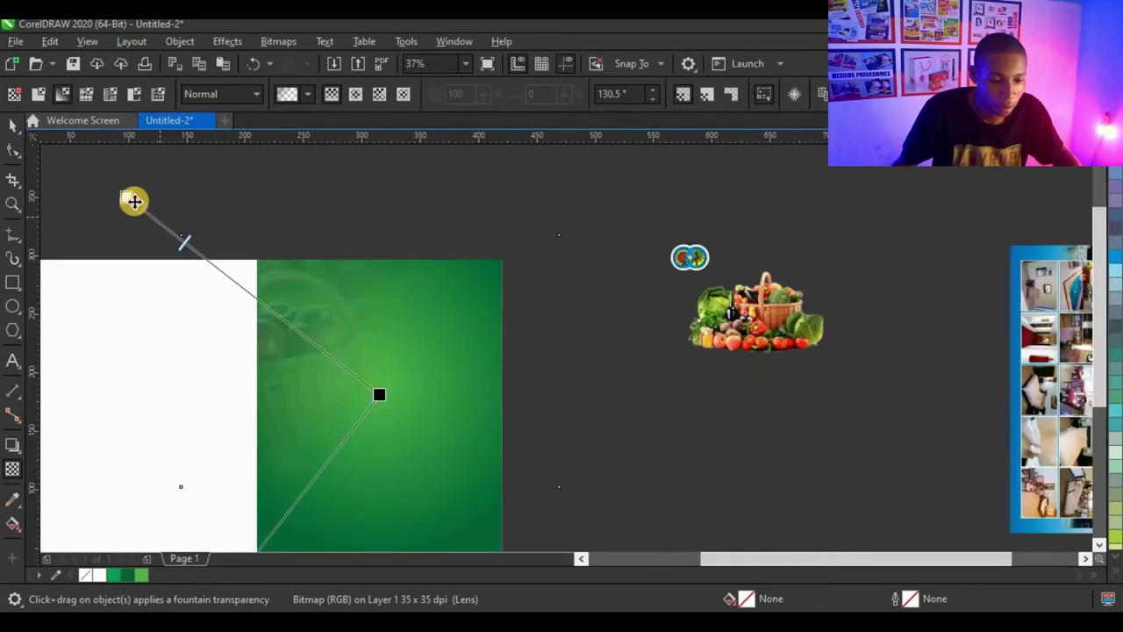
pyautogui.moveTo(128, 197); pyautogui.dragTo(329, 299)
pyautogui.moveTo(381, 394); pyautogui.dragTo(425, 406)
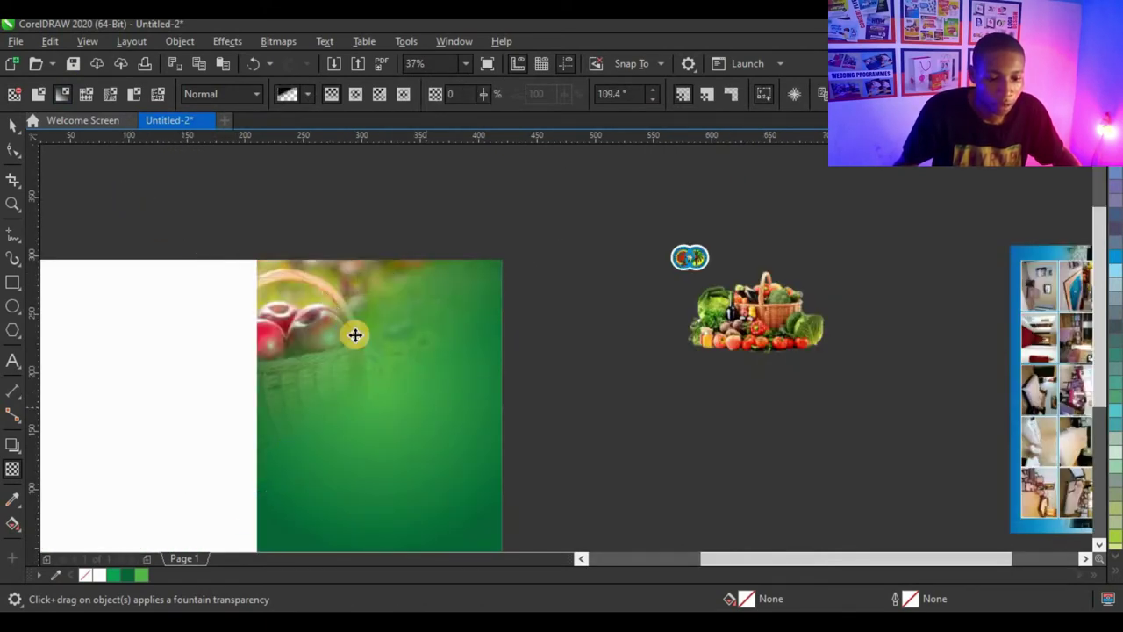
pyautogui.moveTo(330, 299); pyautogui.dragTo(224, 235)
pyautogui.moveTo(426, 405)
pyautogui.mouseDown()
pyautogui.moveTo(486, 374)
pyautogui.moveTo(430, 388)
pyautogui.mouseUp()
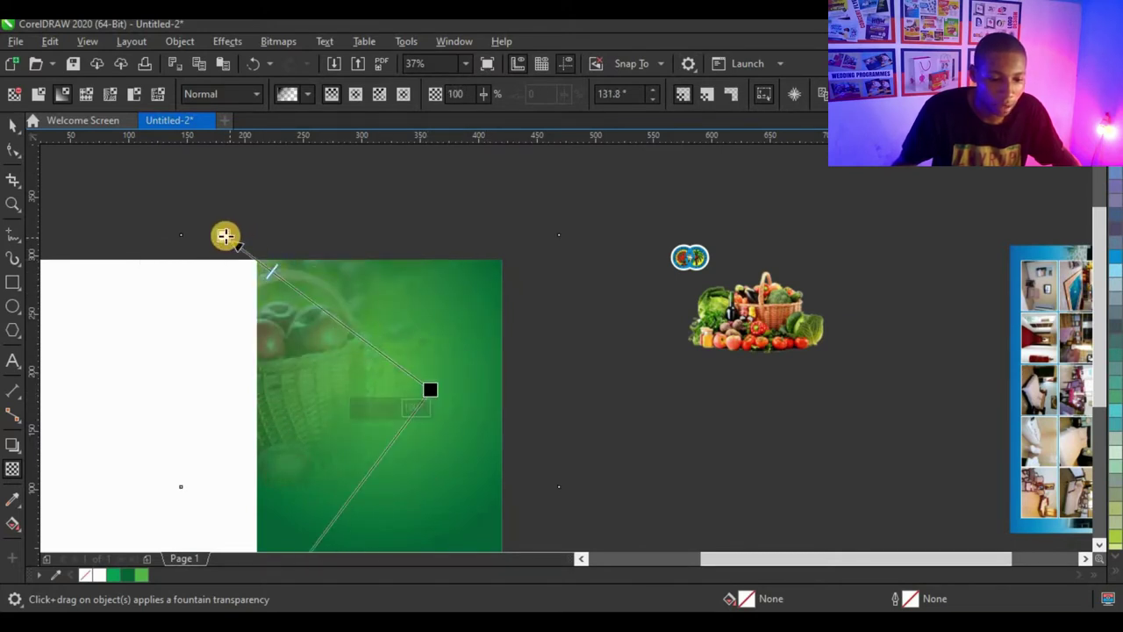
pyautogui.moveTo(224, 236); pyautogui.dragTo(242, 203)
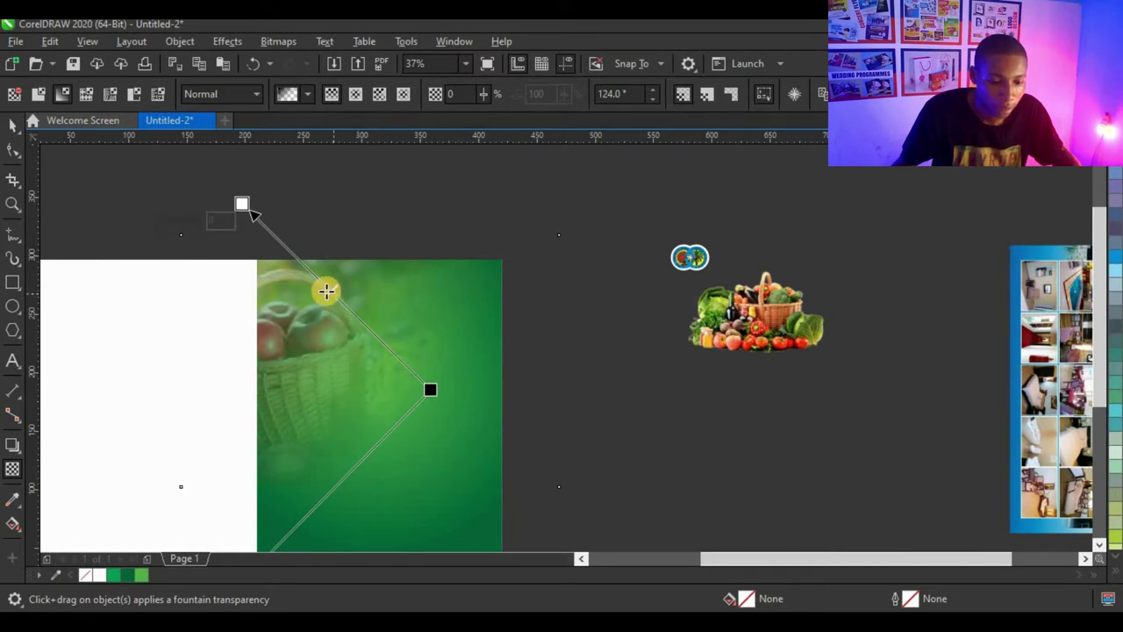
pyautogui.moveTo(320, 280); pyautogui.dragTo(321, 273)
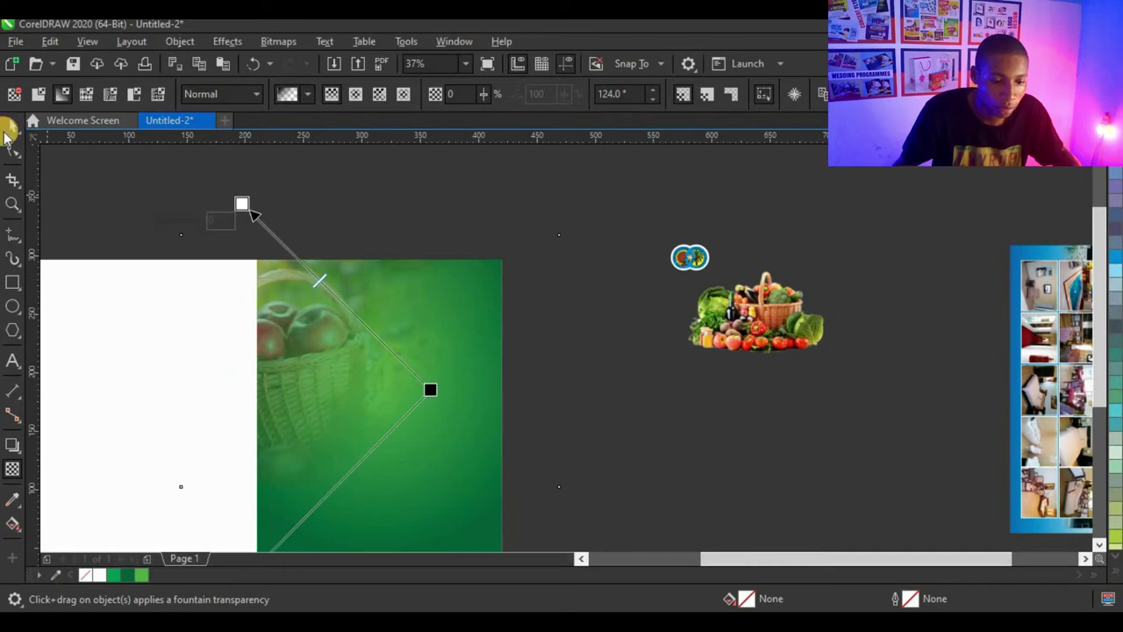
pyautogui.click(13, 128)
# Move the small two-circle logo onto the green panel, centered horizontally near its upper edge at X 315 mm
pyautogui.scroll(-1, 361, 247)
pyautogui.scroll(-2, 412, 268)
pyautogui.scroll(2, 364, 223)
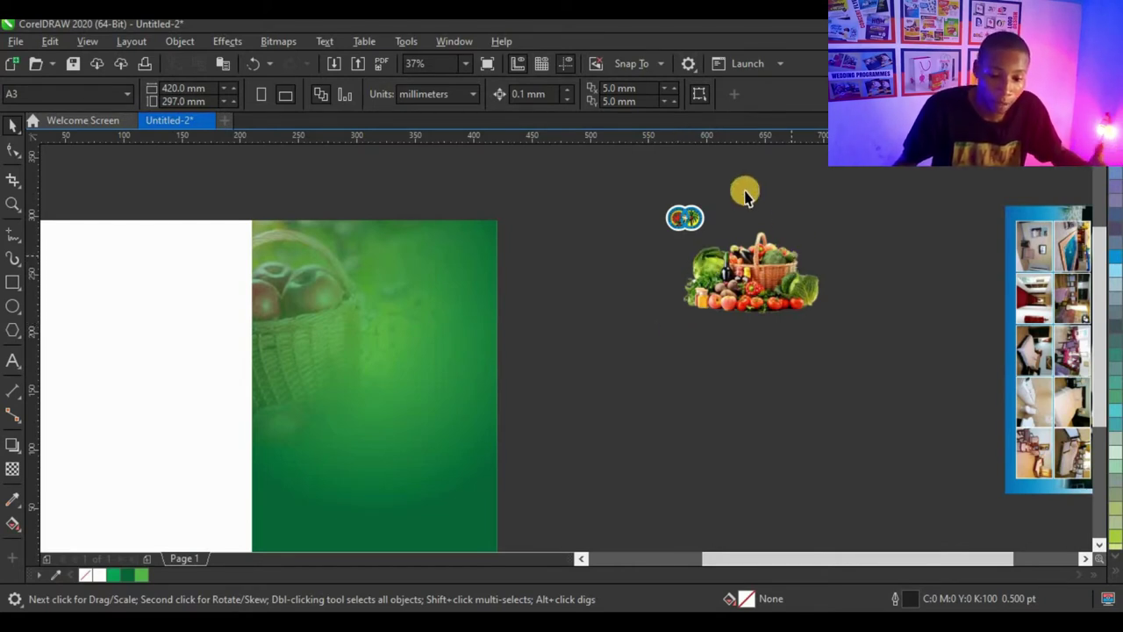
pyautogui.moveTo(617, 179); pyautogui.dragTo(757, 255)
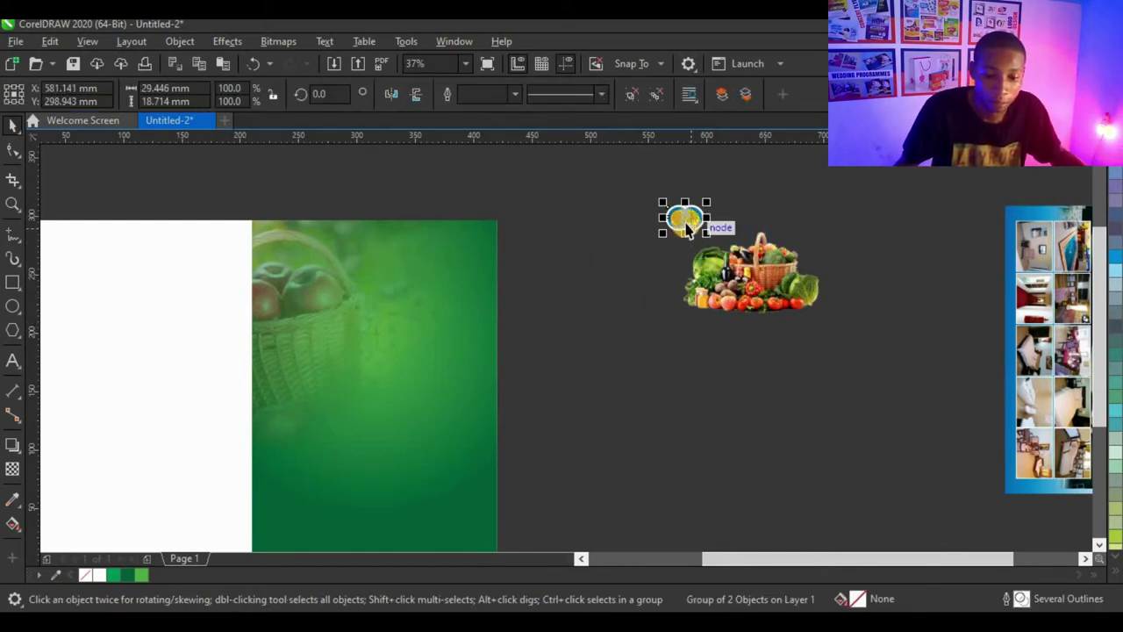
pyautogui.moveTo(682, 219); pyautogui.dragTo(378, 278)
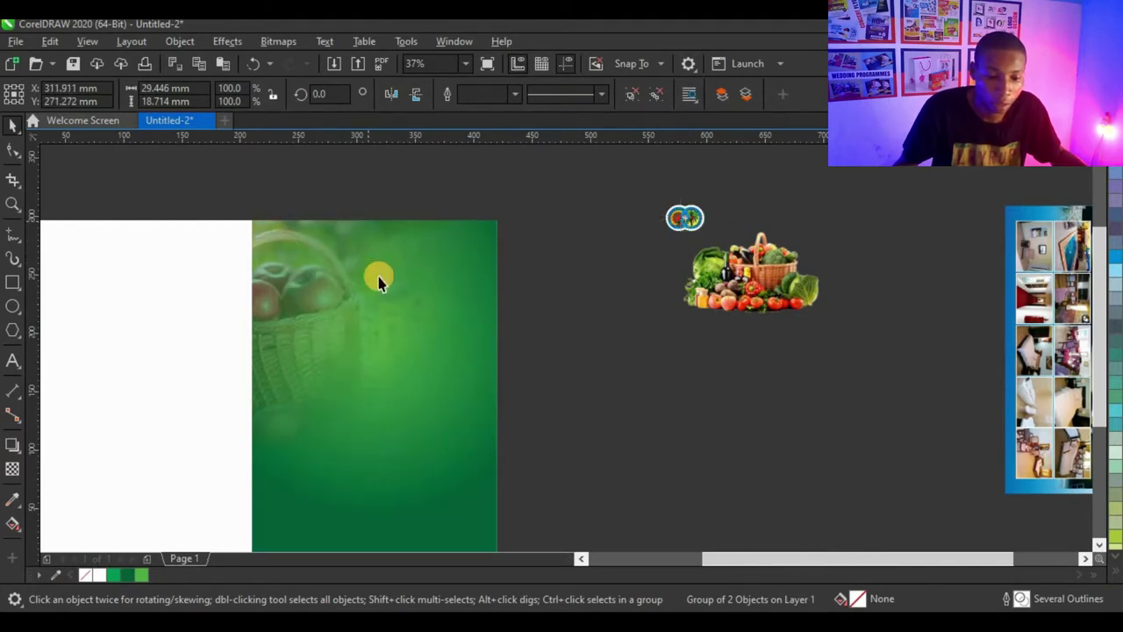
pyautogui.click(583, 218)
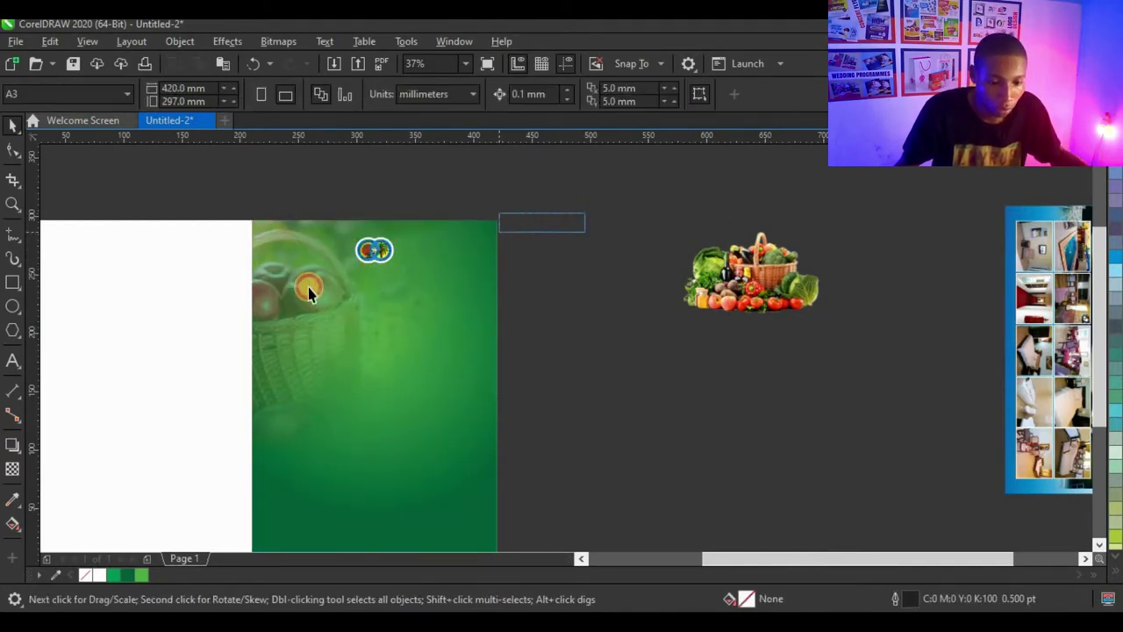
pyautogui.click(373, 249)
pyautogui.scroll(3, 375, 250)
pyautogui.scroll(-3, 629, 276)
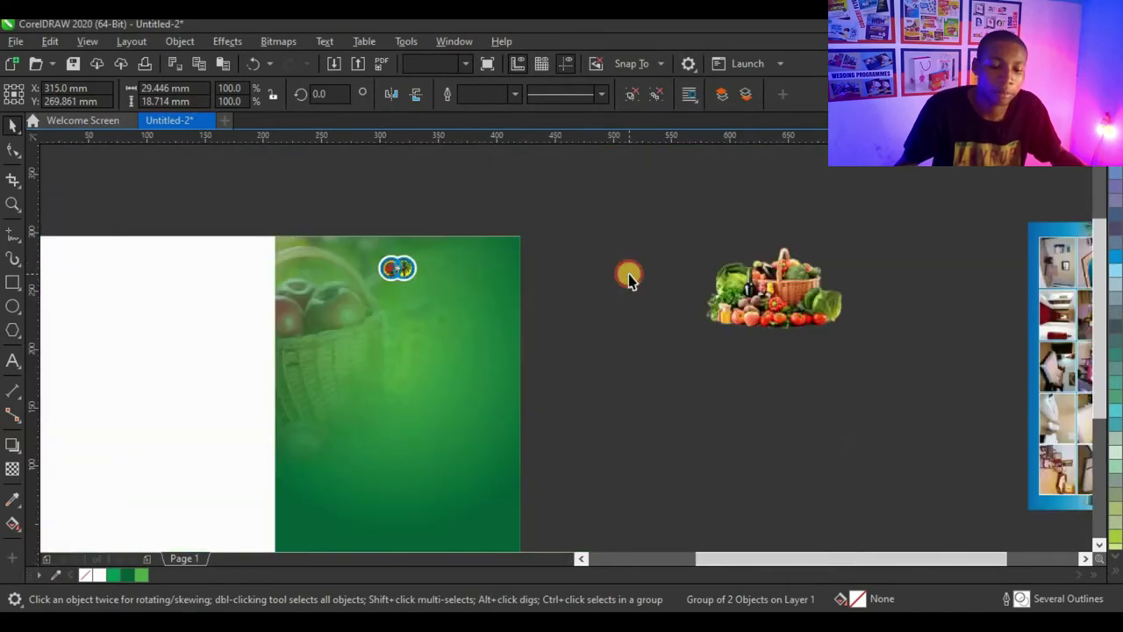
pyautogui.click(628, 278)
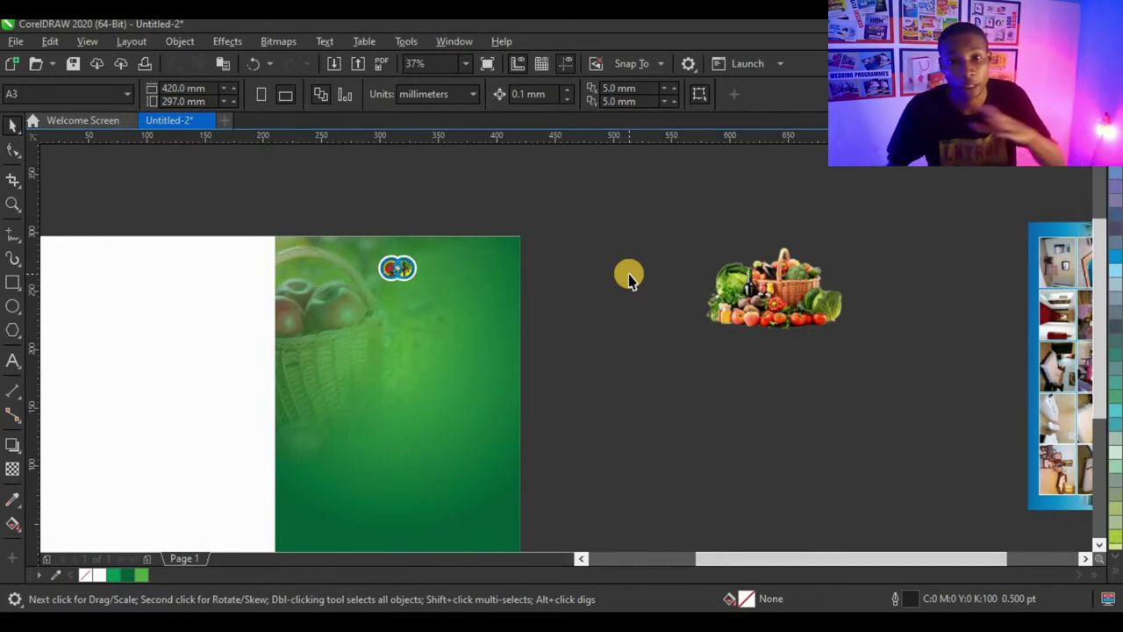
# Add a vertical guideline and center it on the page at X 210 mm
pyautogui.scroll(-2, 413, 360)
pyautogui.scroll(2, 343, 371)
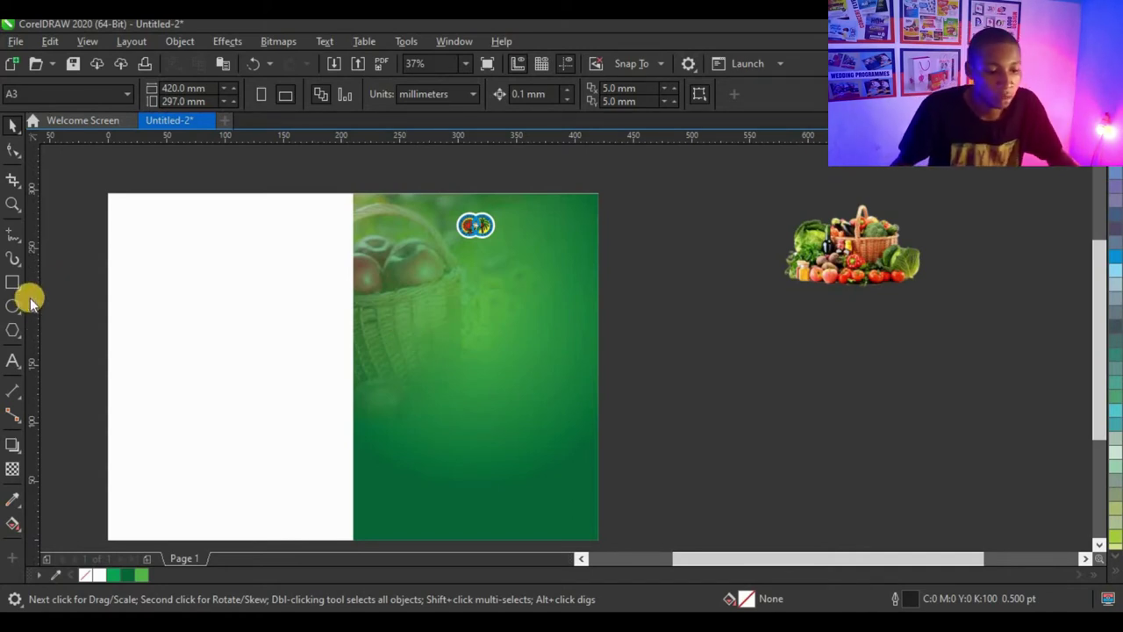
pyautogui.moveTo(70, 308); pyautogui.dragTo(282, 335)
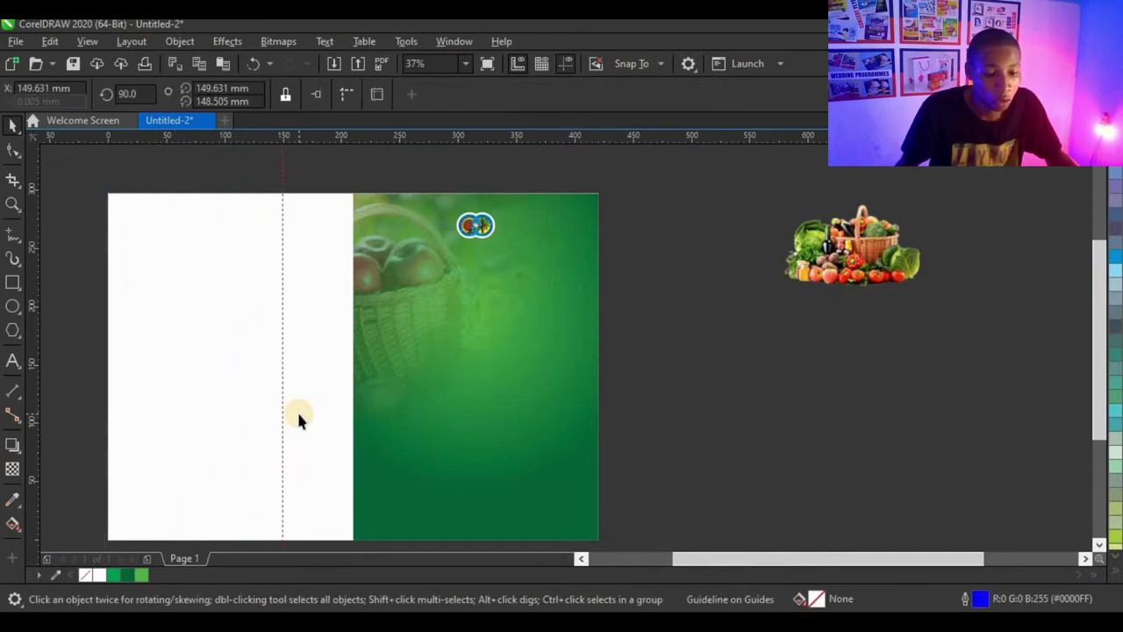
pyautogui.press('p')
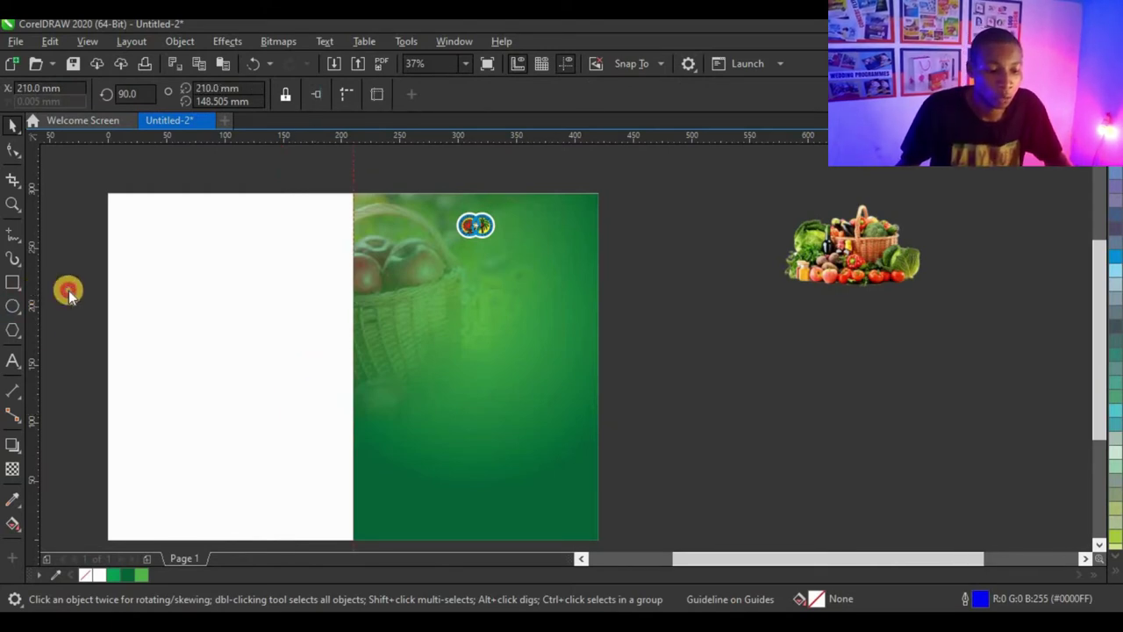
# Add two more vertical guidelines, one about 15 mm to each side of the center guideline
pyautogui.moveTo(68, 293); pyautogui.dragTo(369, 327)
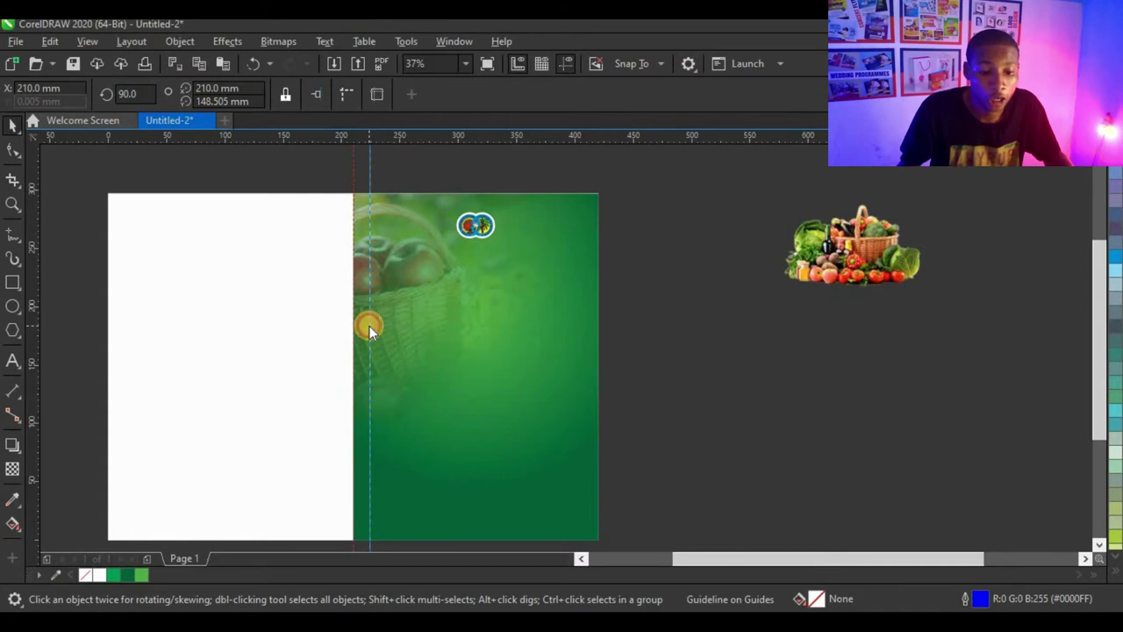
pyautogui.moveTo(369, 325); pyautogui.dragTo(371, 326)
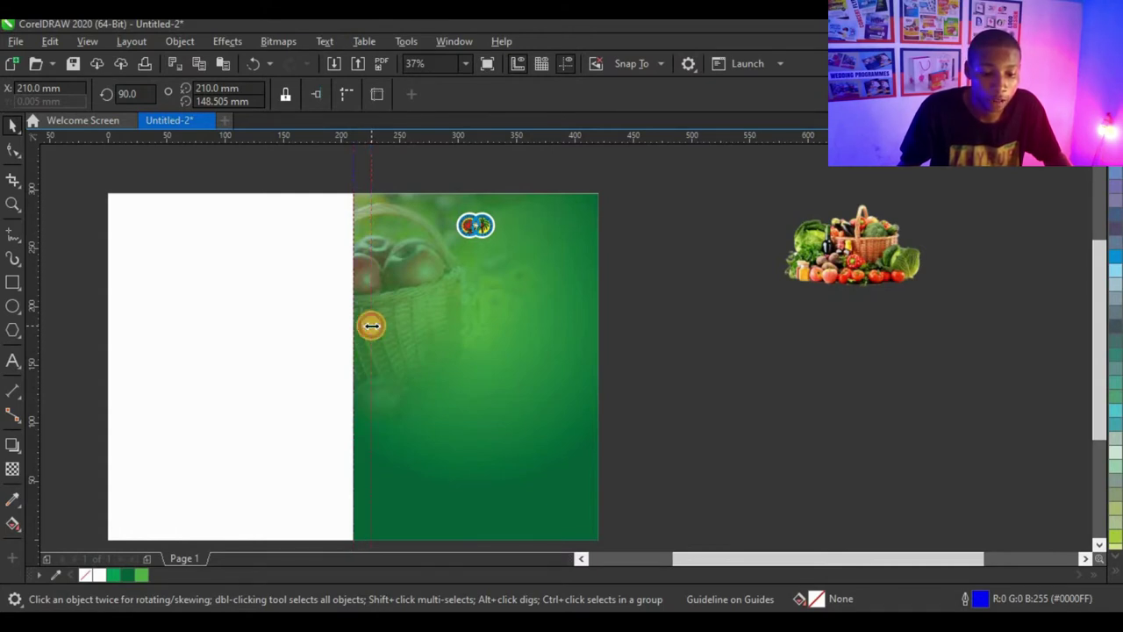
pyautogui.moveTo(30, 330); pyautogui.dragTo(330, 380)
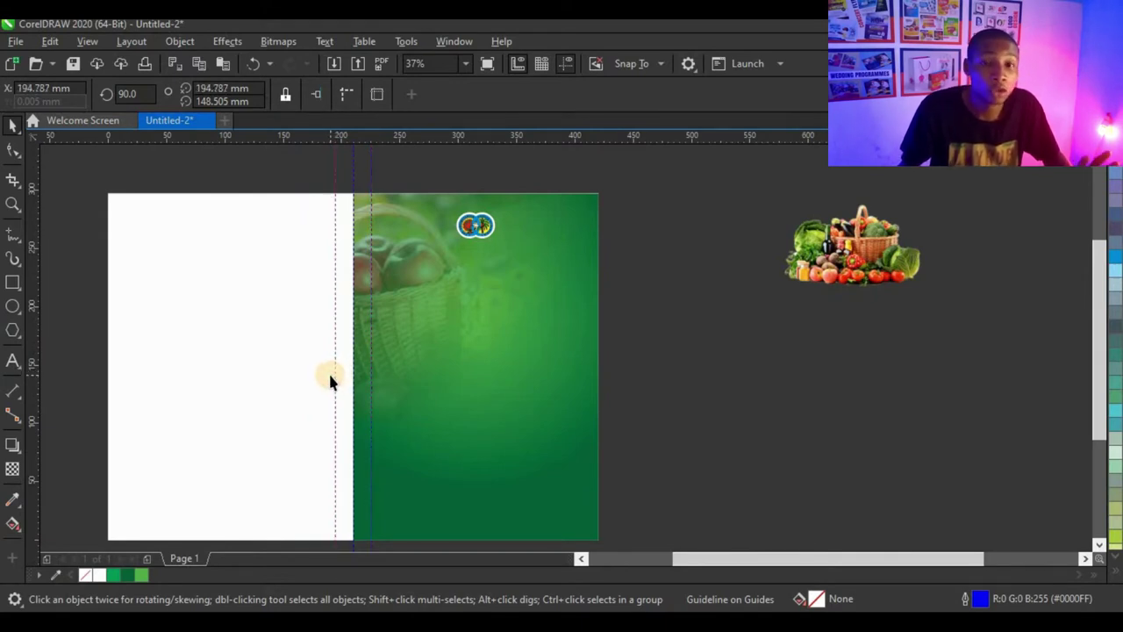
# Draw a rectangle about 59 mm wide and 97 mm tall overlapping the white half's outer edge
pyautogui.click(13, 282)
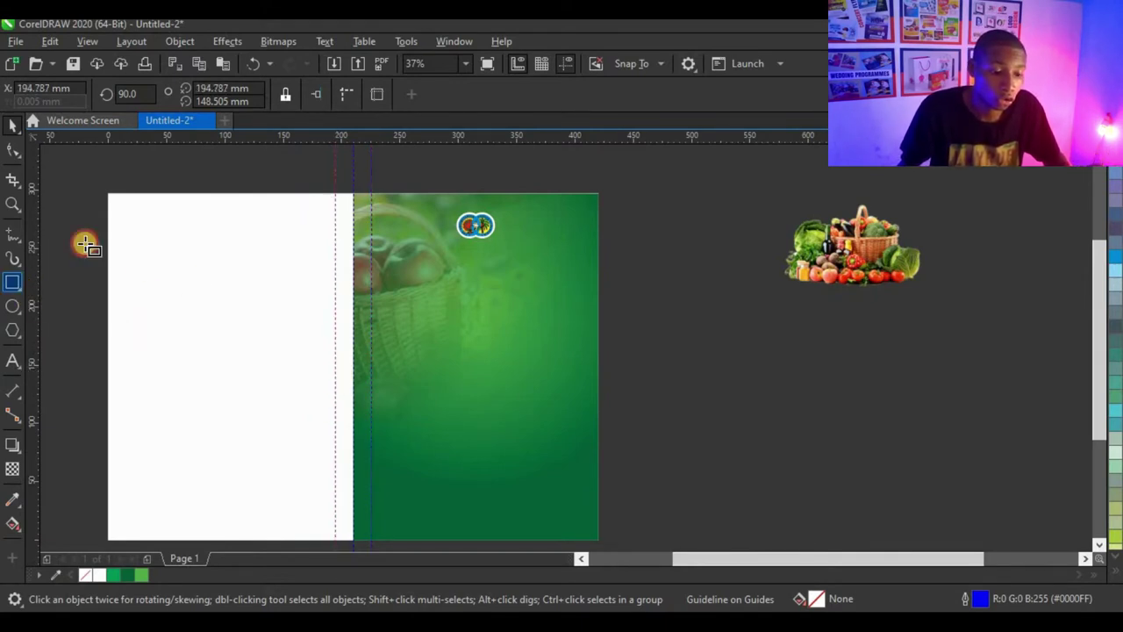
pyautogui.moveTo(82, 243); pyautogui.dragTo(153, 356)
pyautogui.click(9, 125)
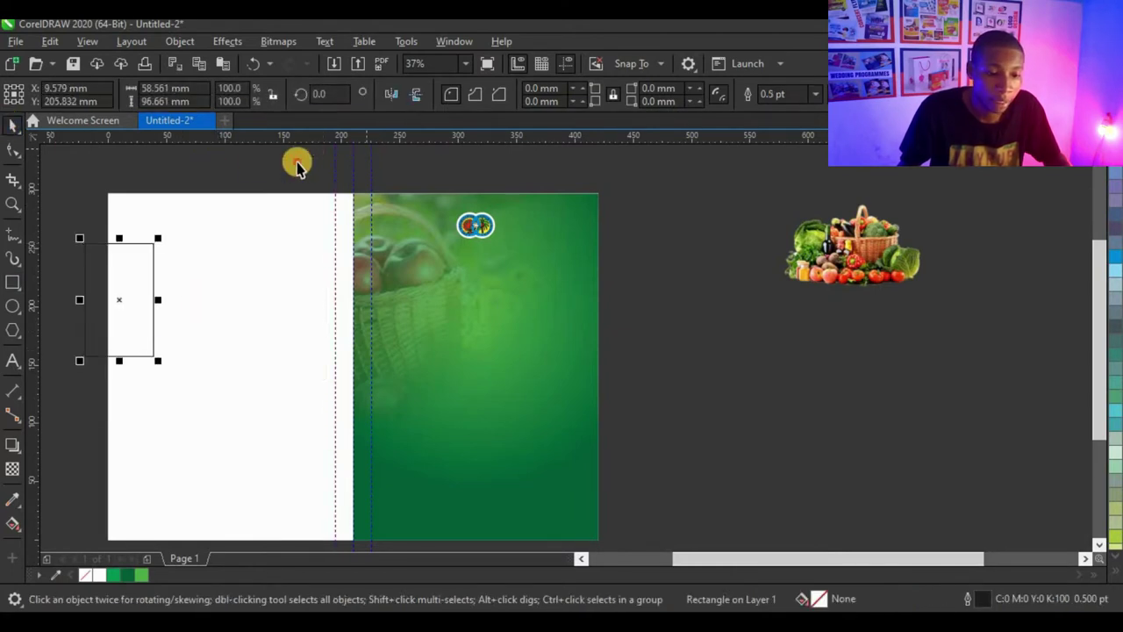
# Change the document's measurement units to inches
pyautogui.press('Escape')
pyautogui.click(437, 94)
pyautogui.click(427, 114)
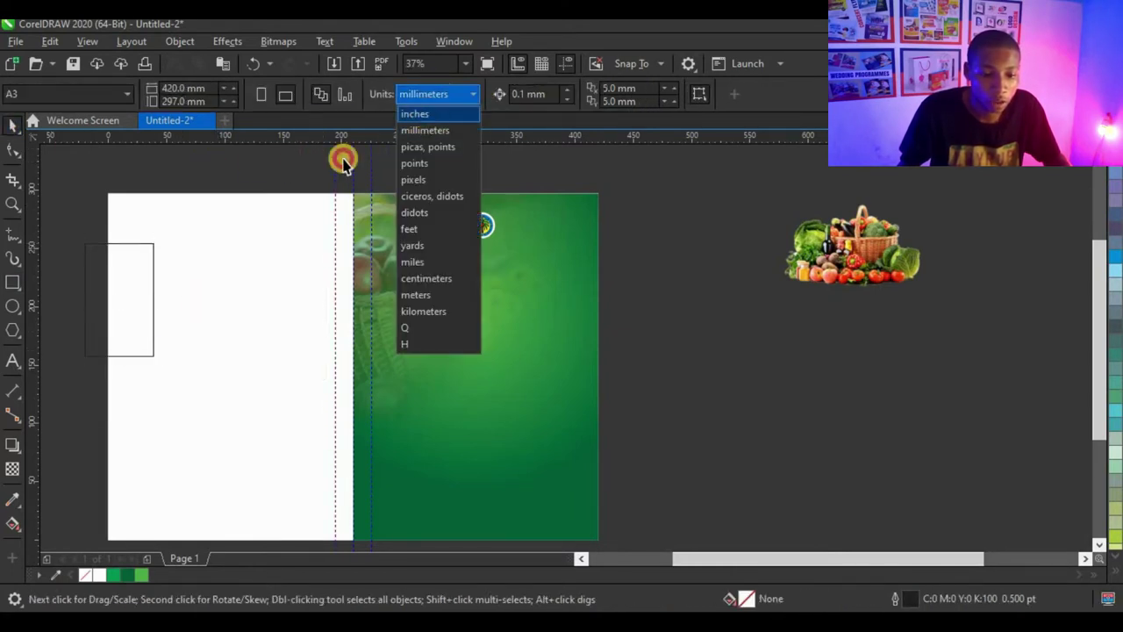
# Set the rectangle's width to 1 inch
pyautogui.click(115, 296)
pyautogui.click(191, 88)
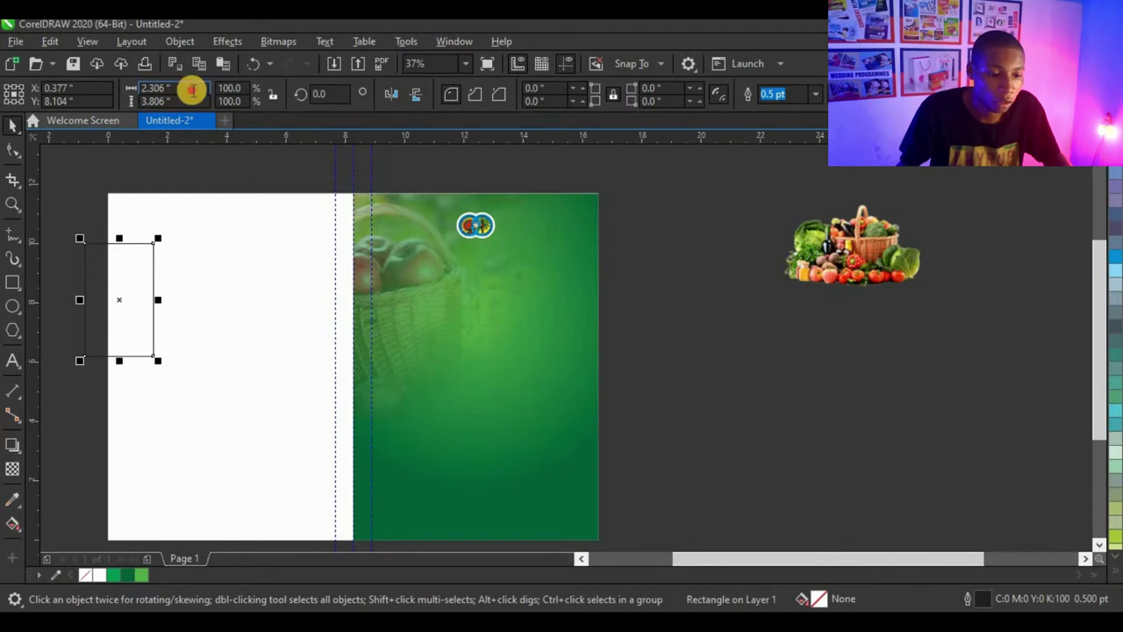
pyautogui.write('1')
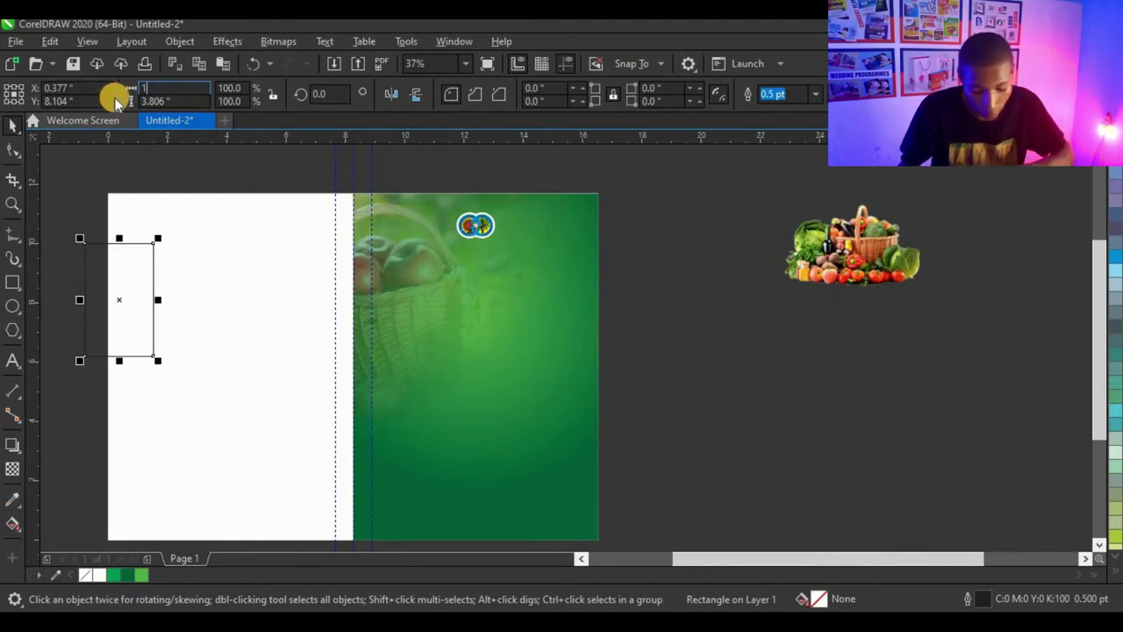
pyautogui.press('Return')
# Move the rectangle onto the green panel and align it with the panel's inner edge at the page center
pyautogui.moveTo(126, 266); pyautogui.dragTo(373, 293)
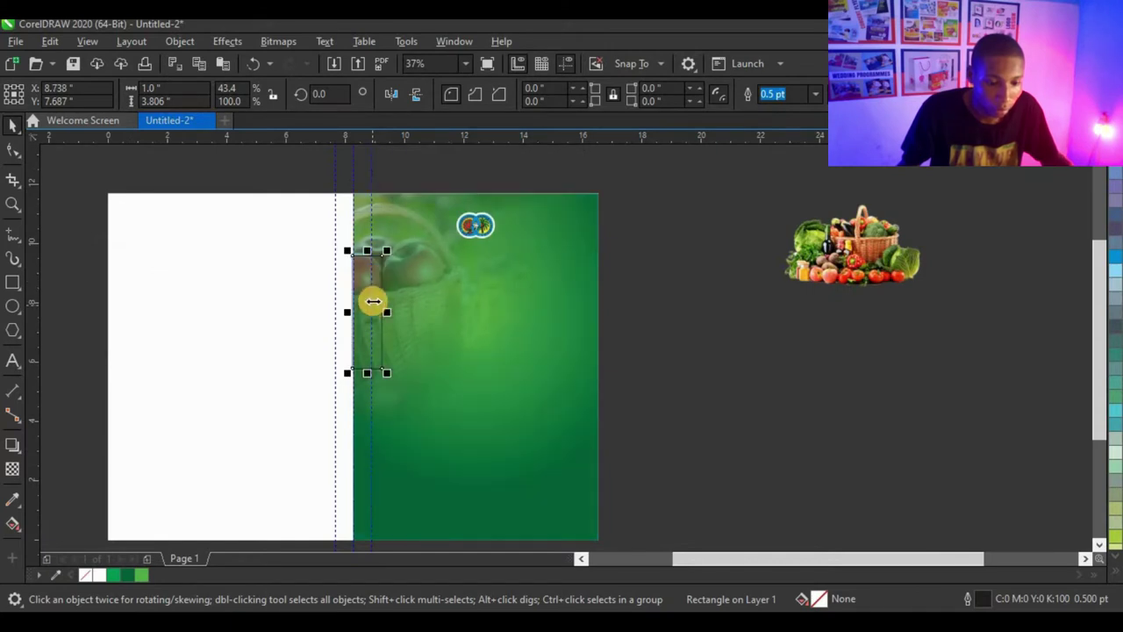
pyautogui.scroll(2, 374, 298)
pyautogui.keyDown('shift'); pyautogui.click(453, 301); pyautogui.keyUp('shift')
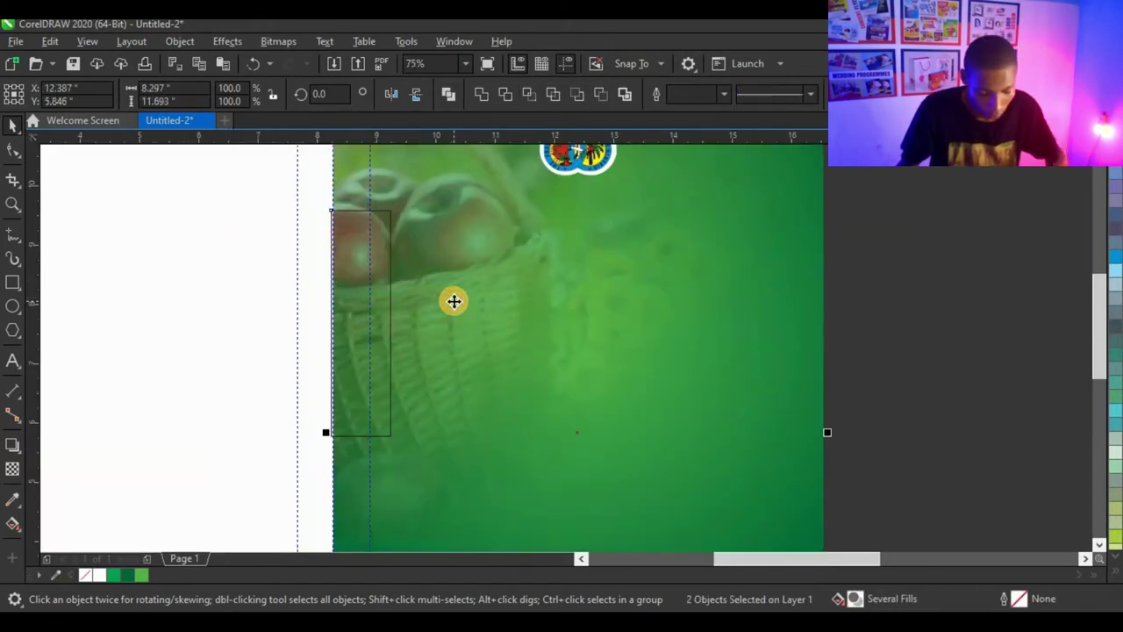
pyautogui.scroll(-2, 336, 298)
pyautogui.press('Escape')
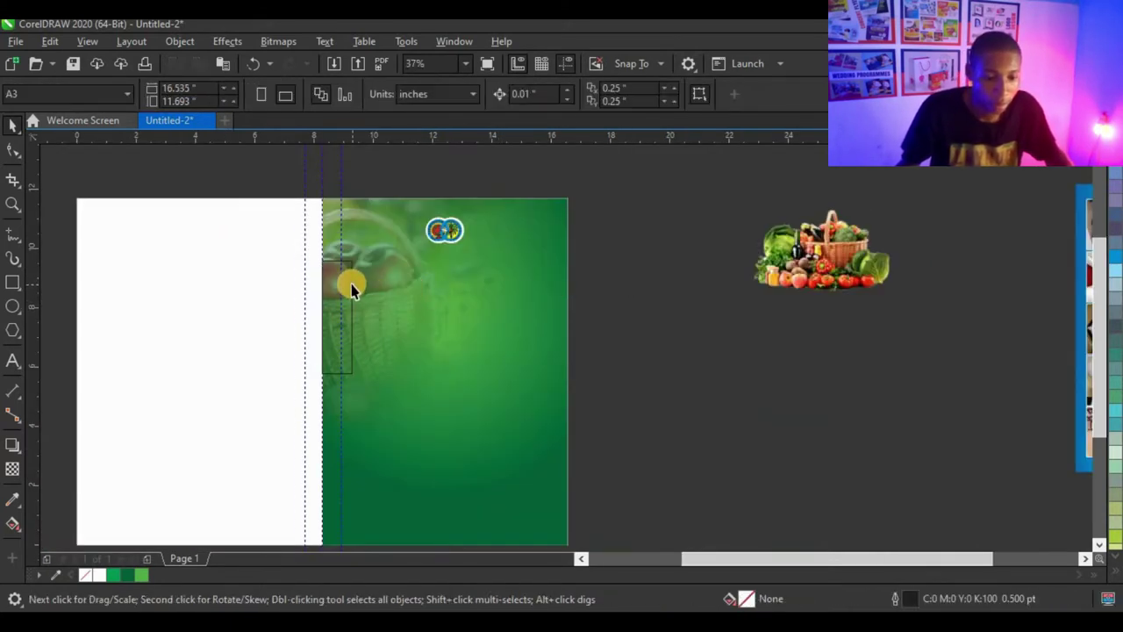
# Move the green panel's inner vertical guideline to the rectangle's far edge at about X 9.27 in
pyautogui.scroll(2, 346, 284)
pyautogui.click(328, 298)
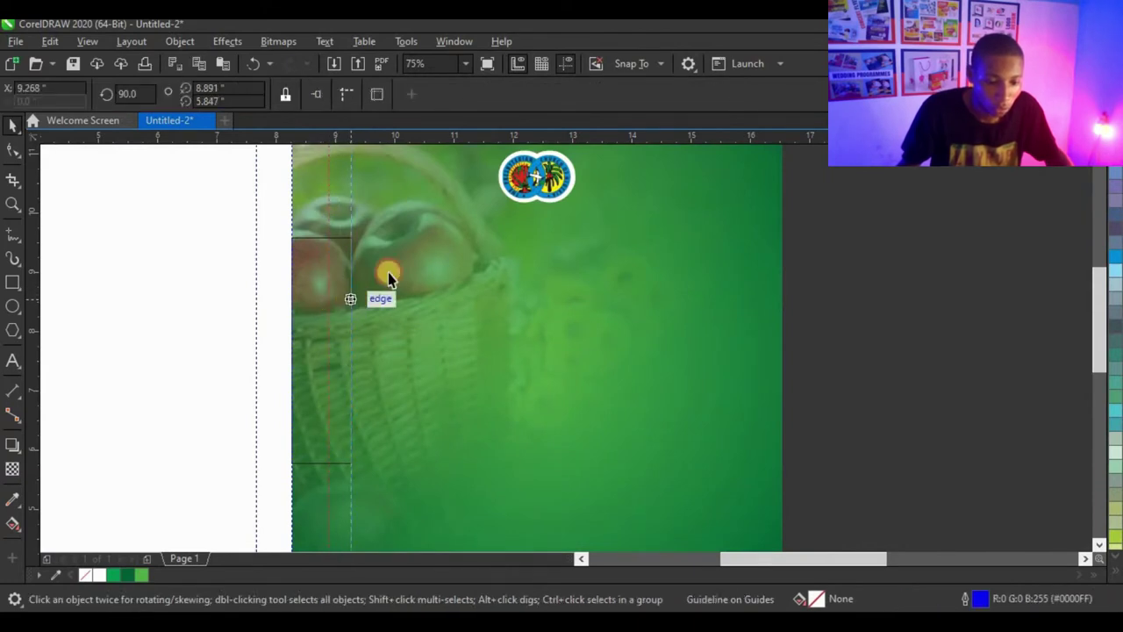
pyautogui.scroll(-2, 389, 272)
pyautogui.scroll(2, 389, 274)
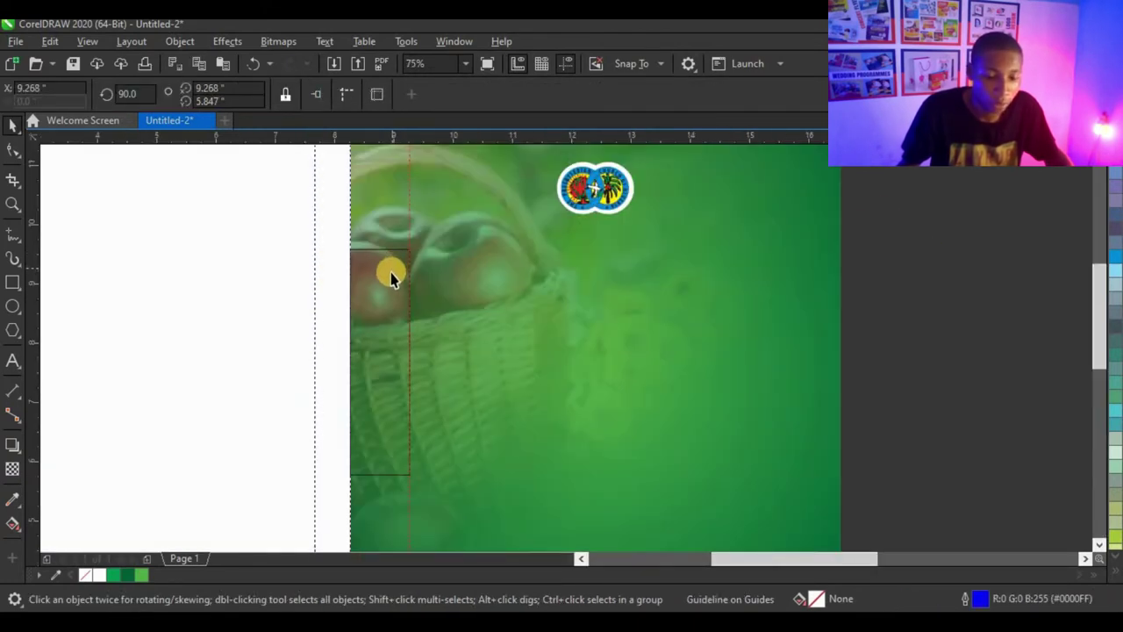
# Delete the 1-inch-wide measuring rectangle
pyautogui.click(385, 279)
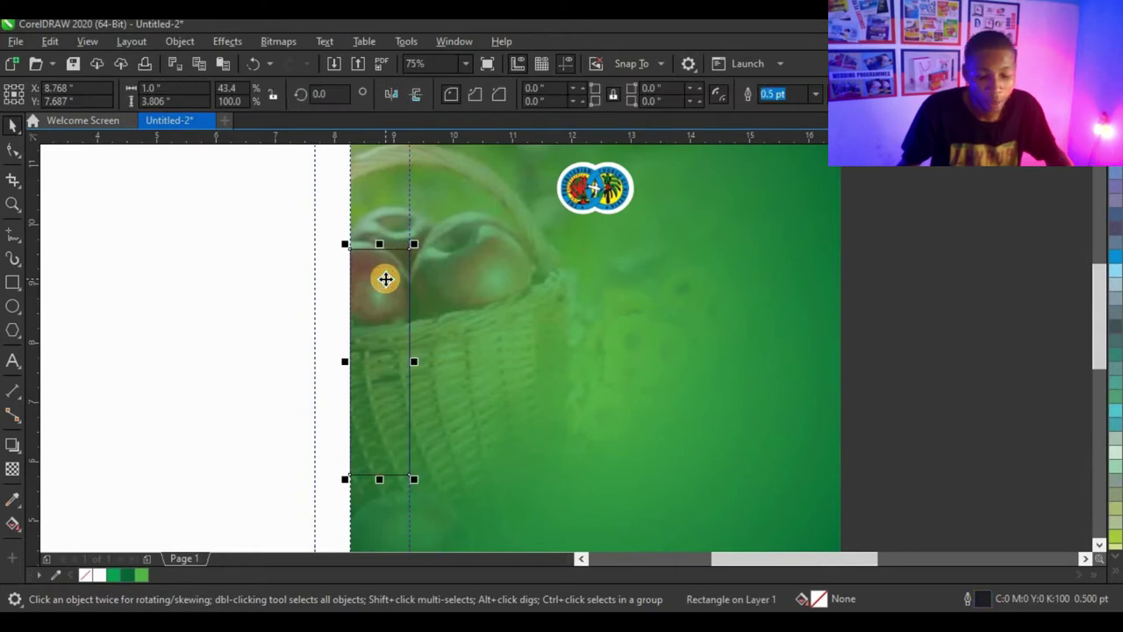
pyautogui.click(386, 280)
pyautogui.scroll(-1, 393, 281)
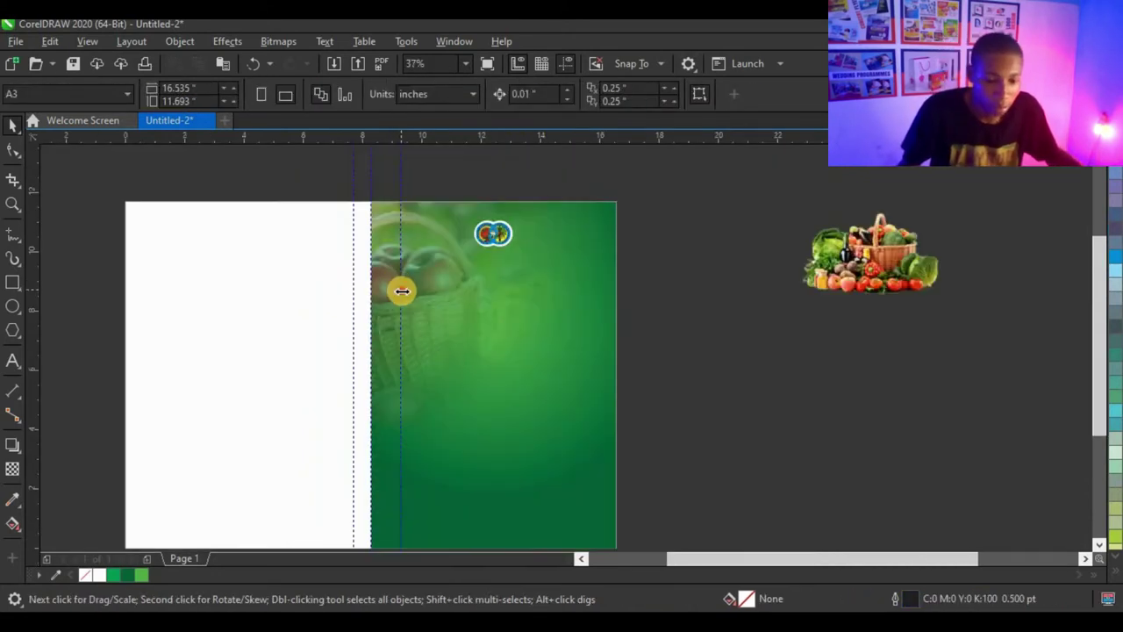
# Place vertical margin guidelines near the page's outer edges at about X 0.74 in and X 15.77 in
pyautogui.moveTo(397, 293); pyautogui.dragTo(593, 359)
pyautogui.rightClick(147, 362)
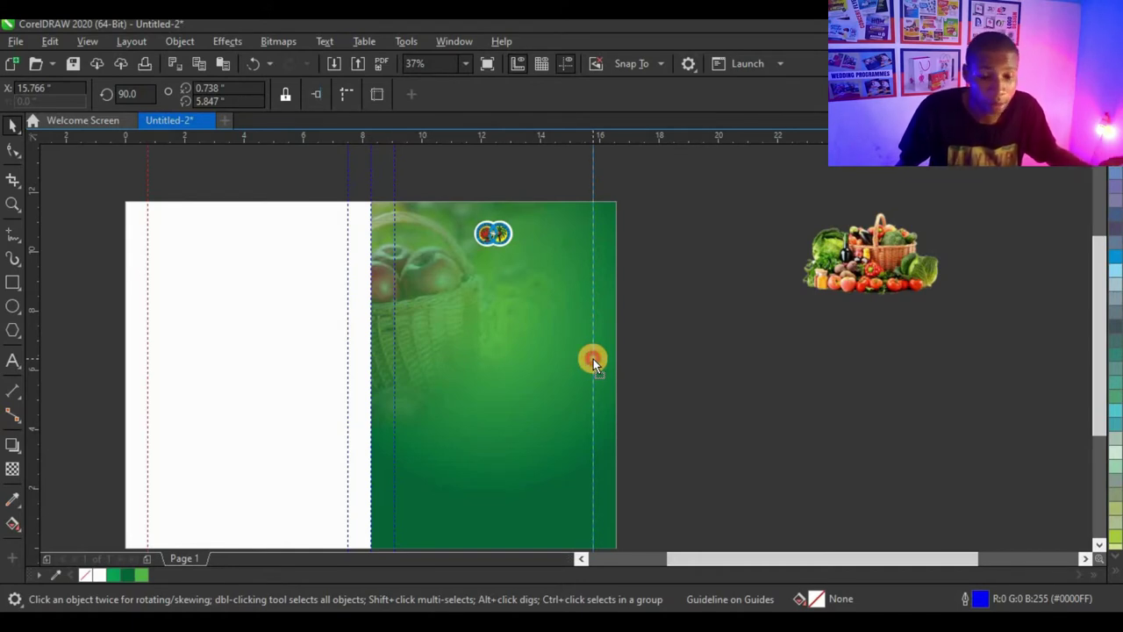
pyautogui.moveTo(593, 358); pyautogui.dragTo(593, 359)
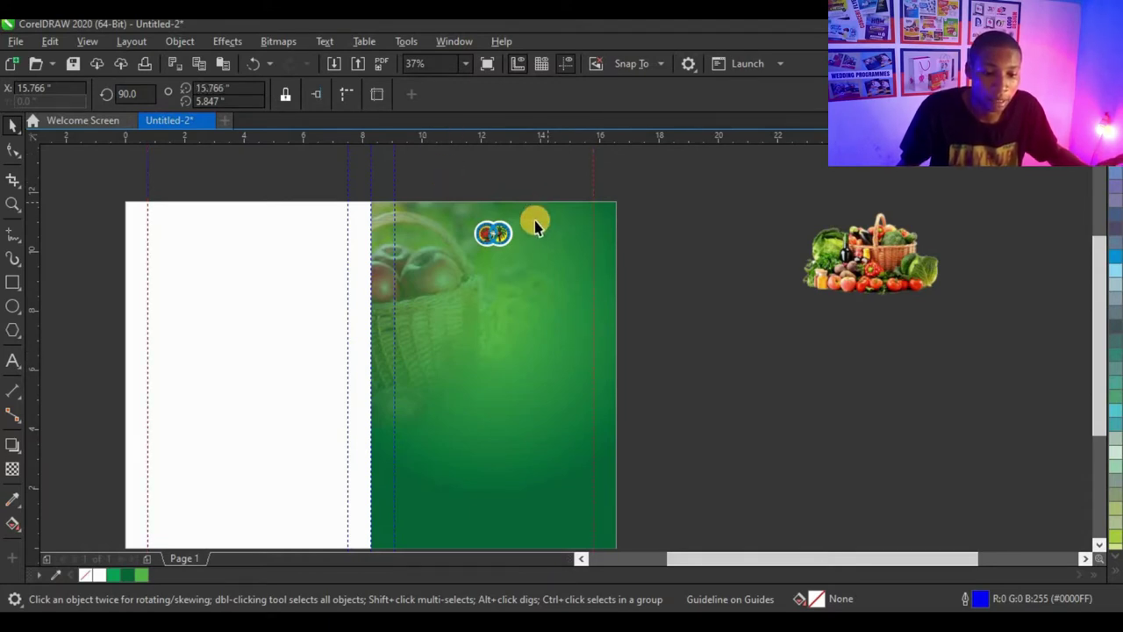
# Add horizontal margin guidelines near the page's upper and lower edges at about Y 11.13 in and Y 0.62 in
pyautogui.scroll(-2, 532, 220)
pyautogui.scroll(1, 454, 194)
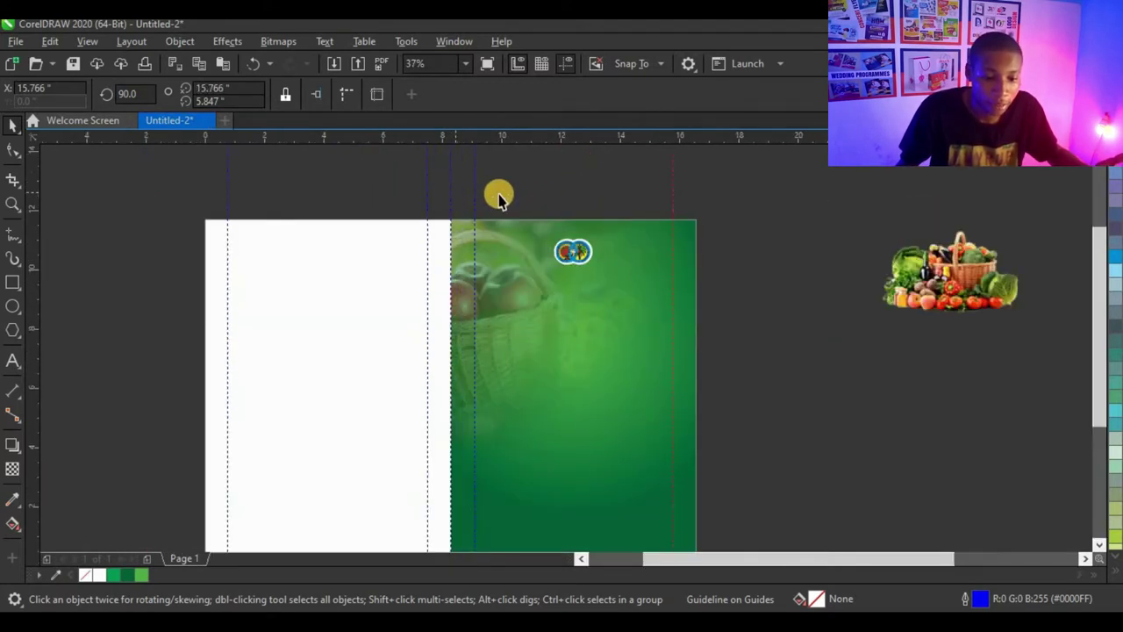
pyautogui.scroll(1, 534, 193)
pyautogui.moveTo(532, 139); pyautogui.dragTo(544, 276)
pyautogui.scroll(-2, 506, 178)
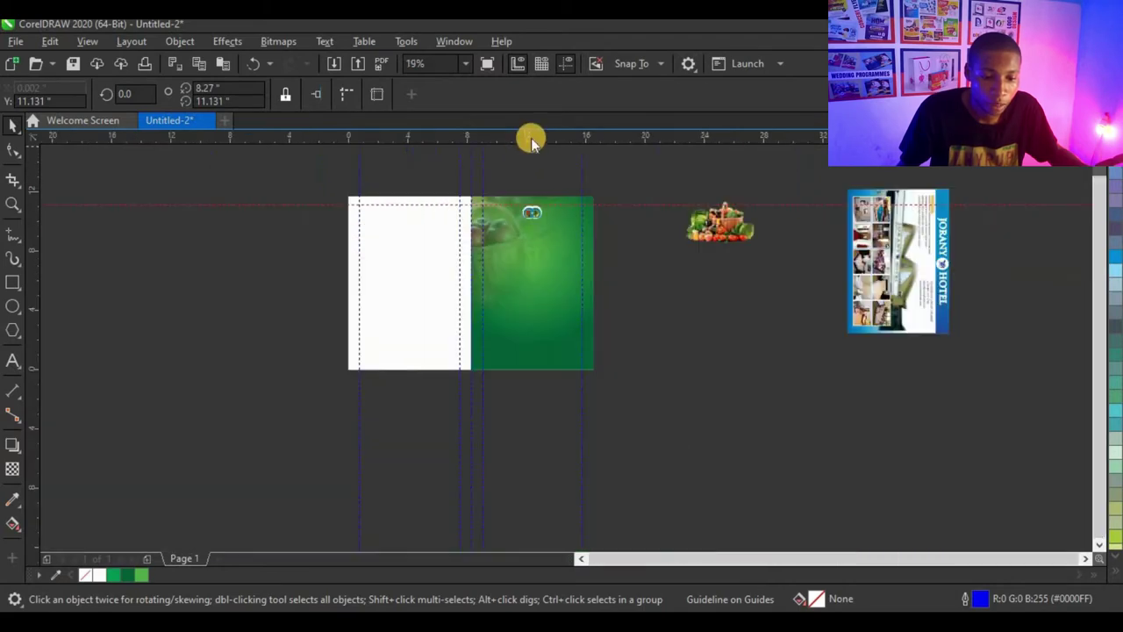
pyautogui.moveTo(535, 345); pyautogui.dragTo(537, 355)
pyautogui.scroll(2, 566, 306)
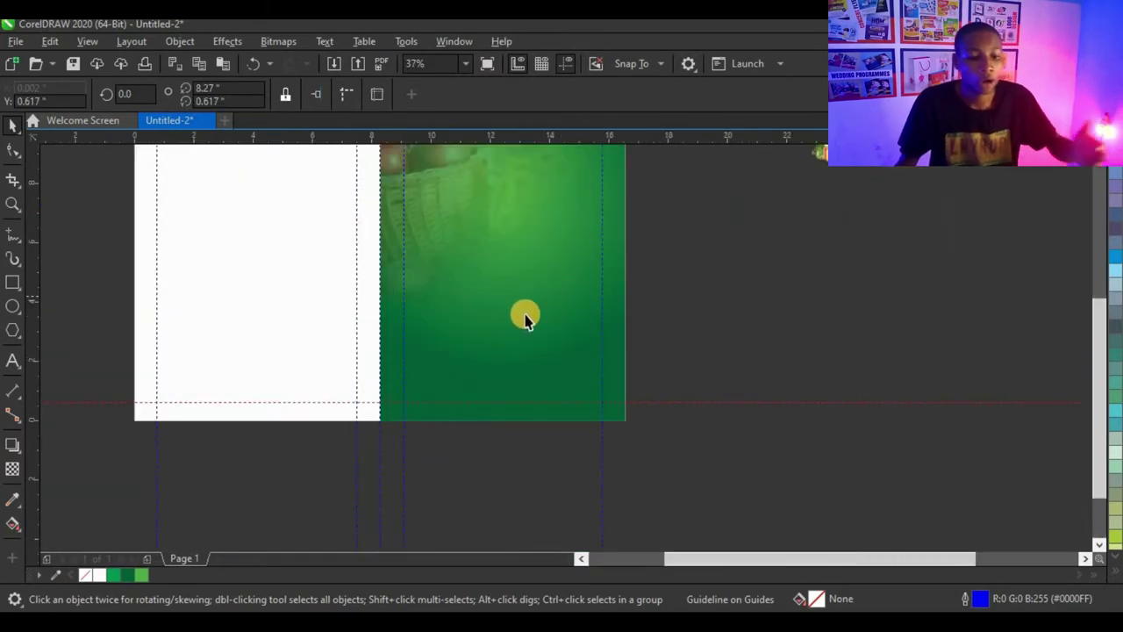
pyautogui.scroll(-2, 530, 299)
pyautogui.scroll(2, 547, 258)
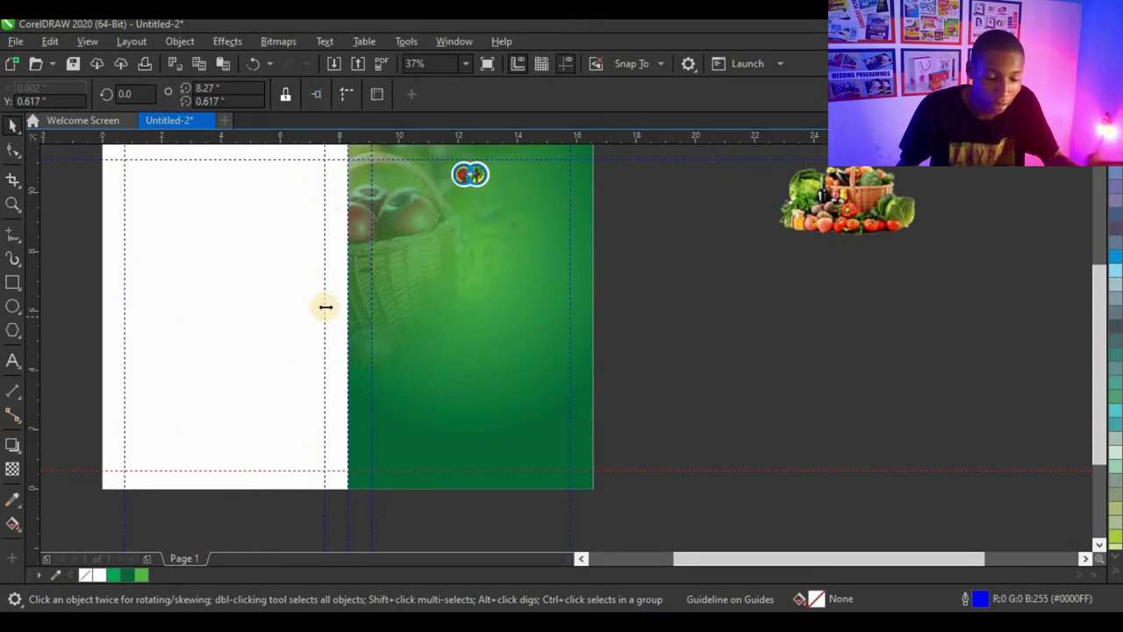
# Delete all the vertical and horizontal guidelines from the page
pyautogui.scroll(-2, 386, 307)
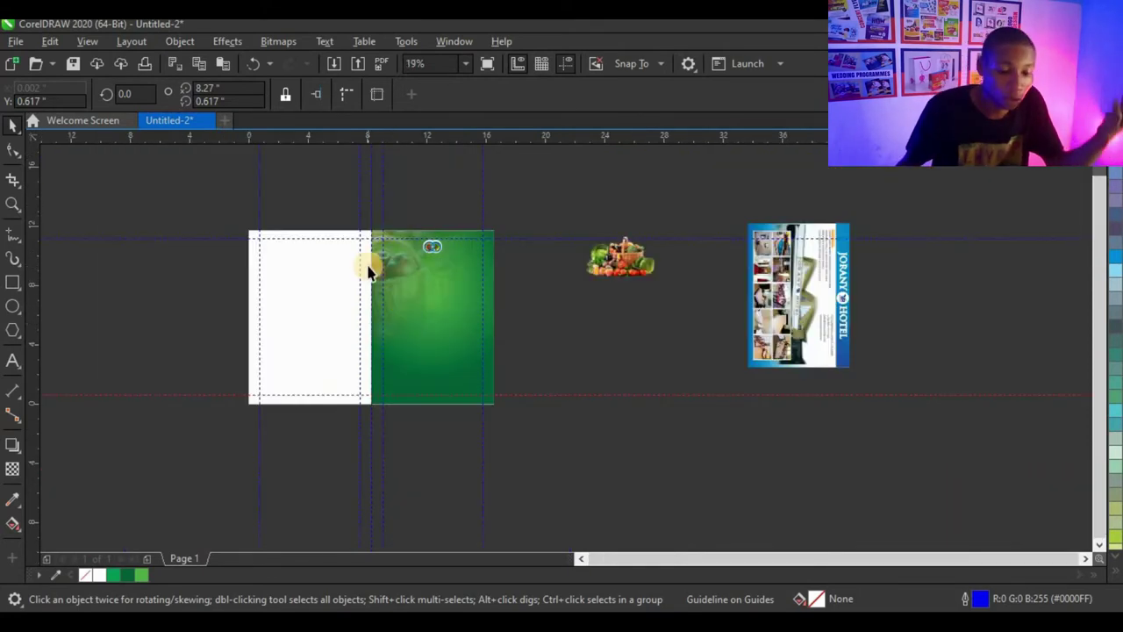
pyautogui.scroll(2, 371, 260)
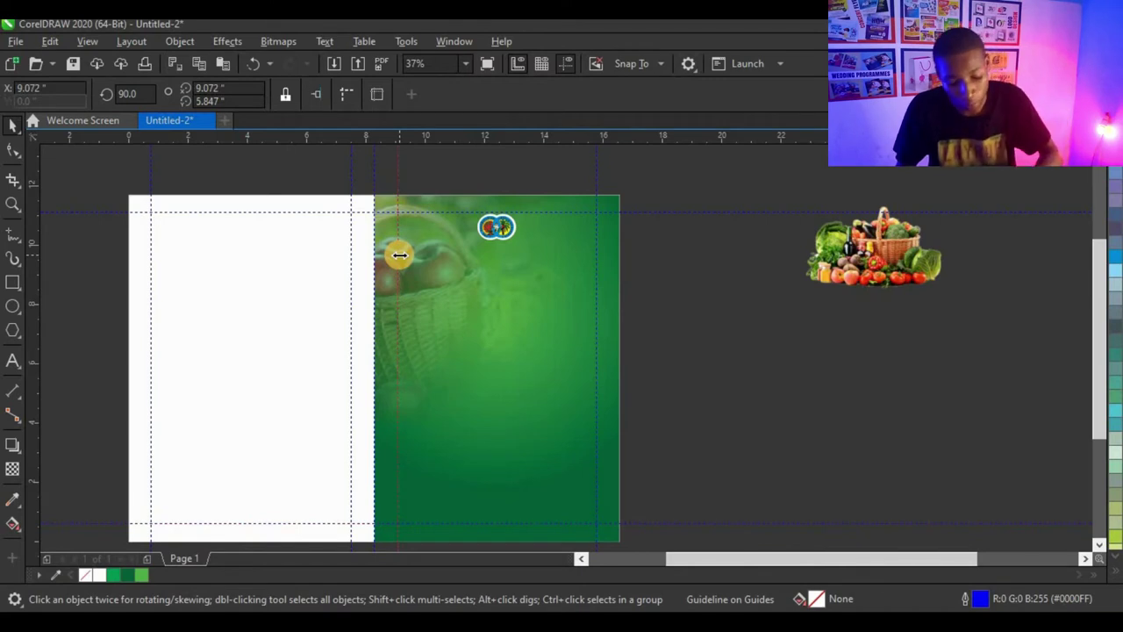
pyautogui.press('Delete')
pyautogui.click(374, 182)
pyautogui.press('Delete')
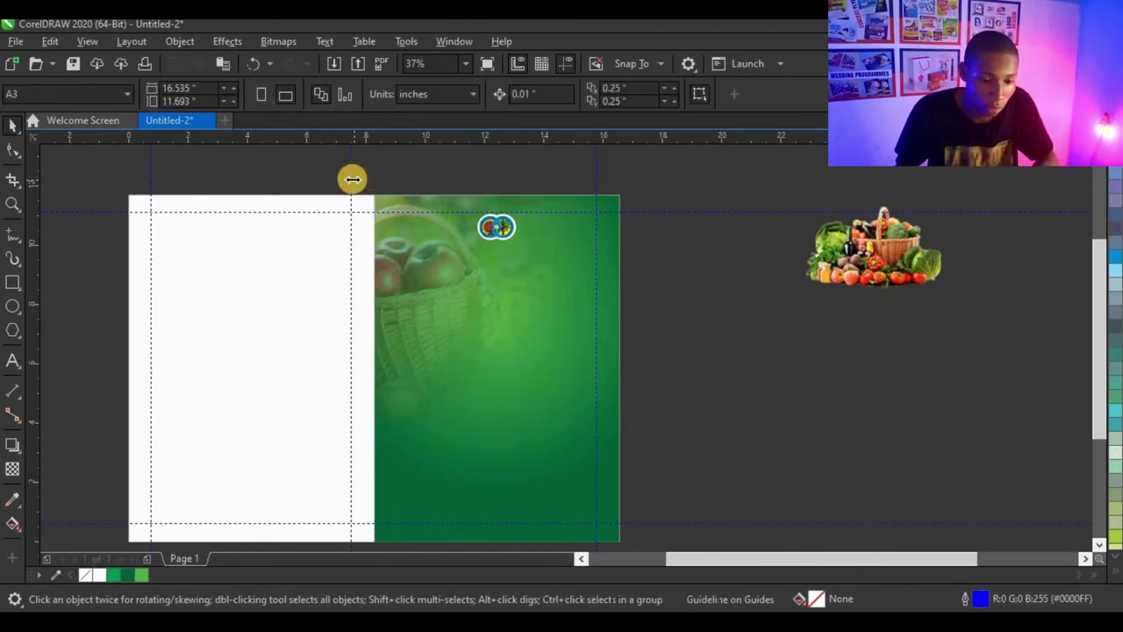
pyautogui.click(351, 179)
pyautogui.press('Delete')
pyautogui.click(351, 212)
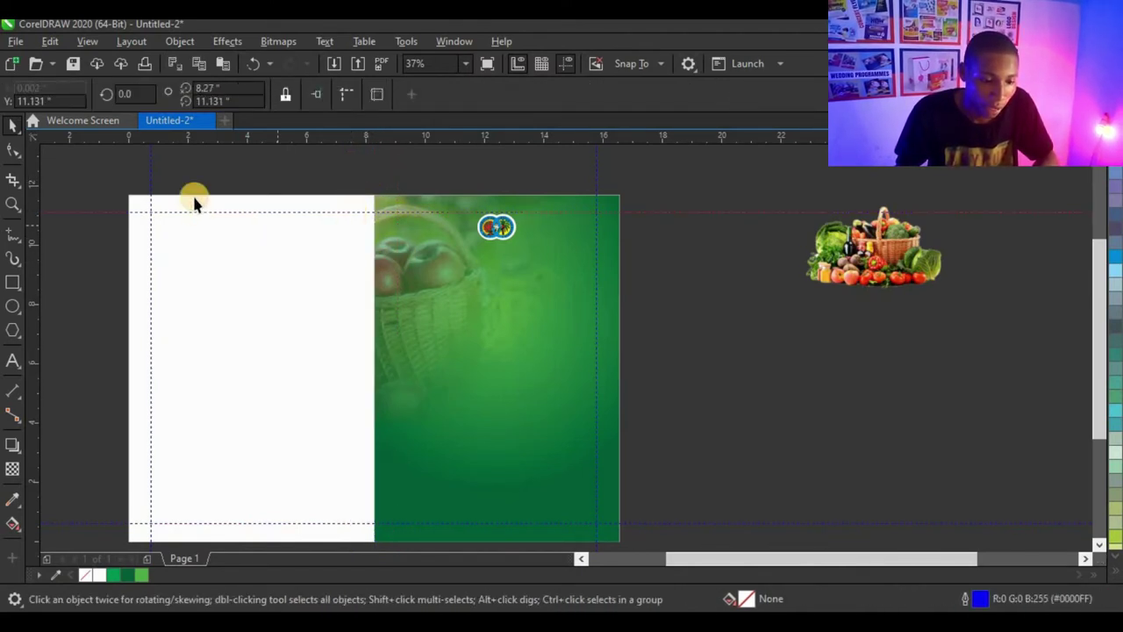
pyautogui.press('Delete')
pyautogui.click(151, 180)
pyautogui.press('Delete')
pyautogui.click(597, 183)
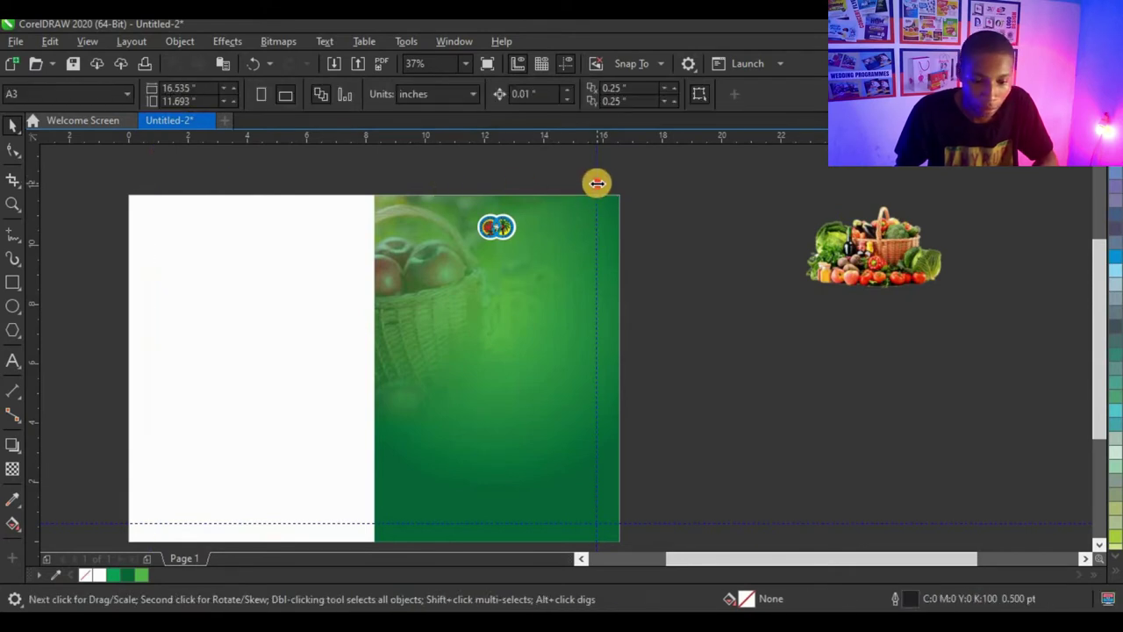
pyautogui.scroll(-2, 529, 271)
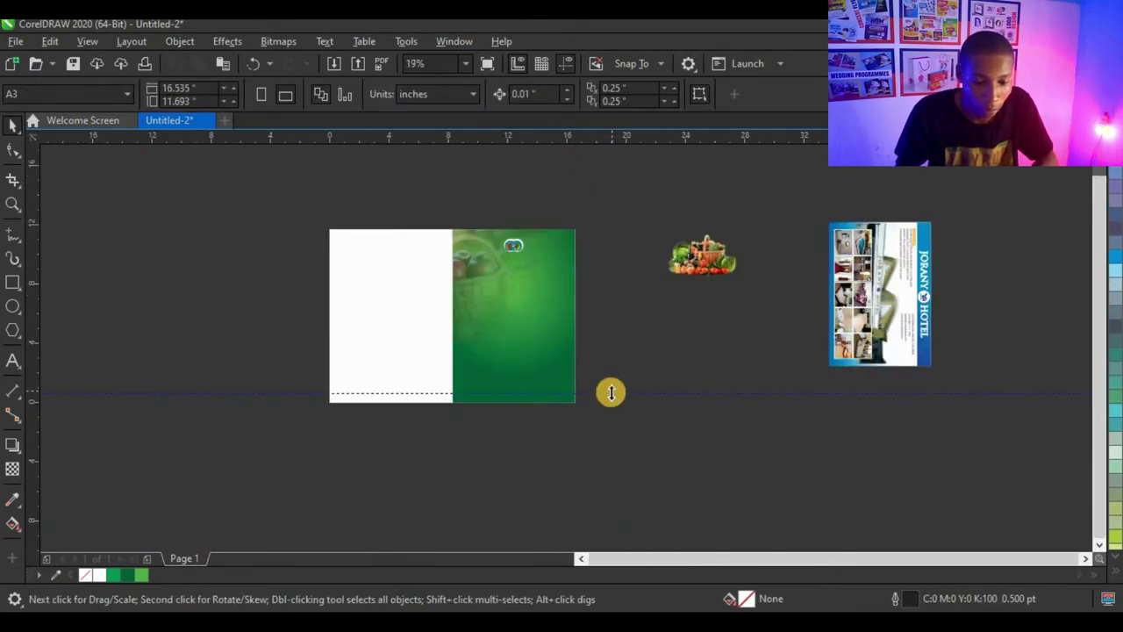
pyautogui.click(612, 392)
pyautogui.press('Delete')
# Add the artistic text "THE PRESBYTERIAN CHURCH OF NIGERIA" on the green panel below the logo
pyautogui.scroll(2, 520, 256)
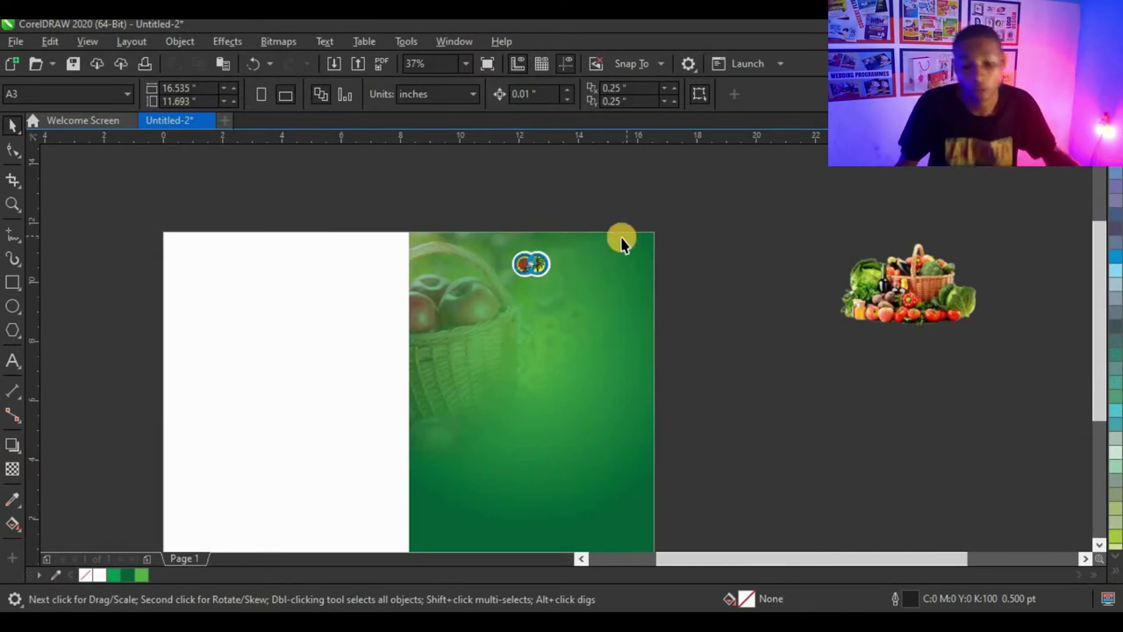
pyautogui.click(12, 360)
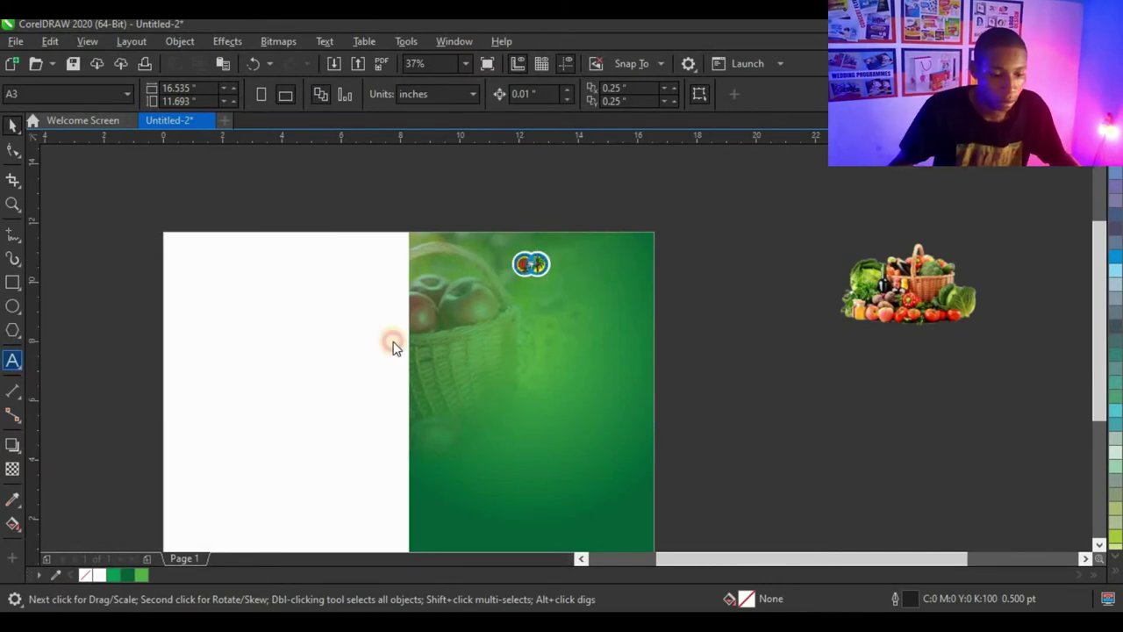
pyautogui.scroll(2, 488, 303)
pyautogui.click(492, 303)
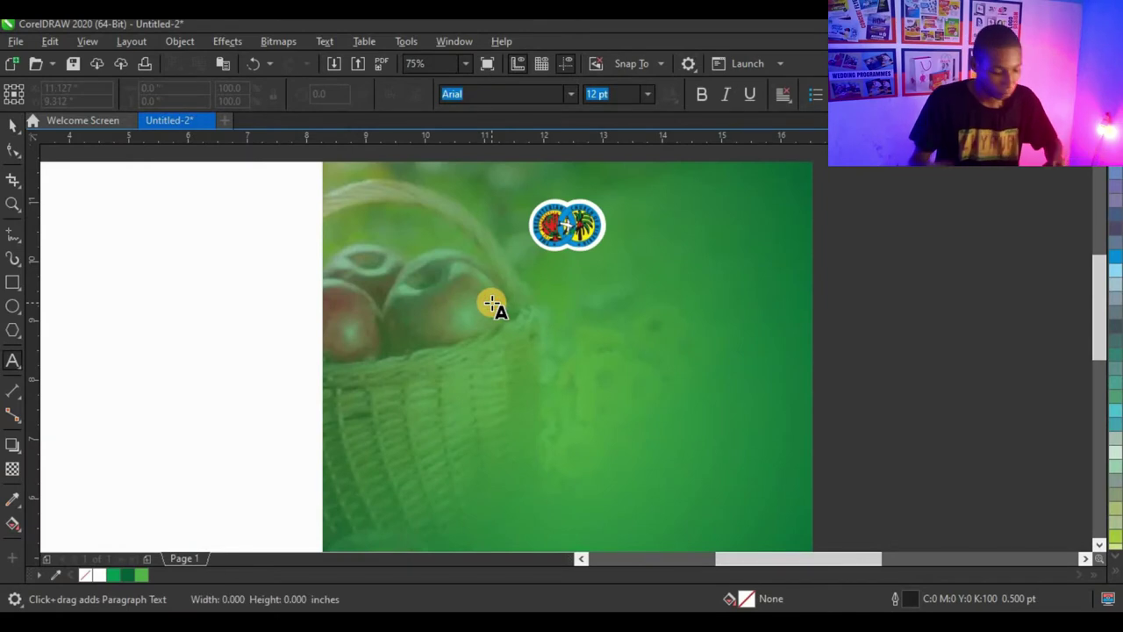
pyautogui.write('THE PRESBYTERIAN CHURCH OF NIGERI')
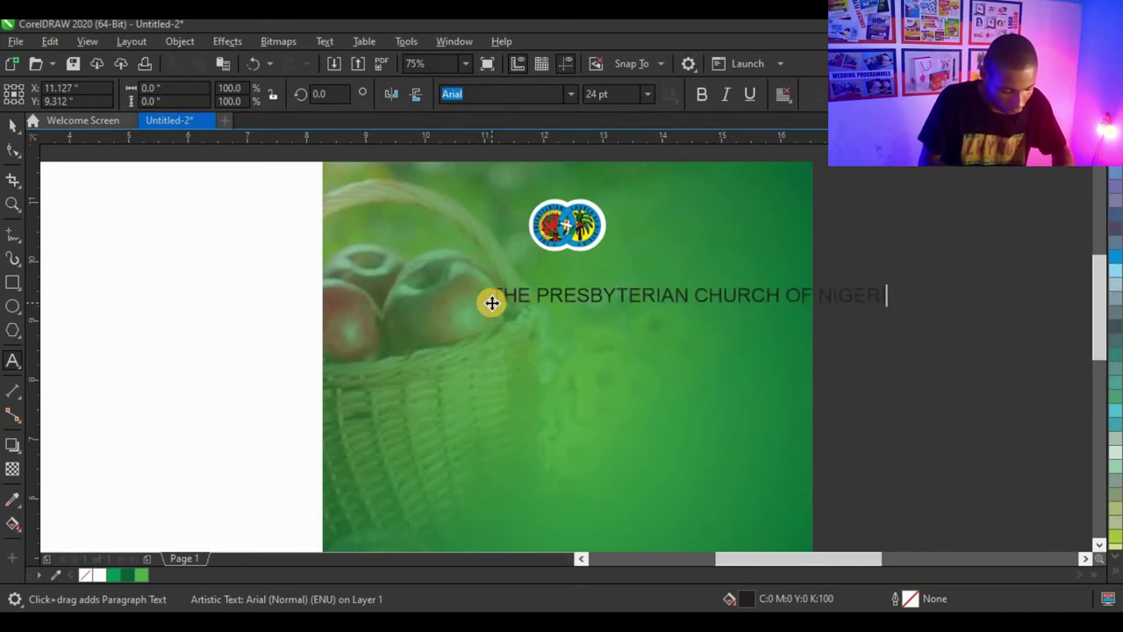
pyautogui.click(14, 126)
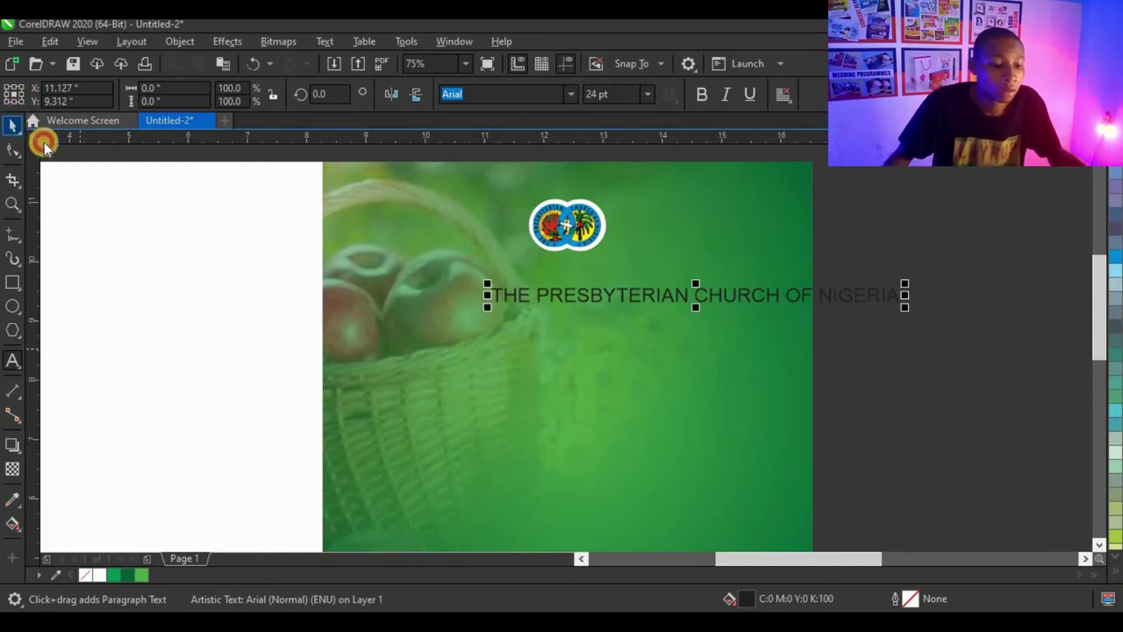
# Set the church name's font to Tahoma and move the line closer beneath the logo, within the green panel
pyautogui.click(571, 94)
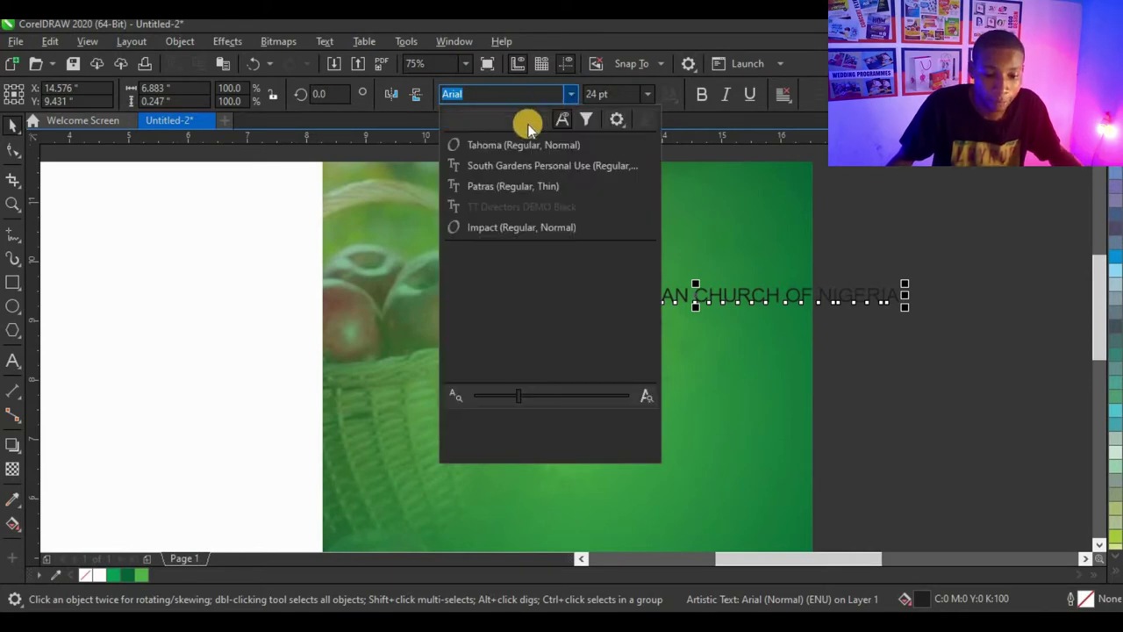
pyautogui.click(519, 146)
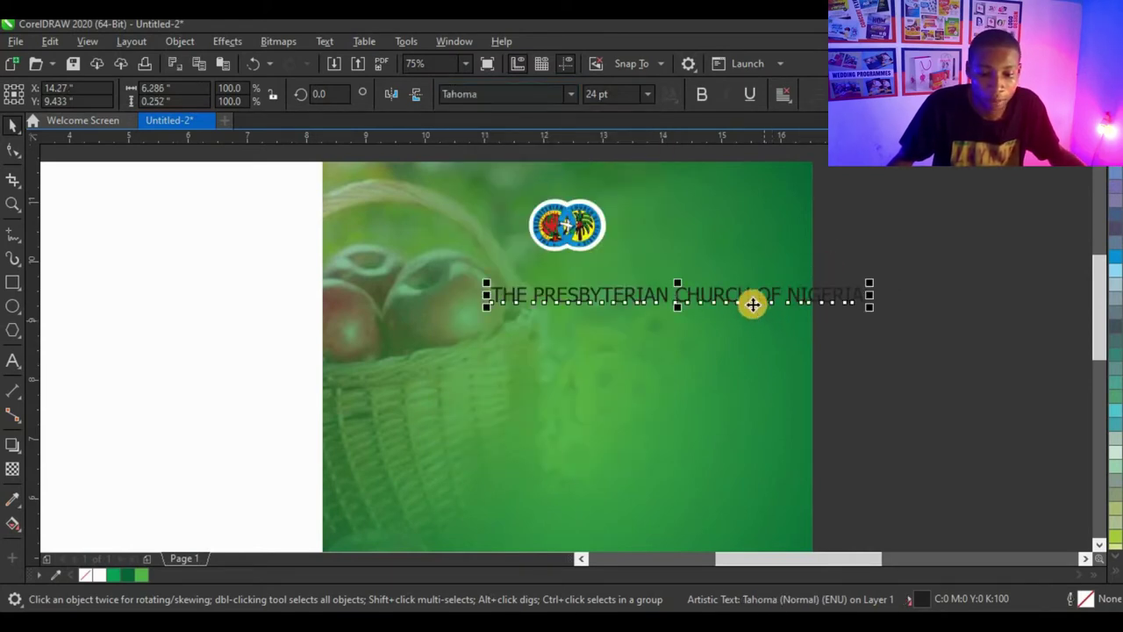
pyautogui.moveTo(742, 290); pyautogui.dragTo(609, 274)
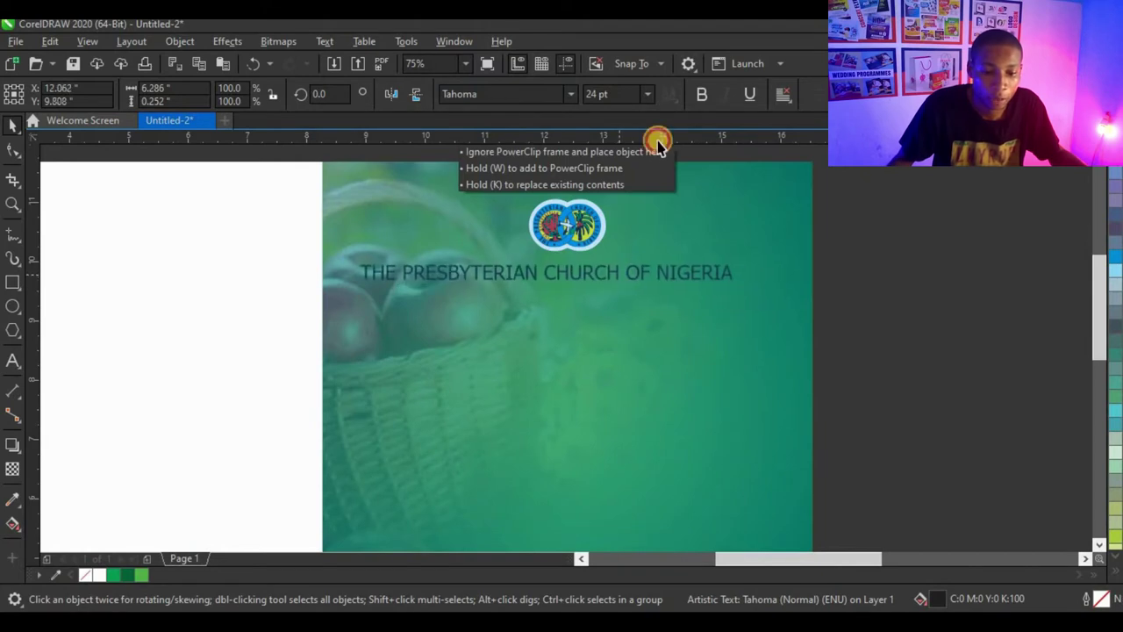
# Make the church name 16 pt bold and position it roughly centered just beneath the logo
pyautogui.click(647, 94)
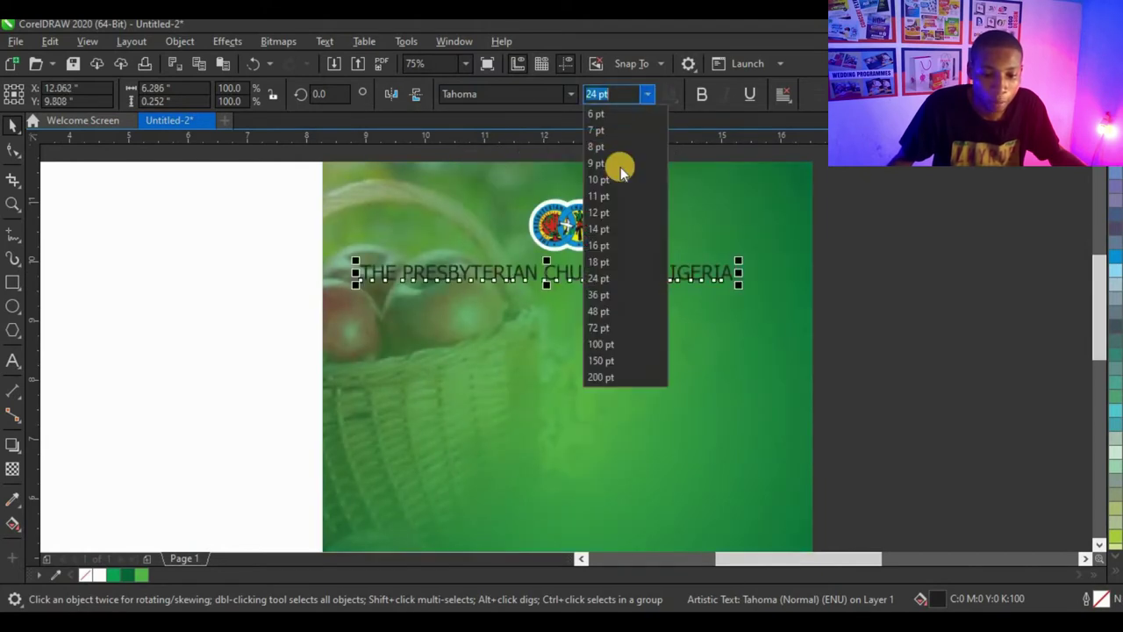
pyautogui.click(604, 245)
pyautogui.click(700, 94)
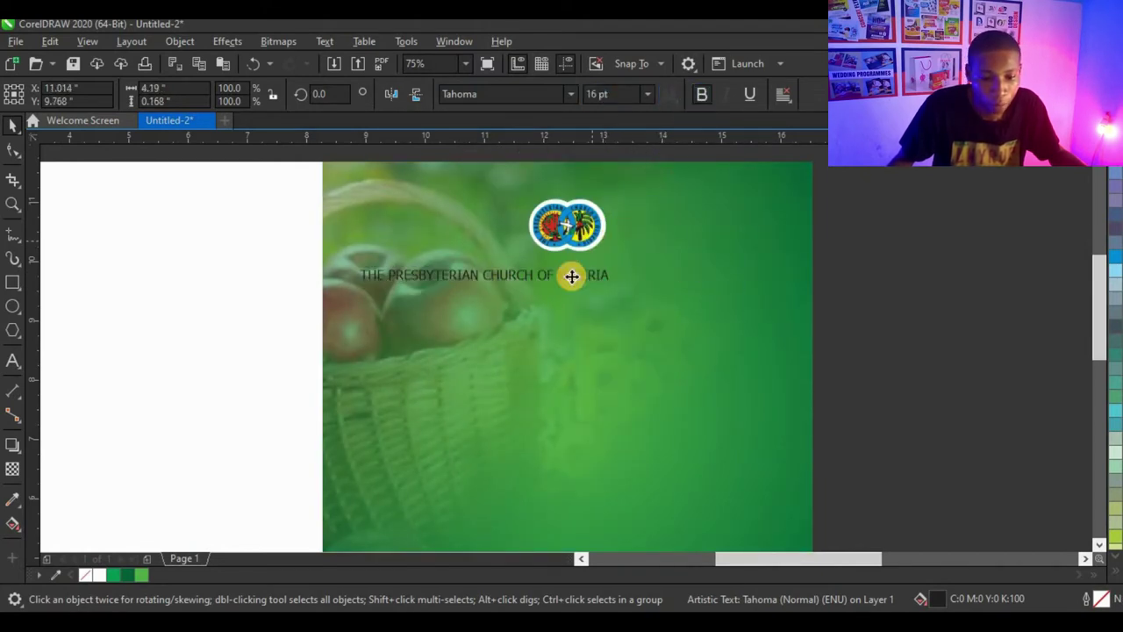
pyautogui.moveTo(551, 278); pyautogui.dragTo(609, 272)
pyautogui.click(608, 309)
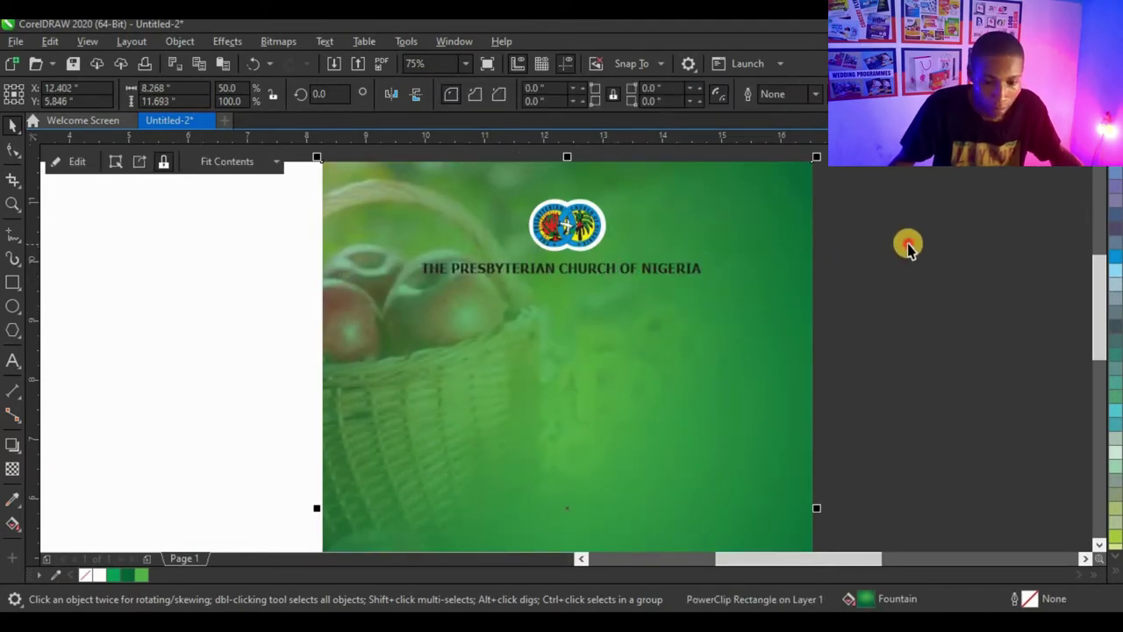
# Fill the church name text on the green panel with white
pyautogui.click(672, 271)
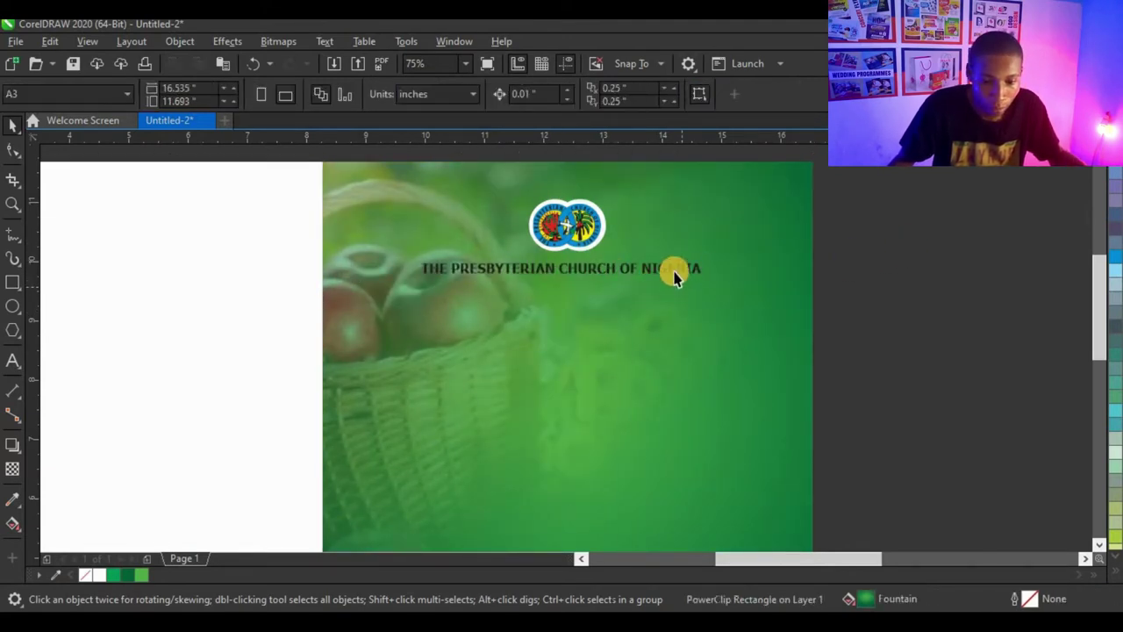
pyautogui.click(1107, 569)
pyautogui.click(1053, 313)
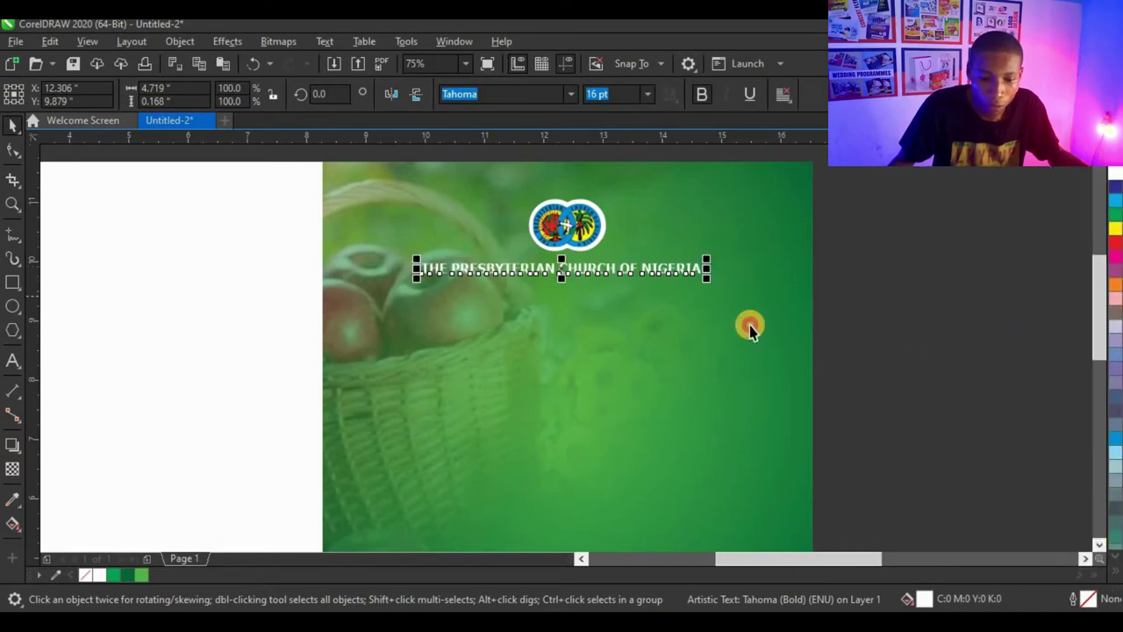
pyautogui.press('Escape')
pyautogui.scroll(-1, 752, 325)
pyautogui.scroll(1, 702, 304)
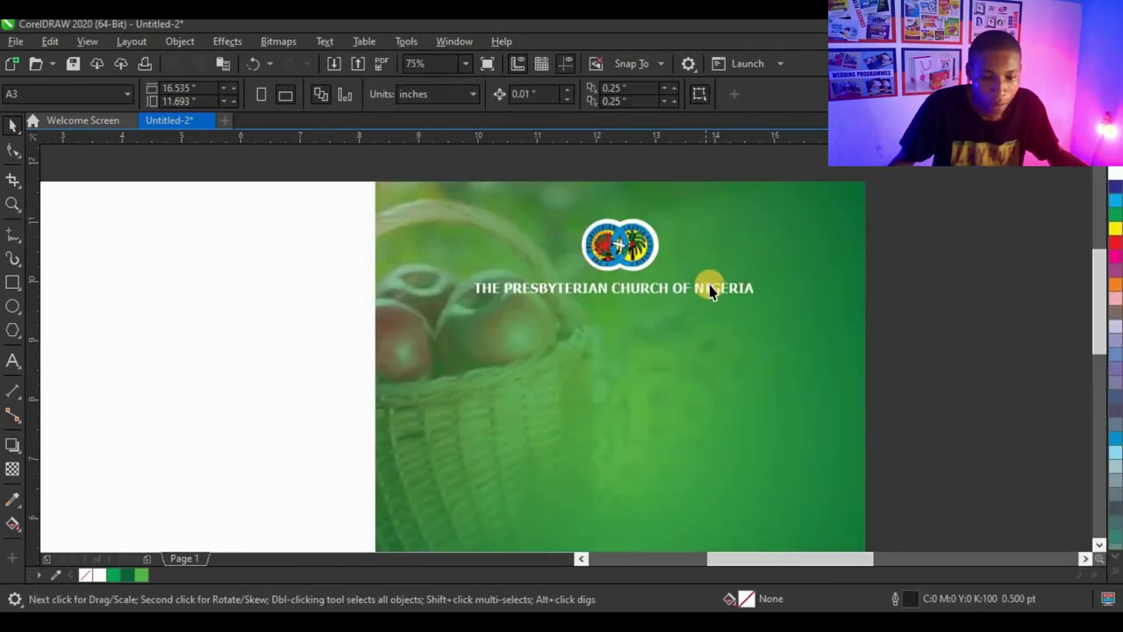
pyautogui.scroll(1, 709, 289)
pyautogui.click(712, 295)
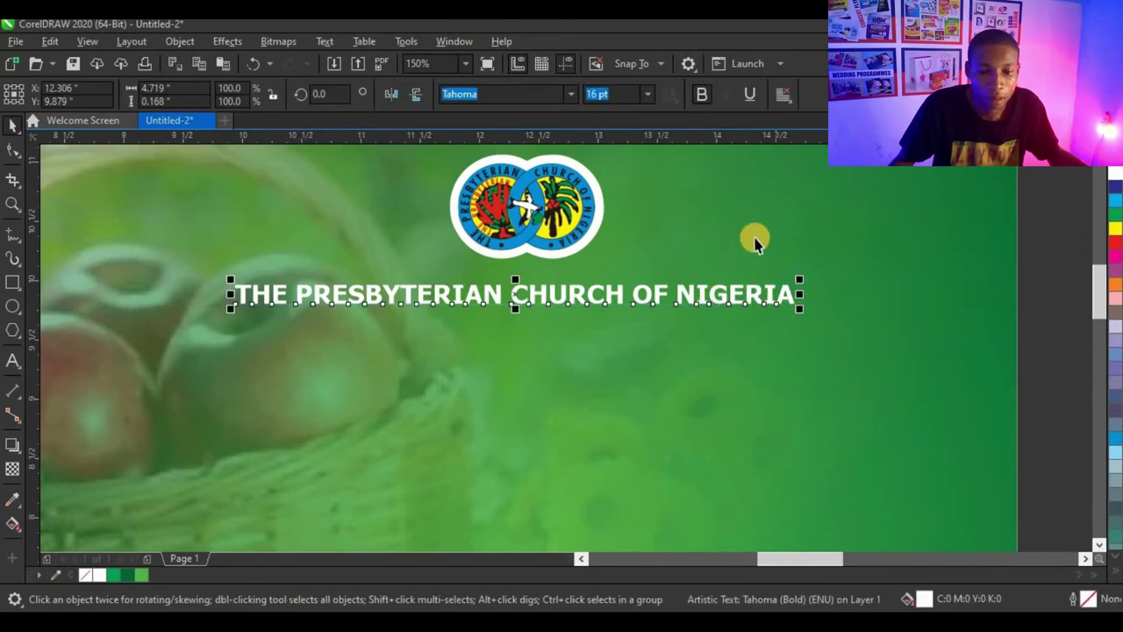
pyautogui.scroll(-2, 652, 301)
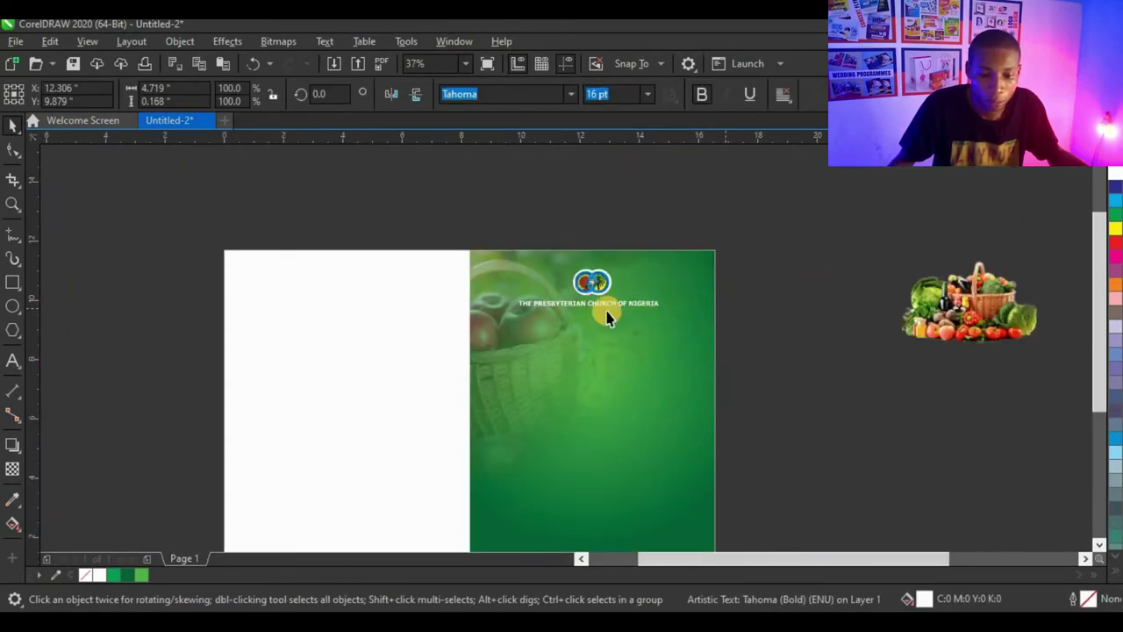
pyautogui.press('Escape')
# Add the artistic text "ISHIE TOWN PARISH, CALABAR" directly below the church name on the green panel
pyautogui.scroll(1, 636, 298)
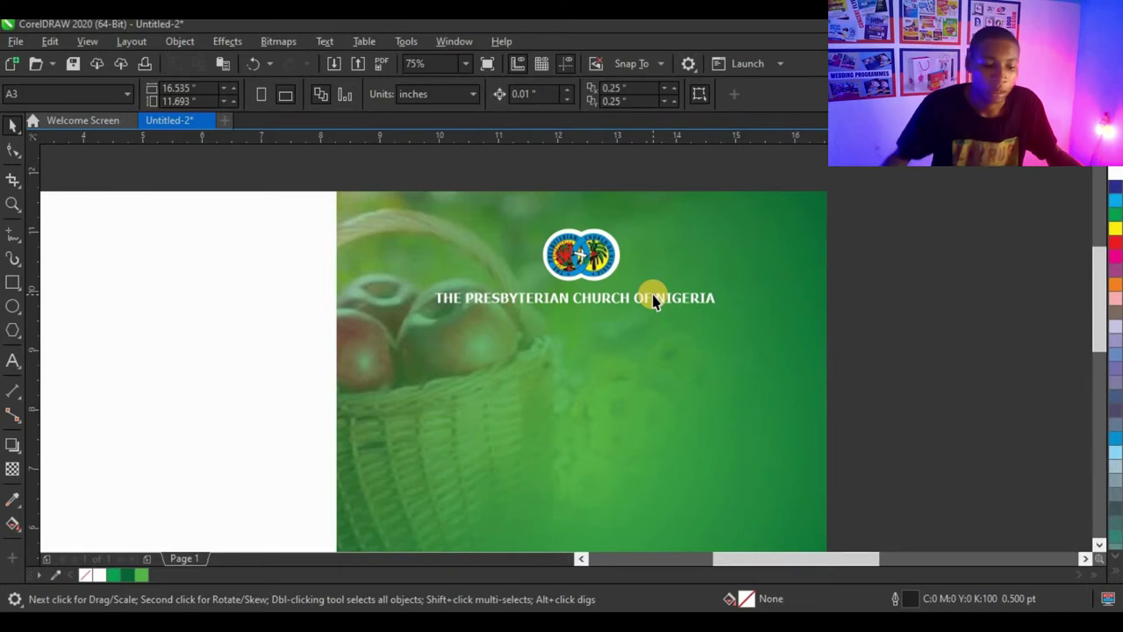
pyautogui.scroll(2, 640, 296)
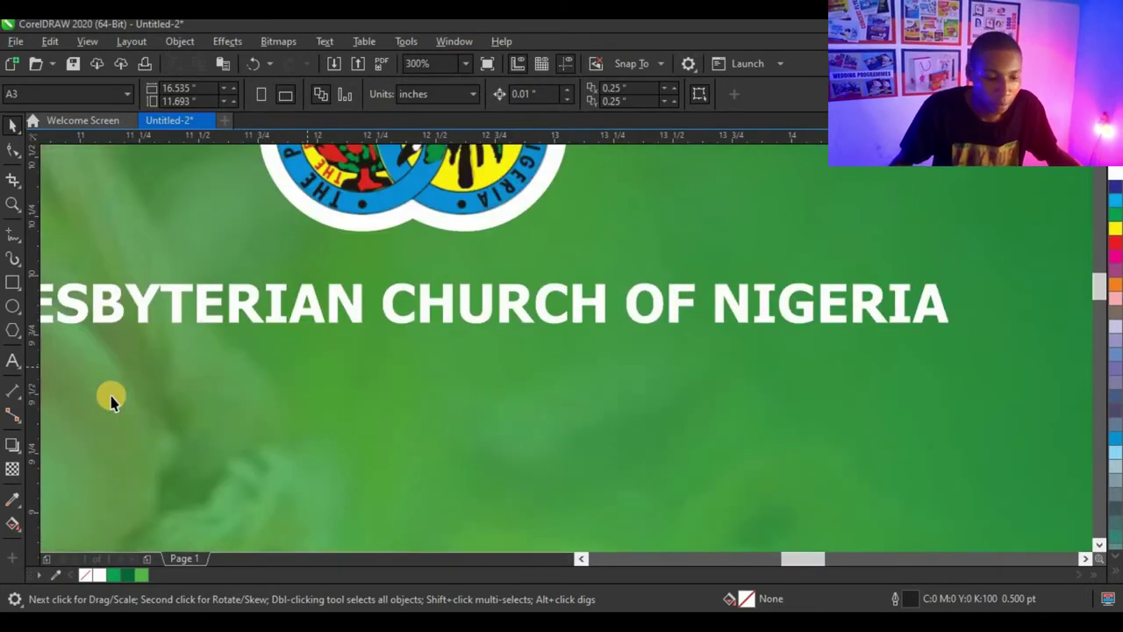
pyautogui.click(13, 360)
pyautogui.click(310, 406)
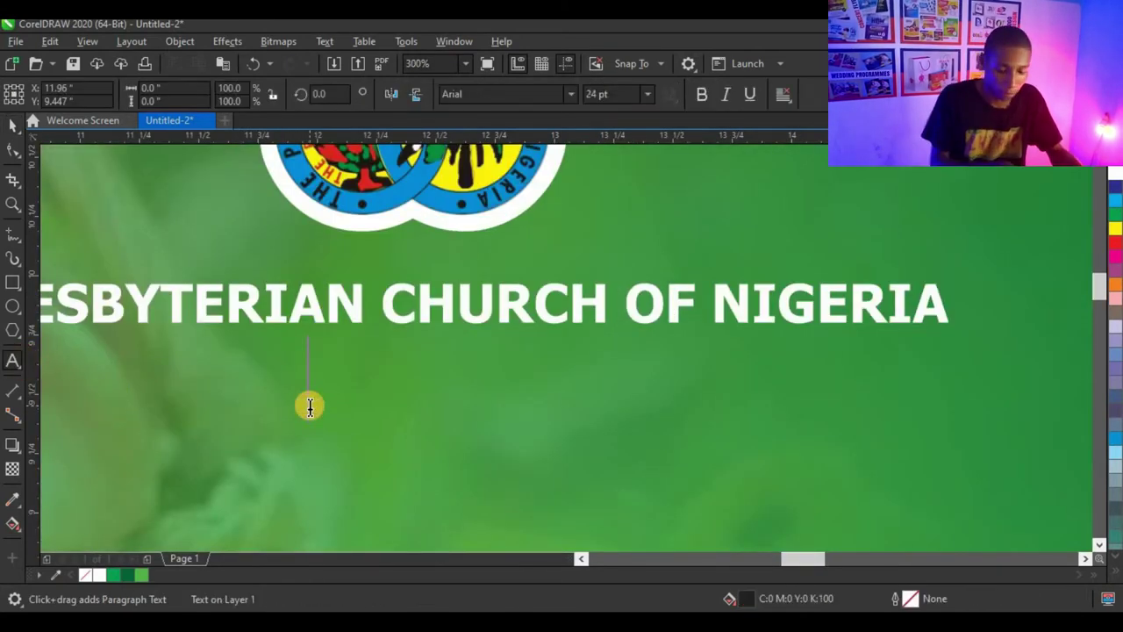
pyautogui.write('I')
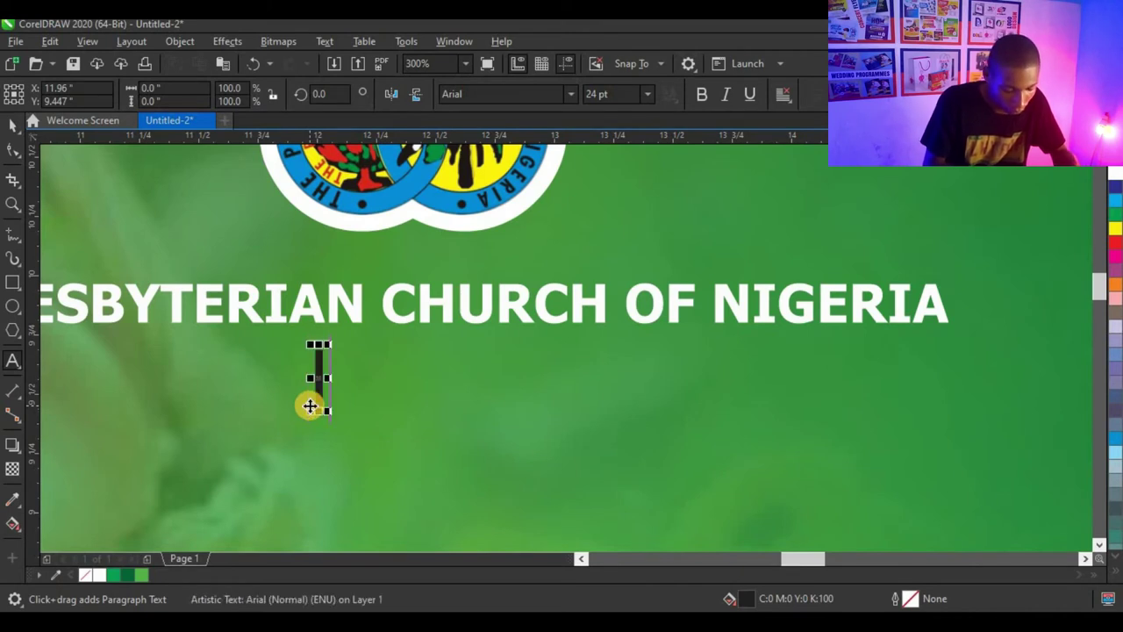
pyautogui.write('SIE')
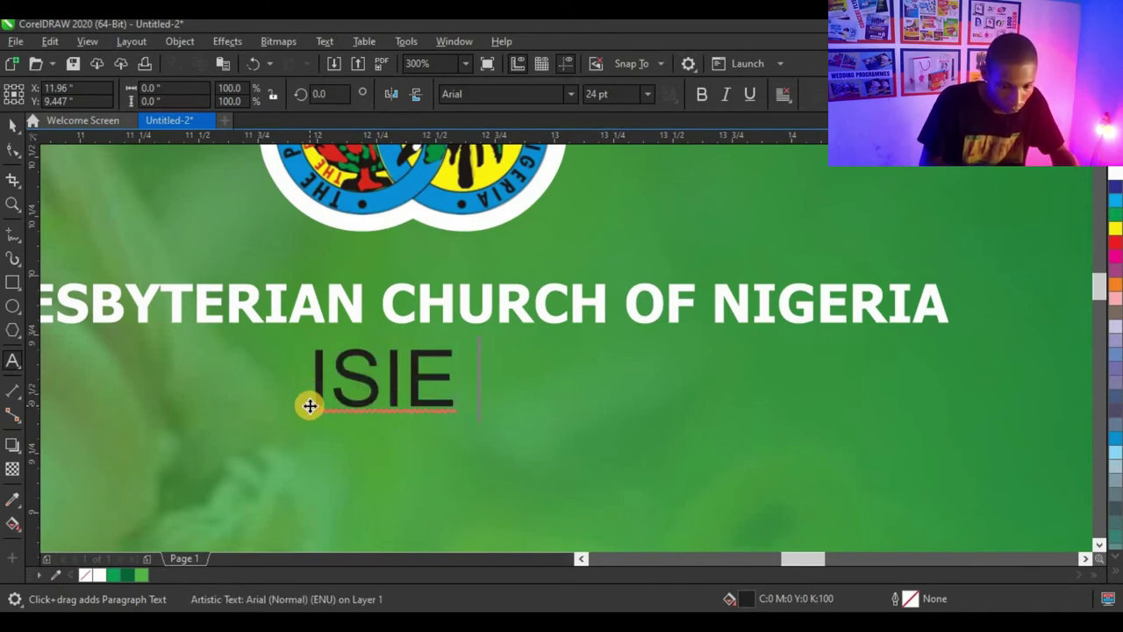
pyautogui.press('BackSpace')
pyautogui.press('BackSpace')
pyautogui.write('H')
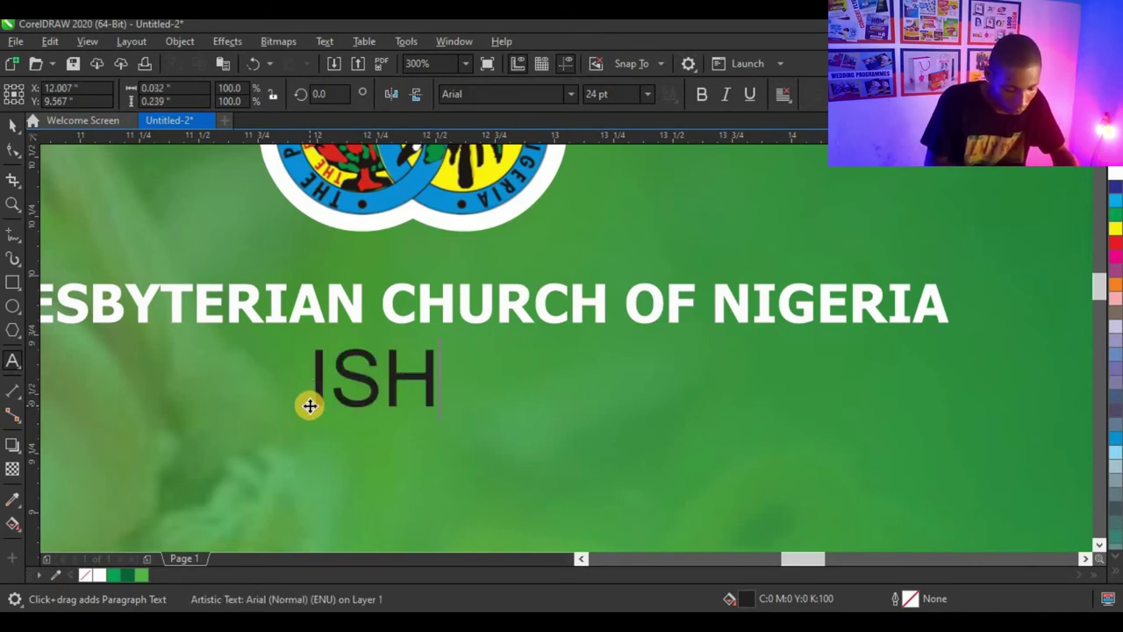
pyautogui.write('IE ')
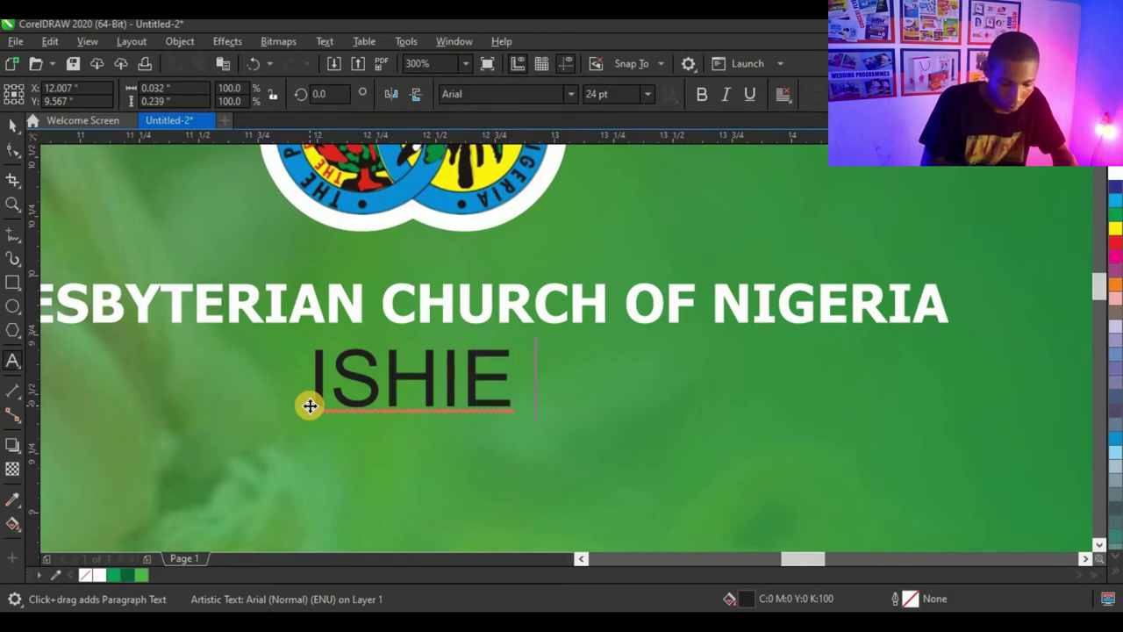
pyautogui.write('TOWN')
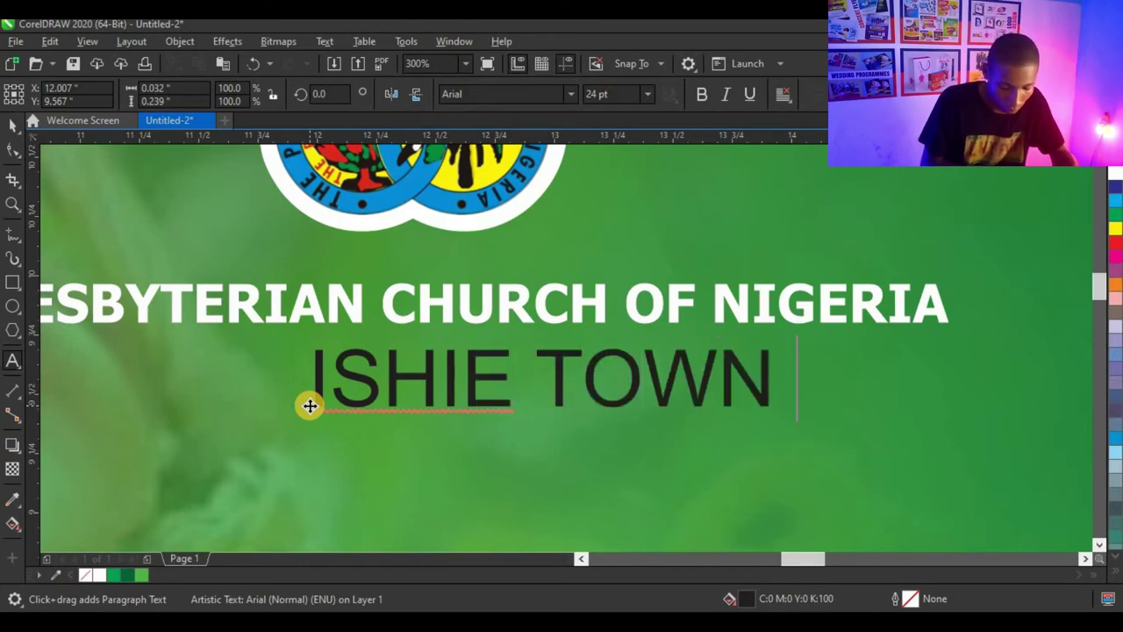
pyautogui.write(' PARISH')
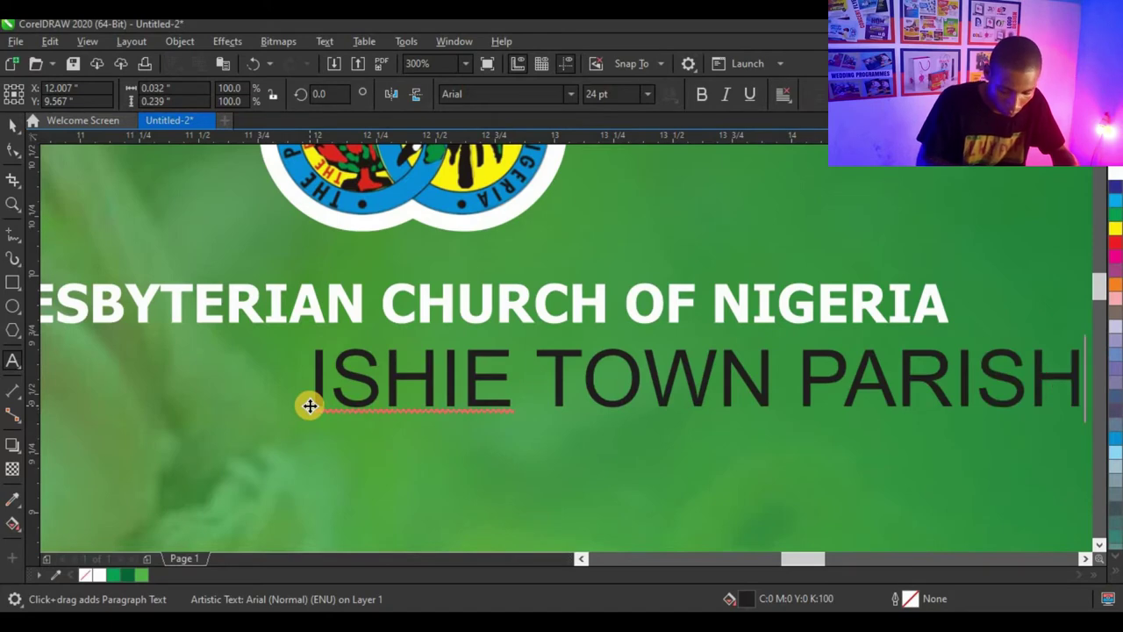
pyautogui.write(', CALABA')
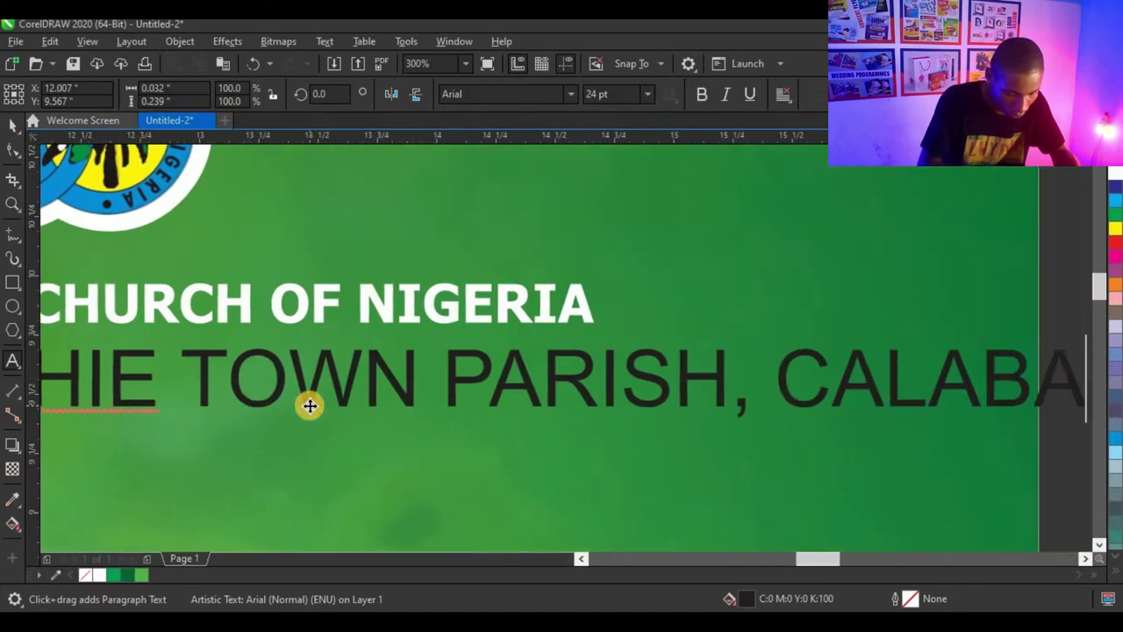
pyautogui.write('R')
pyautogui.click(13, 126)
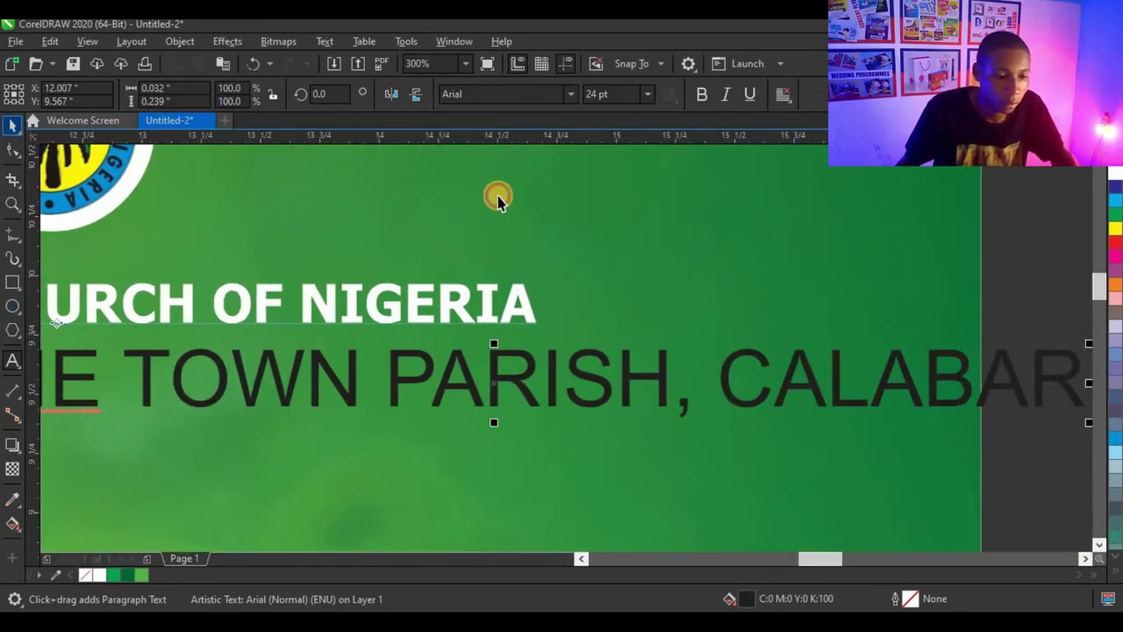
# Set the parish line's font to Tahoma and its size to 14 pt
pyautogui.scroll(-2, 498, 201)
pyautogui.click(565, 96)
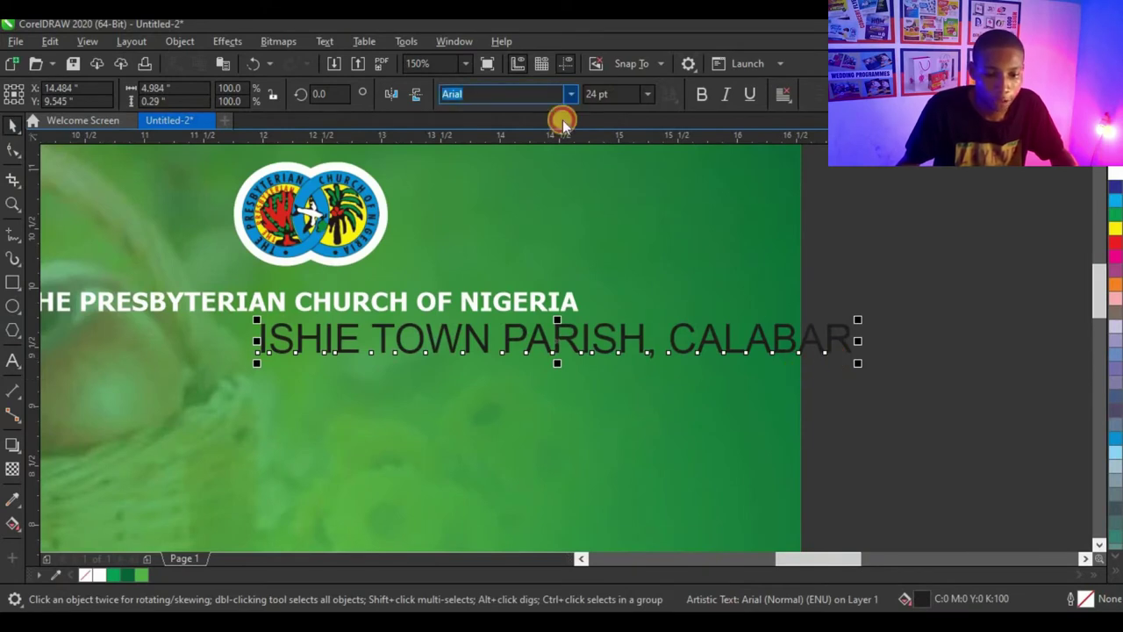
pyautogui.click(529, 144)
pyautogui.scroll(-2, 491, 359)
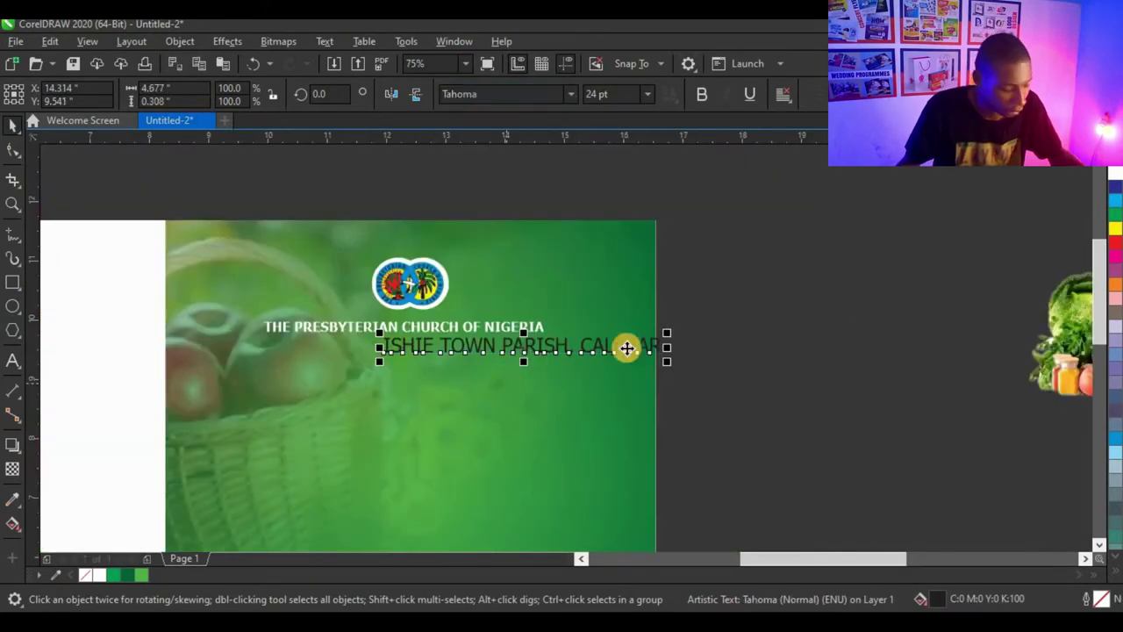
pyautogui.click(647, 94)
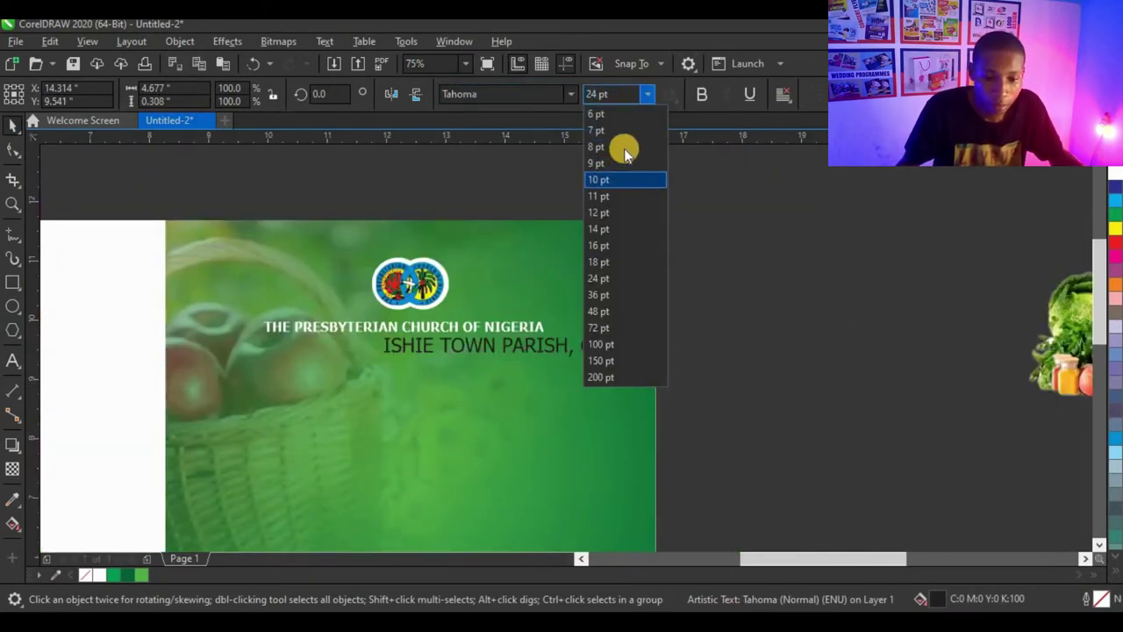
pyautogui.click(617, 227)
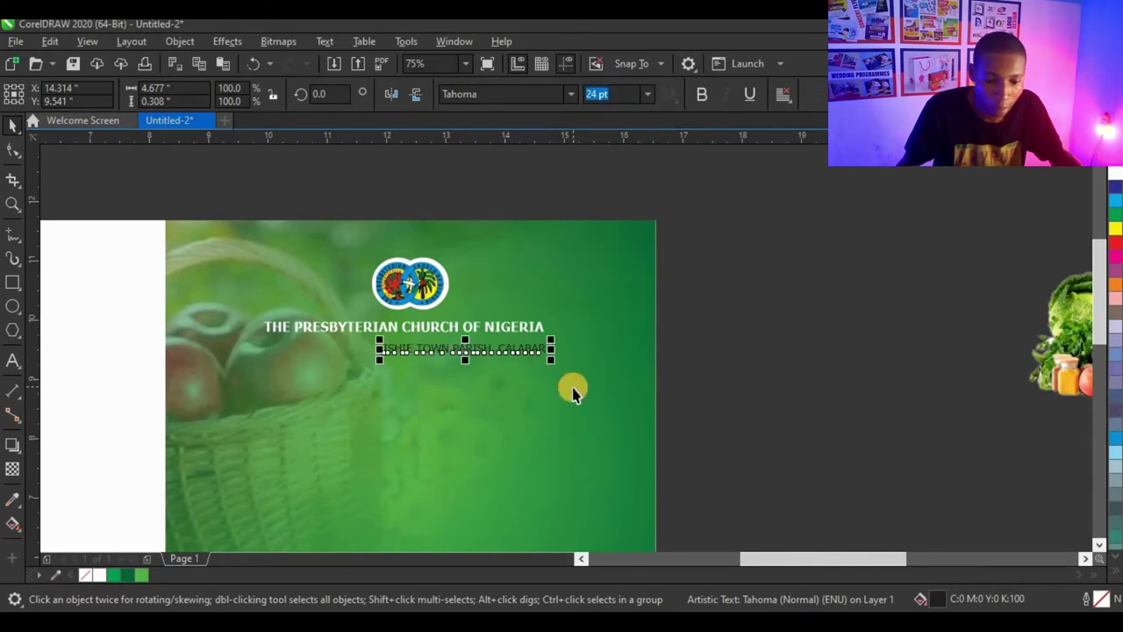
pyautogui.scroll(2, 446, 349)
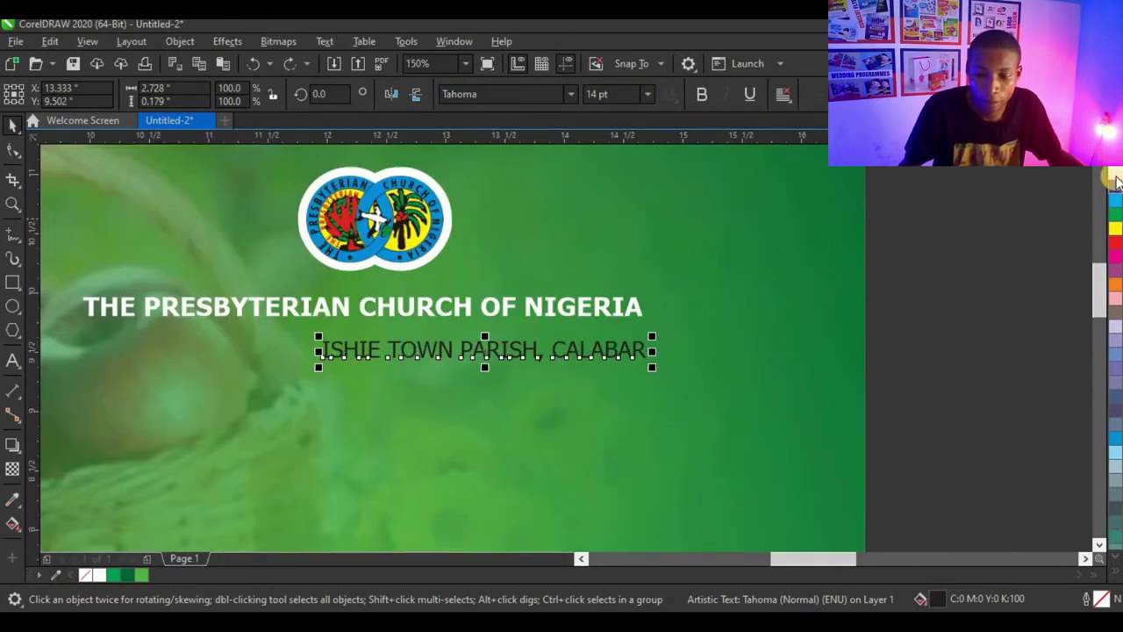
# Fill the parish line with white and move it close beneath the church name, roughly centered under it
pyautogui.click(1114, 180)
pyautogui.scroll(-2, 585, 339)
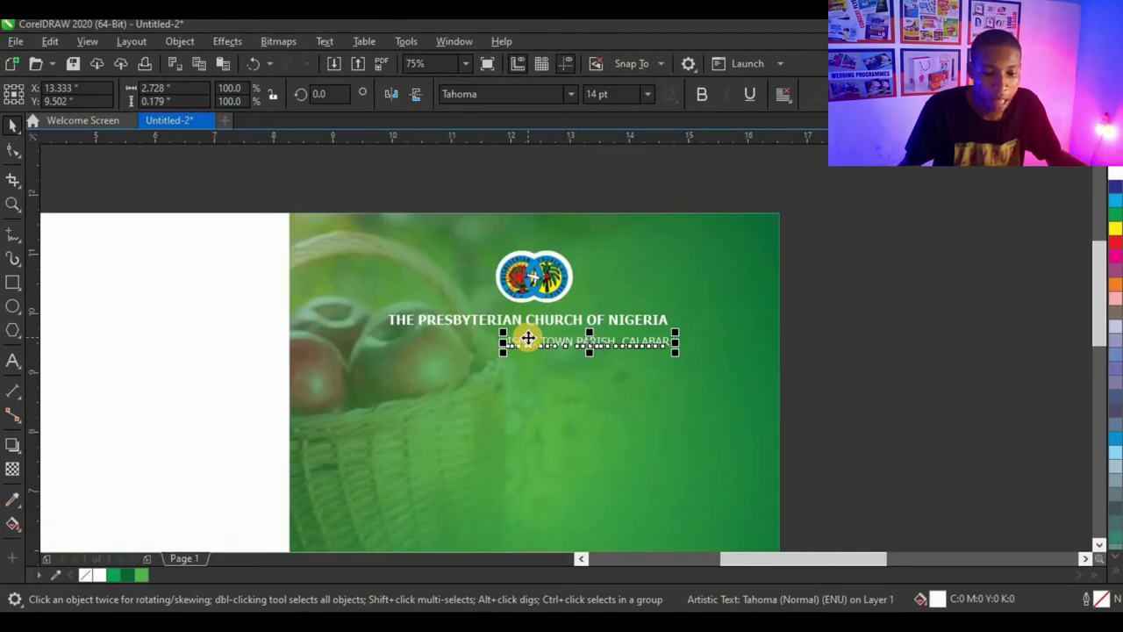
pyautogui.scroll(2, 528, 338)
pyautogui.moveTo(571, 343); pyautogui.dragTo(466, 332)
pyautogui.scroll(2, 612, 327)
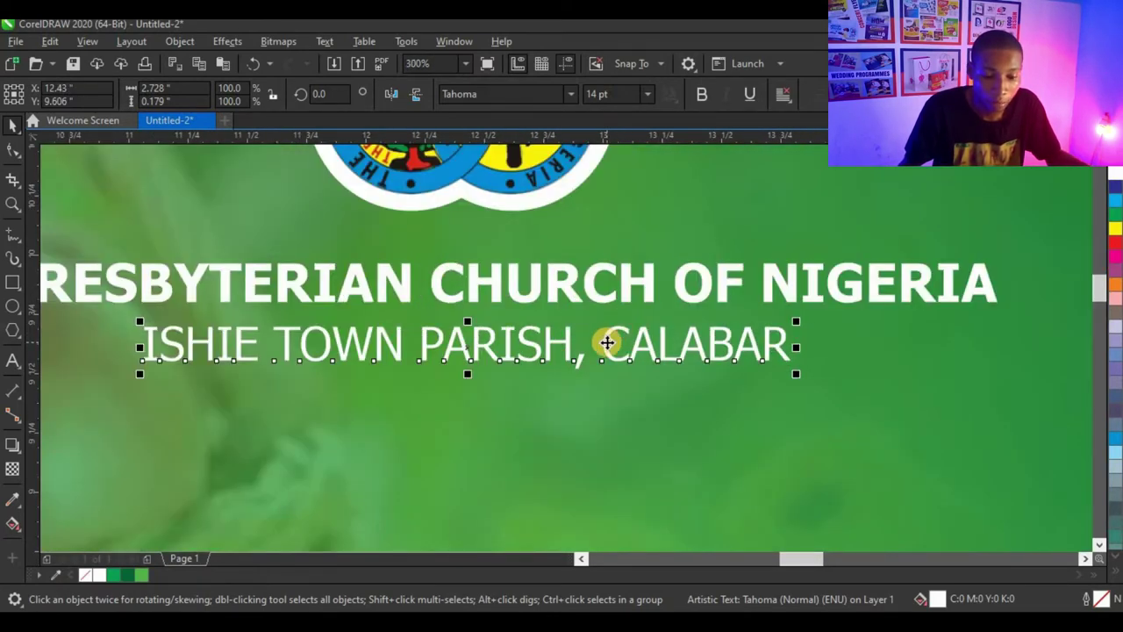
pyautogui.moveTo(607, 342); pyautogui.dragTo(640, 332)
pyautogui.scroll(-2, 642, 332)
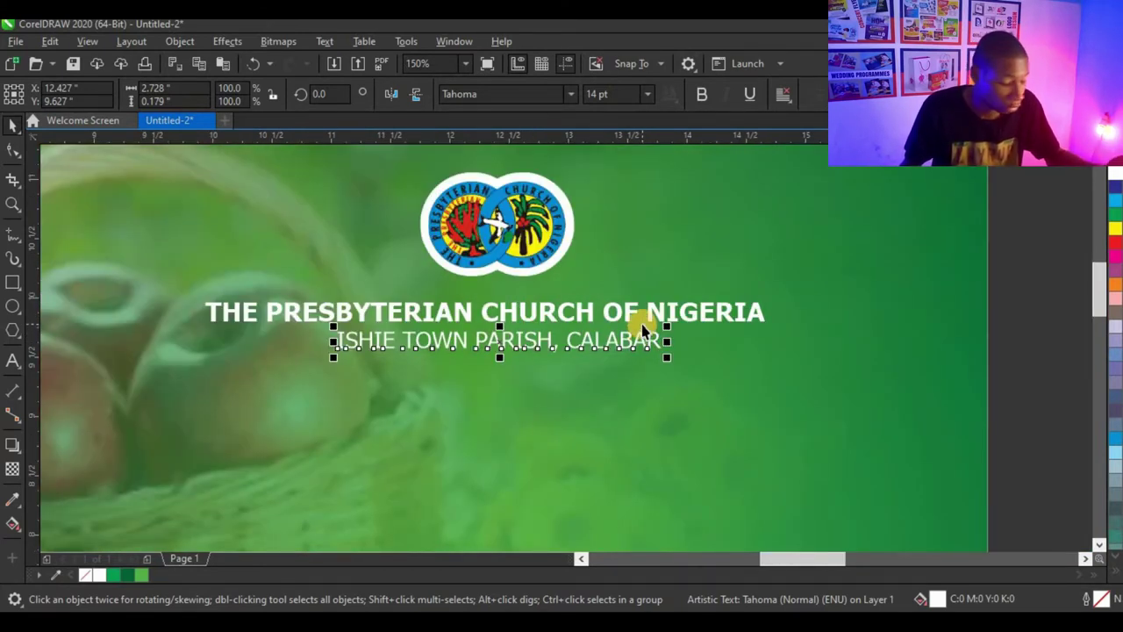
# Select the parish line together with the church name and align them on a common vertical center line
pyautogui.scroll(-2, 572, 341)
pyautogui.scroll(4, 579, 335)
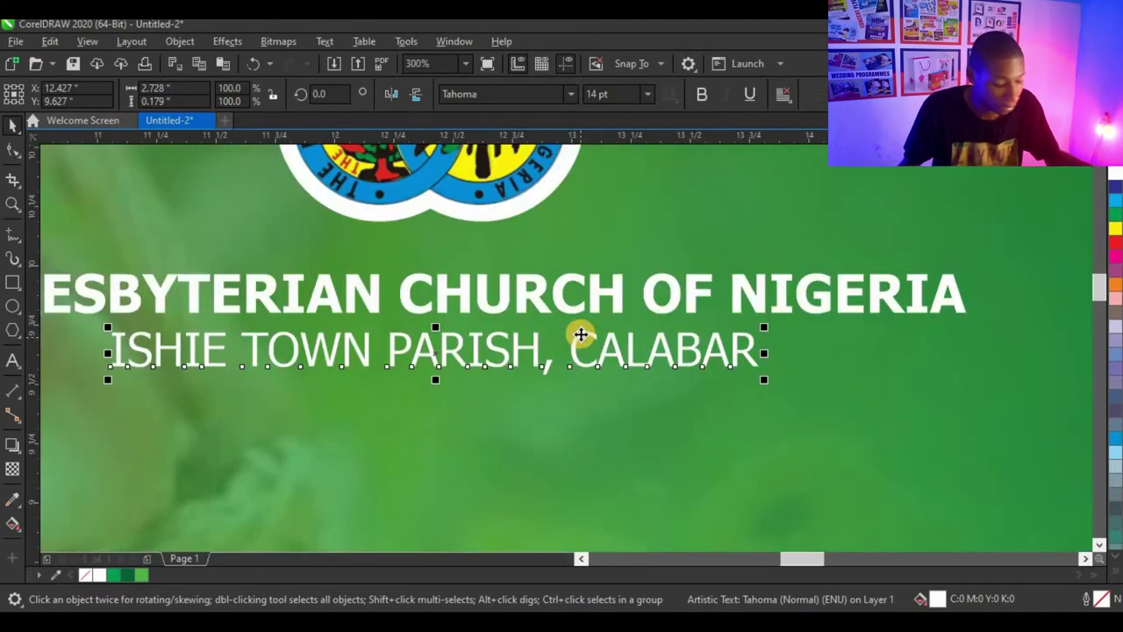
pyautogui.keyDown('shift'); pyautogui.click(596, 284); pyautogui.keyUp('shift')
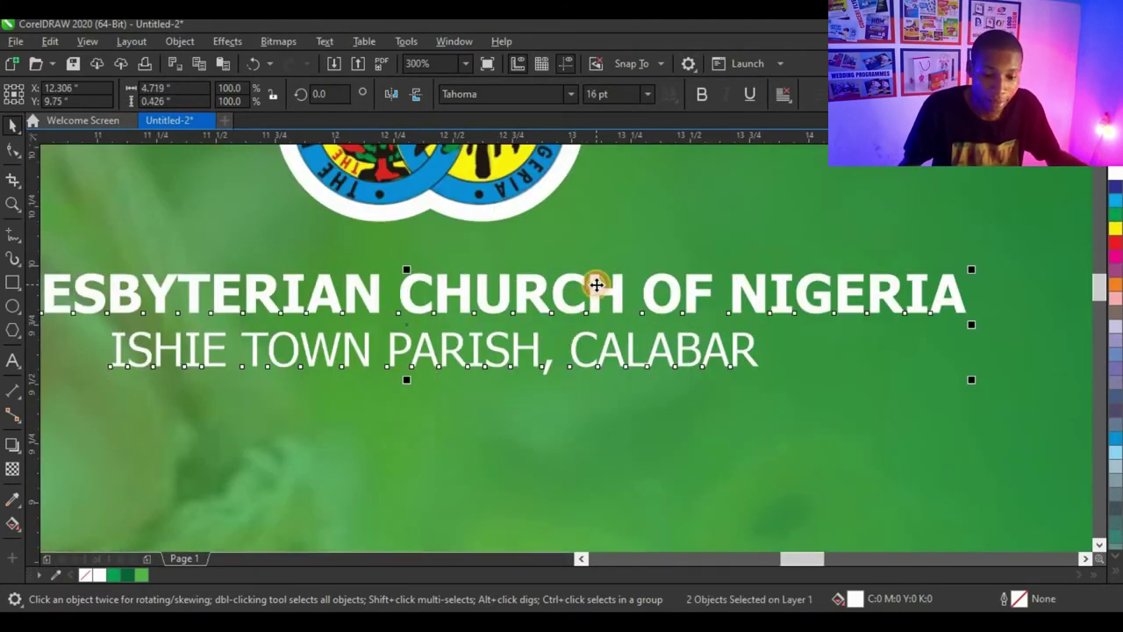
pyautogui.scroll(-3, 599, 285)
pyautogui.scroll(-5, 667, 295)
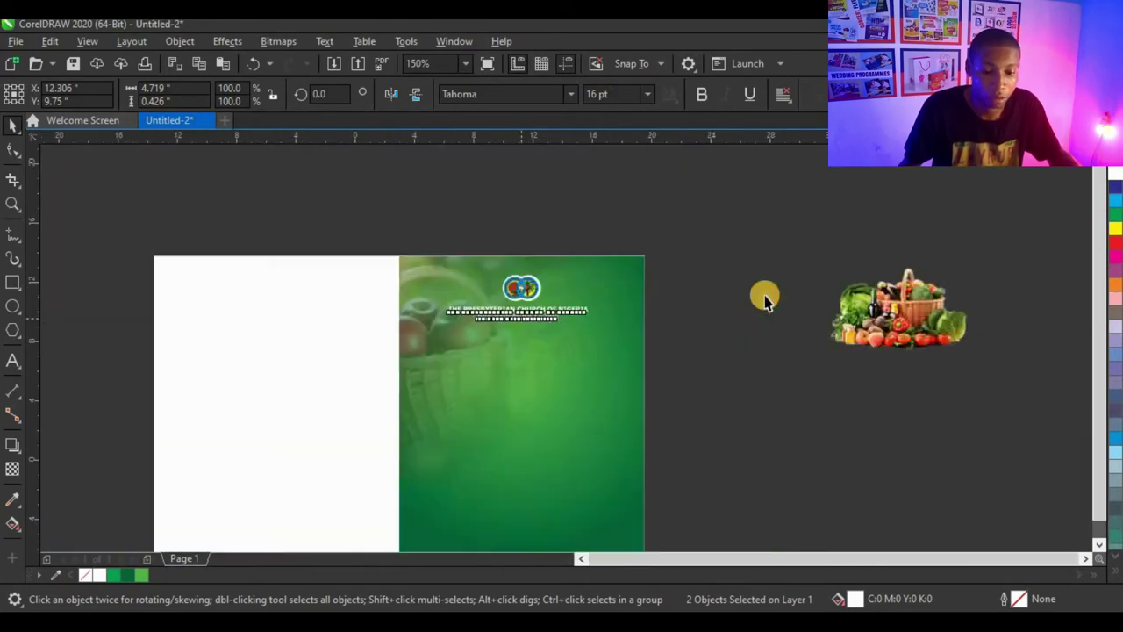
pyautogui.scroll(5, 558, 325)
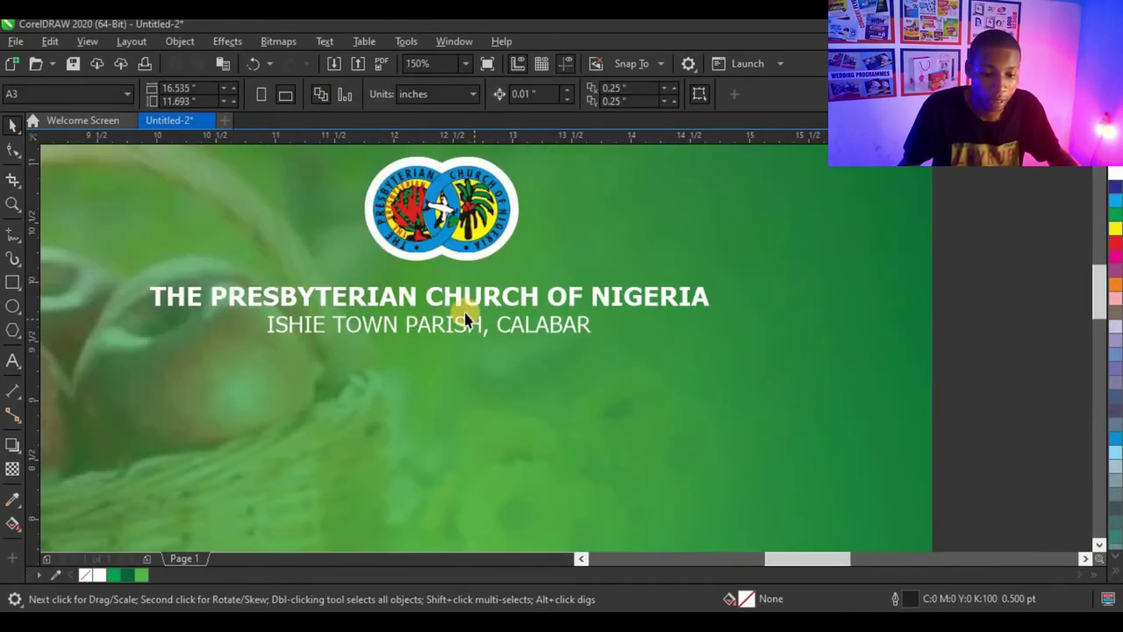
pyautogui.scroll(-3, 546, 326)
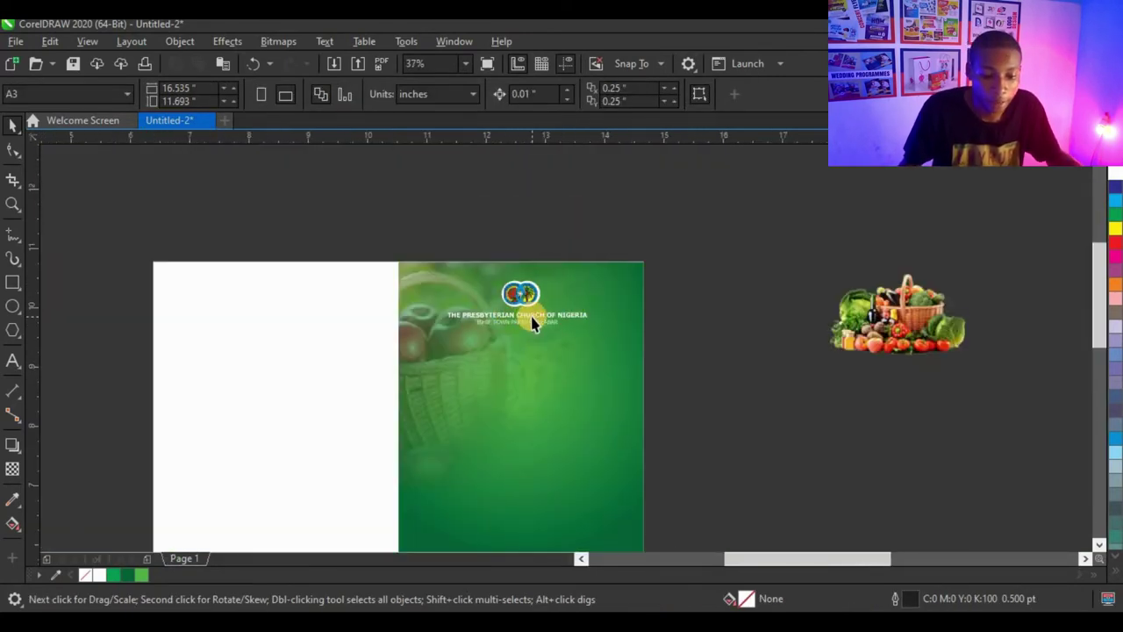
# Add the artistic text "presents" a short distance below the parish line on the green panel
pyautogui.scroll(2, 526, 325)
pyautogui.scroll(2, 517, 331)
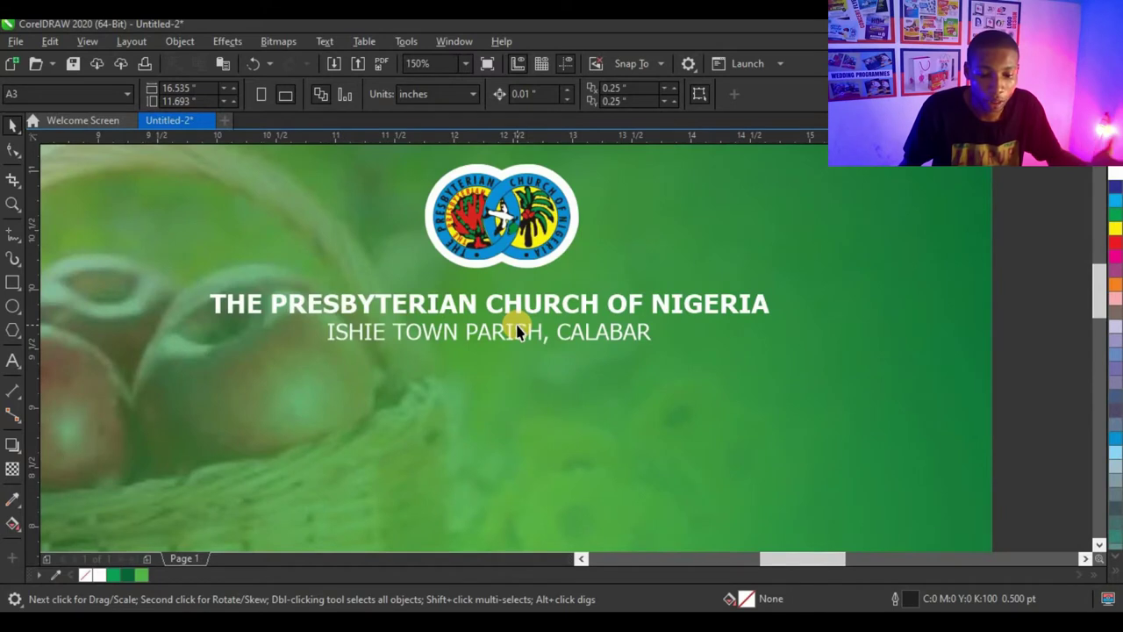
pyautogui.click(12, 360)
pyautogui.click(474, 433)
pyautogui.write('p')
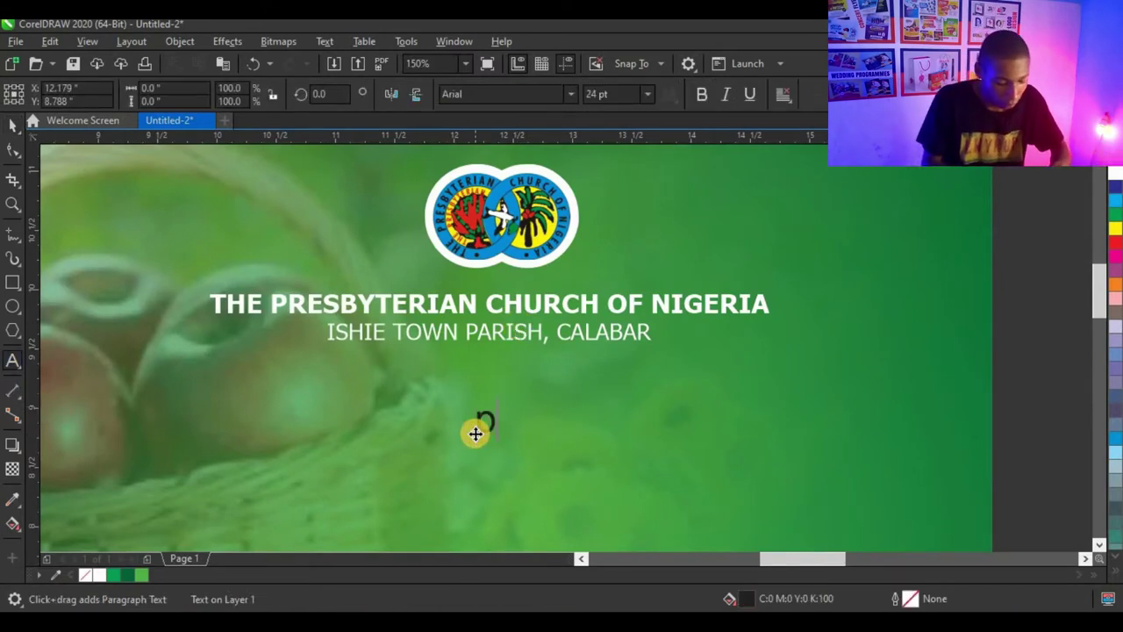
pyautogui.write('resents')
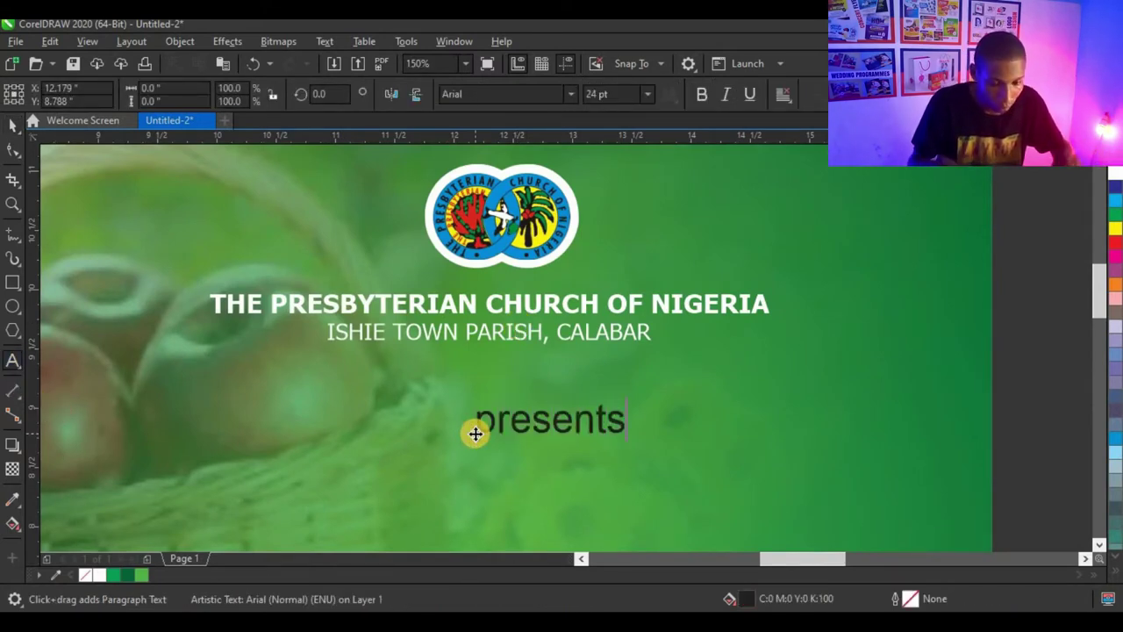
pyautogui.click(12, 125)
# Change the case of the "presents" text to UPPERCASE
pyautogui.click(325, 41)
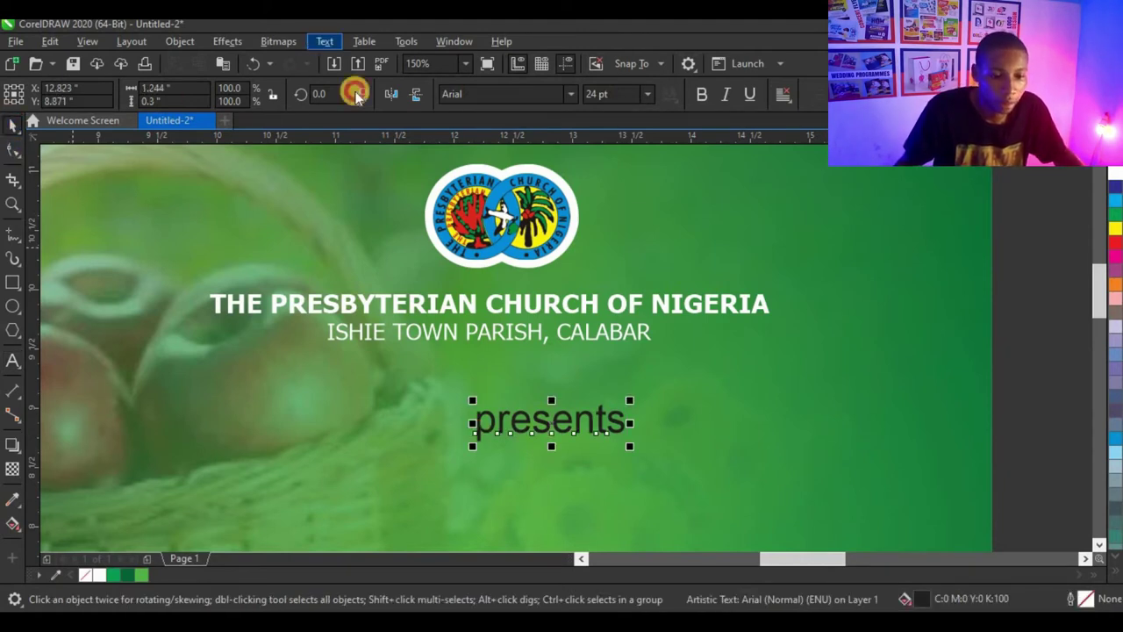
pyautogui.click(386, 388)
pyautogui.click(524, 304)
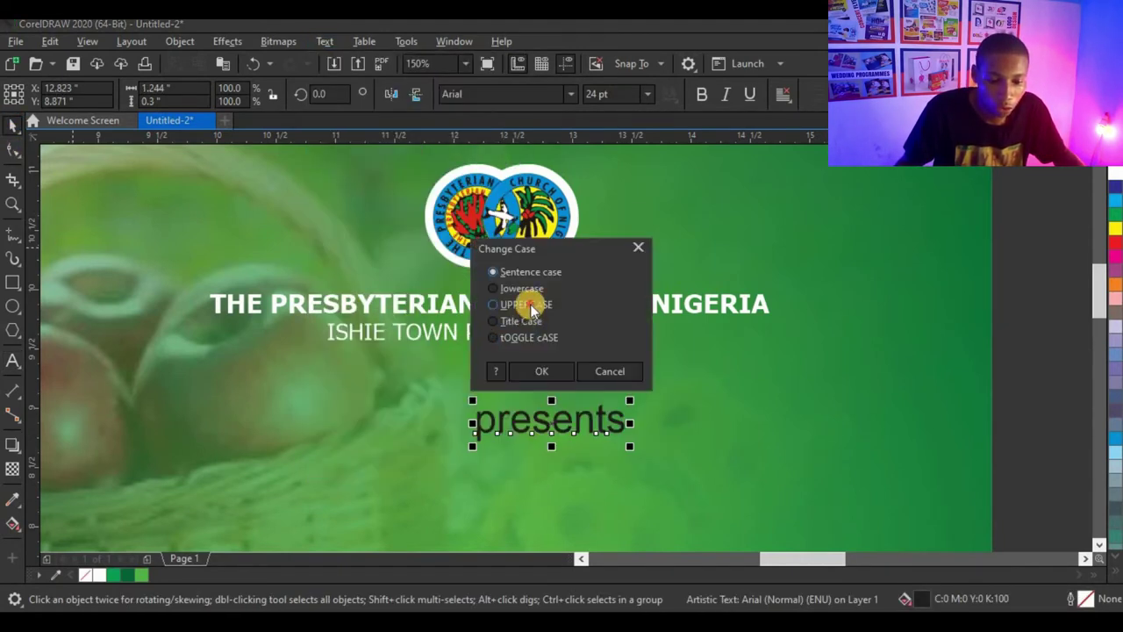
pyautogui.click(537, 371)
pyautogui.scroll(-2, 609, 395)
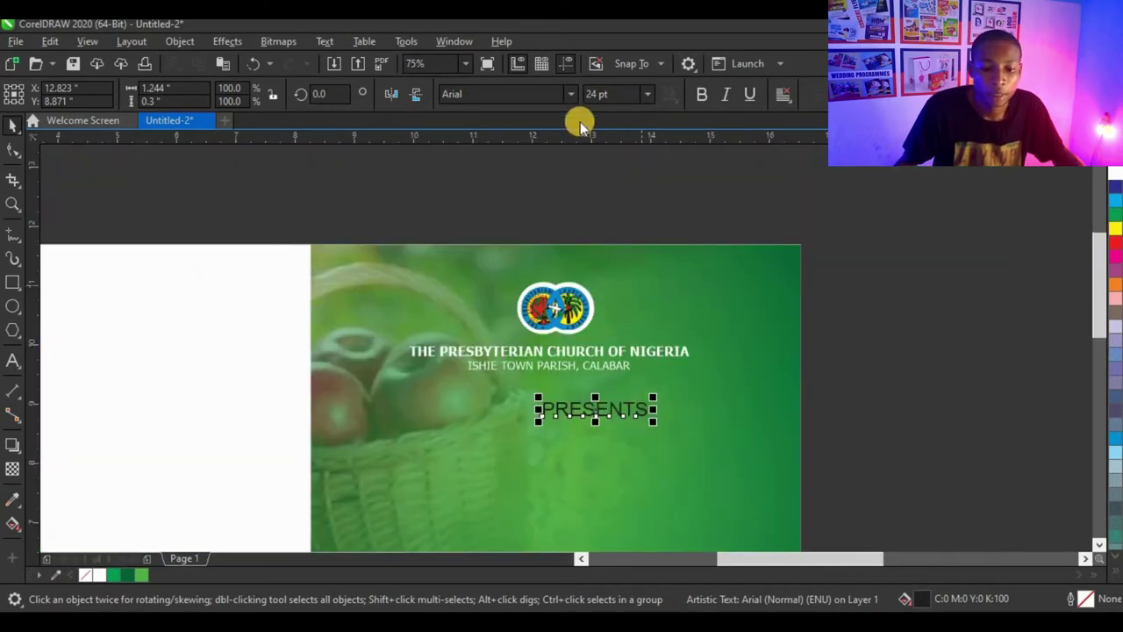
# Set the "PRESENTS" text in Tahoma and widen its letter spacing until the word spans about 3.74 inches
pyautogui.click(574, 94)
pyautogui.click(552, 143)
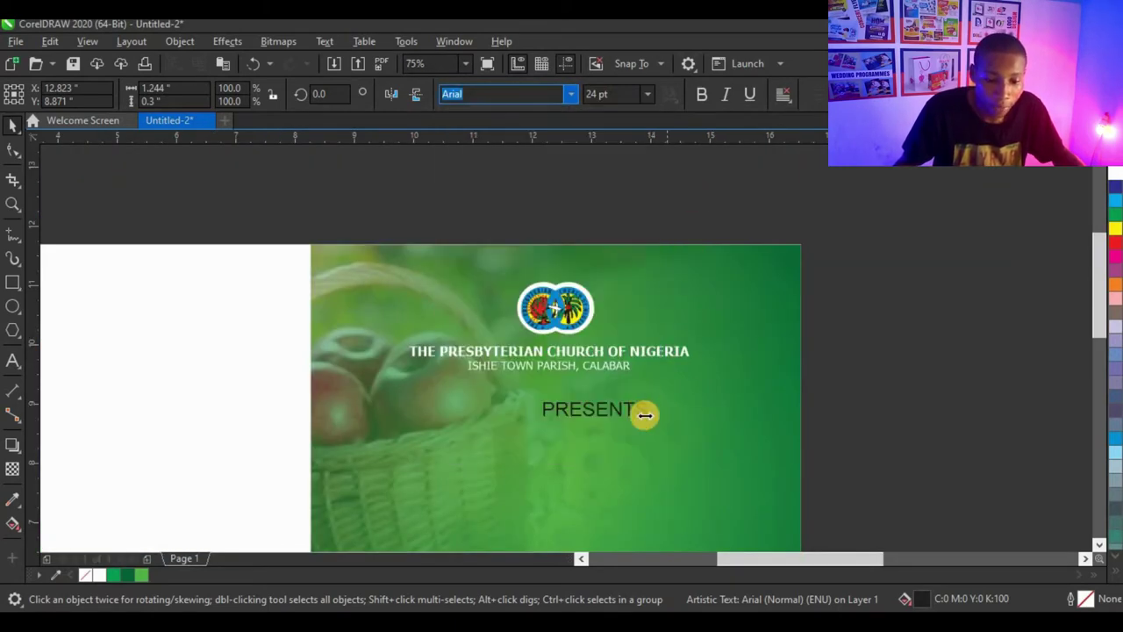
pyautogui.scroll(2, 643, 419)
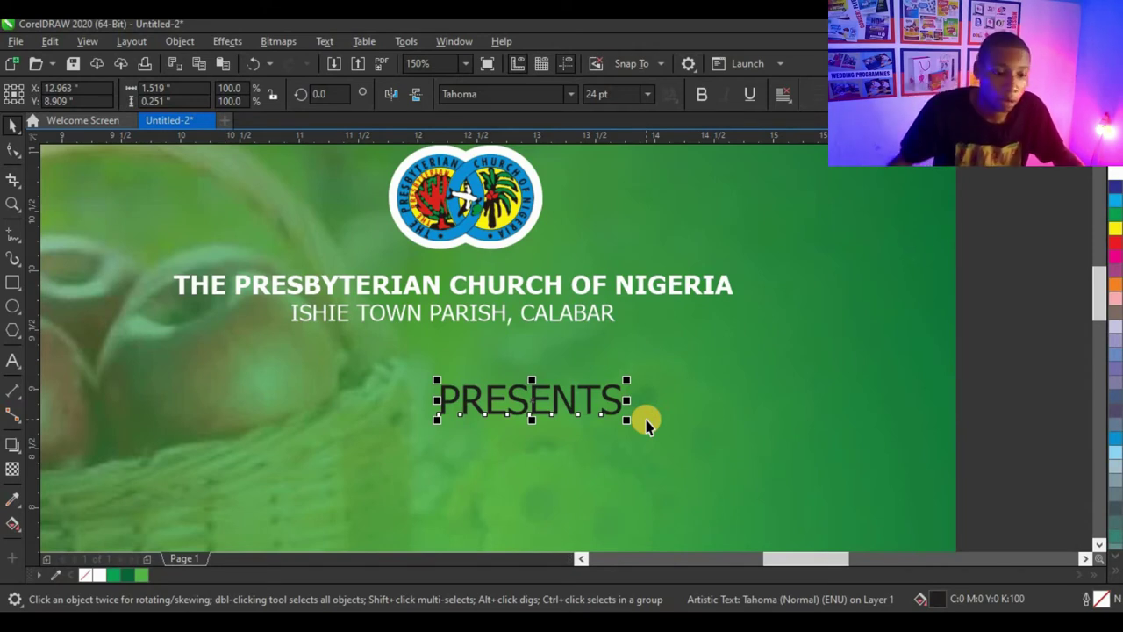
pyautogui.click(12, 149)
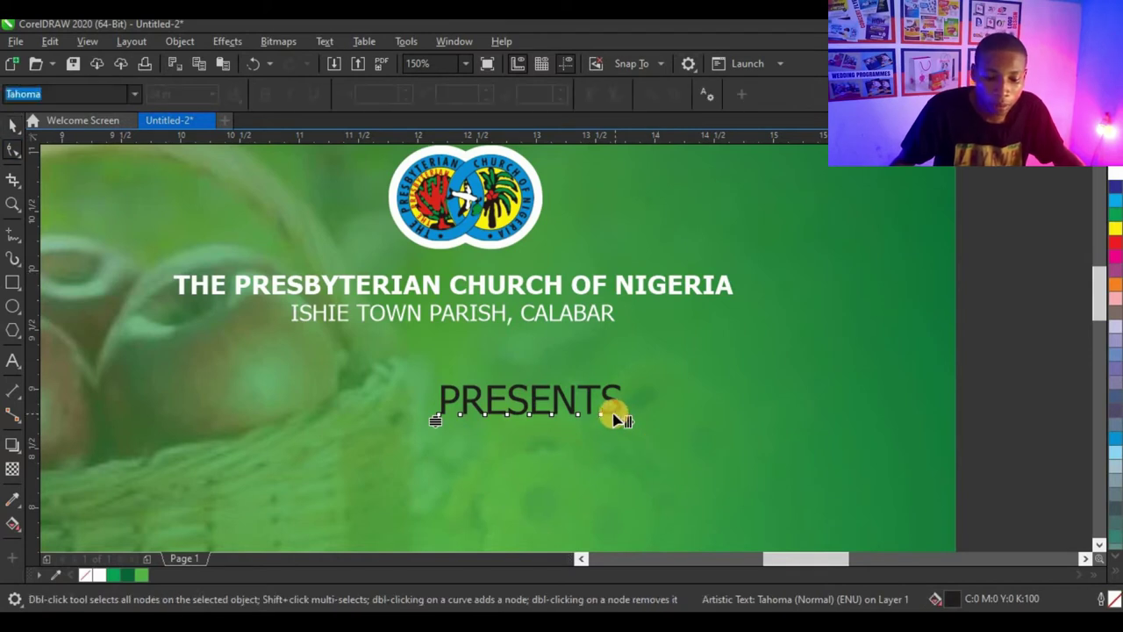
pyautogui.moveTo(627, 423); pyautogui.dragTo(890, 421)
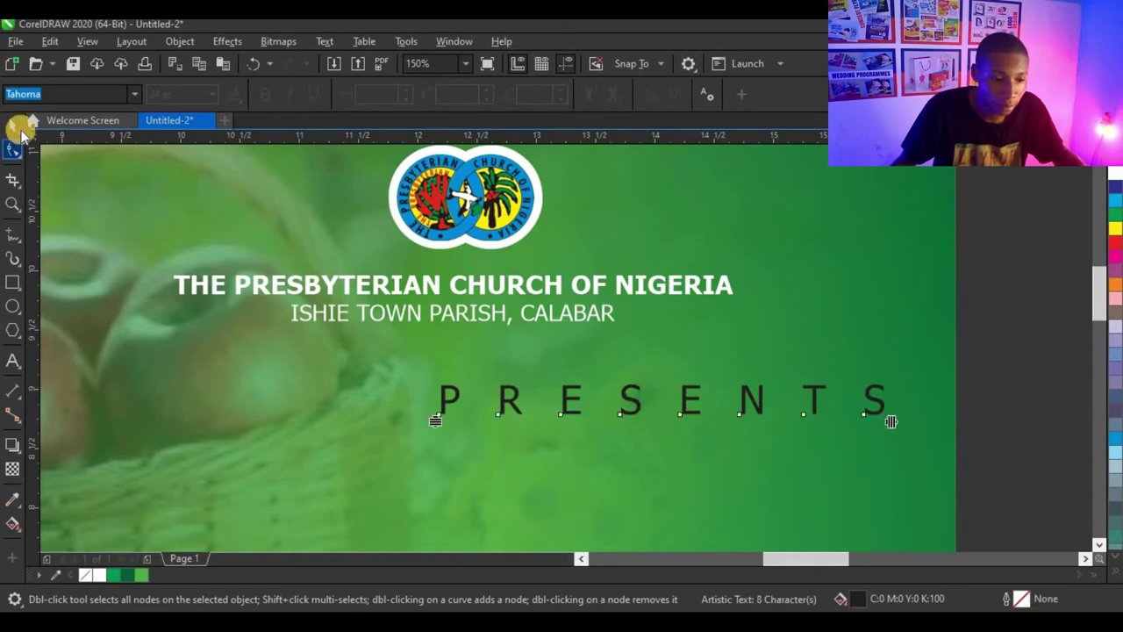
pyautogui.click(19, 127)
# Reduce the "PRESENTS" text to 12 pt and move it close beneath the parish line
pyautogui.moveTo(634, 401); pyautogui.dragTo(430, 386)
pyautogui.click(647, 93)
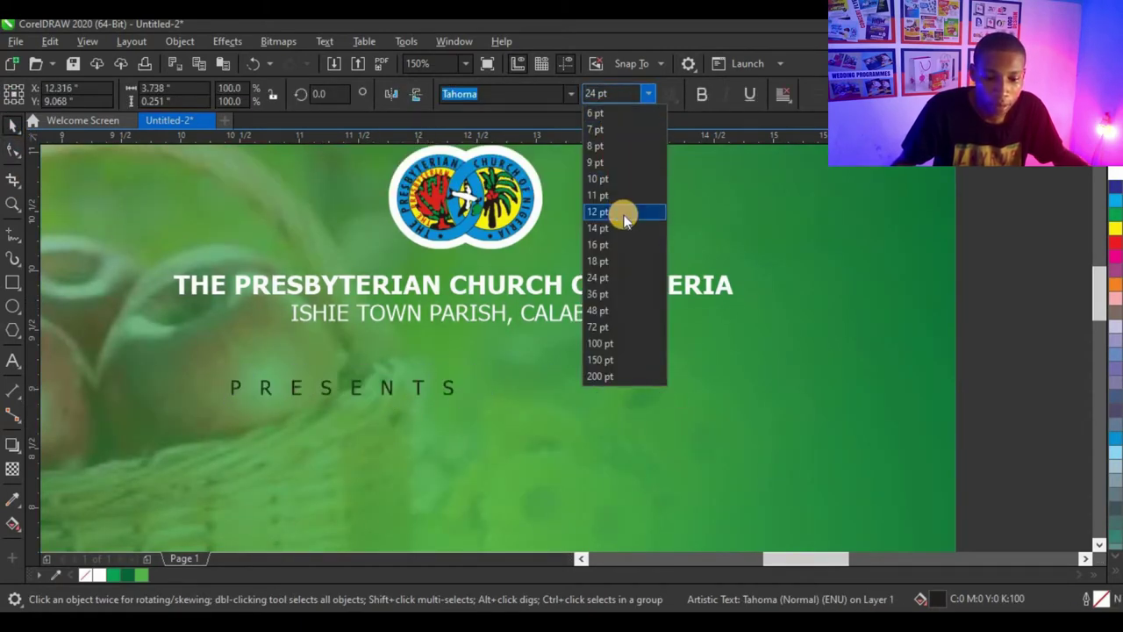
pyautogui.click(623, 212)
pyautogui.moveTo(417, 388); pyautogui.dragTo(518, 358)
pyautogui.scroll(-1, 508, 345)
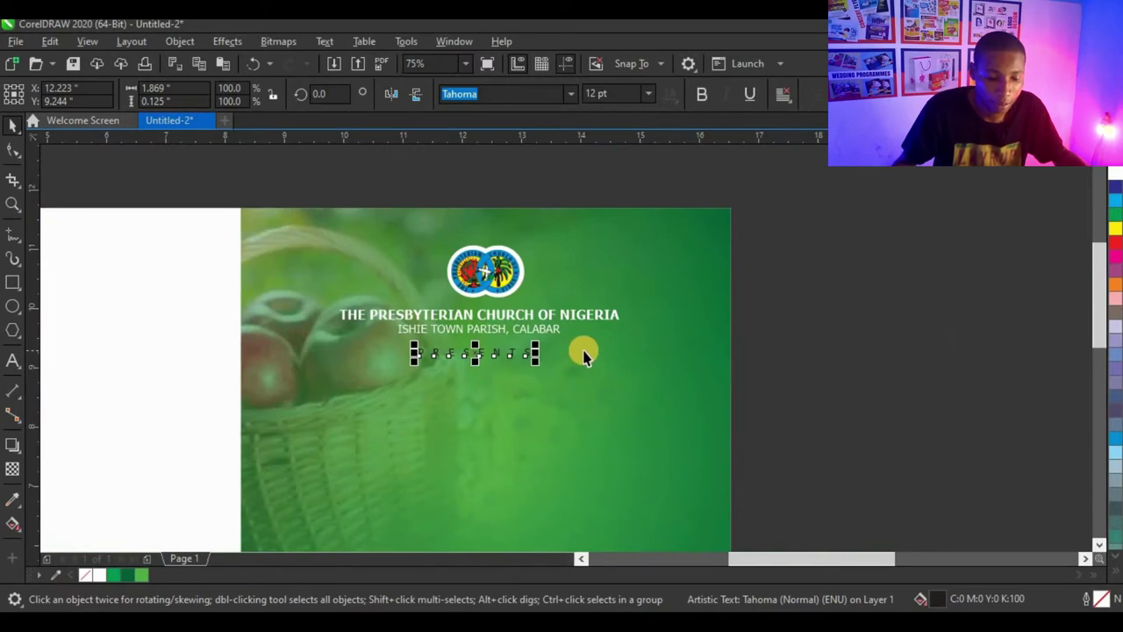
# Center the "PRESENTS" text, the logo and the two heading lines horizontally on the green panel
pyautogui.click(593, 370)
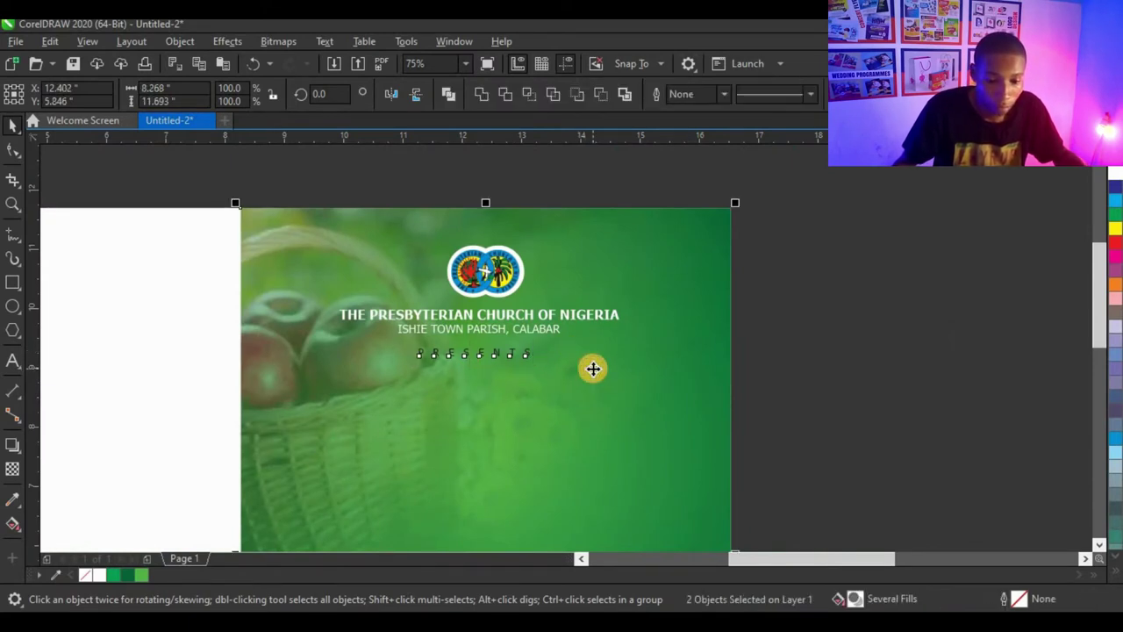
pyautogui.click(754, 308)
pyautogui.moveTo(794, 200); pyautogui.dragTo(325, 425)
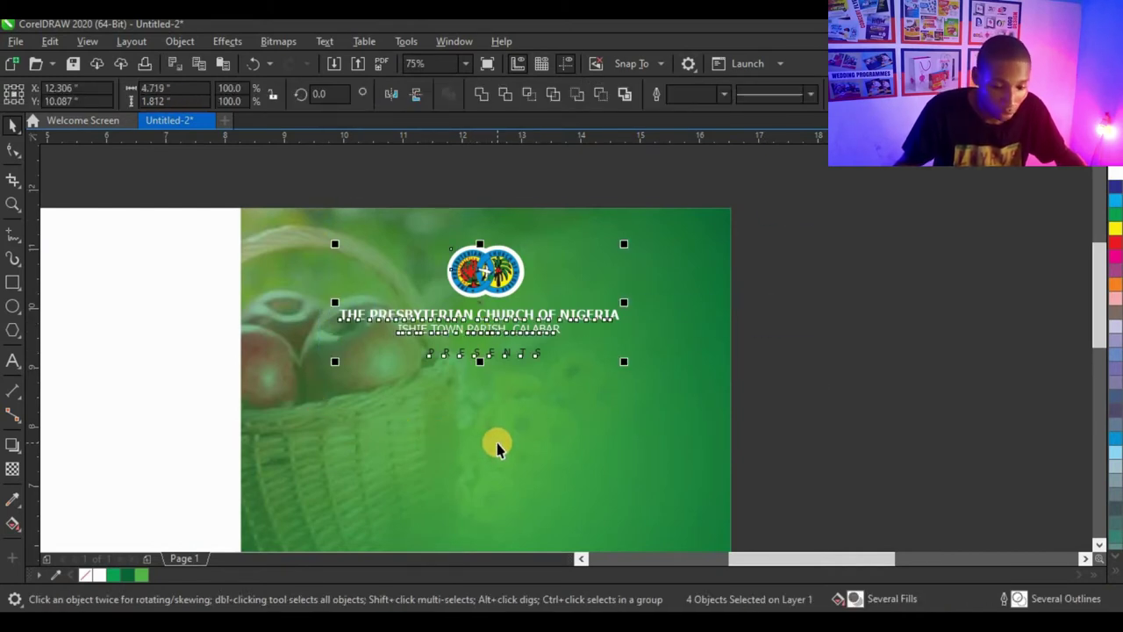
pyautogui.keyDown('shift'); pyautogui.click(498, 436); pyautogui.keyUp('shift')
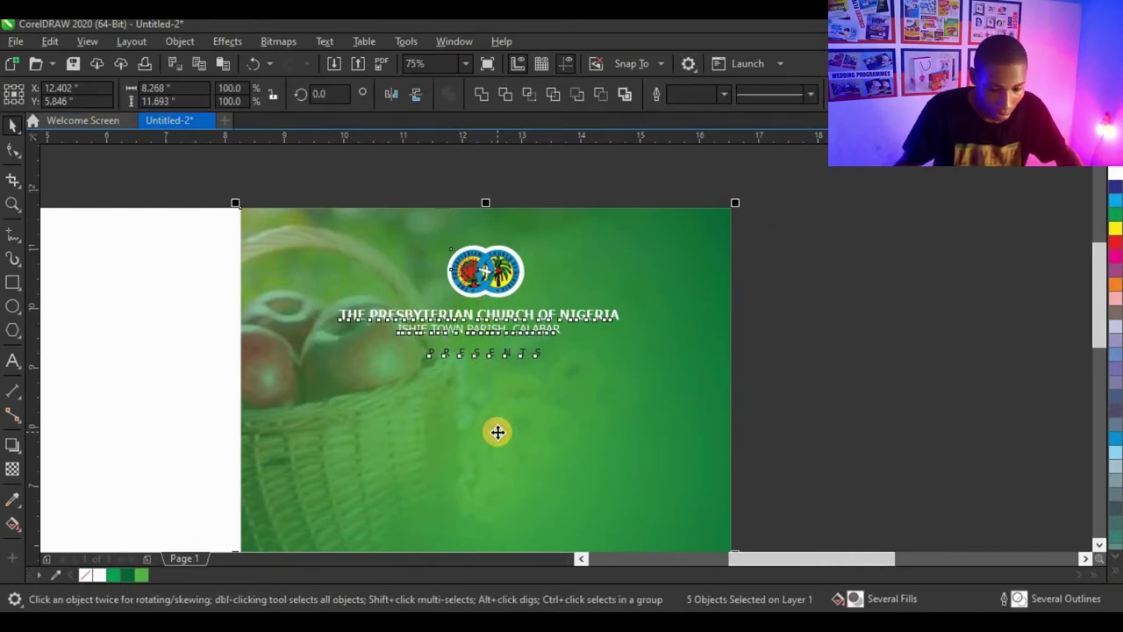
pyautogui.press('c')
pyautogui.click(775, 328)
pyautogui.scroll(-1, 586, 362)
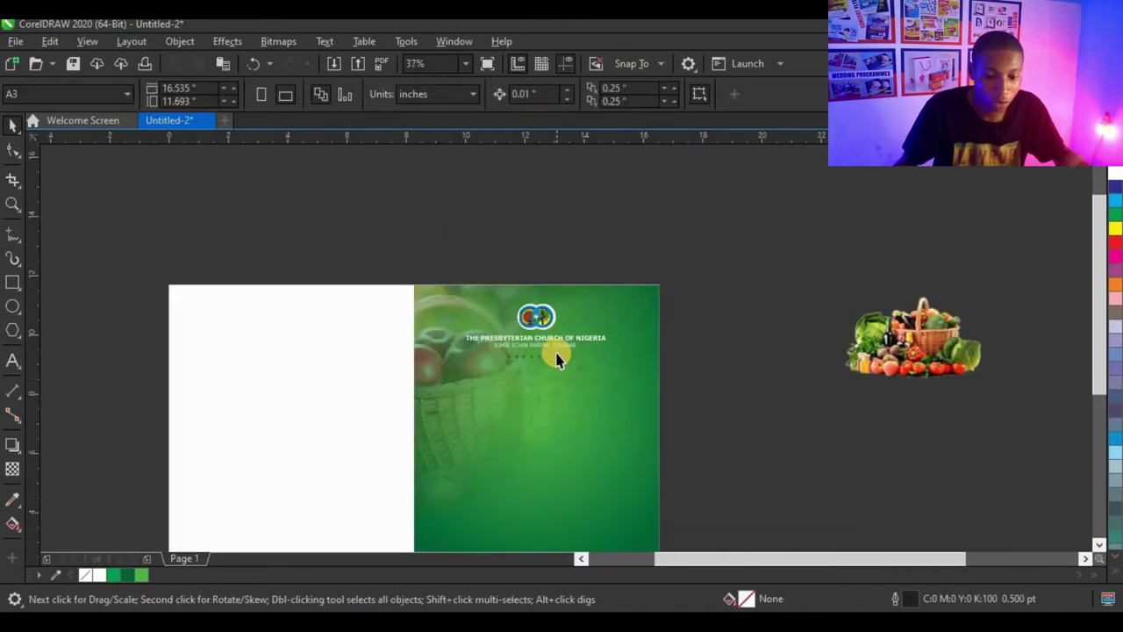
# Fill the "PRESENTS" text with yellow and make it bold
pyautogui.scroll(1, 556, 356)
pyautogui.scroll(1, 551, 361)
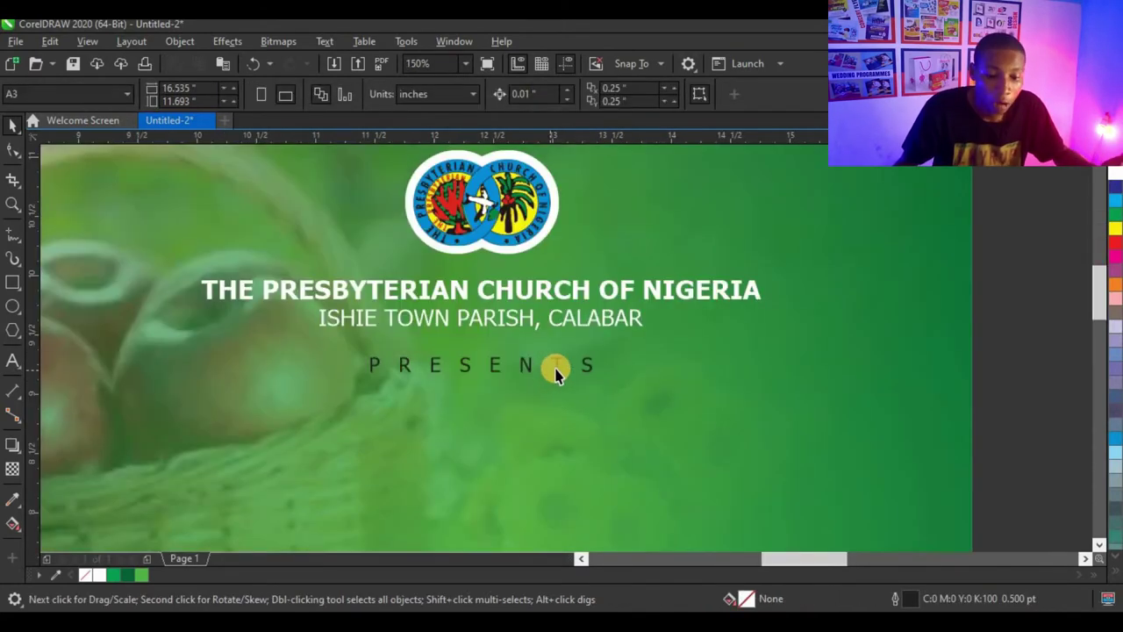
pyautogui.click(558, 365)
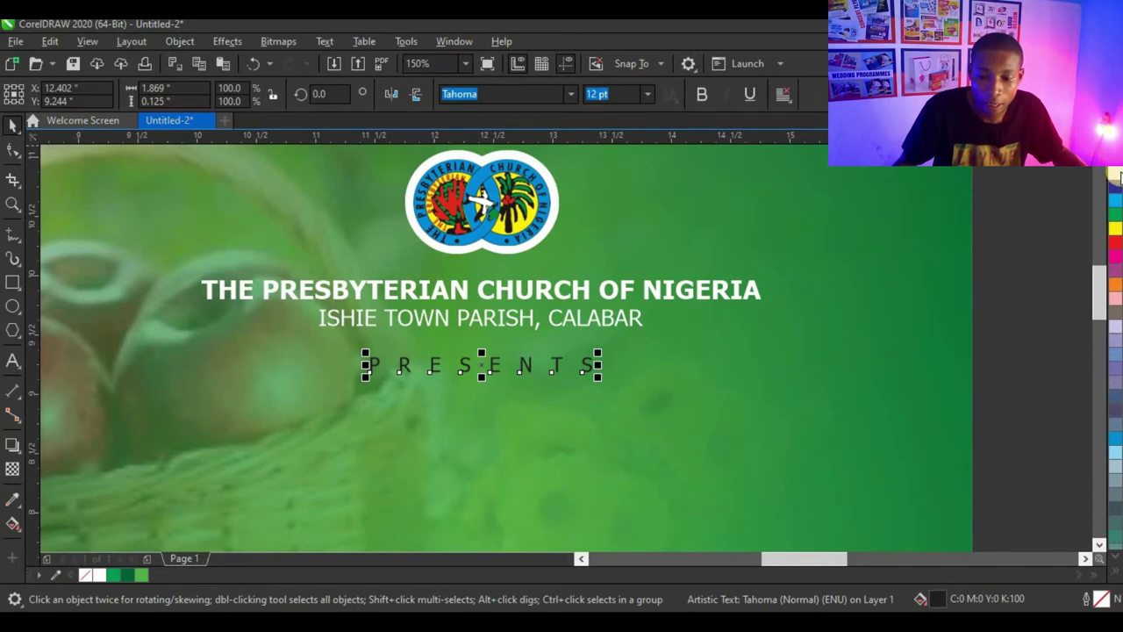
pyautogui.click(1116, 232)
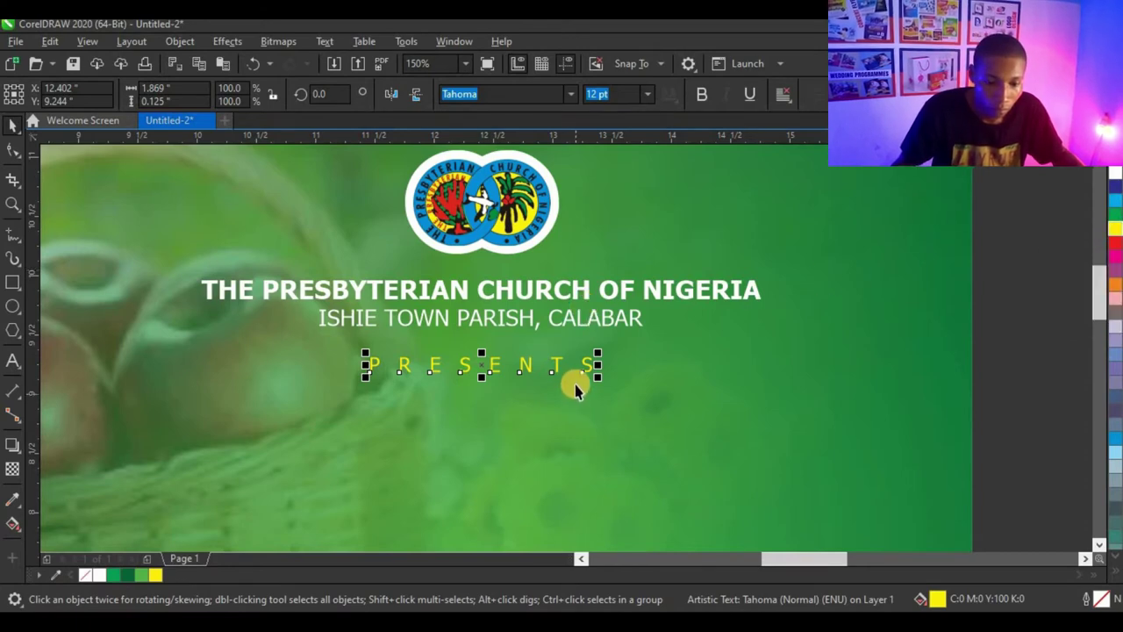
pyautogui.scroll(2, 579, 369)
pyautogui.scroll(-4, 526, 351)
pyautogui.scroll(2, 526, 351)
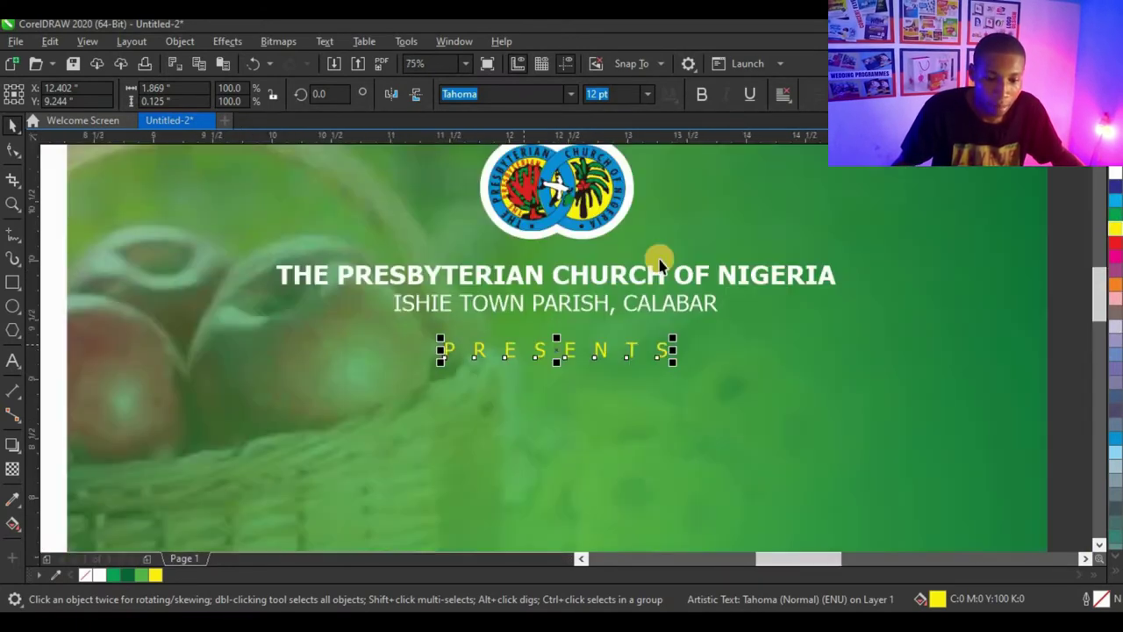
pyautogui.click(701, 97)
pyautogui.scroll(2, 556, 341)
pyautogui.scroll(-4, 629, 331)
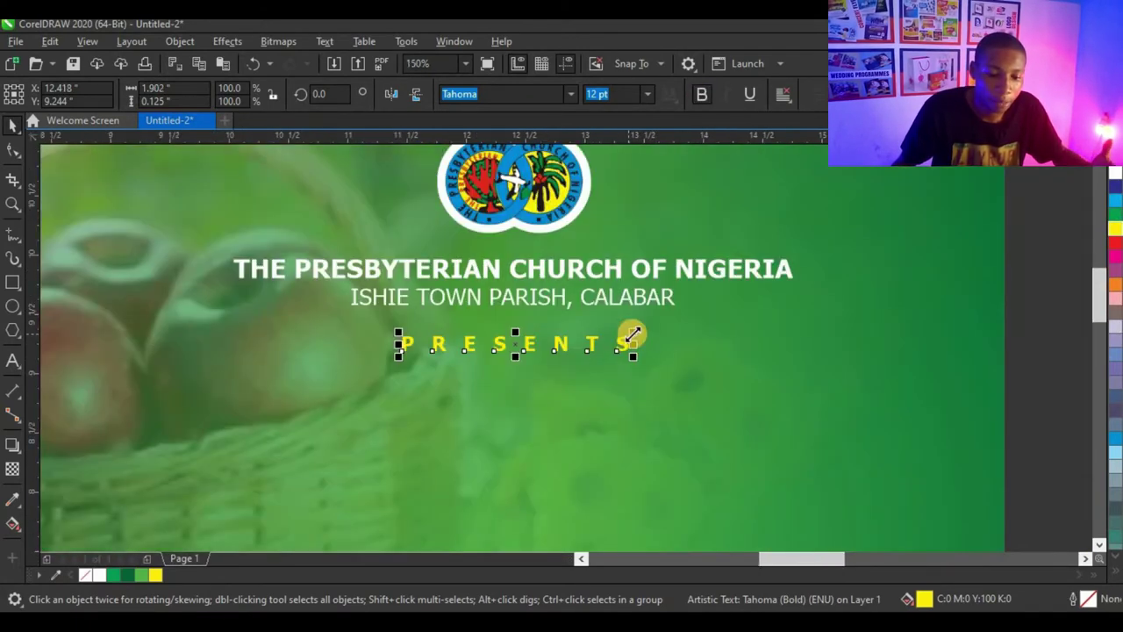
pyautogui.click(828, 315)
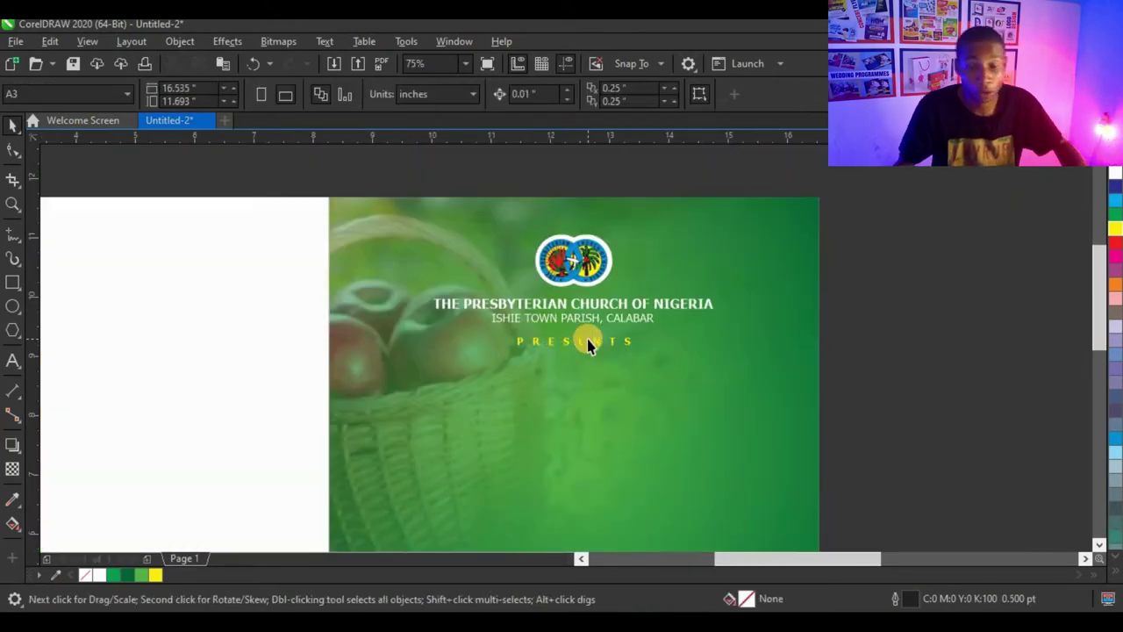
# Draw a vertical line about 0.2 inches tall between the P and R of "PRESENTS" with the Pen tool
pyautogui.scroll(3, 600, 353)
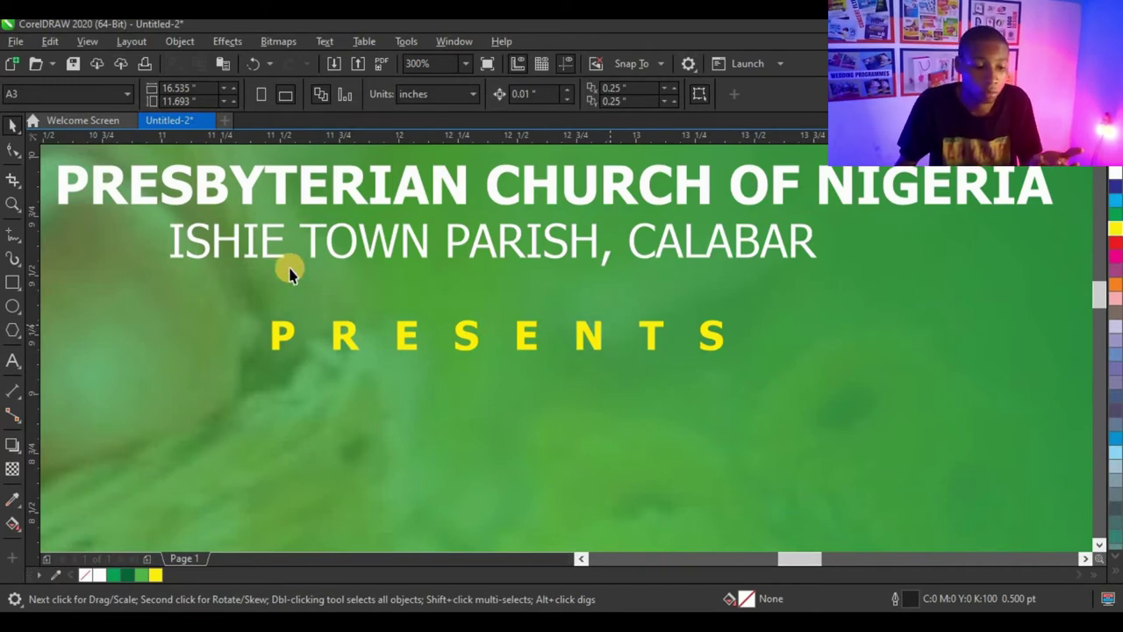
pyautogui.click(8, 233)
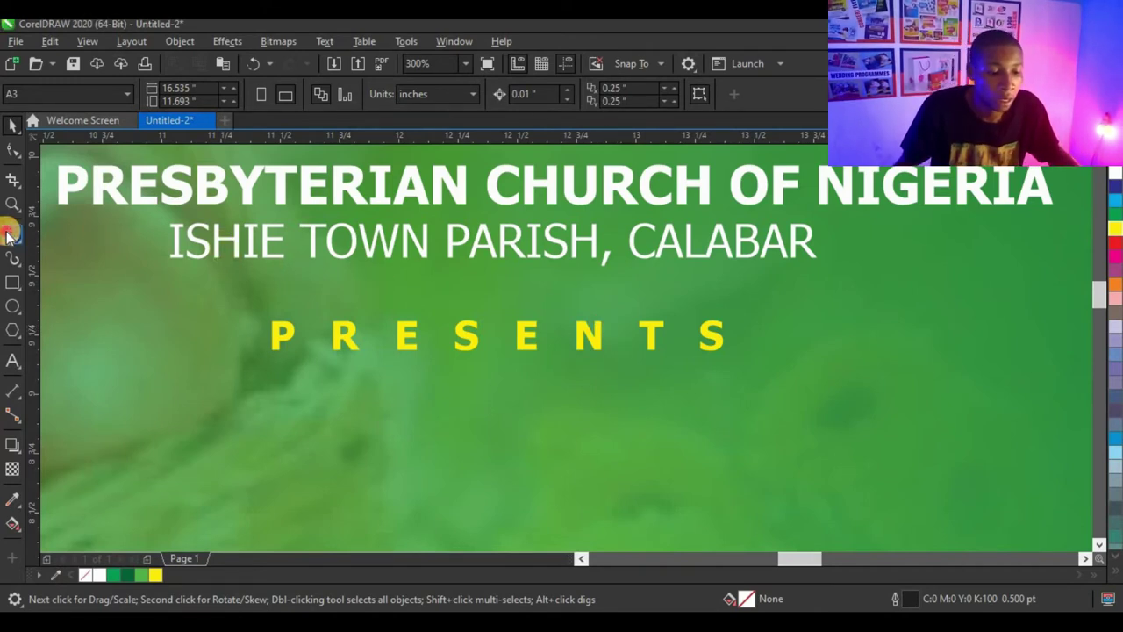
pyautogui.click(71, 290)
pyautogui.scroll(2, 311, 369)
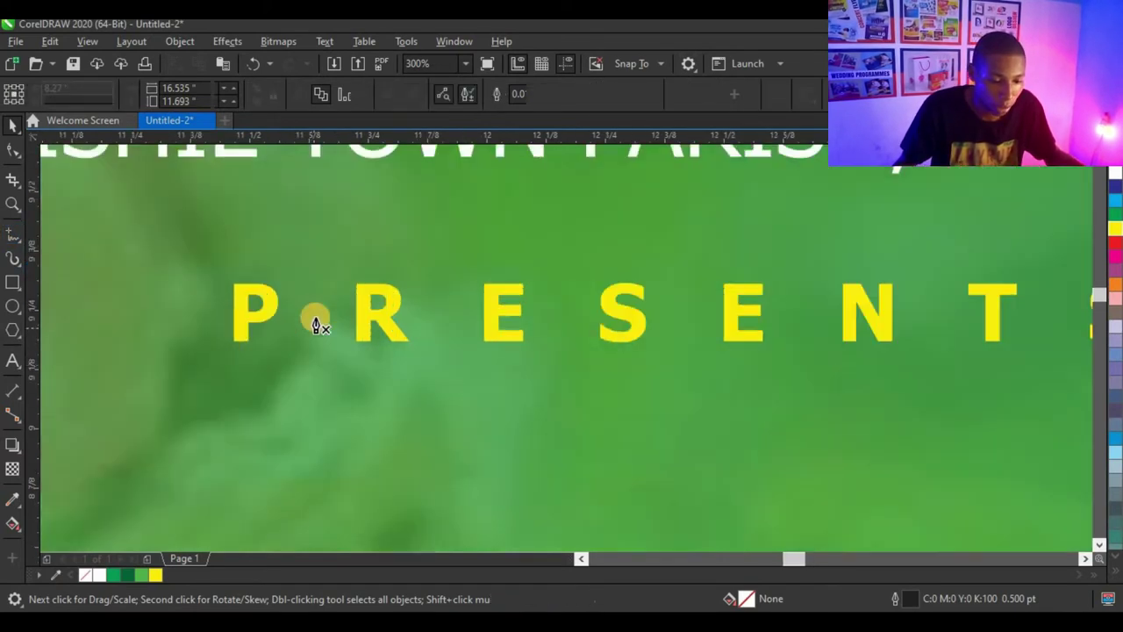
pyautogui.scroll(-1, 325, 301)
pyautogui.click(322, 256)
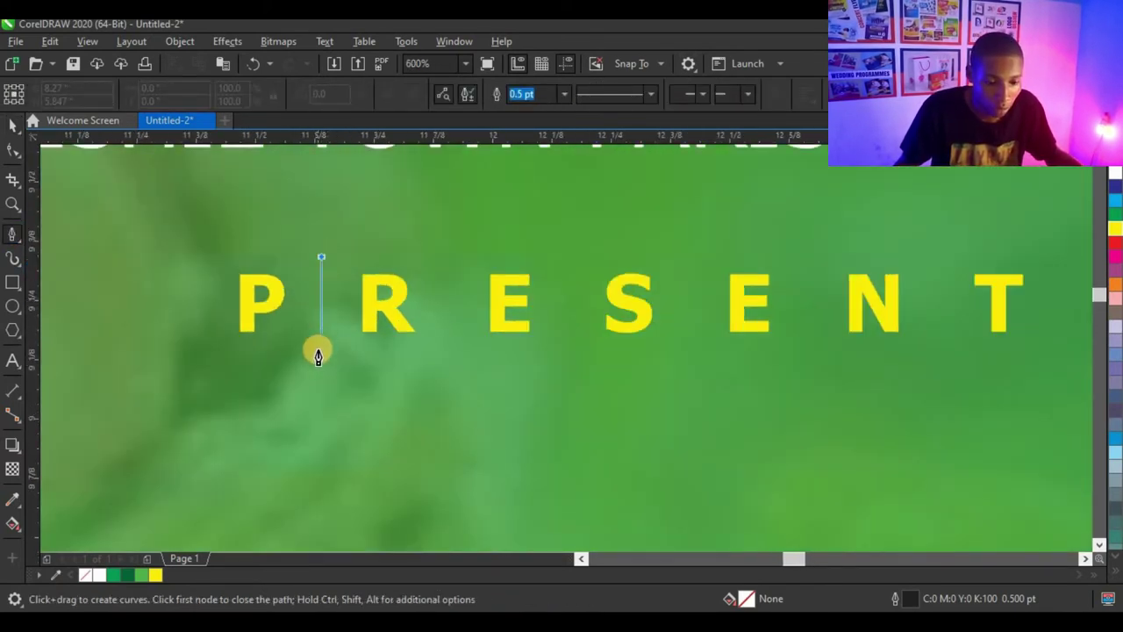
pyautogui.click(319, 358)
pyautogui.click(12, 125)
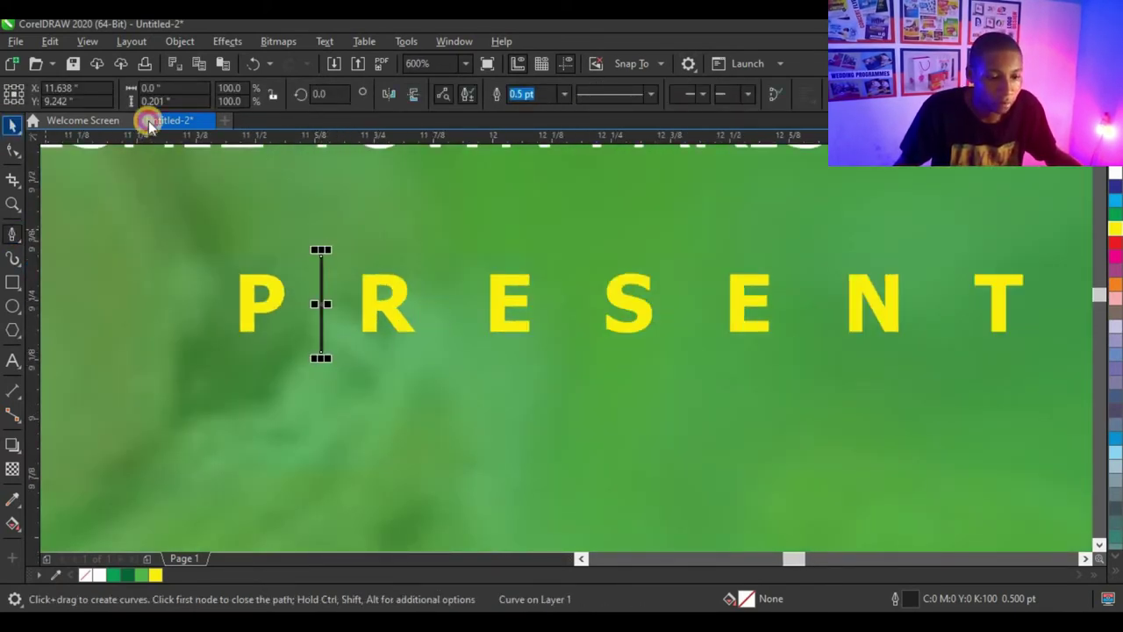
# Give the divider line between P and R a 1.0 pt white outline
pyautogui.click(514, 94)
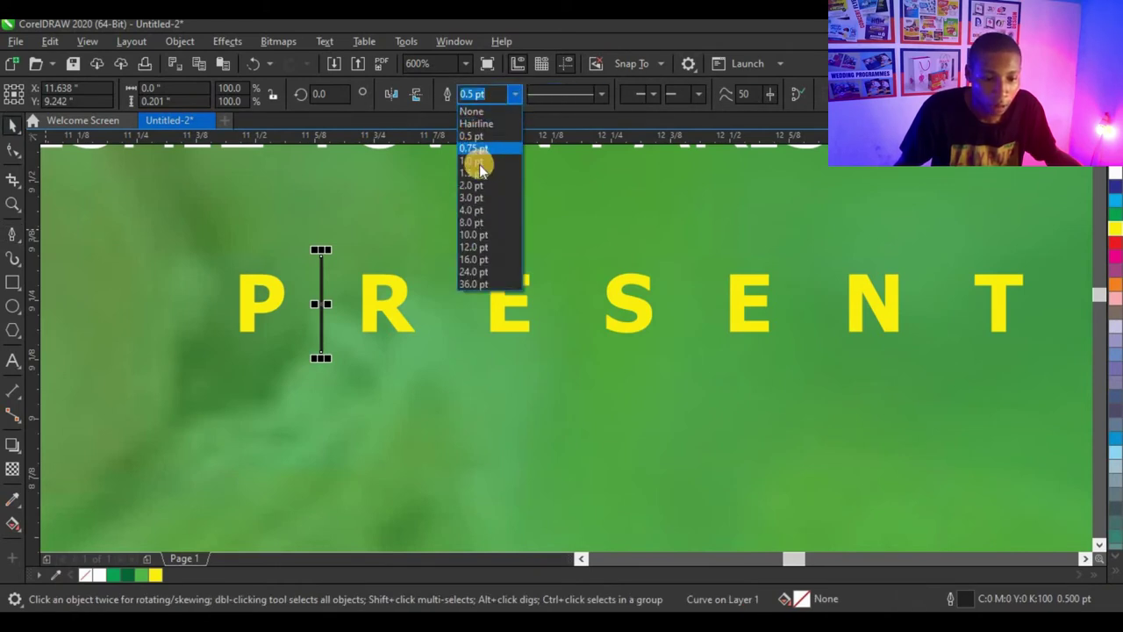
pyautogui.click(479, 163)
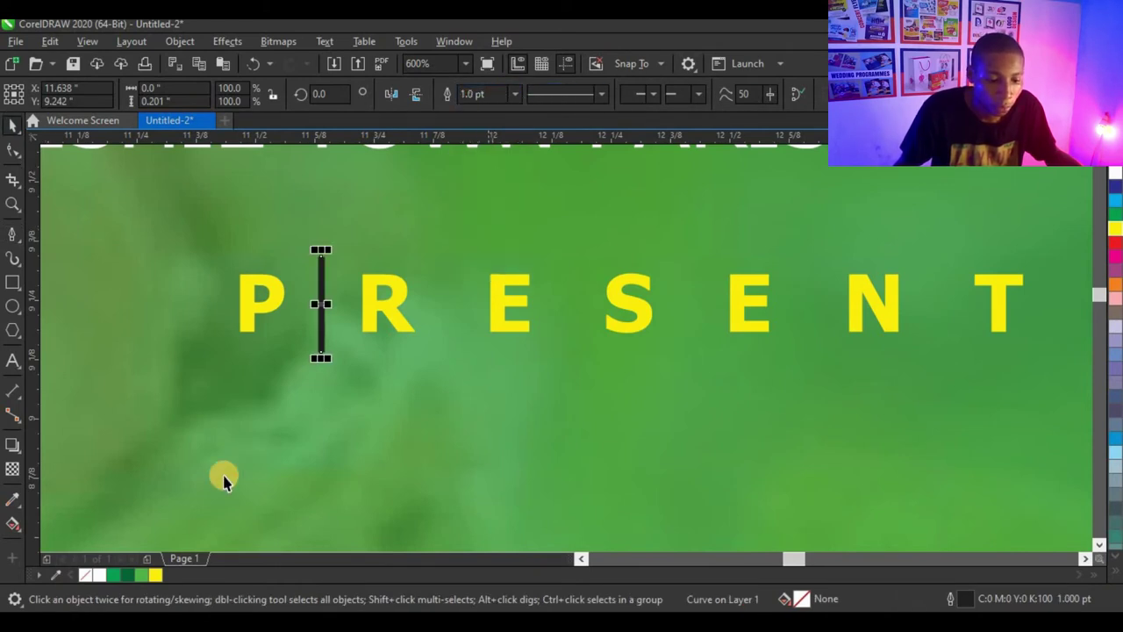
pyautogui.click(104, 574)
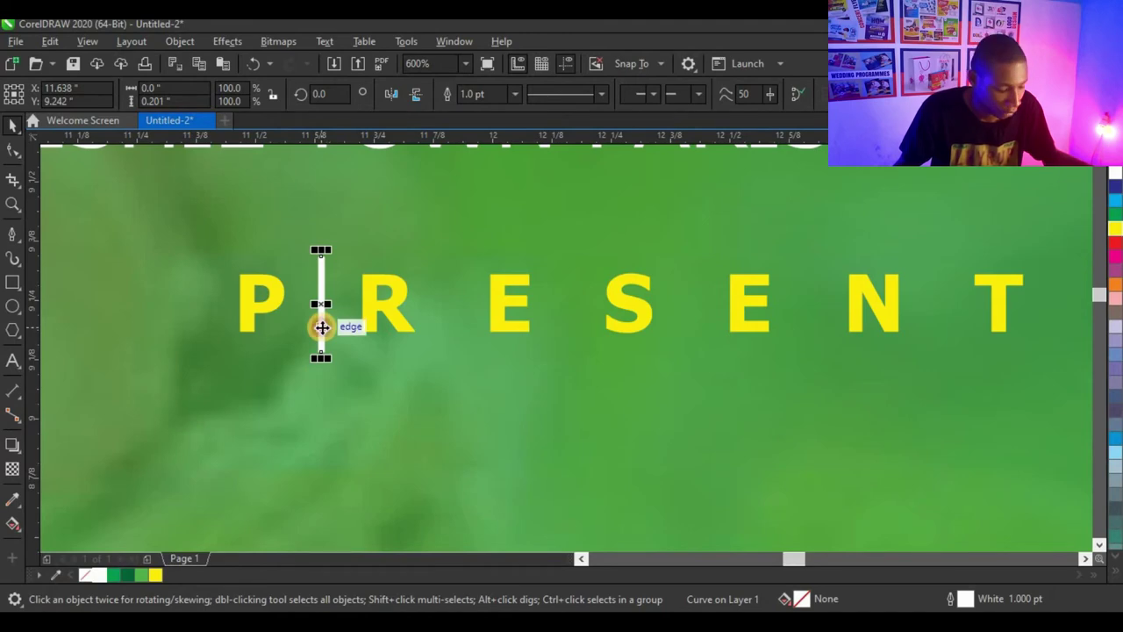
# Place copies of the white divider between the following letters up to N and T, and group all dividers with the "PRESENTS" text
pyautogui.moveTo(322, 327); pyautogui.dragTo(941, 352)
pyautogui.scroll(-4, 676, 333)
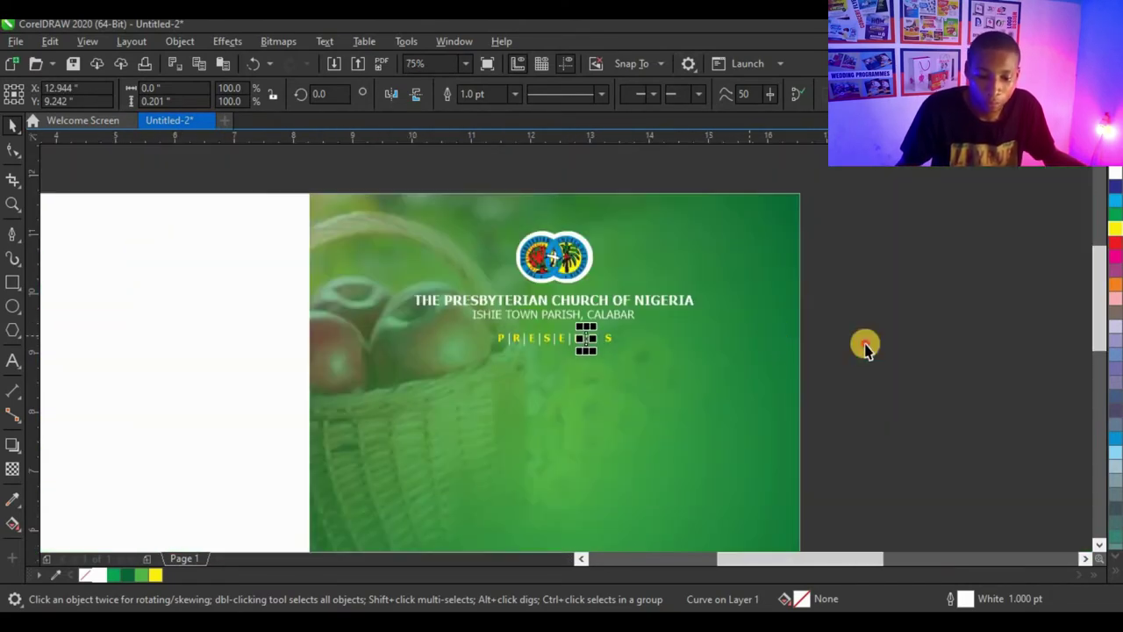
pyautogui.moveTo(867, 388); pyautogui.dragTo(461, 321)
pyautogui.scroll(2, 540, 336)
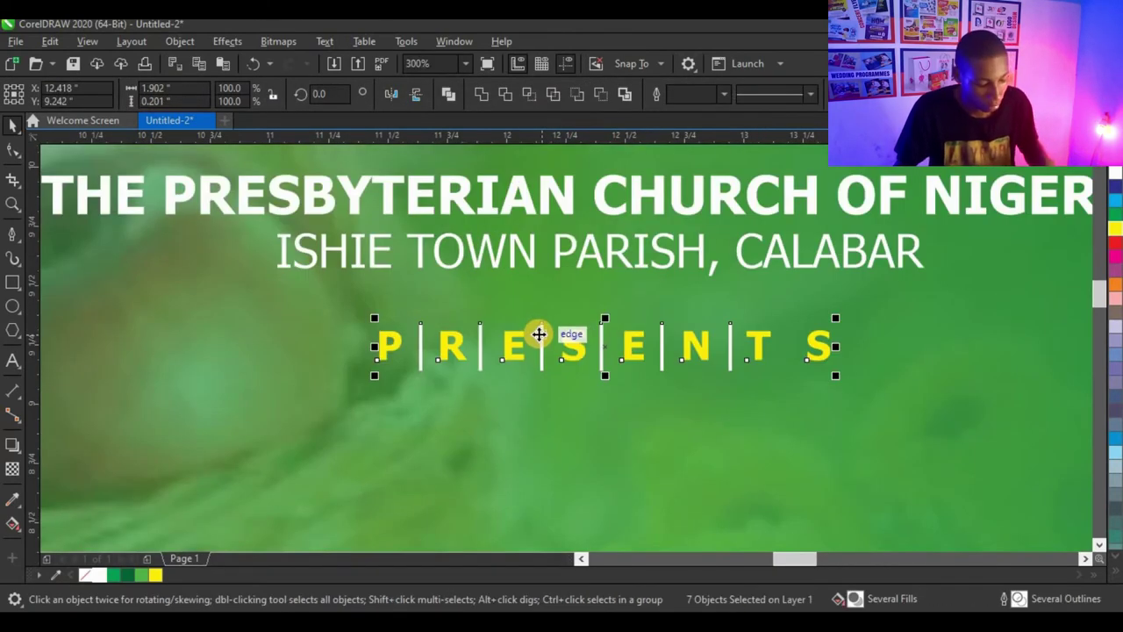
pyautogui.hotkey('ctrl', 'g')
# Center the grouped "PRESENTS" text and dividers horizontally on the green panel
pyautogui.scroll(-3, 562, 325)
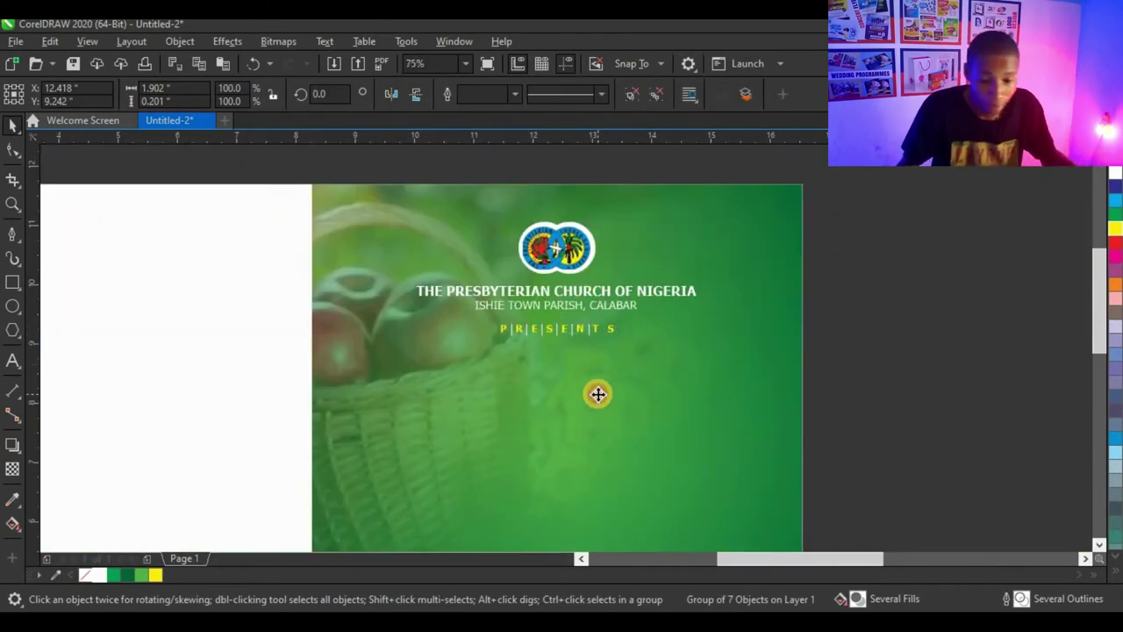
pyautogui.keyDown('shift'); pyautogui.click(599, 394); pyautogui.keyUp('shift')
pyautogui.press('c')
pyautogui.click(854, 319)
pyautogui.scroll(1, 578, 304)
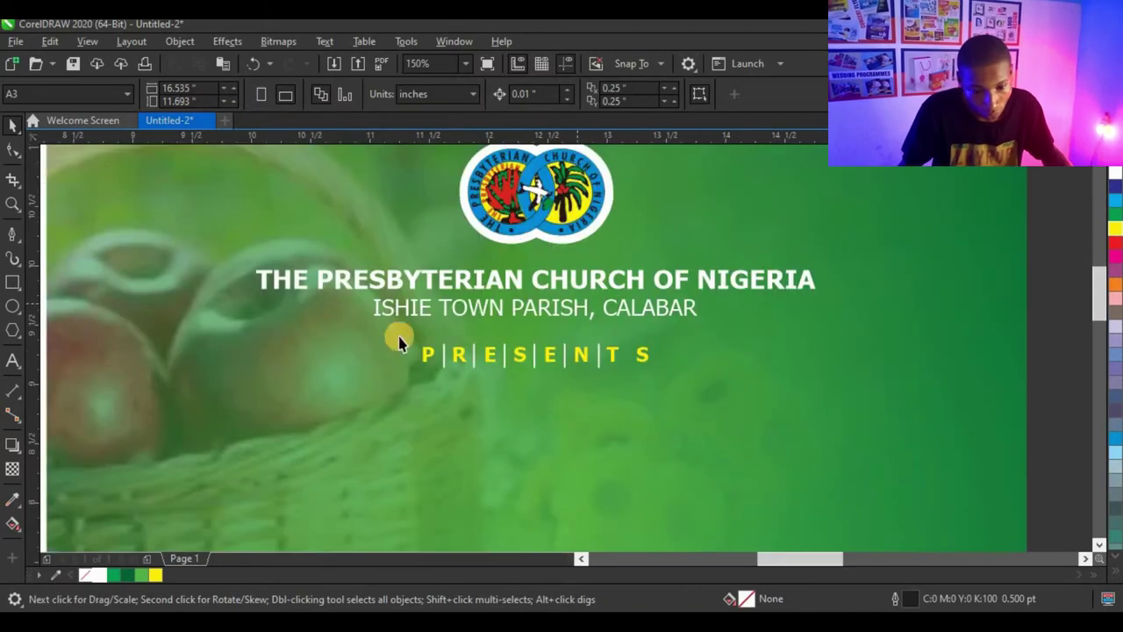
pyautogui.scroll(-3, 400, 342)
pyautogui.scroll(2, 514, 343)
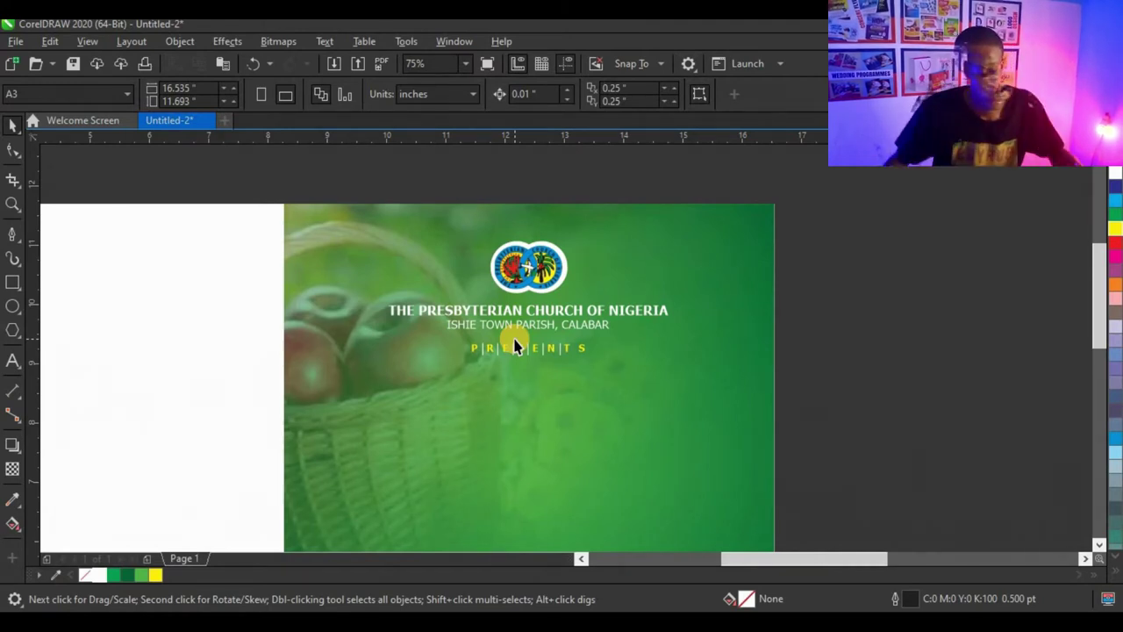
# Add the two-line artistic text "2020 HARVEST" / "THANKSGIVING SERVICE" below "PRESENTS" on the green panel
pyautogui.press('F8')
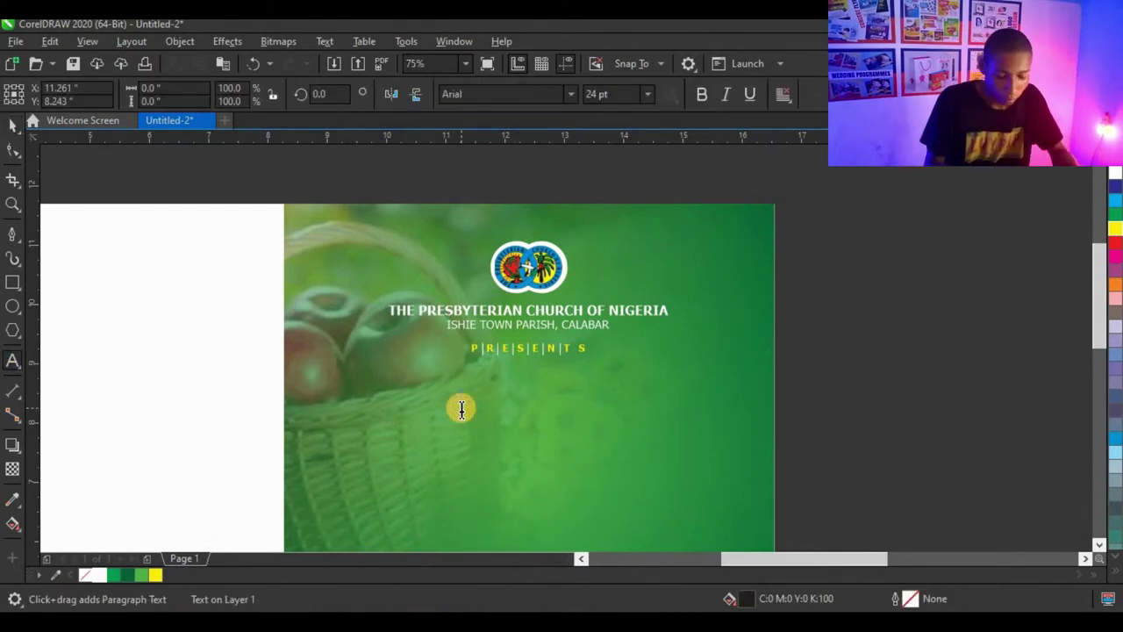
pyautogui.click(462, 408)
pyautogui.write('2020 HARVEST')
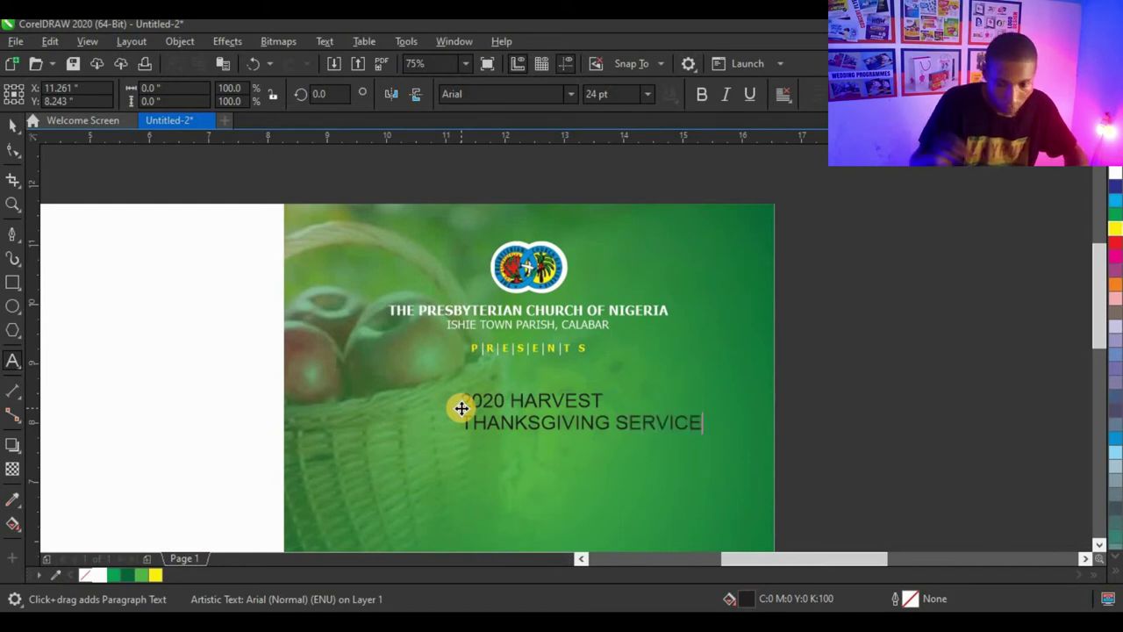
# Break the two-line harvest text apart into separate line objects and select the "THANKSGIVING SERVICE" line
pyautogui.click(482, 413)
pyautogui.scroll(3, 494, 407)
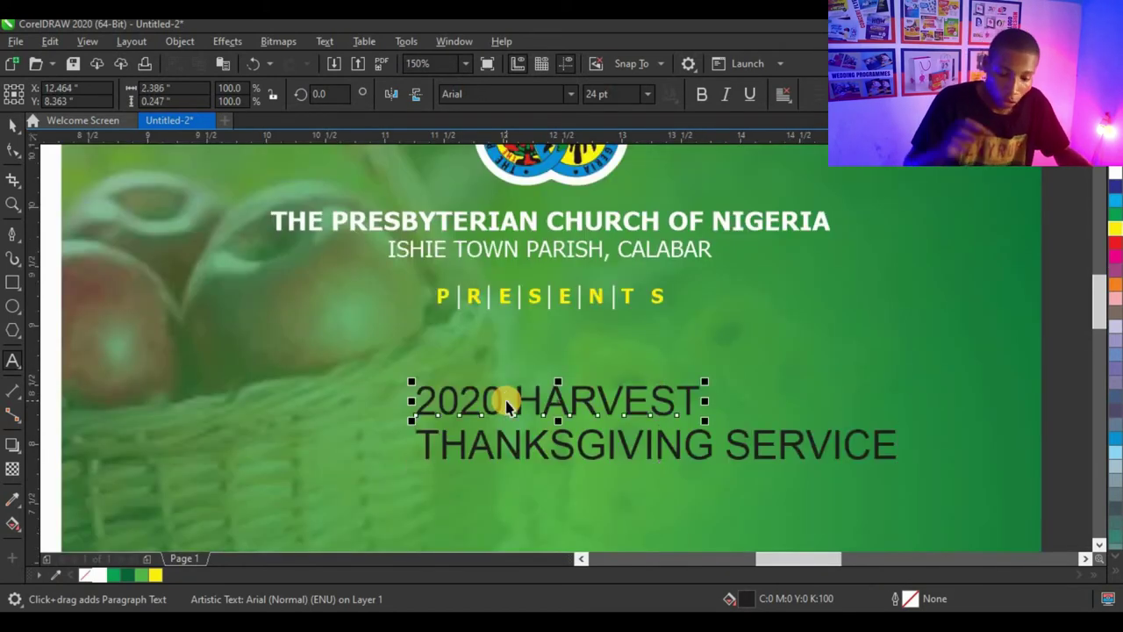
pyautogui.hotkey('ctrl', 'space')
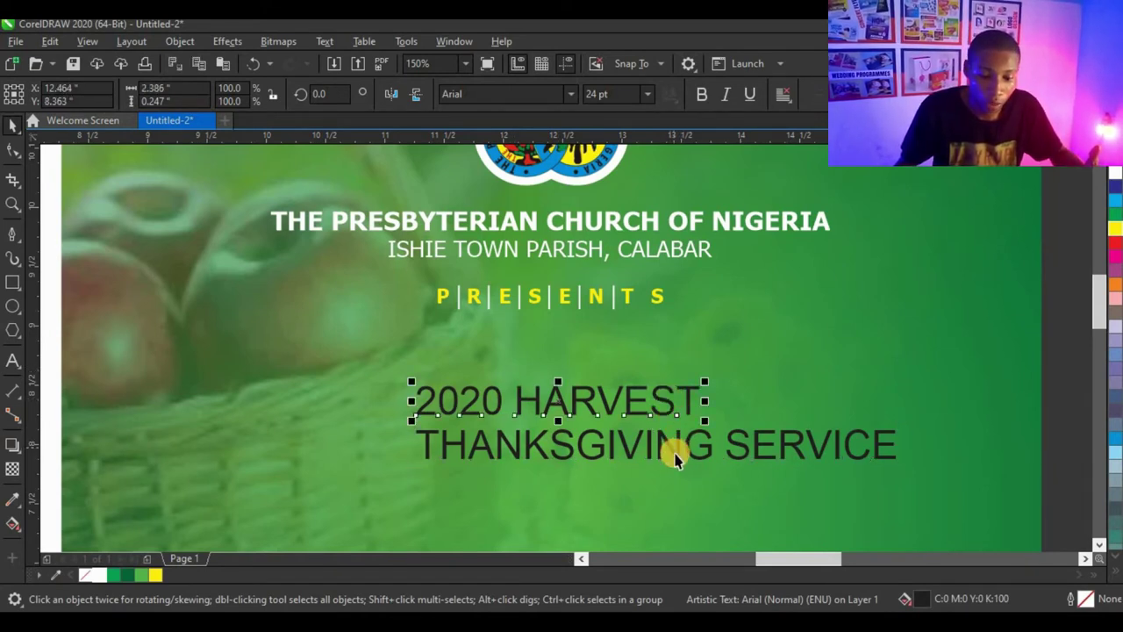
pyautogui.click(674, 460)
pyautogui.click(671, 402)
pyautogui.click(669, 444)
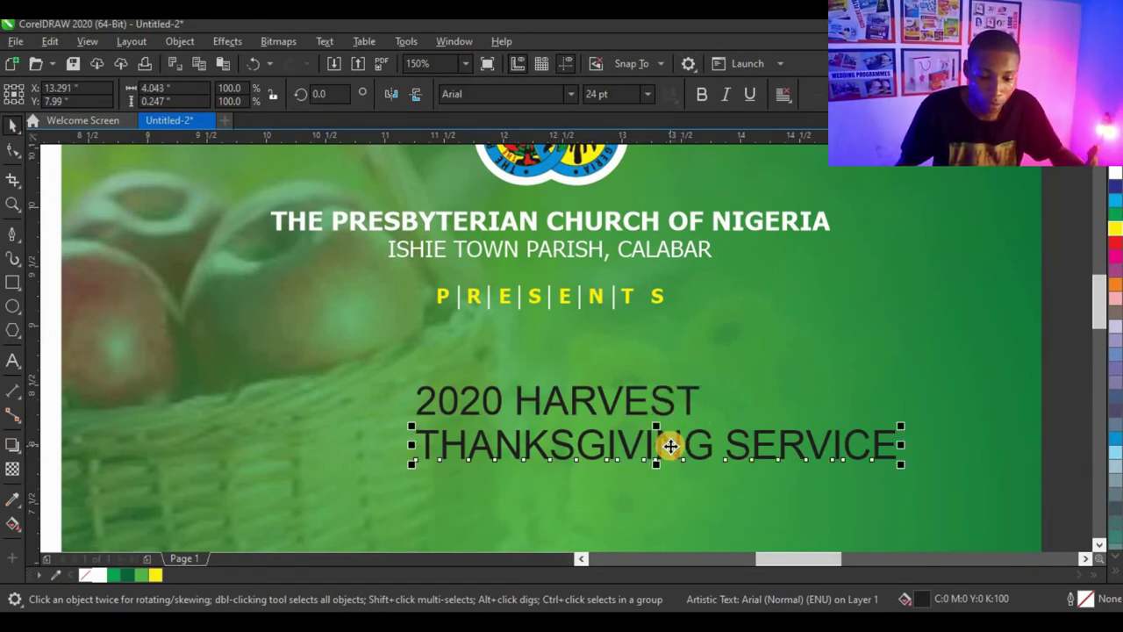
pyautogui.scroll(-2, 652, 401)
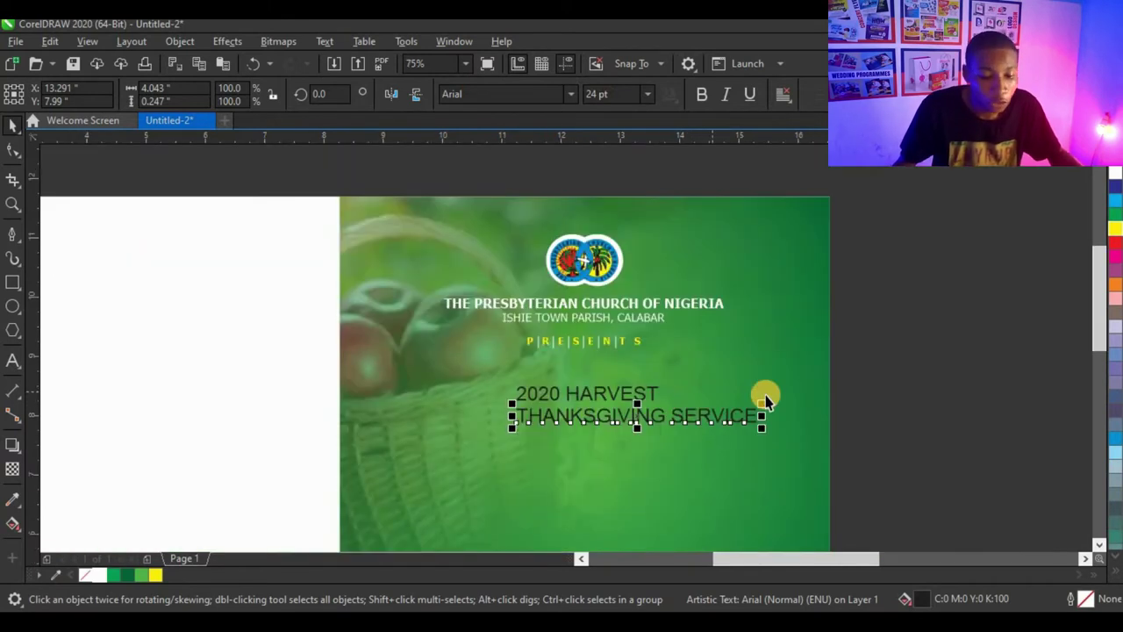
# Set the "2020 HARVEST" line in the Death Star font and enlarge it to about 44 pt
pyautogui.click(634, 397)
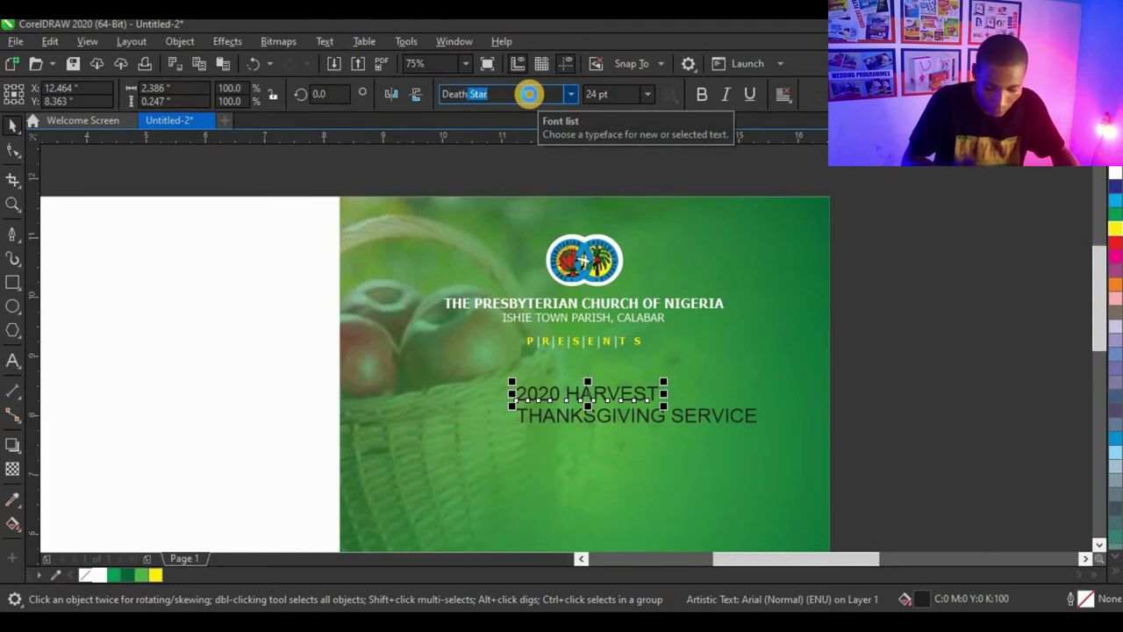
pyautogui.click(529, 94)
pyautogui.write('Death')
pyautogui.press('Return')
pyautogui.moveTo(664, 382); pyautogui.dragTo(752, 348)
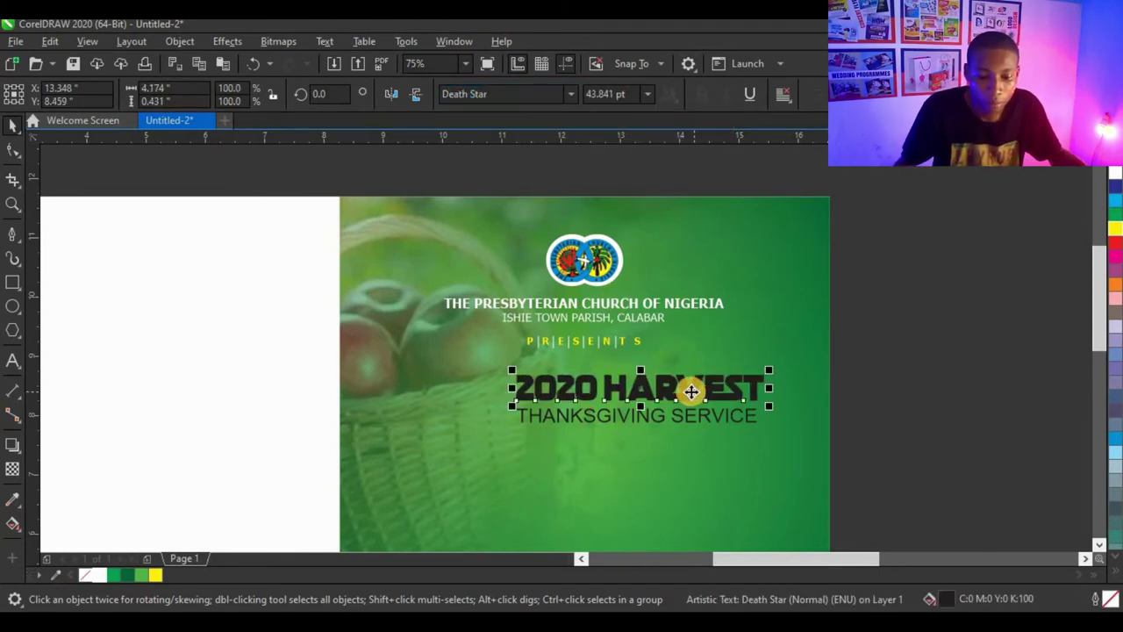
# Reposition "2020 HARVEST" beneath "PRESENTS" and scale it down to about 42 pt
pyautogui.moveTo(690, 392); pyautogui.dragTo(630, 378)
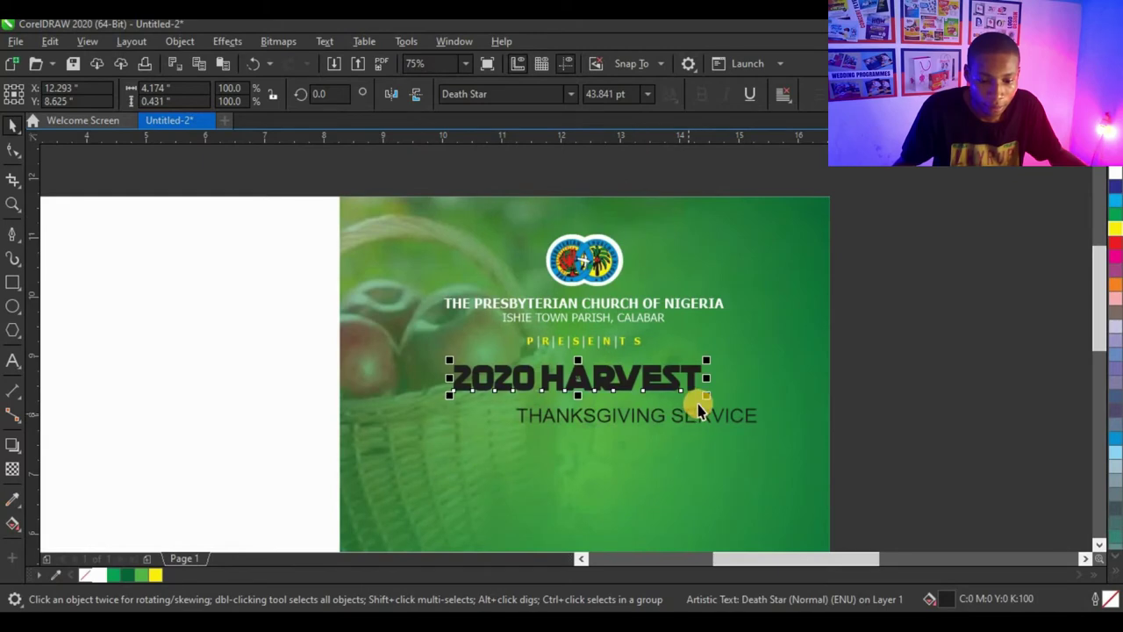
pyautogui.scroll(2, 699, 411)
pyautogui.moveTo(710, 389); pyautogui.dragTo(702, 390)
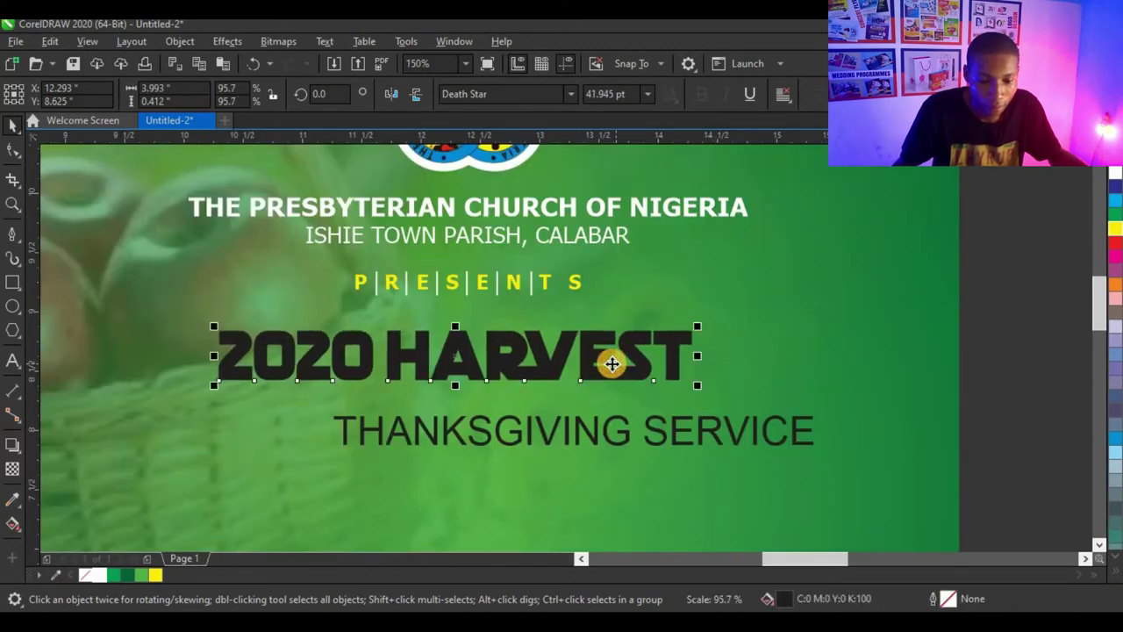
pyautogui.moveTo(606, 377); pyautogui.dragTo(626, 366)
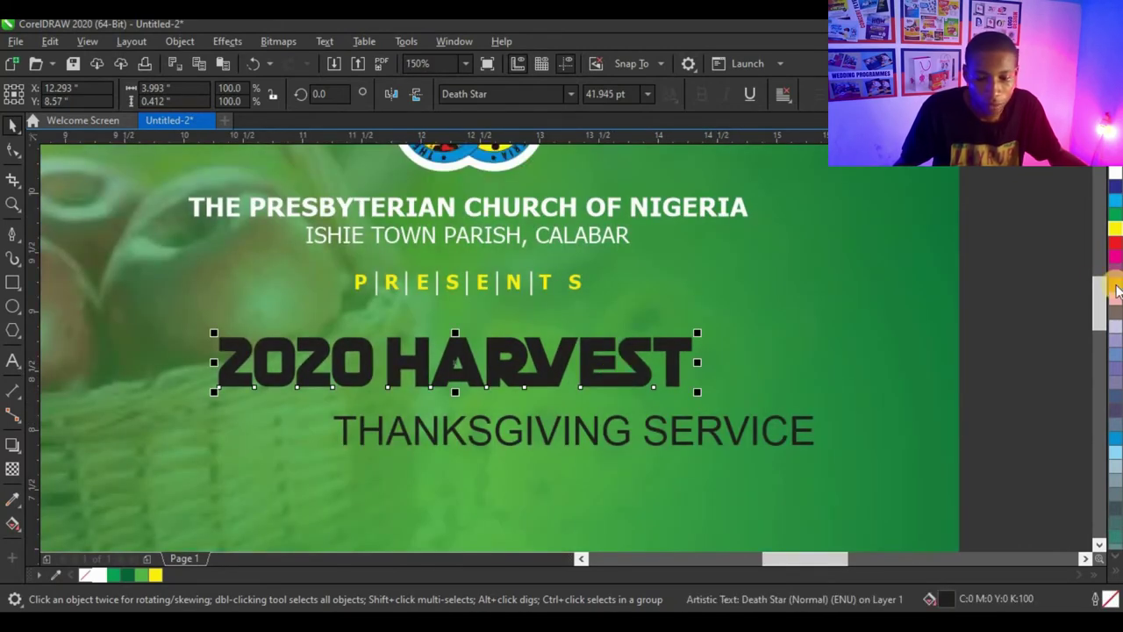
# Fill the "2020 HARVEST" text with white
pyautogui.click(1115, 180)
pyautogui.scroll(-2, 834, 356)
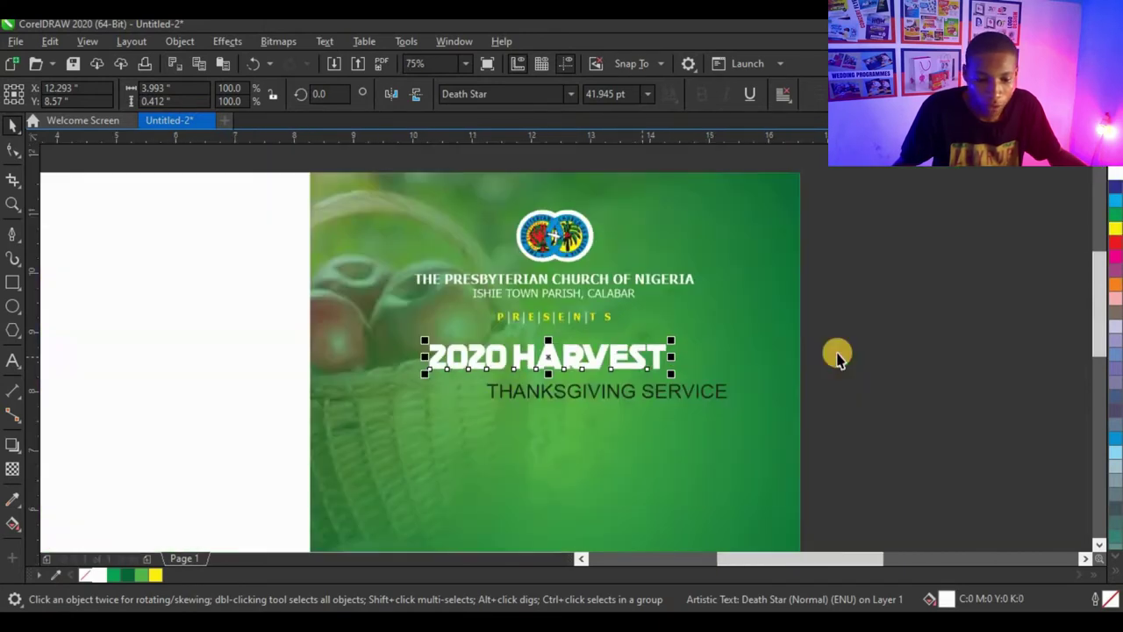
pyautogui.press('Escape')
# Set "THANKSGIVING SERVICE" in the Death Star font and center it horizontally on the green panel beneath "2020 HARVEST"
pyautogui.scroll(1, 574, 401)
pyautogui.click(574, 402)
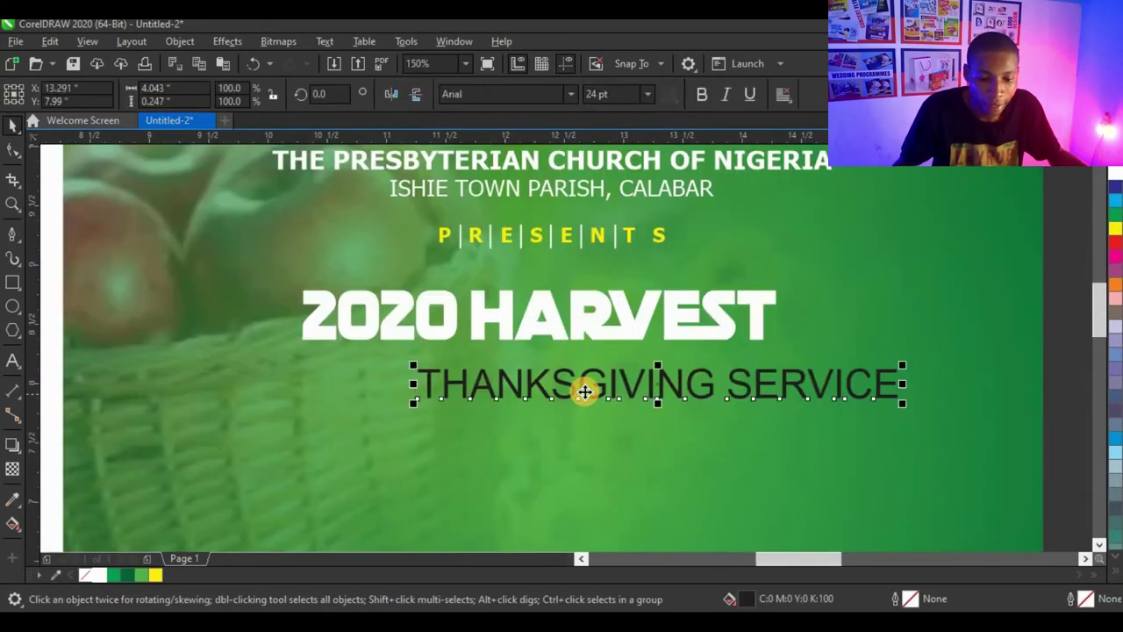
pyautogui.click(562, 92)
pyautogui.click(572, 94)
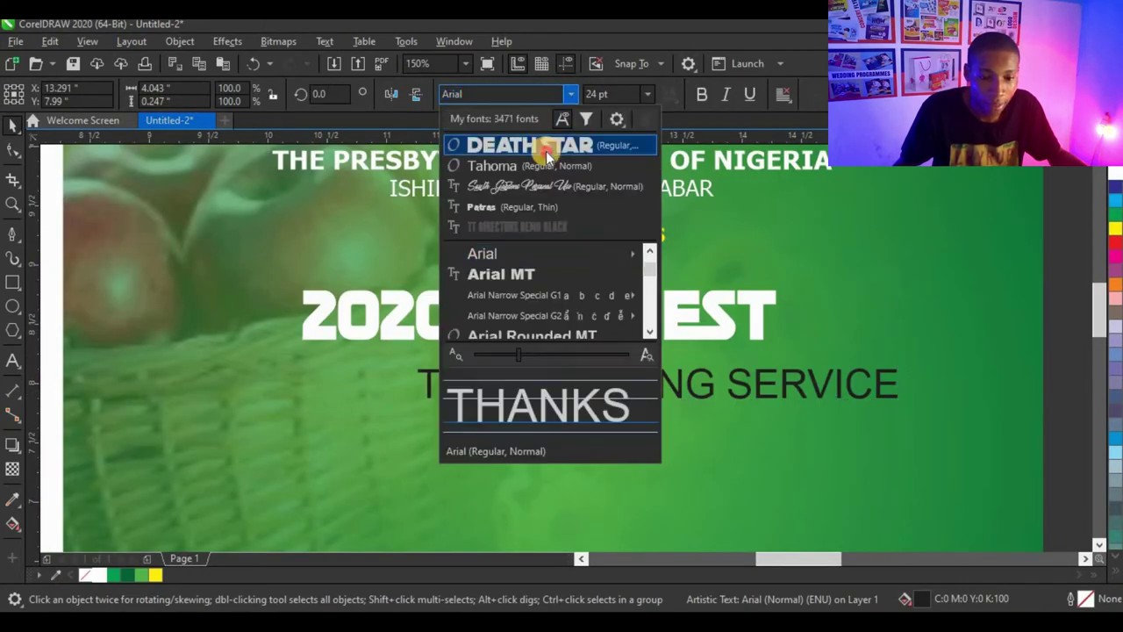
pyautogui.click(547, 147)
pyautogui.moveTo(552, 387); pyautogui.dragTo(575, 390)
pyautogui.click(813, 382)
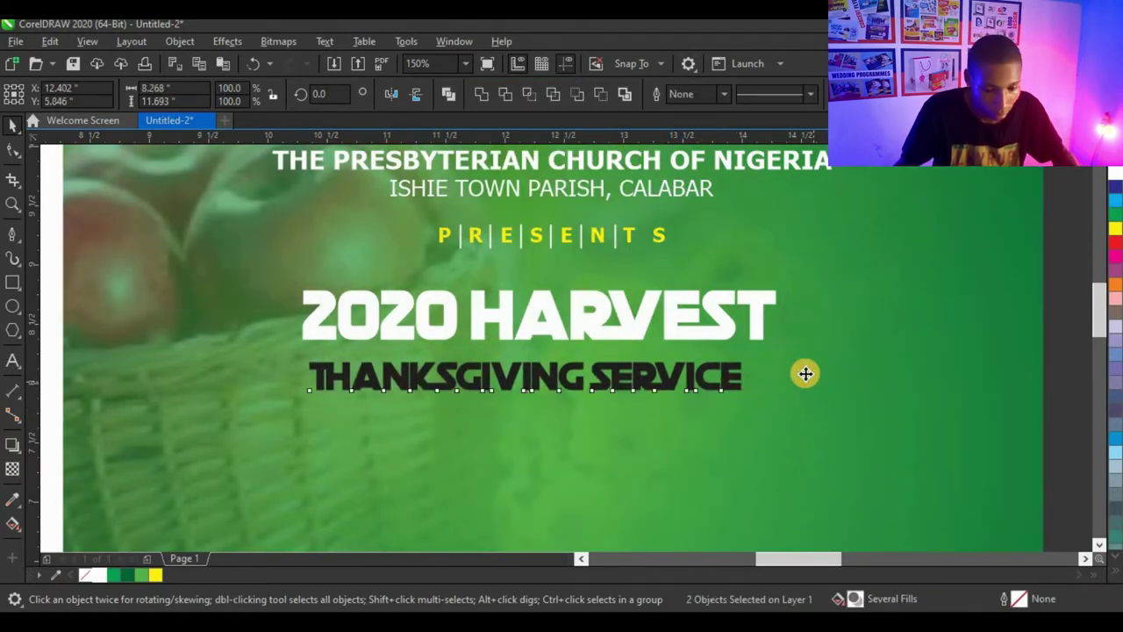
pyautogui.press('c')
# Fill the "THANKSGIVING SERVICE" text with white
pyautogui.scroll(-1, 590, 360)
pyautogui.moveTo(908, 407); pyautogui.dragTo(349, 323)
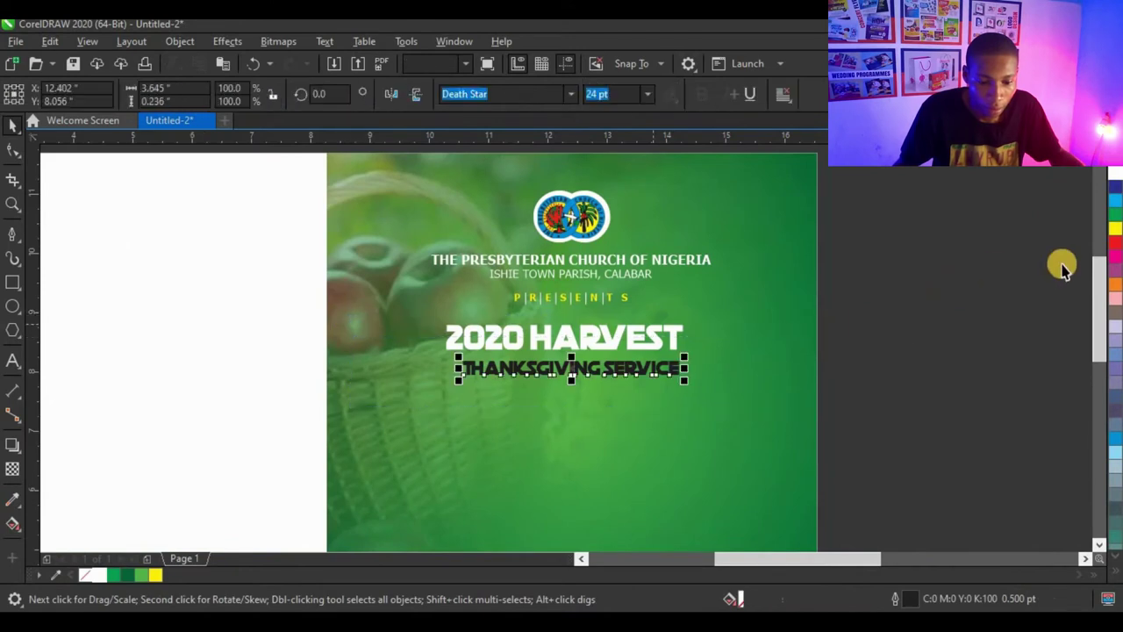
pyautogui.click(1112, 179)
pyautogui.press('Escape')
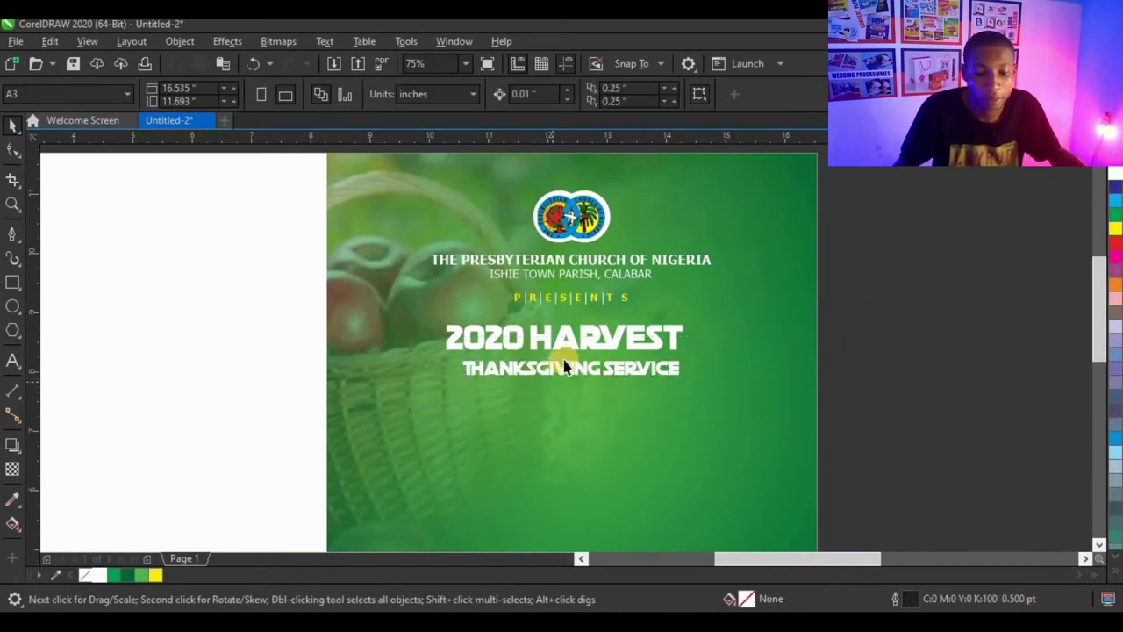
# Draw a rectangle about 3.88 by 0.43 inches around the "THANKSGIVING SERVICE" text
pyautogui.scroll(2, 600, 386)
pyautogui.press('F6')
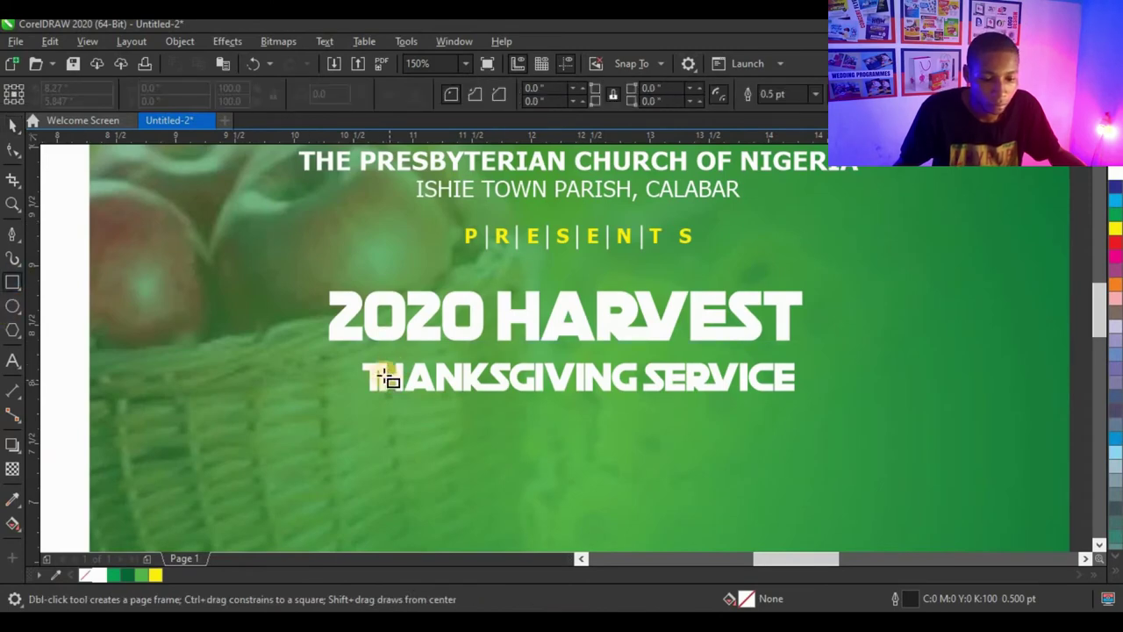
pyautogui.scroll(2, 388, 377)
pyautogui.moveTo(314, 327); pyautogui.dragTo(571, 429)
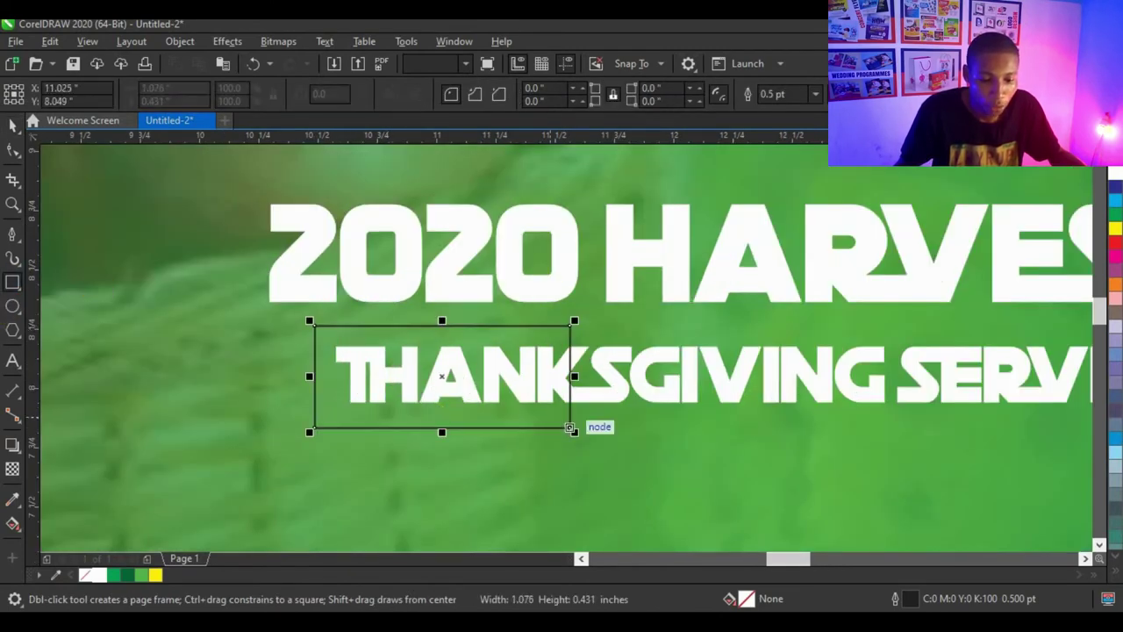
pyautogui.click(13, 125)
pyautogui.scroll(-2, 380, 304)
pyautogui.moveTo(408, 330); pyautogui.dragTo(735, 346)
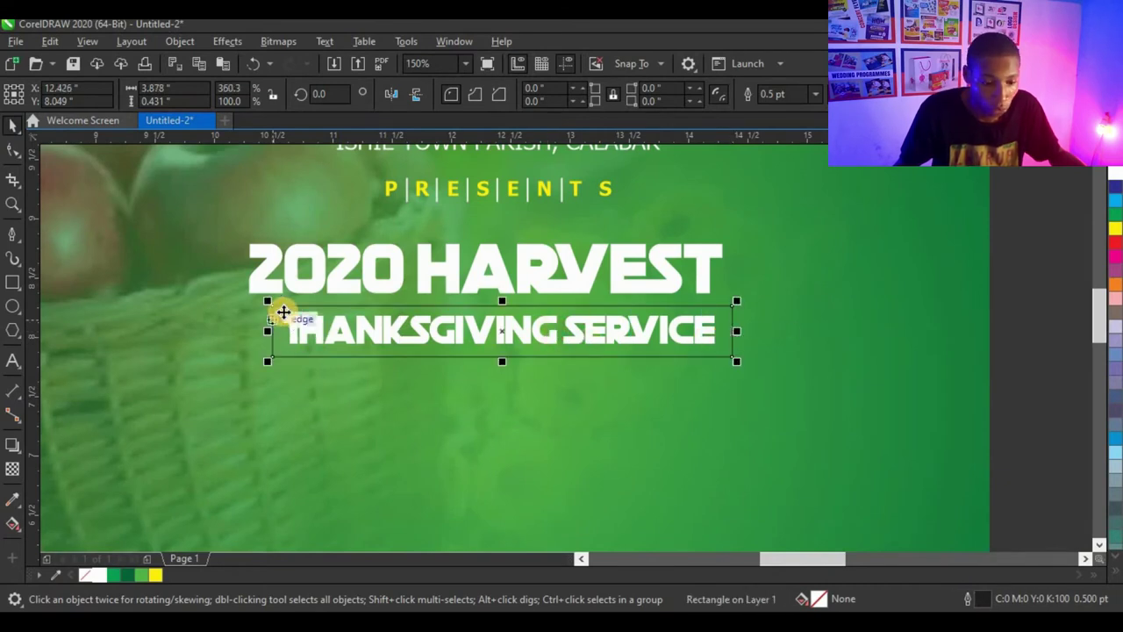
# Round all corners of the rectangle fully, to a radius of about 0.215 inches, to form a pill shape
pyautogui.scroll(2, 283, 313)
pyautogui.click(12, 151)
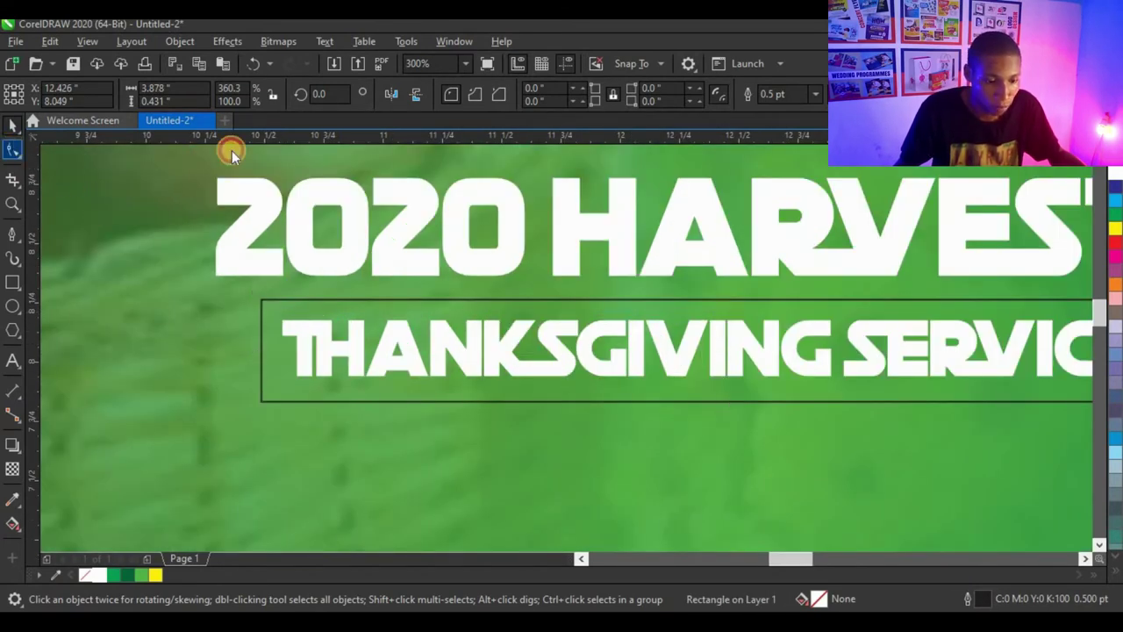
pyautogui.moveTo(263, 300); pyautogui.dragTo(349, 301)
pyautogui.scroll(-2, 356, 251)
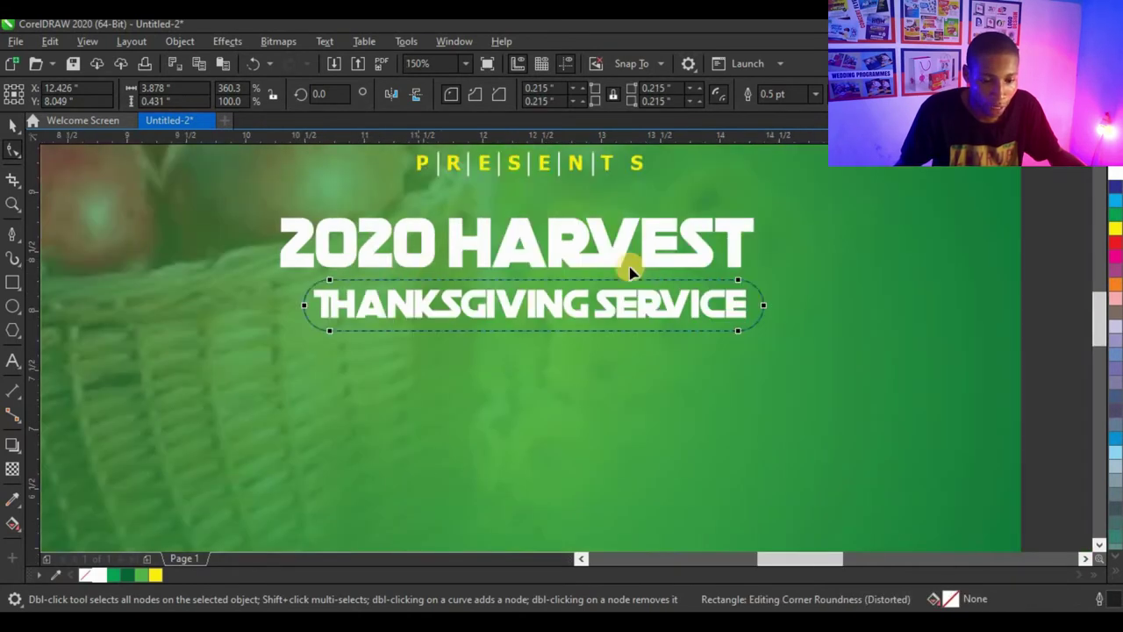
pyautogui.click(10, 124)
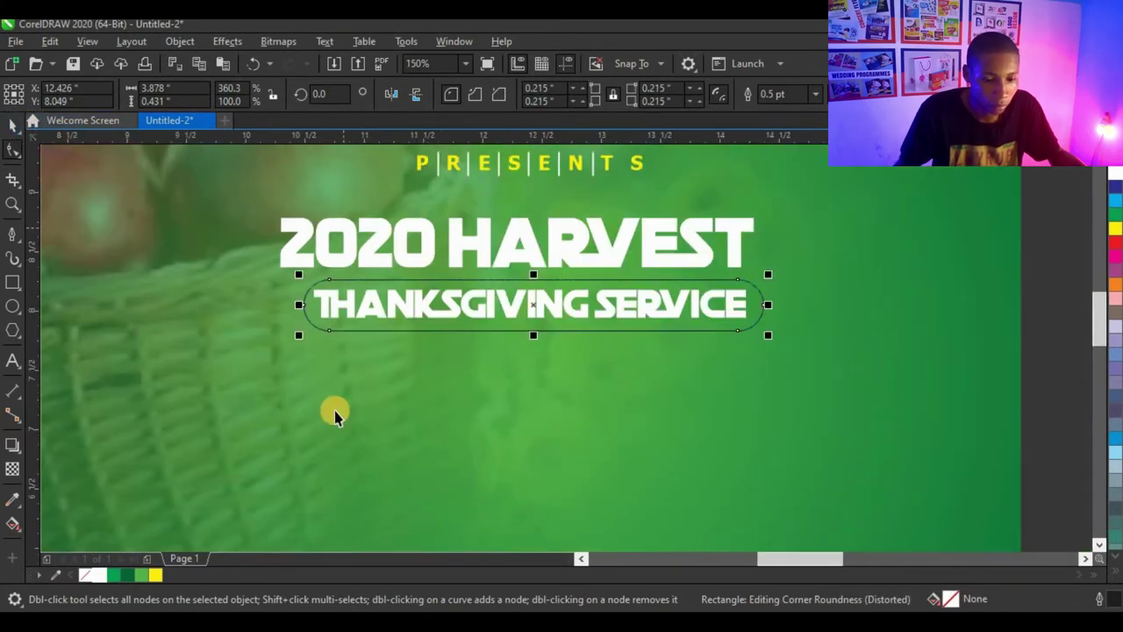
# Fill the rounded bar white with no outline and color the "THANKSGIVING SERVICE" text on it red
pyautogui.click(101, 575)
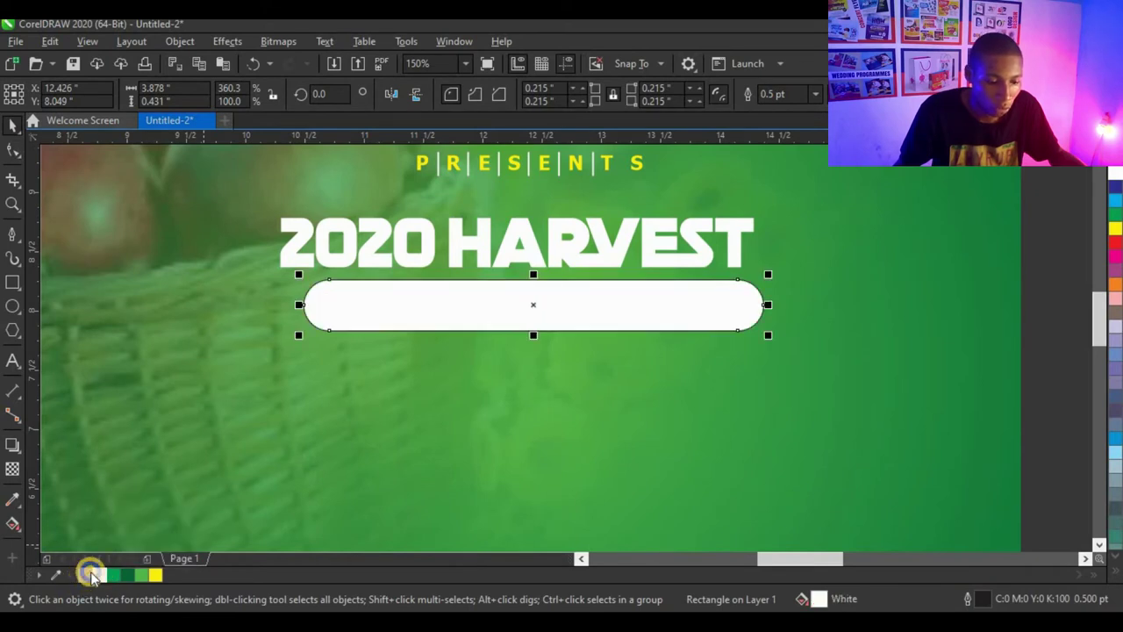
pyautogui.rightClick(90, 573)
pyautogui.click(456, 304)
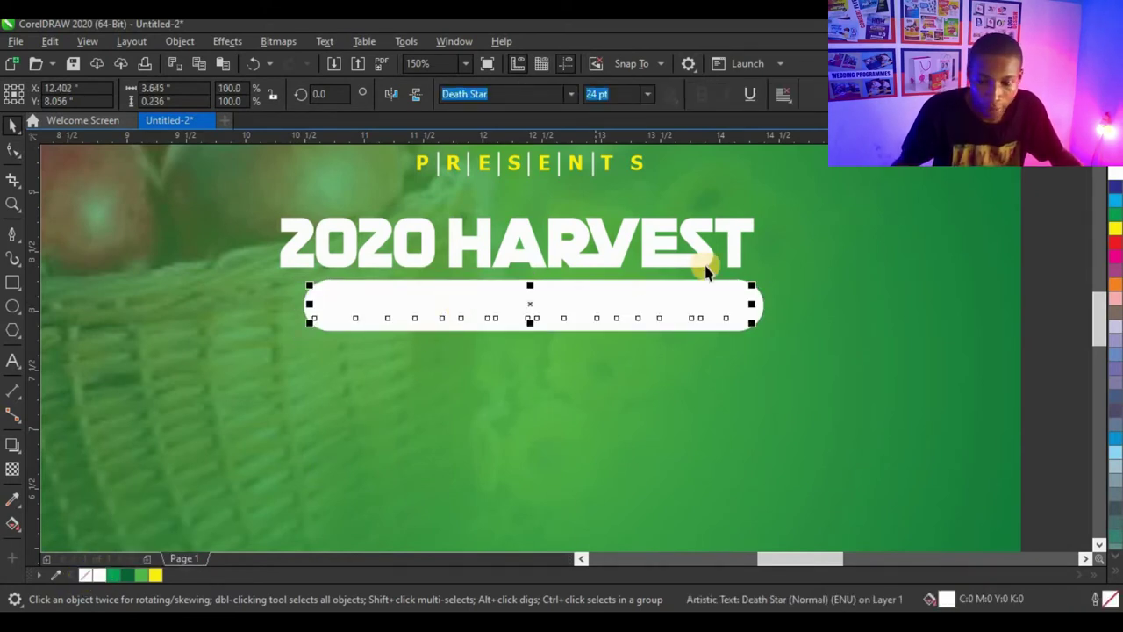
pyautogui.click(1114, 242)
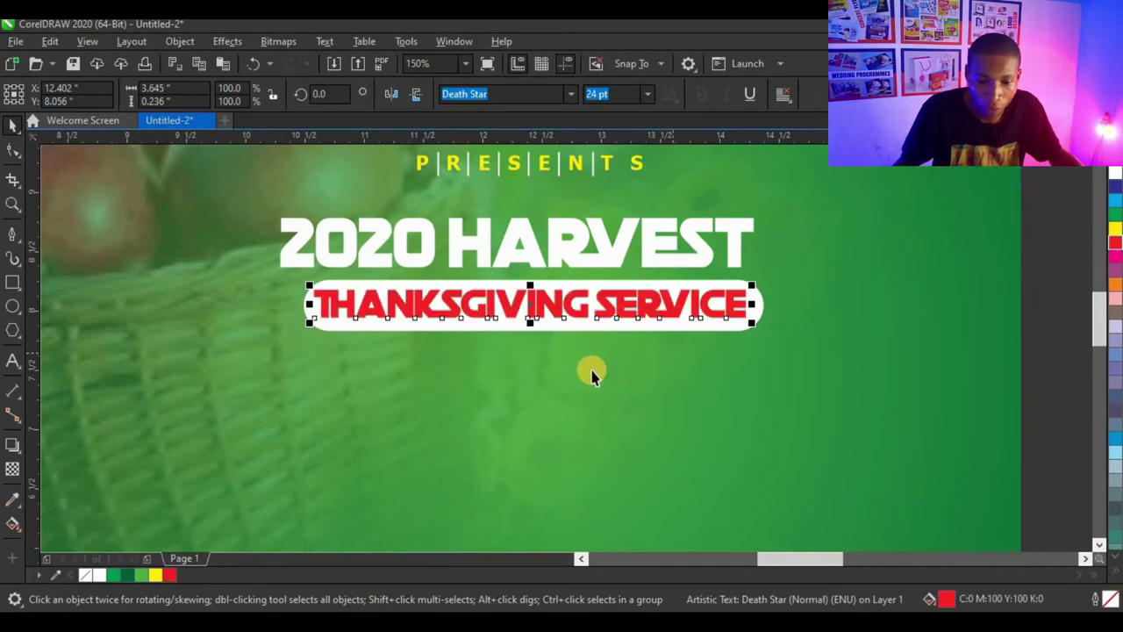
# Center the red "THANKSGIVING SERVICE" text horizontally within the white rounded bar
pyautogui.scroll(-2, 592, 371)
pyautogui.click(746, 389)
pyautogui.scroll(1, 635, 367)
pyautogui.moveTo(834, 409); pyautogui.dragTo(324, 321)
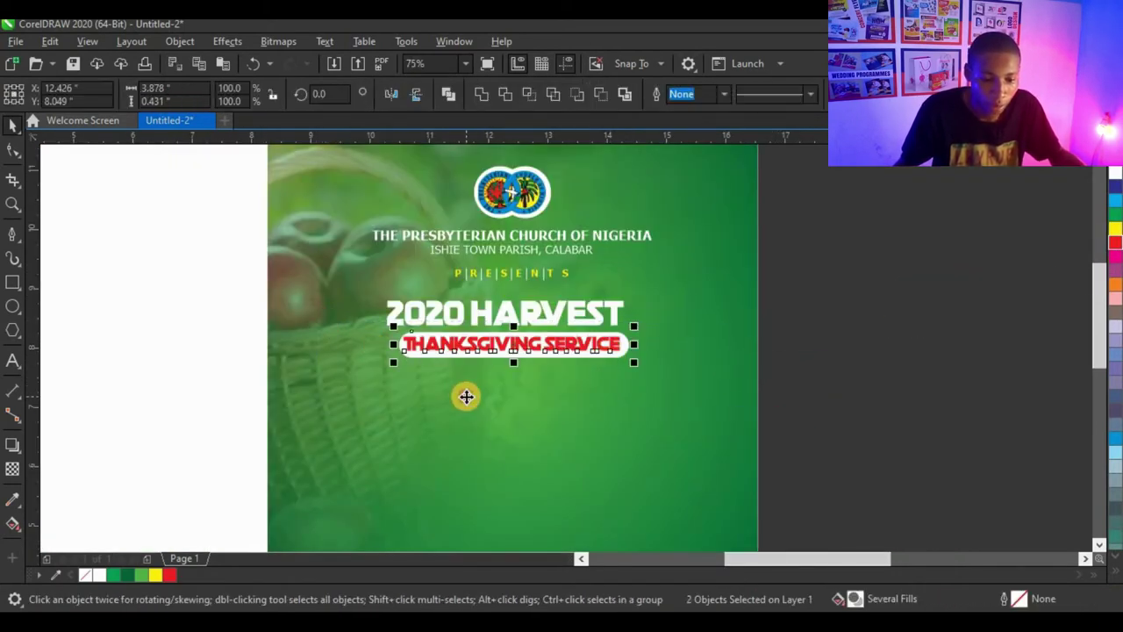
pyautogui.click(862, 348)
# Draw a straight horizontal line about 1.23 inches long just right of the white rounded bar with the Pen tool
pyautogui.scroll(2, 533, 346)
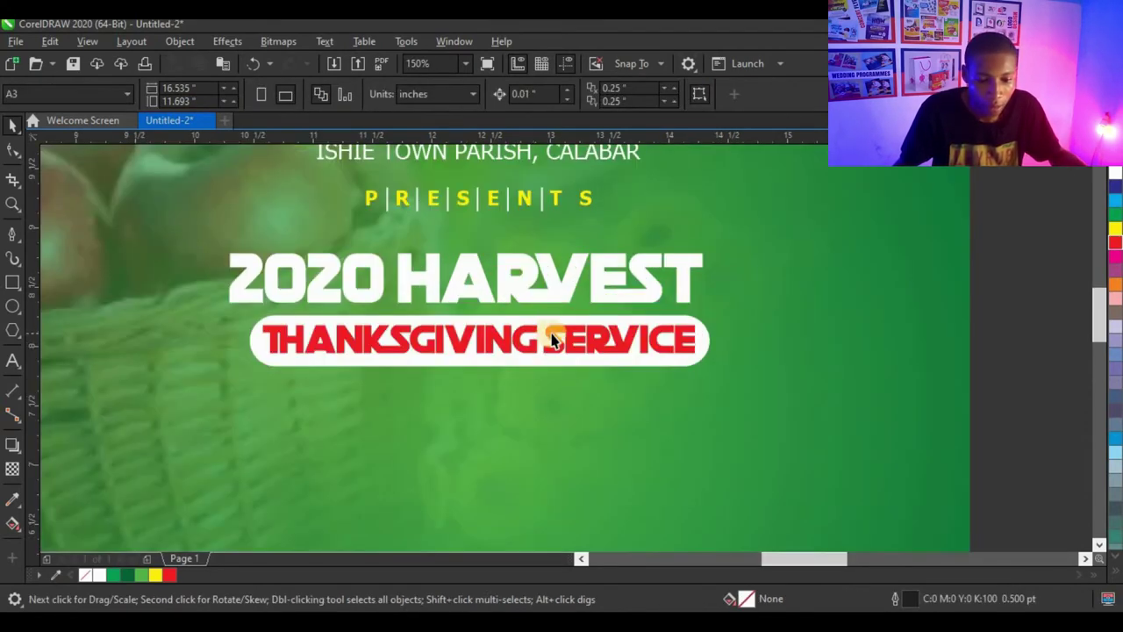
pyautogui.click(20, 231)
pyautogui.scroll(2, 702, 346)
pyautogui.click(691, 336)
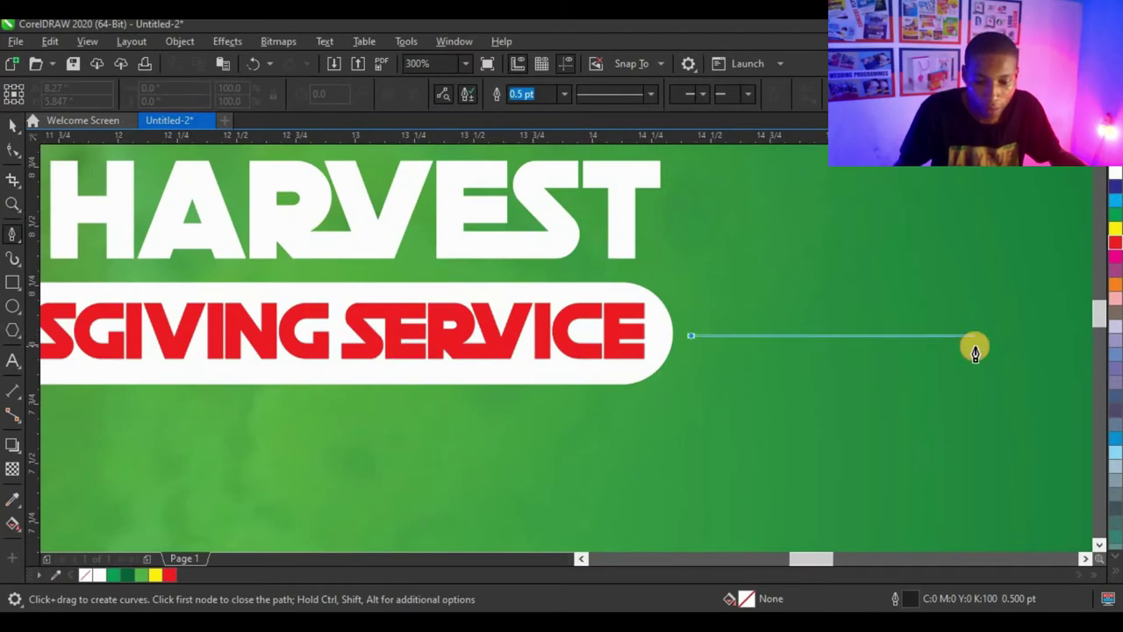
pyautogui.doubleClick(982, 336)
pyautogui.press('space')
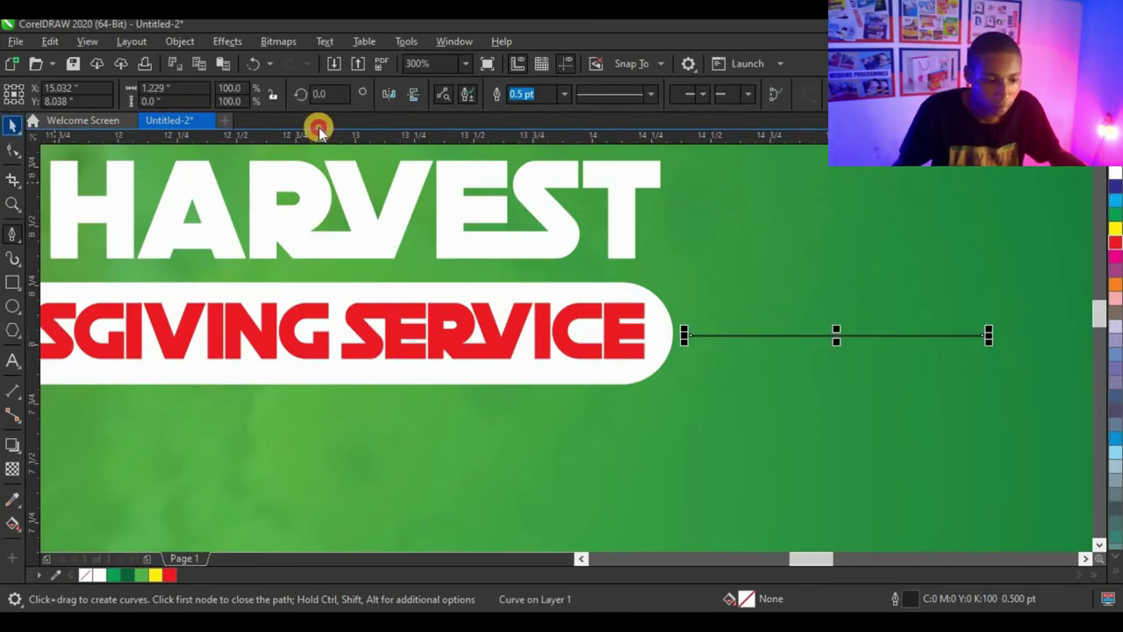
# Give the horizontal line a 4.0 pt white outline
pyautogui.click(513, 94)
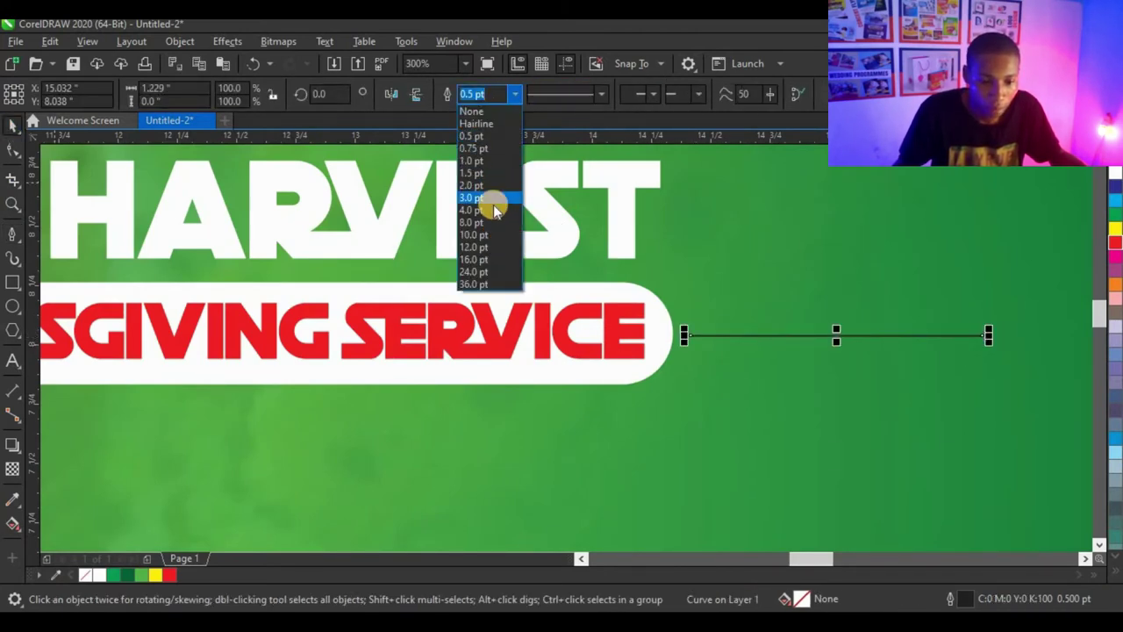
pyautogui.click(494, 208)
pyautogui.rightClick(97, 574)
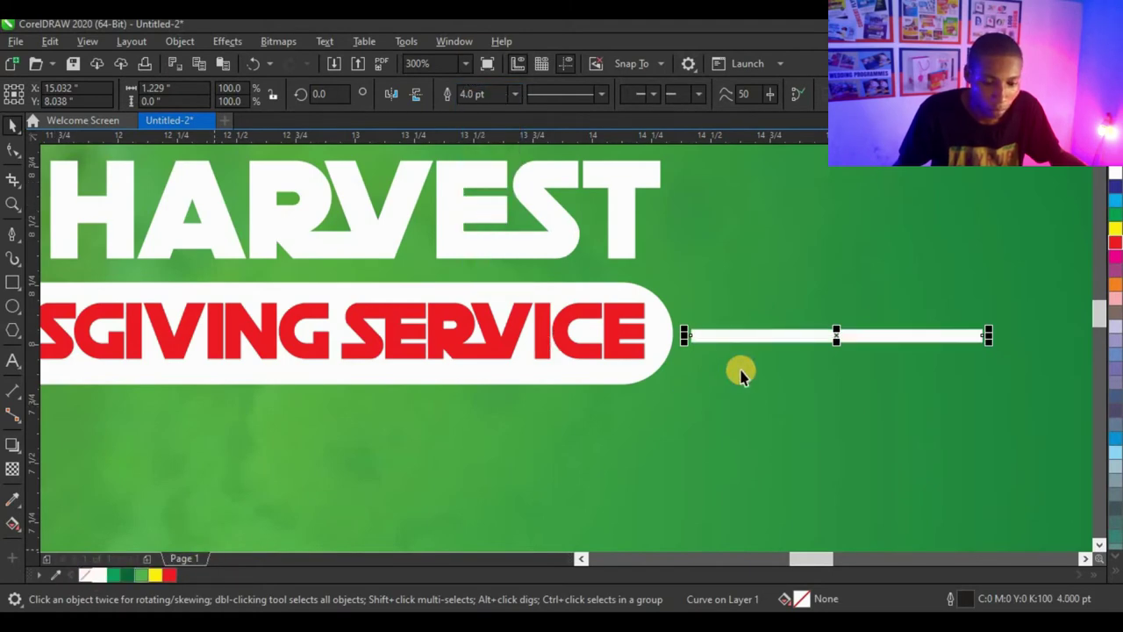
# Place a copy of the white line on the left side of the rounded bar, level with the original
pyautogui.scroll(-2, 829, 339)
pyautogui.moveTo(839, 339); pyautogui.dragTo(219, 359)
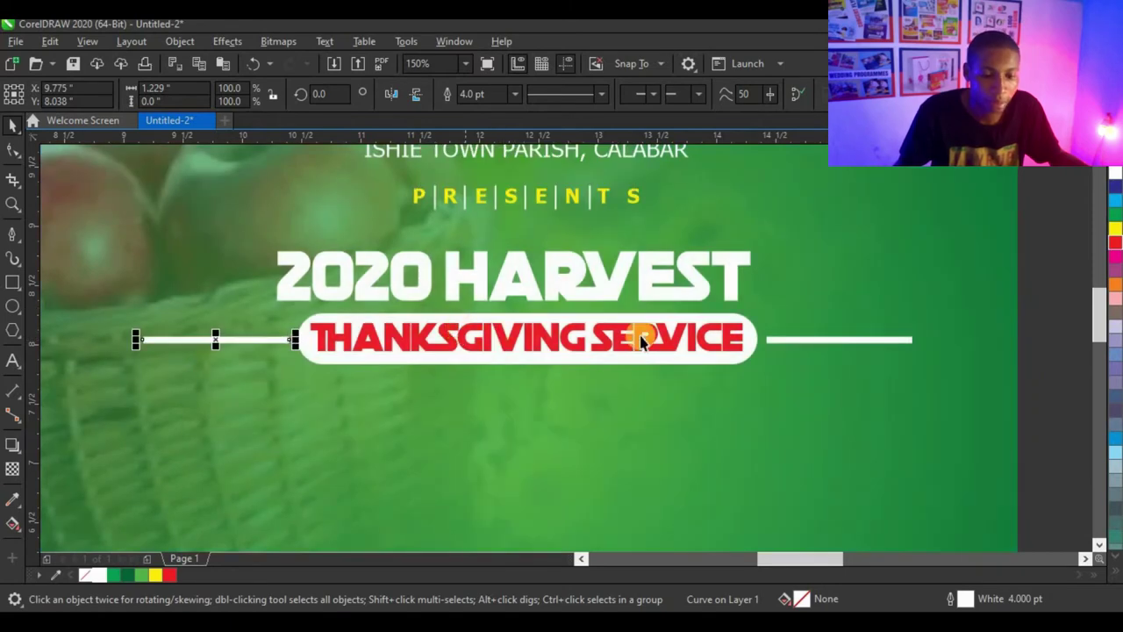
pyautogui.scroll(-4, 409, 353)
pyautogui.scroll(2, 473, 296)
pyautogui.scroll(-2, 602, 319)
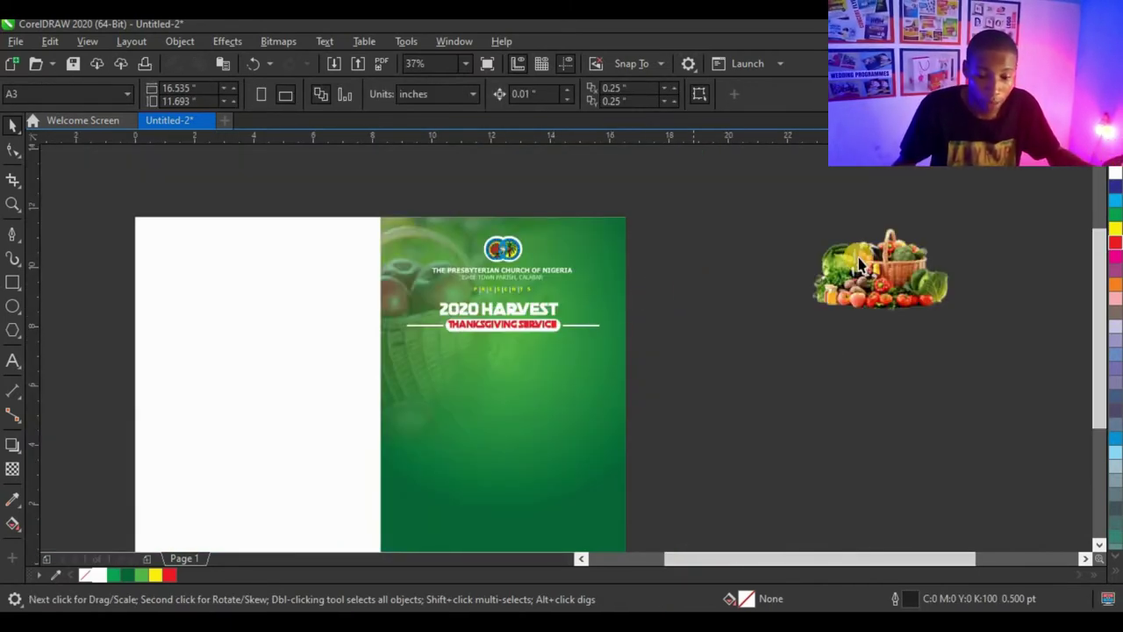
# Move the fruit and vegetable basket image from beside the page onto the green panel below the title
pyautogui.click(875, 288)
pyautogui.moveTo(876, 288); pyautogui.dragTo(534, 413)
pyautogui.click(595, 436)
pyautogui.keyDown('ctrl'); pyautogui.click(526, 373); pyautogui.keyUp('ctrl')
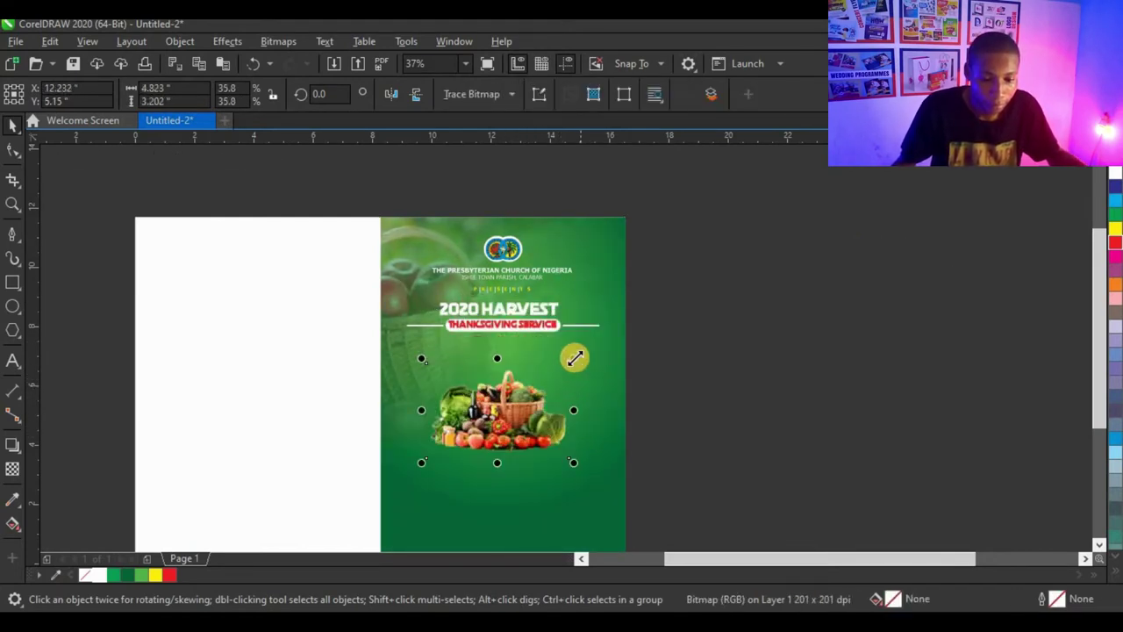
# Enlarge the basket image to about 6.06 by 4.03 inches and position it directly beneath the title
pyautogui.moveTo(571, 355); pyautogui.dragTo(594, 345)
pyautogui.scroll(2, 539, 403)
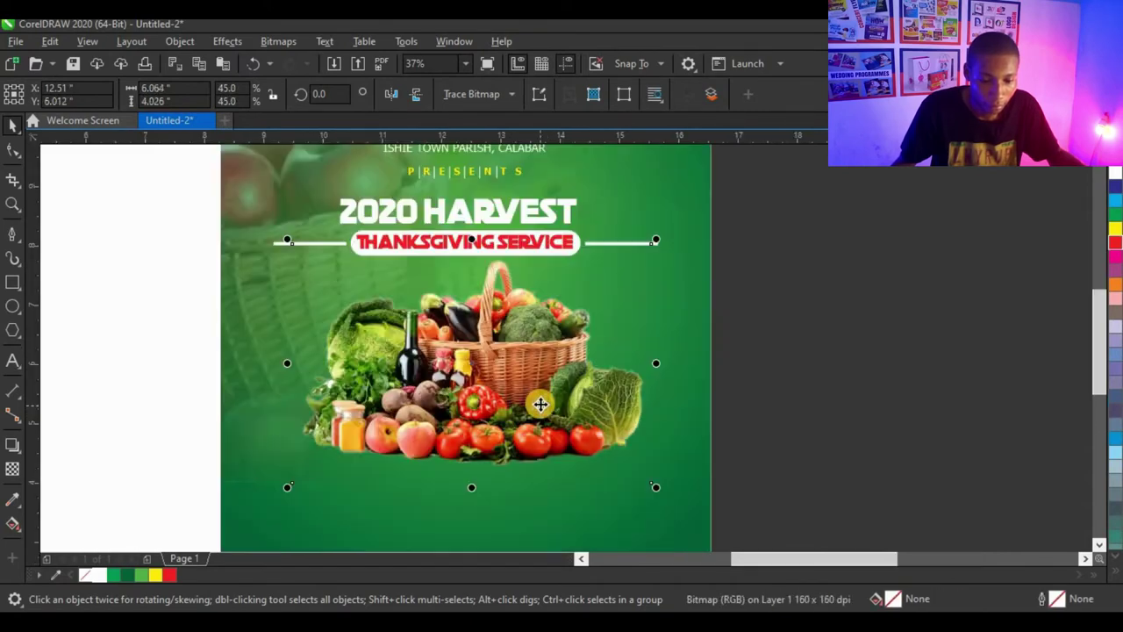
pyautogui.moveTo(533, 398); pyautogui.dragTo(532, 393)
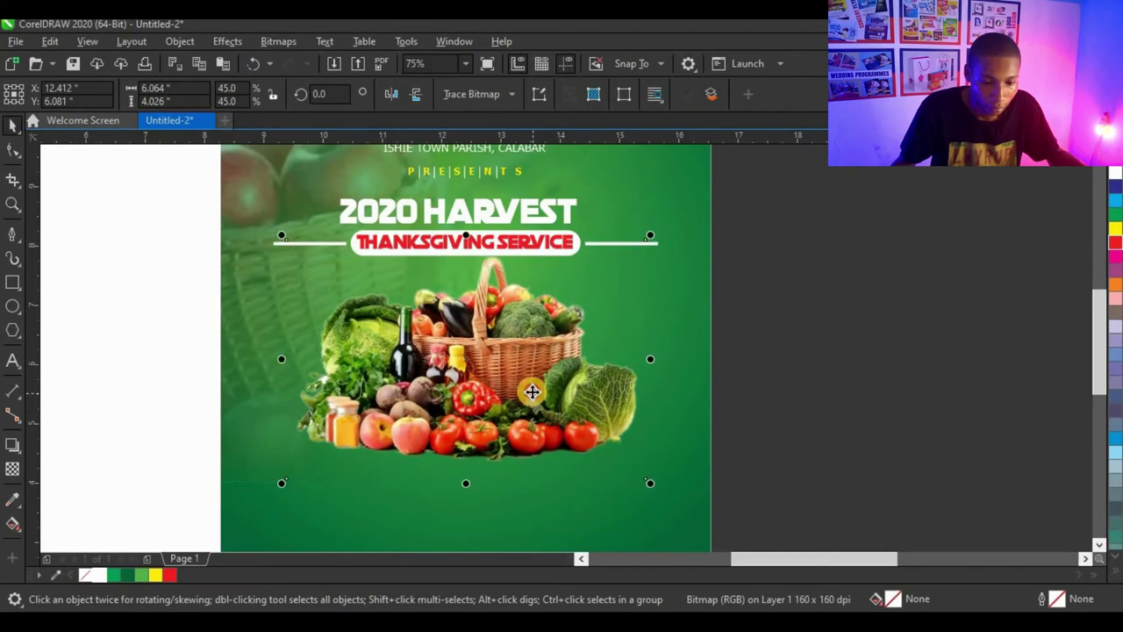
pyautogui.scroll(-2, 603, 415)
pyautogui.click(752, 339)
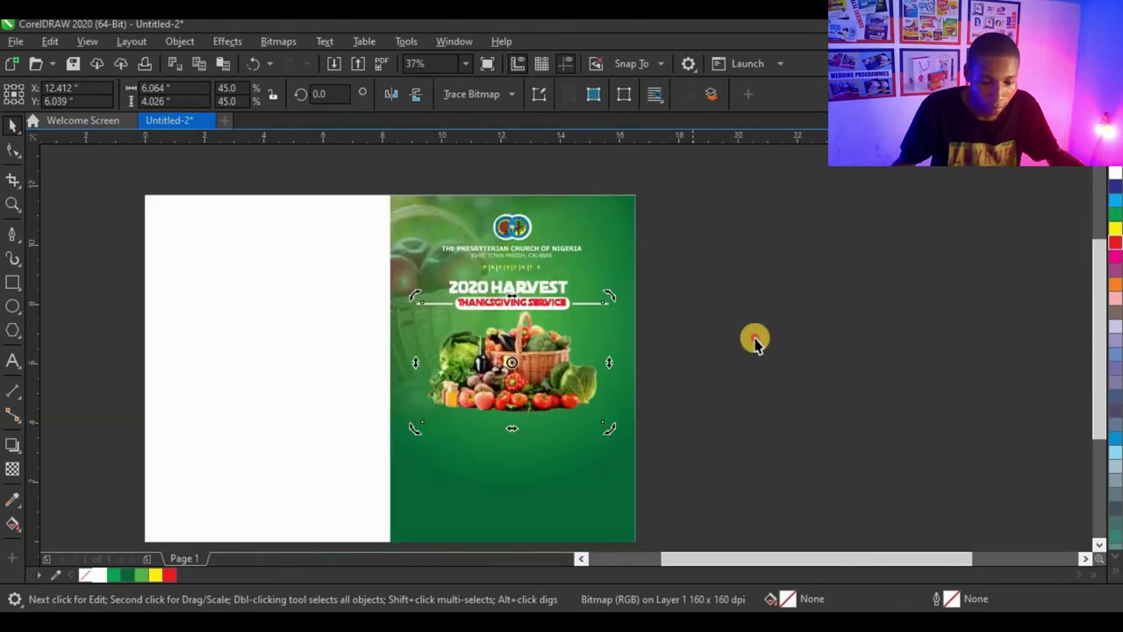
# Enlarge the basket image further from its lower corners to about 6.55 by 4.35 inches
pyautogui.scroll(-2, 589, 389)
pyautogui.scroll(2, 572, 377)
pyautogui.click(631, 373)
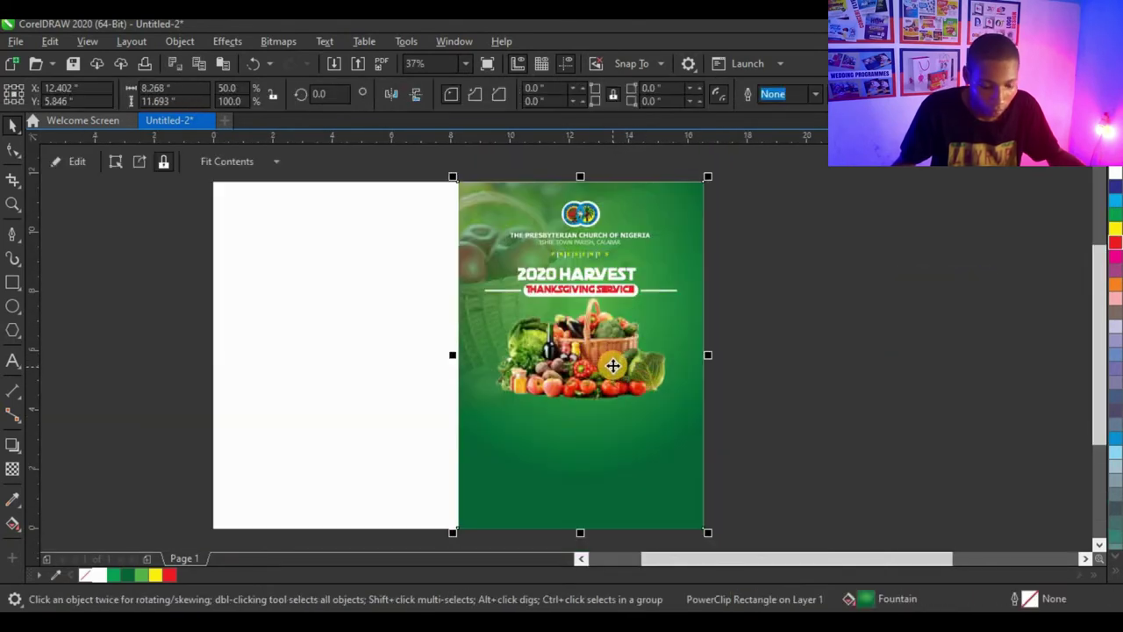
pyautogui.moveTo(668, 423)
pyautogui.mouseDown()
pyautogui.moveTo(672, 414)
pyautogui.moveTo(673, 428)
pyautogui.mouseUp()
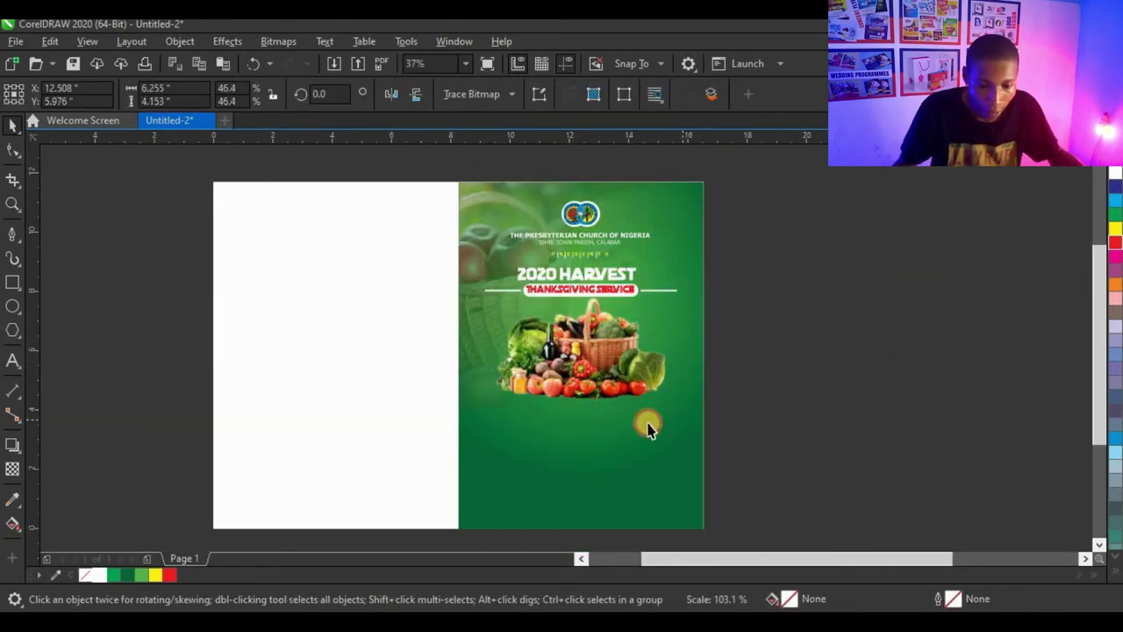
pyautogui.moveTo(487, 420); pyautogui.dragTo(478, 426)
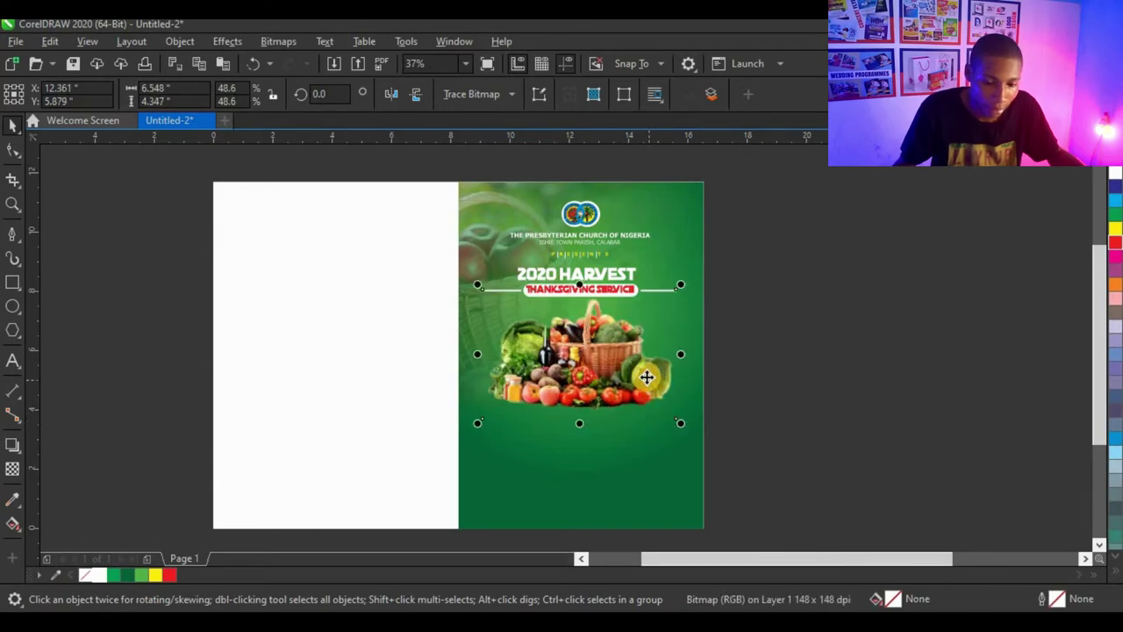
# Fine-tune the basket image's position beneath the title to about X 12.389, Y 5.962 inches
pyautogui.scroll(2, 646, 376)
pyautogui.scroll(-2, 638, 309)
pyautogui.click(747, 326)
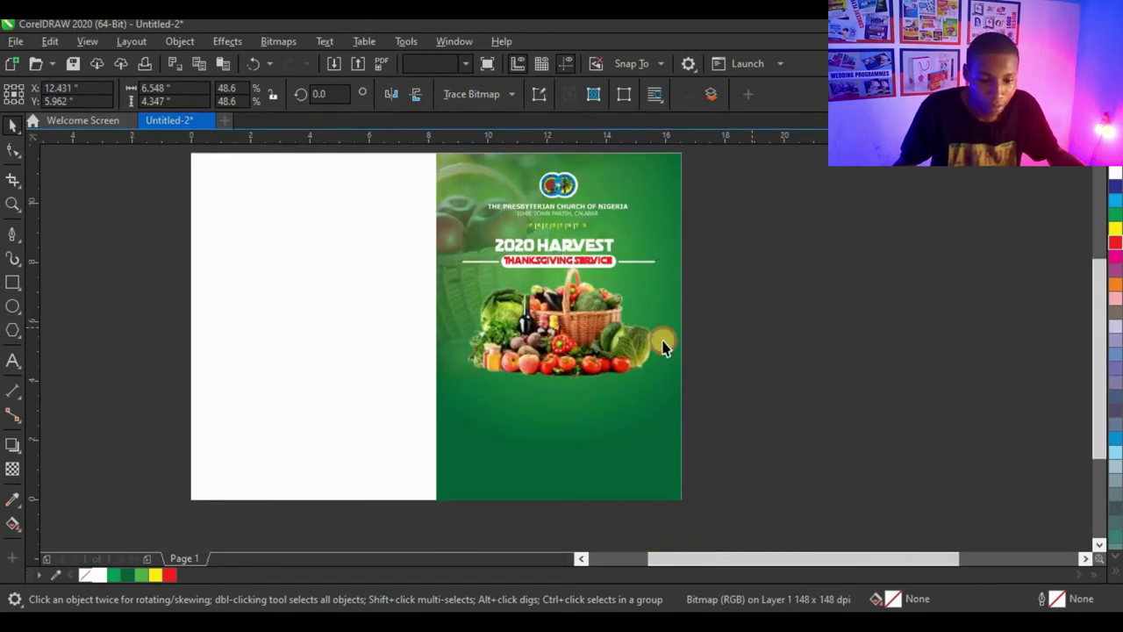
pyautogui.scroll(-2, 661, 343)
pyautogui.scroll(2, 652, 343)
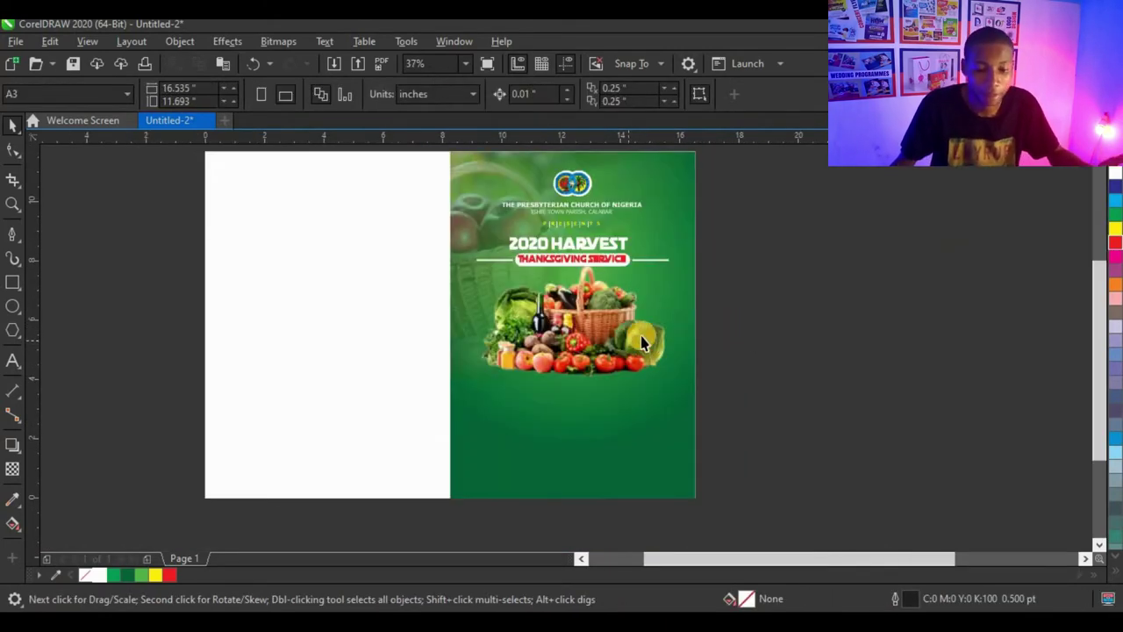
pyautogui.scroll(-2, 634, 340)
pyautogui.scroll(2, 594, 341)
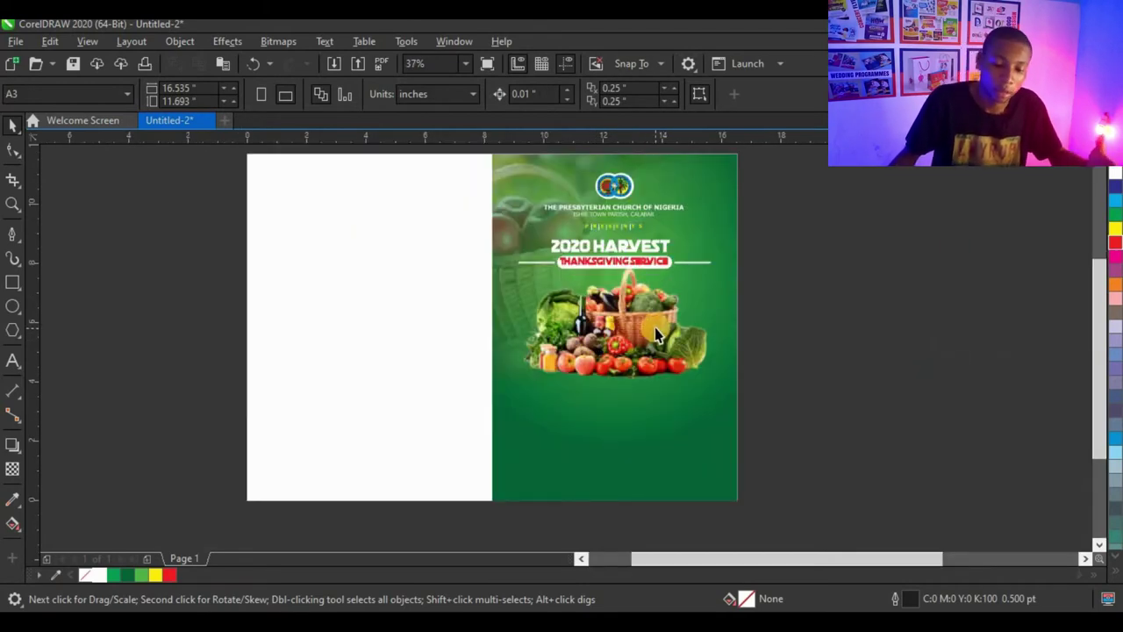
pyautogui.click(645, 335)
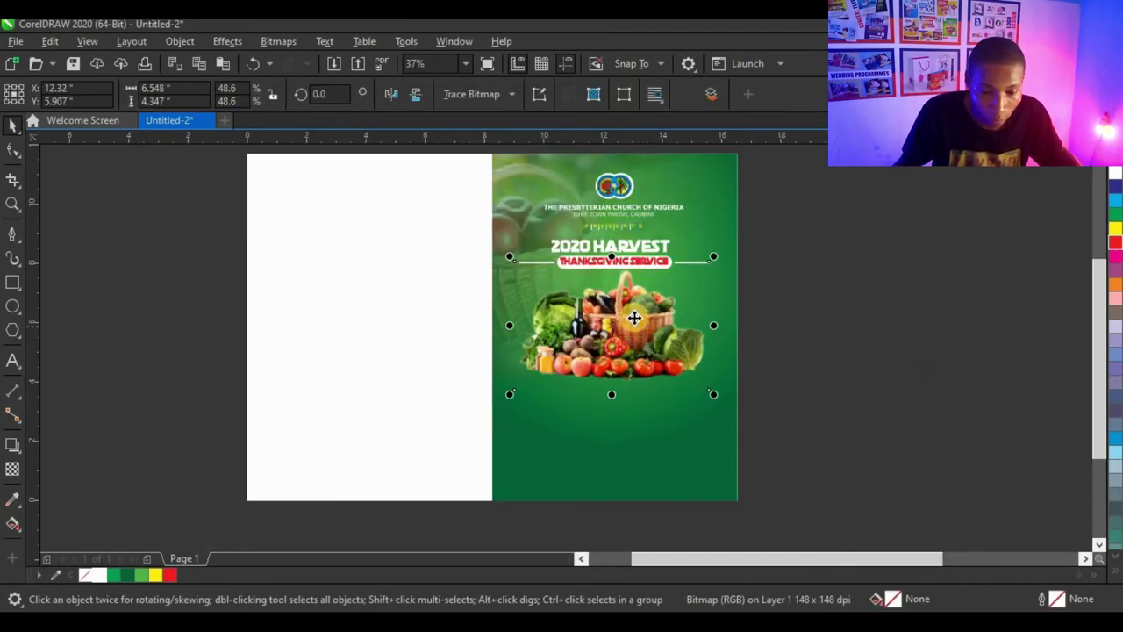
pyautogui.scroll(2, 634, 318)
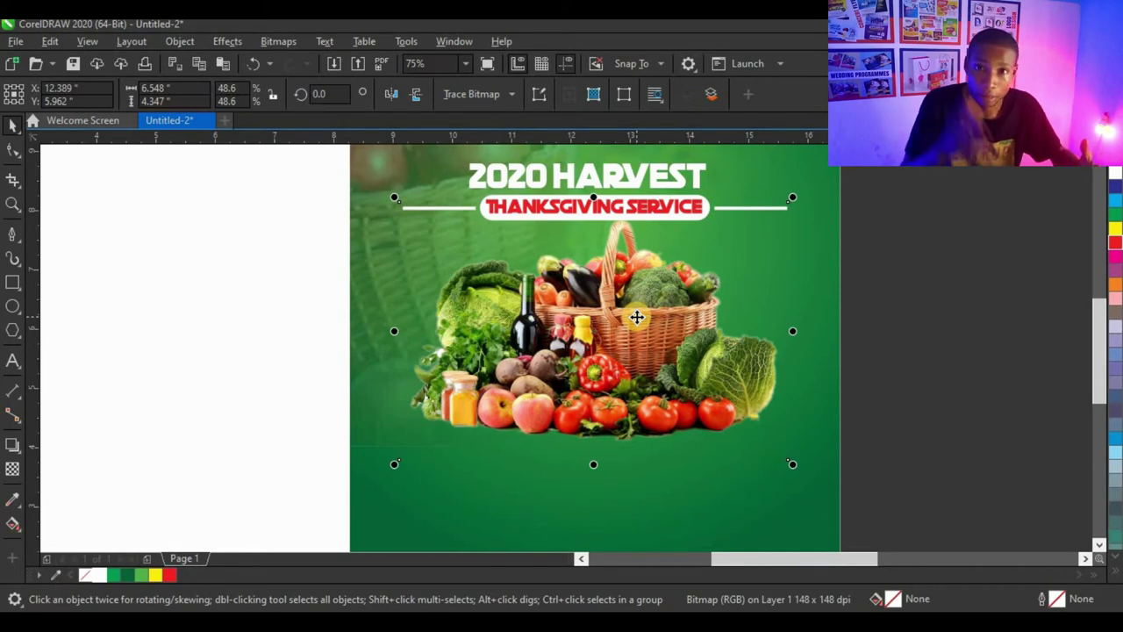
pyautogui.scroll(-1, 636, 318)
# Open the green panel's PowerClip contents for editing
pyautogui.click(742, 314)
pyautogui.click(635, 358)
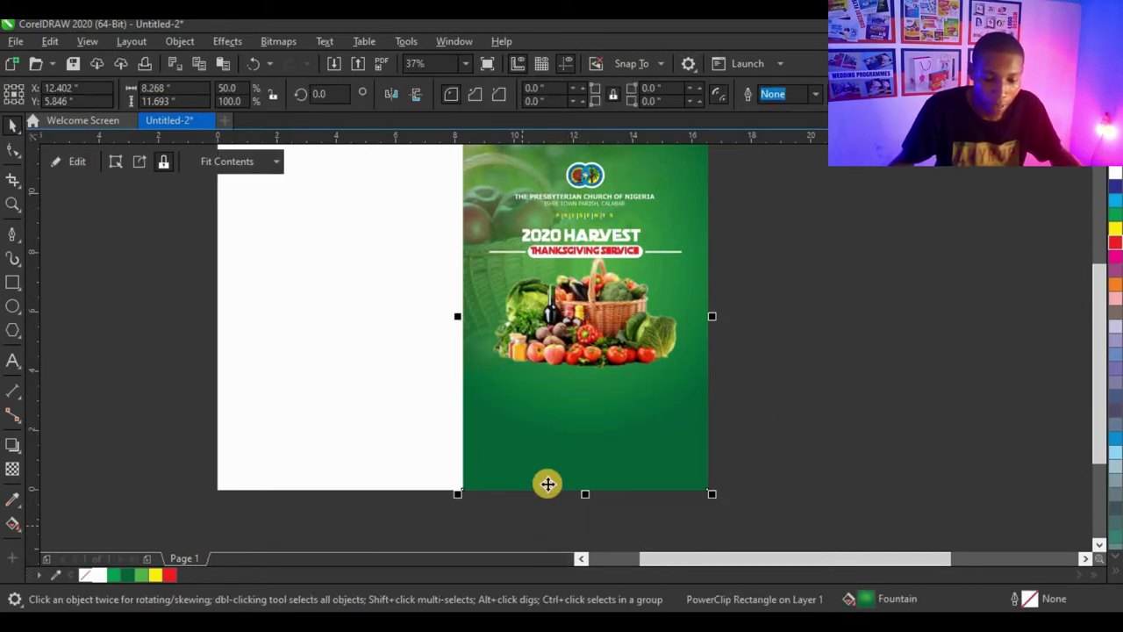
pyautogui.doubleClick(585, 436)
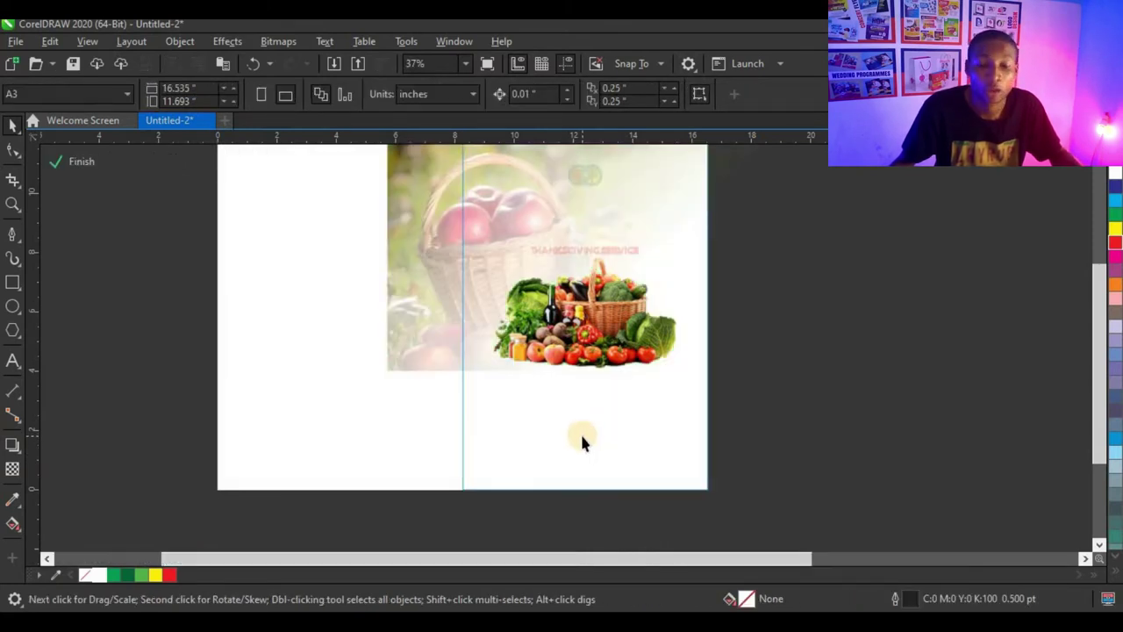
# Try a closed curved Pen shape, about 10.76 by 8.92 inches, over the panel's lower part, and delete it
pyautogui.scroll(-2, 584, 421)
pyautogui.scroll(1, 605, 351)
pyautogui.scroll(1, 614, 328)
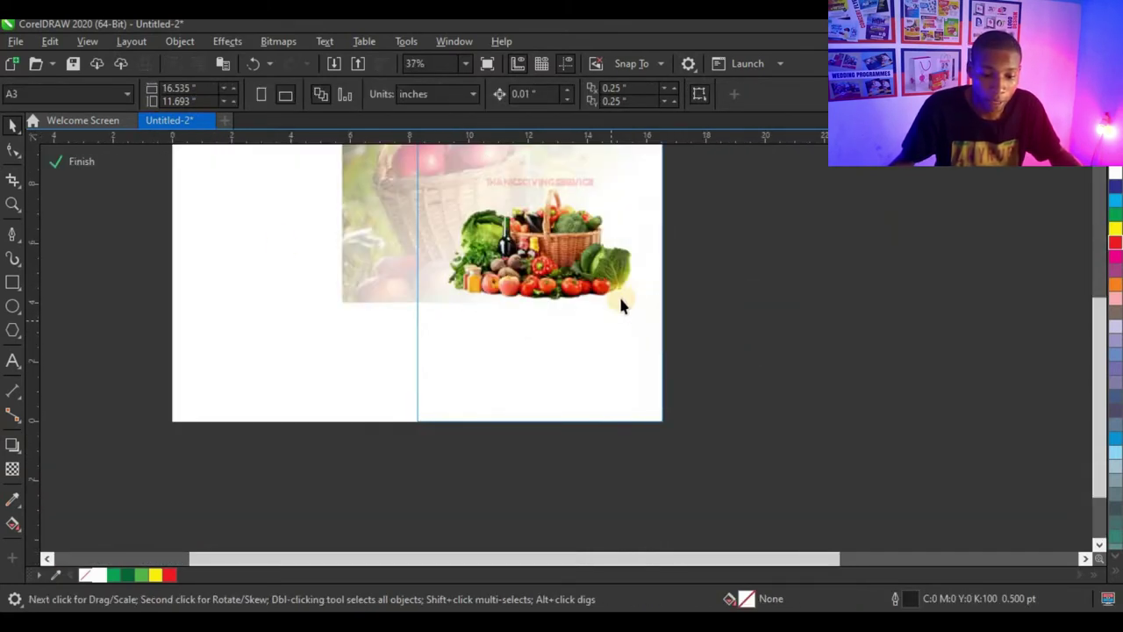
pyautogui.click(13, 232)
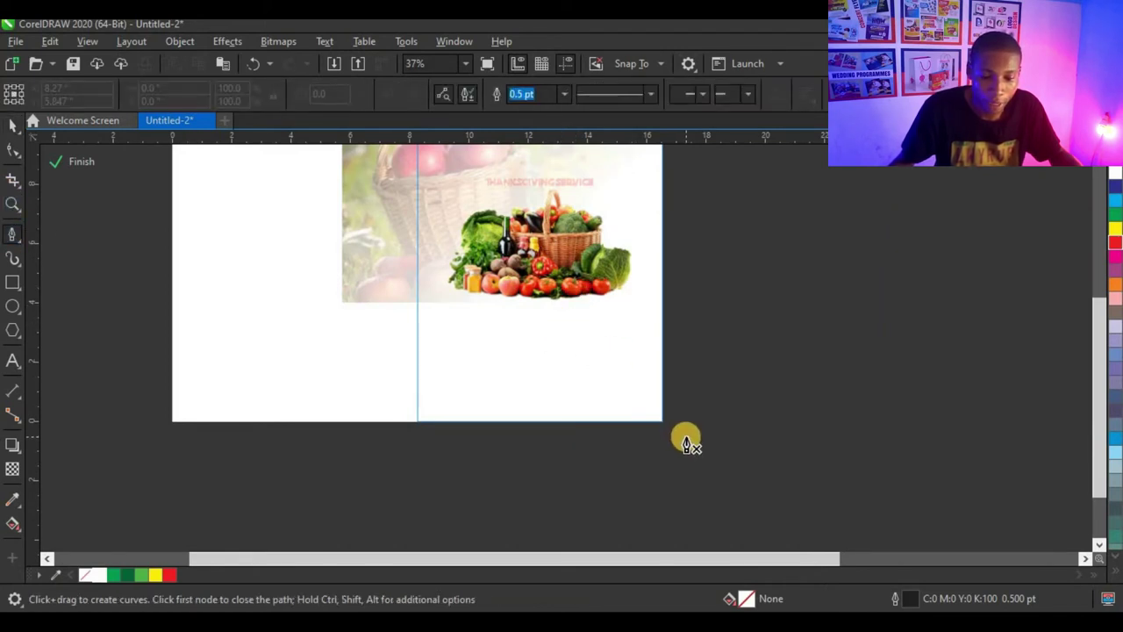
pyautogui.click(683, 369)
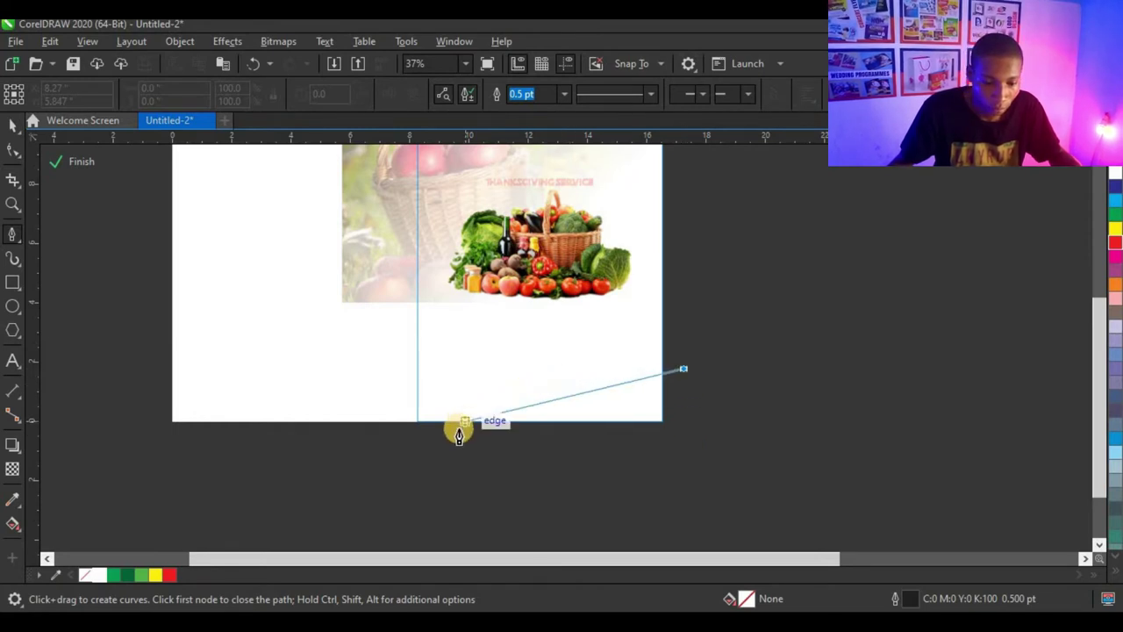
pyautogui.moveTo(450, 434); pyautogui.dragTo(497, 534)
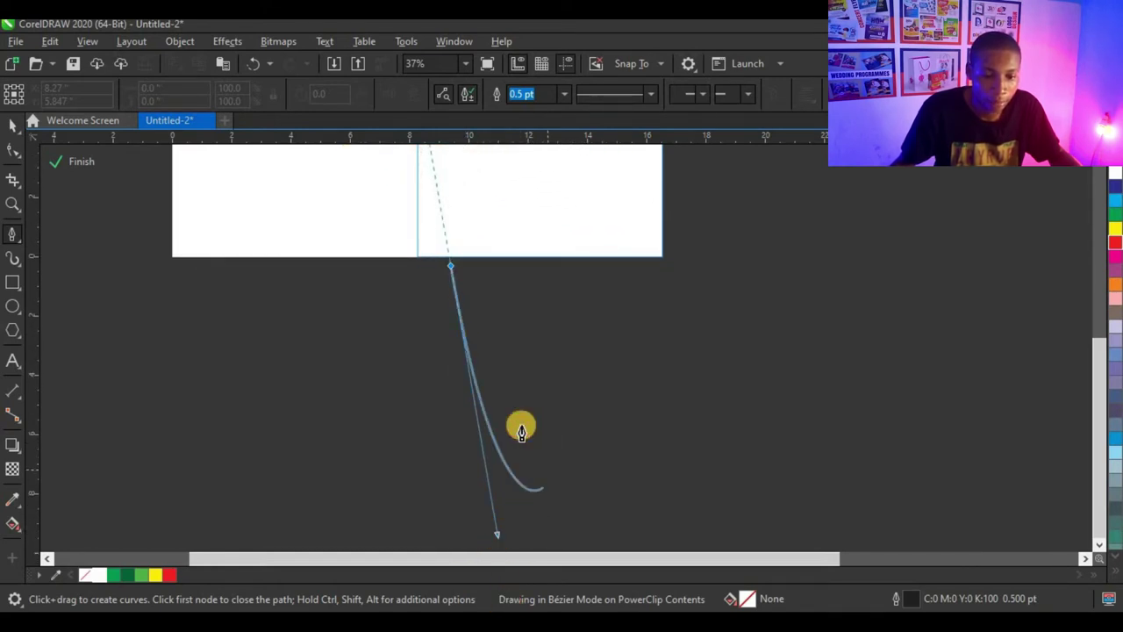
pyautogui.scroll(-1, 520, 426)
pyautogui.scroll(1, 526, 279)
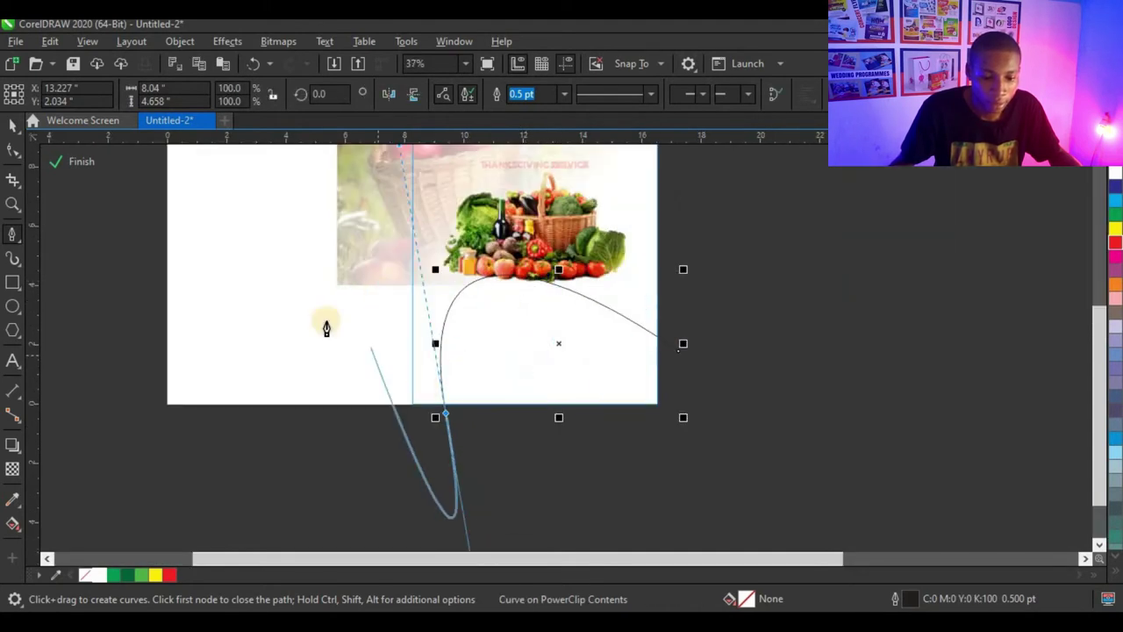
pyautogui.click(759, 436)
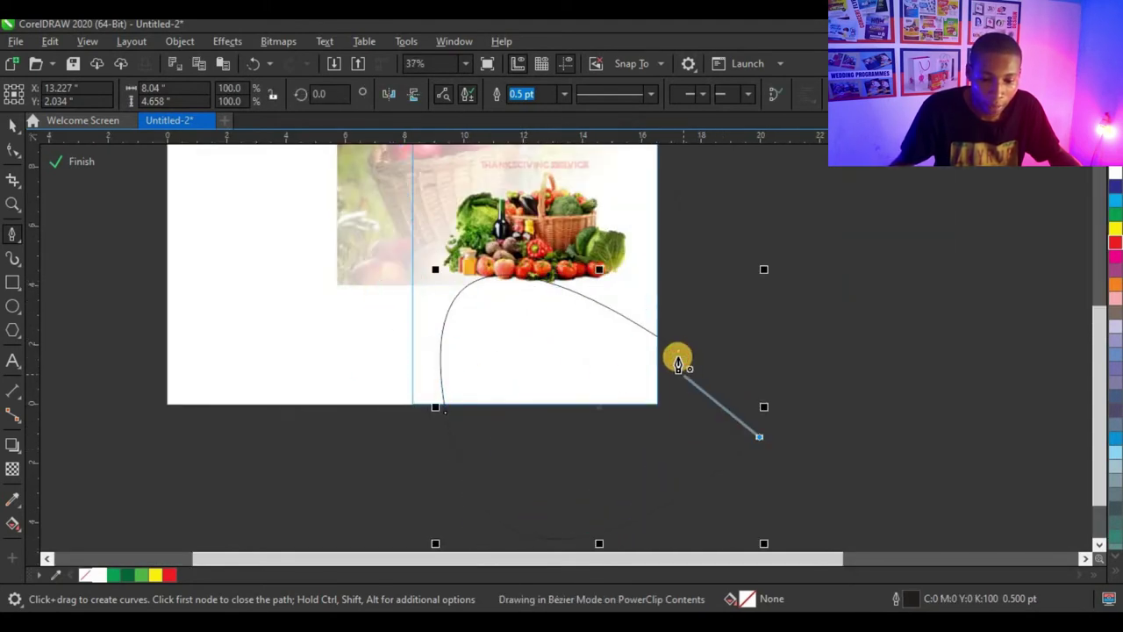
pyautogui.click(678, 353)
pyautogui.click(17, 125)
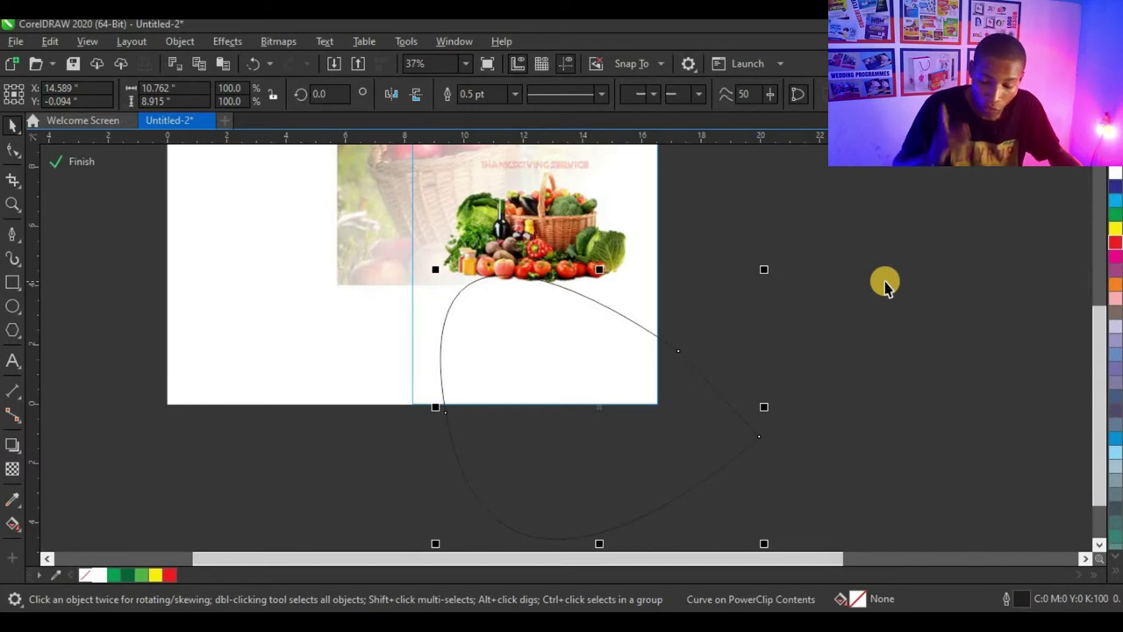
pyautogui.press('Delete')
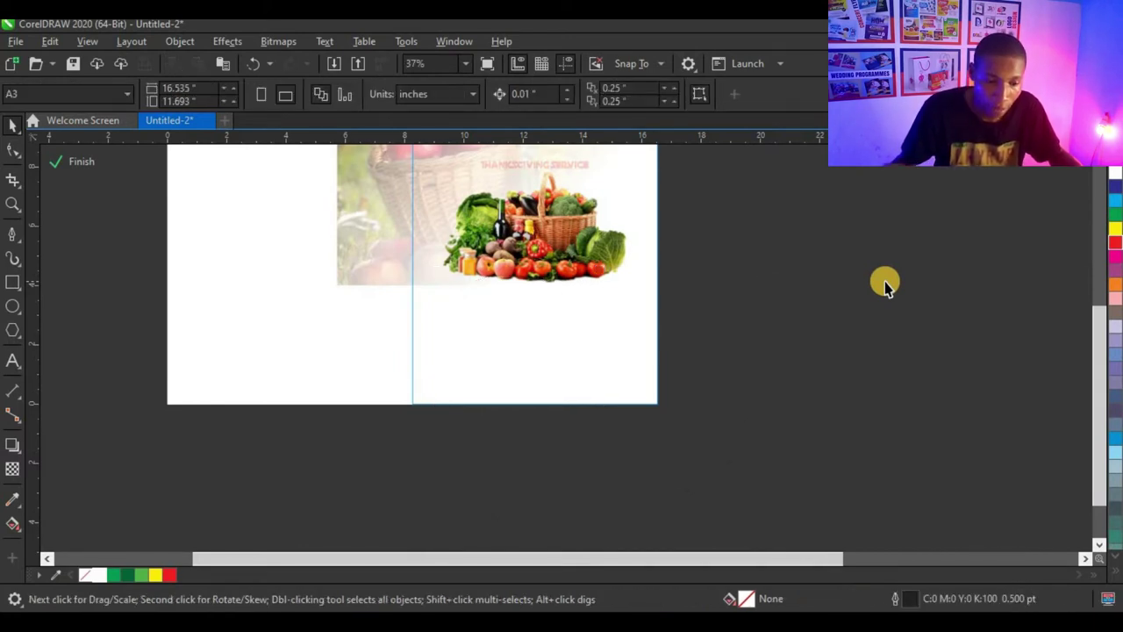
# Draw a closed curved Pen shape, about 10.02 by 9.92 inches, arching below the basket and extending beyond the panel's lower and outer edges
pyautogui.click(8, 232)
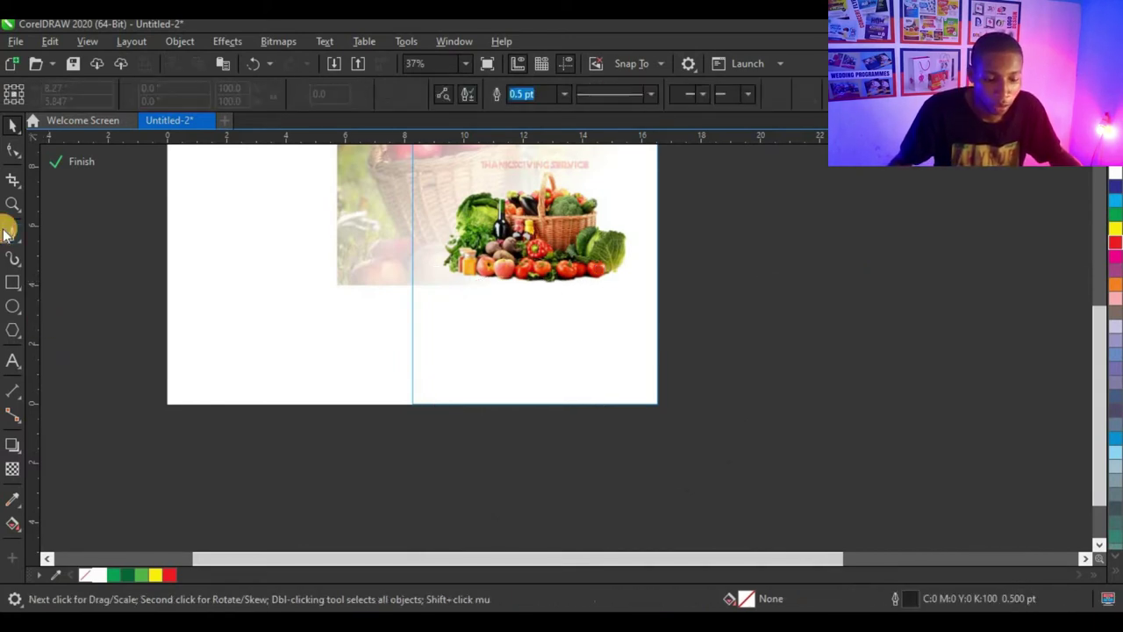
pyautogui.click(675, 343)
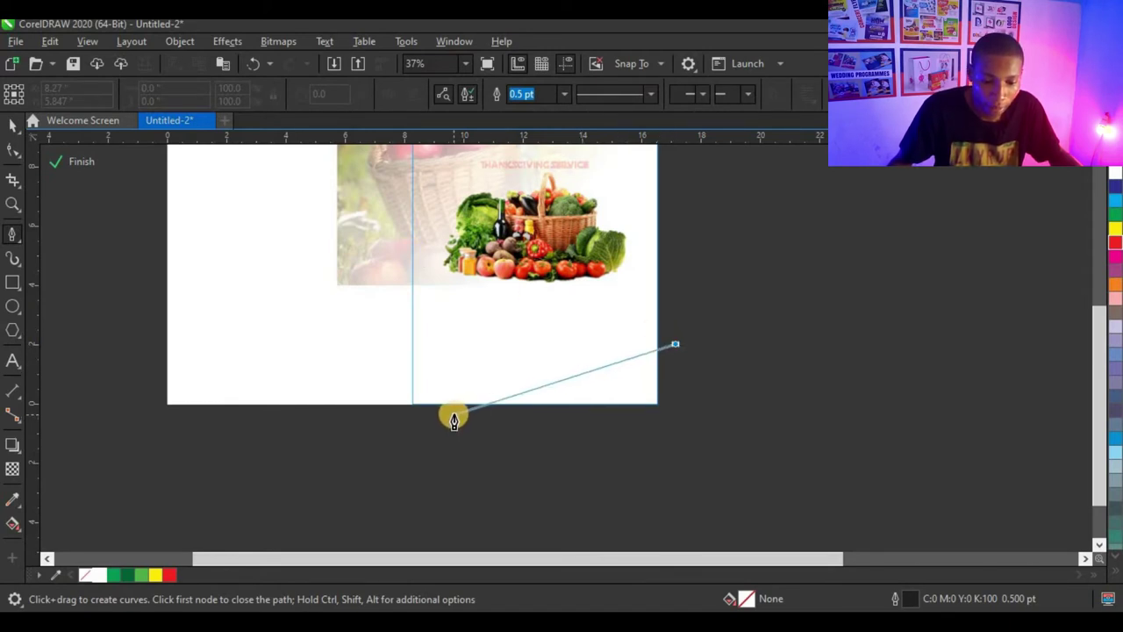
pyautogui.moveTo(454, 413); pyautogui.dragTo(522, 524)
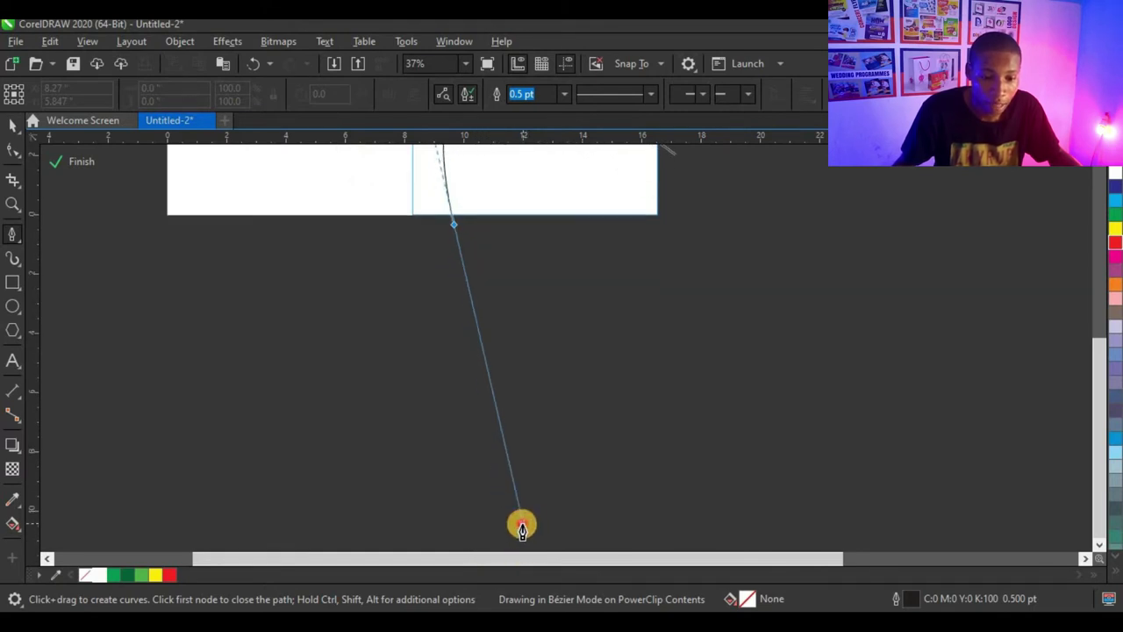
pyautogui.scroll(-1, 513, 345)
pyautogui.scroll(1, 545, 221)
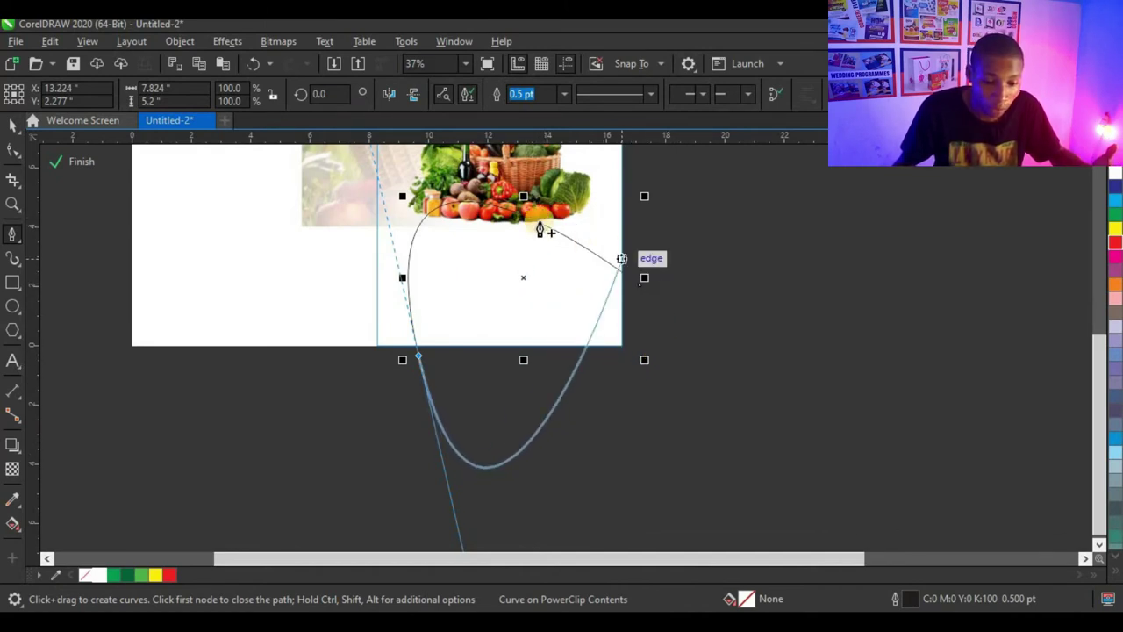
pyautogui.click(704, 379)
pyautogui.click(691, 313)
pyautogui.click(647, 288)
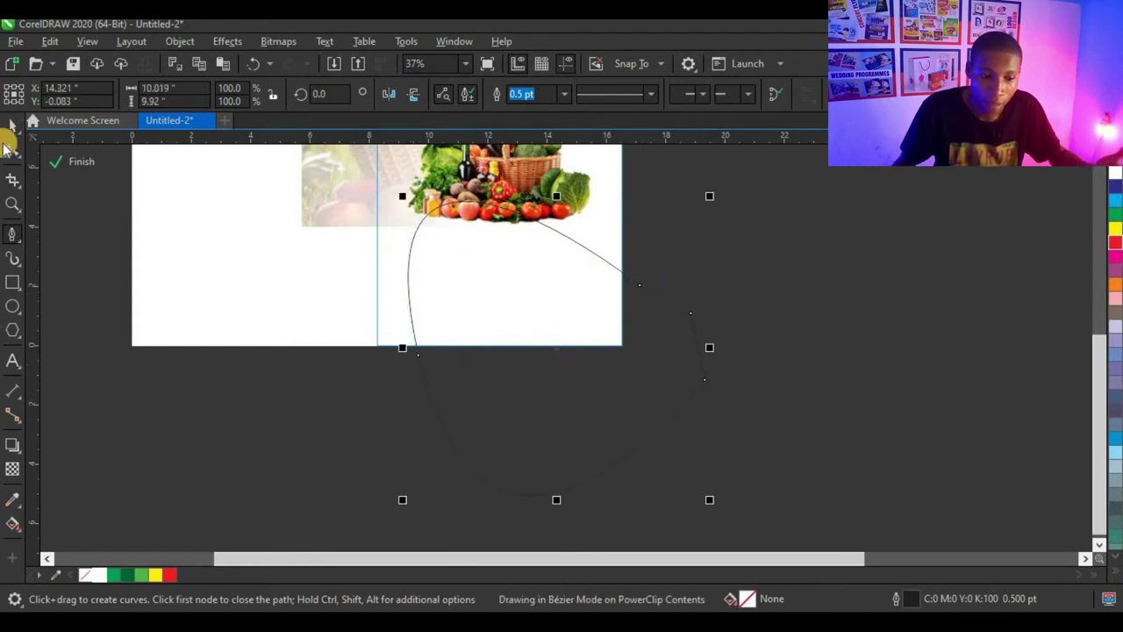
# Remove the curved shape's outline and fill it with orange (C0 M60 Y100 K0)
pyautogui.click(12, 127)
pyautogui.click(93, 577)
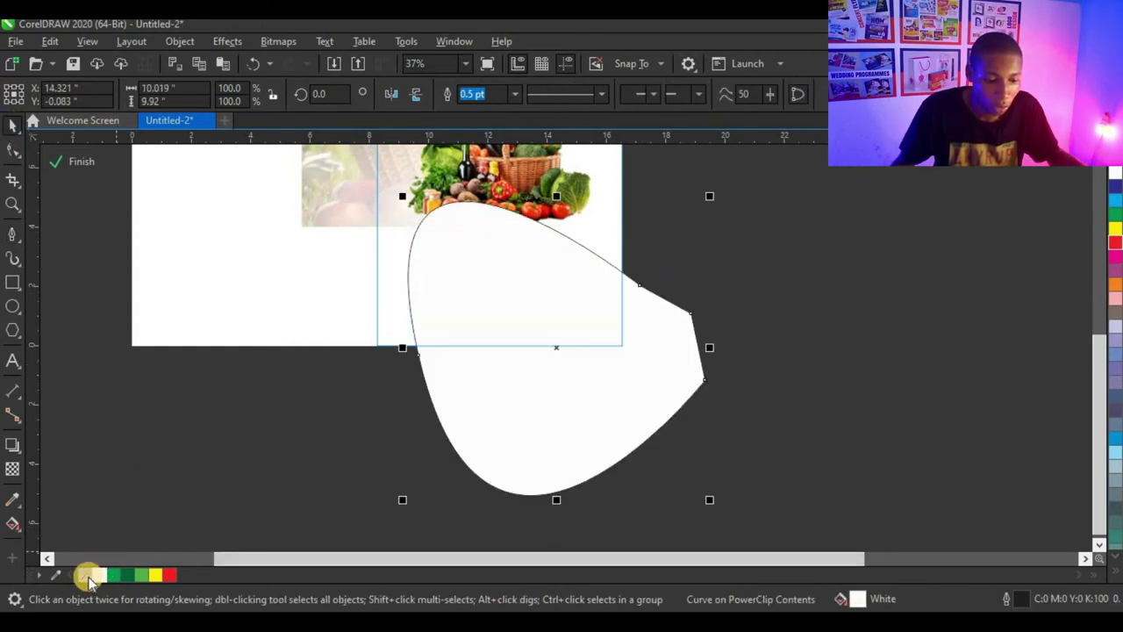
pyautogui.rightClick(88, 576)
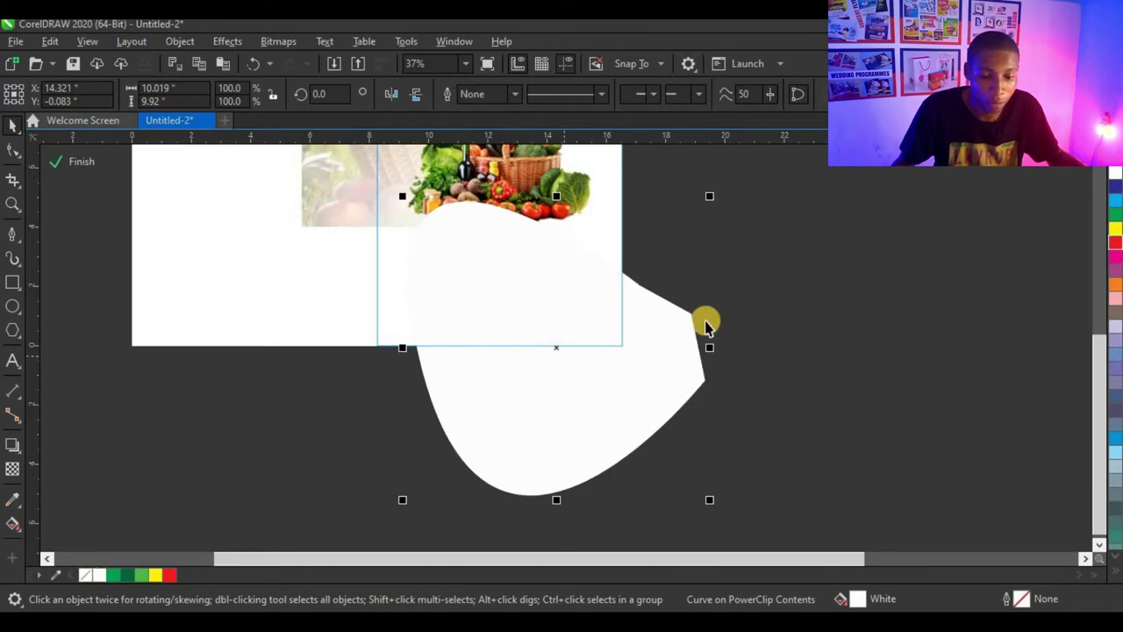
pyautogui.scroll(-2, 631, 348)
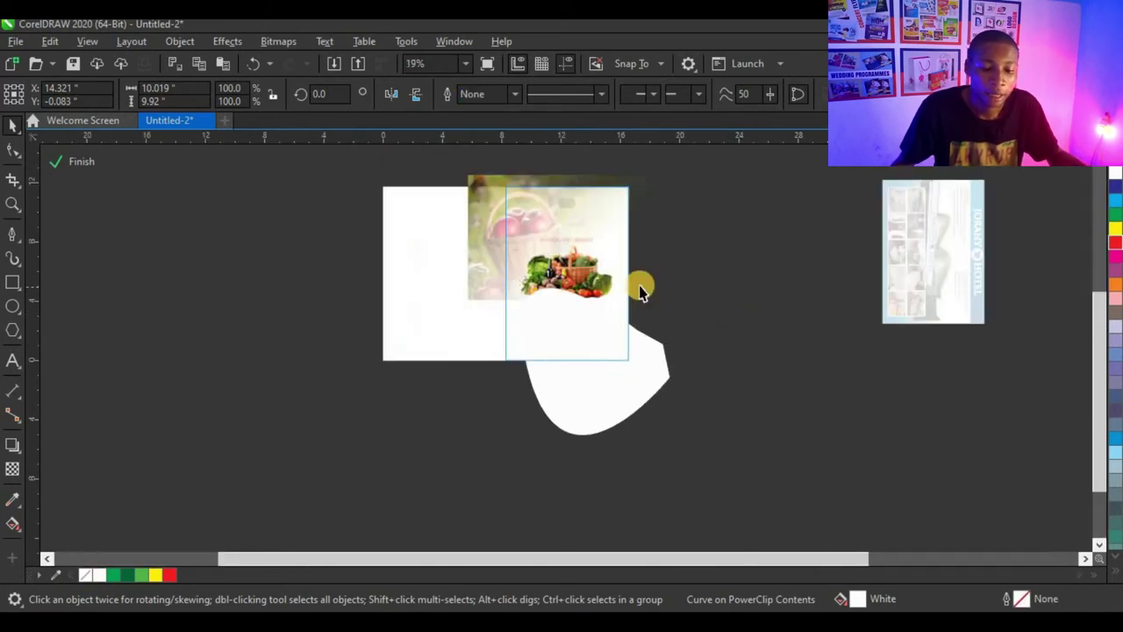
pyautogui.scroll(2, 639, 288)
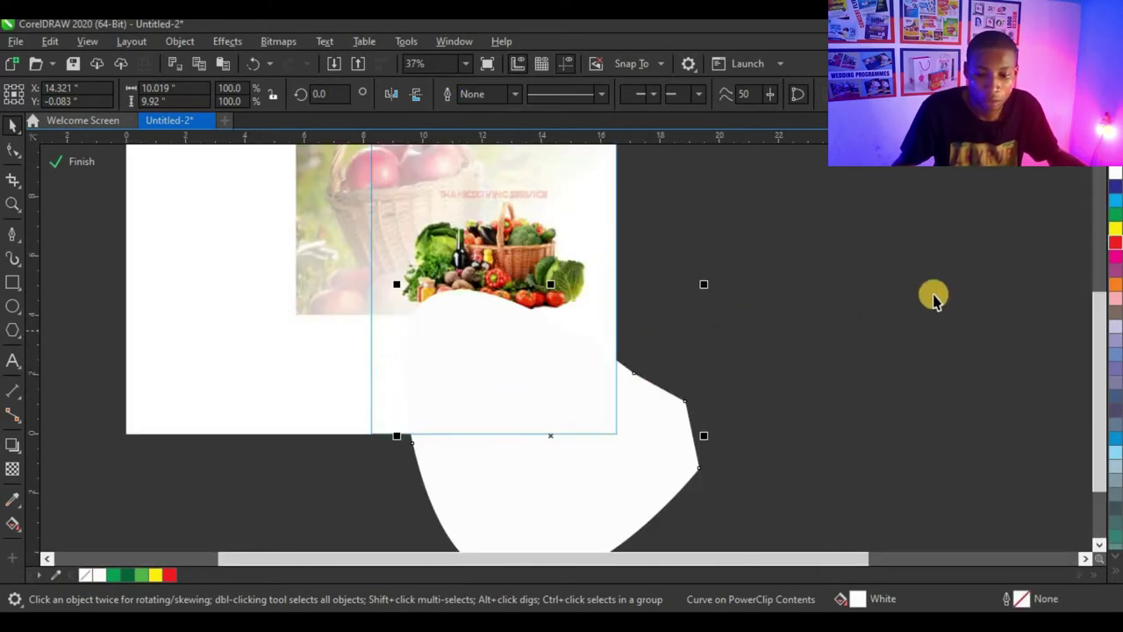
pyautogui.click(1113, 283)
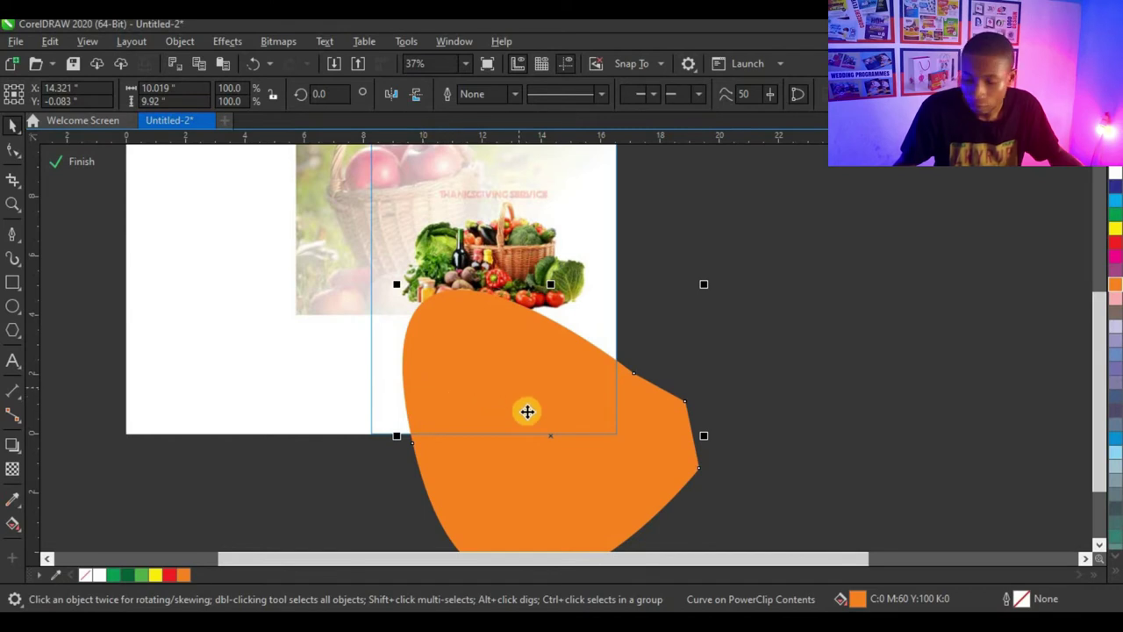
# Finish editing the green panel's PowerClip contents with the orange shape inside
pyautogui.click(570, 403)
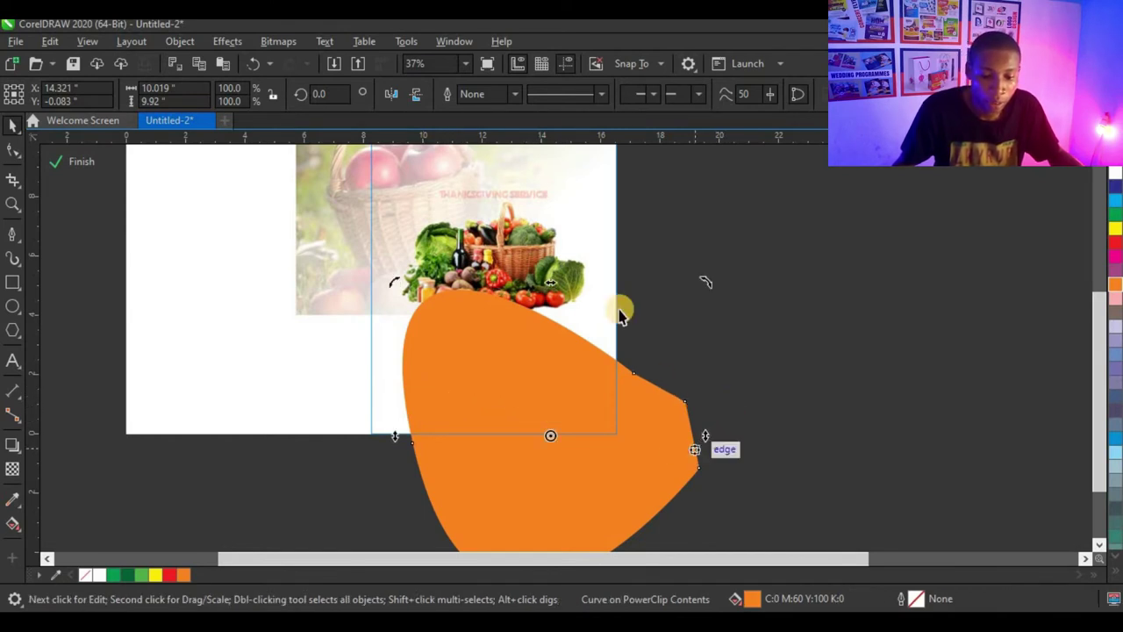
pyautogui.moveTo(708, 441); pyautogui.dragTo(710, 394)
pyautogui.rightClick(710, 396)
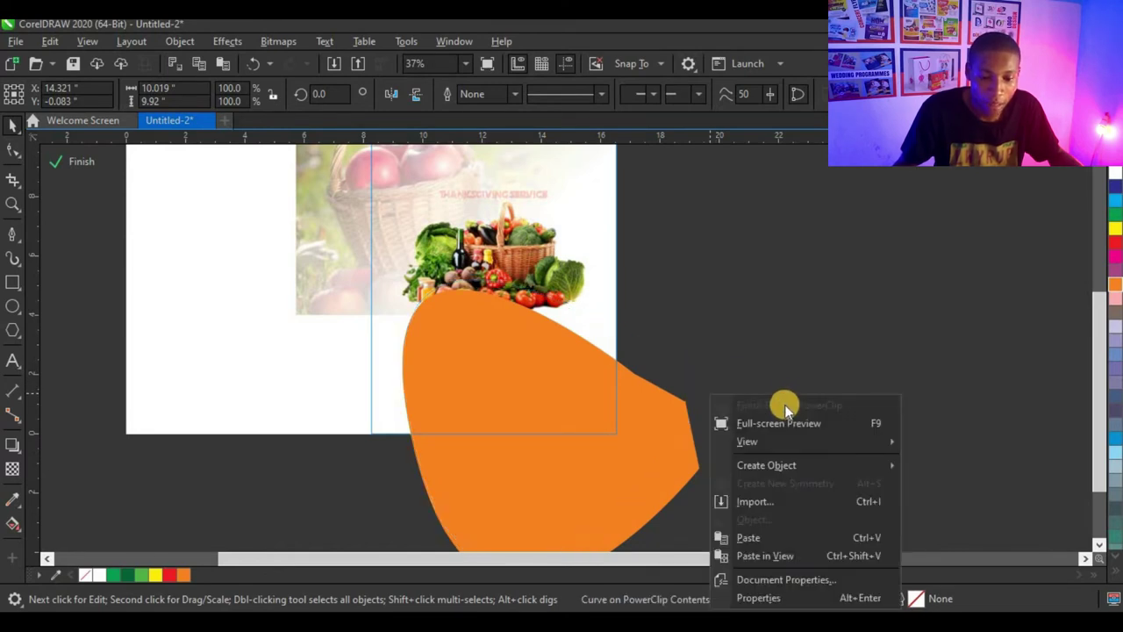
# Make a vertically skewed copy of the orange curved shape, with its far side raised, and fill the copy yellow
pyautogui.click(780, 296)
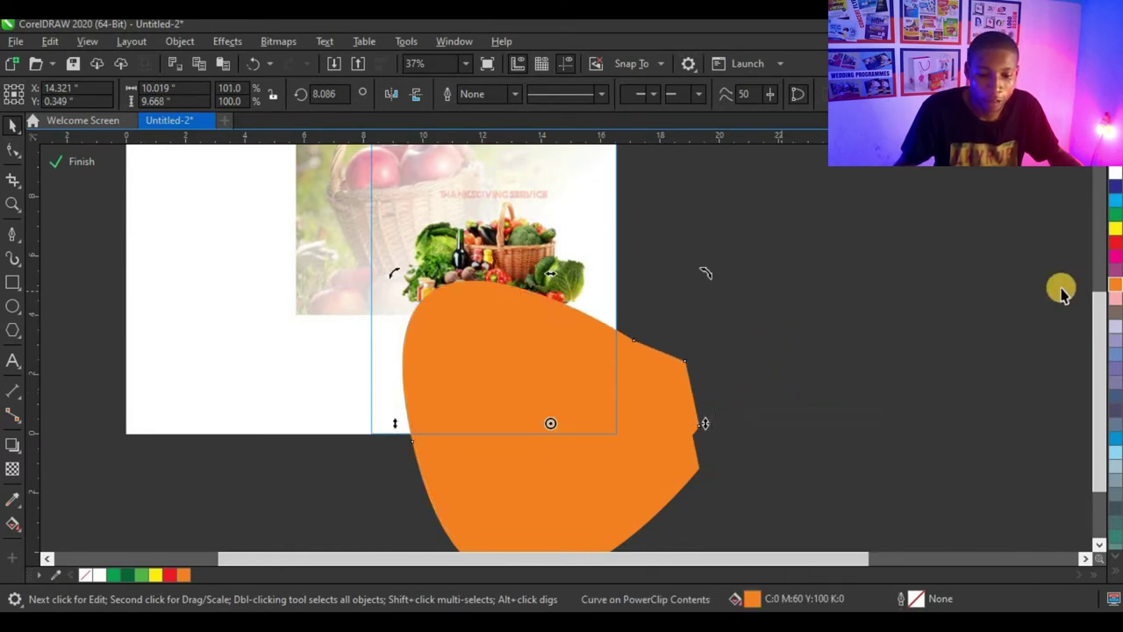
pyautogui.click(1113, 229)
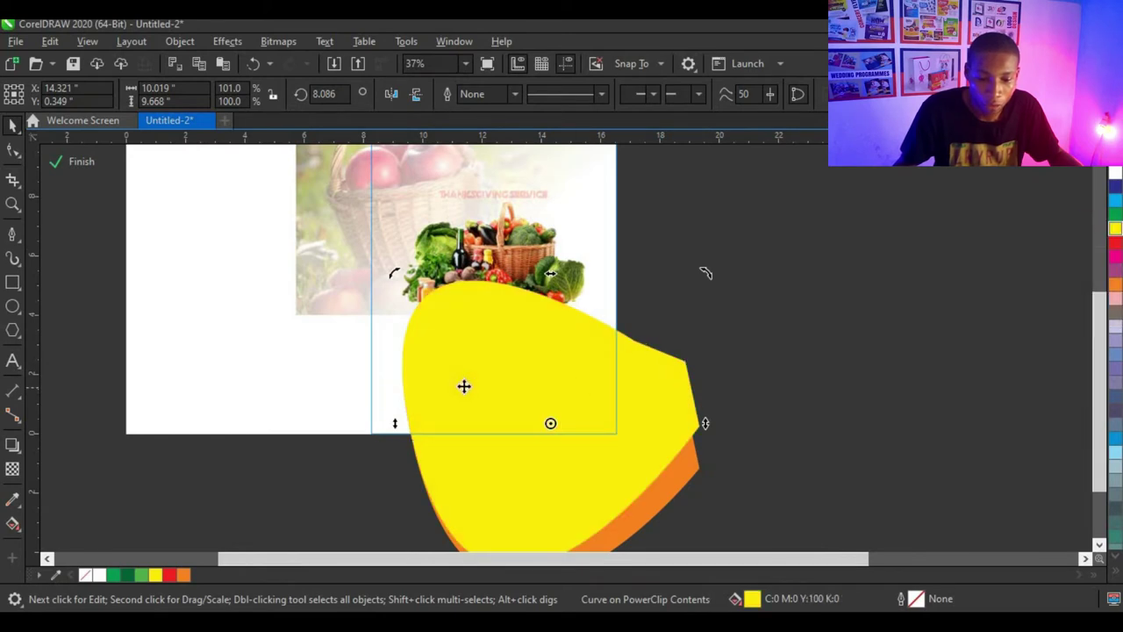
pyautogui.scroll(-1, 555, 344)
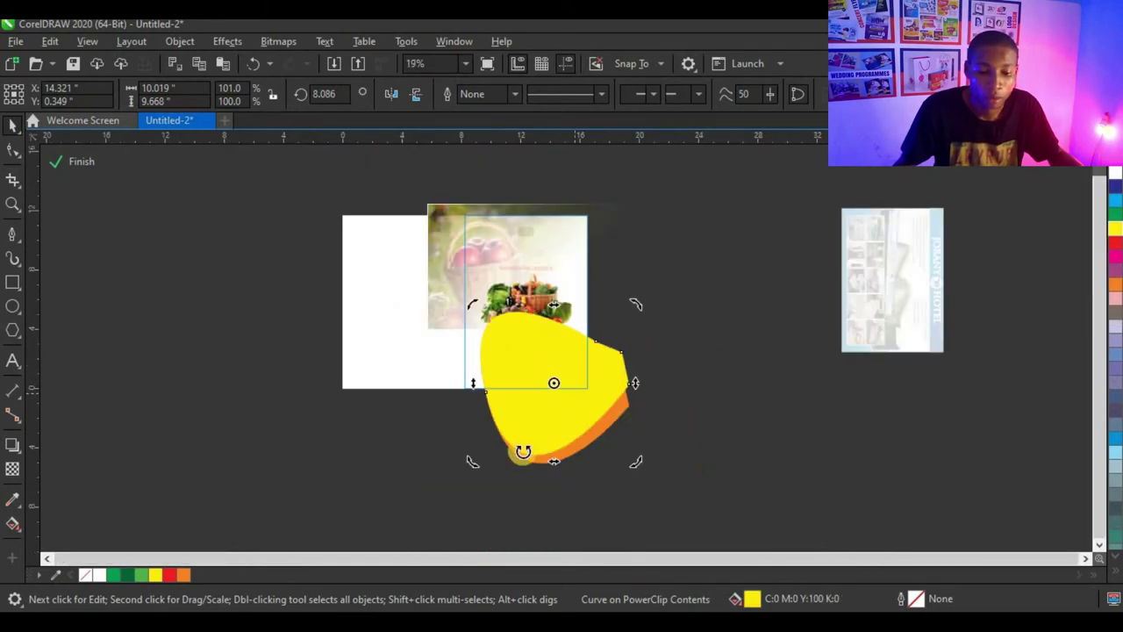
pyautogui.scroll(1, 520, 444)
# Make a copy of the orange shape skewed horizontally toward the left, fill it red and send it behind the yellow shape
pyautogui.click(729, 416)
pyautogui.click(690, 408)
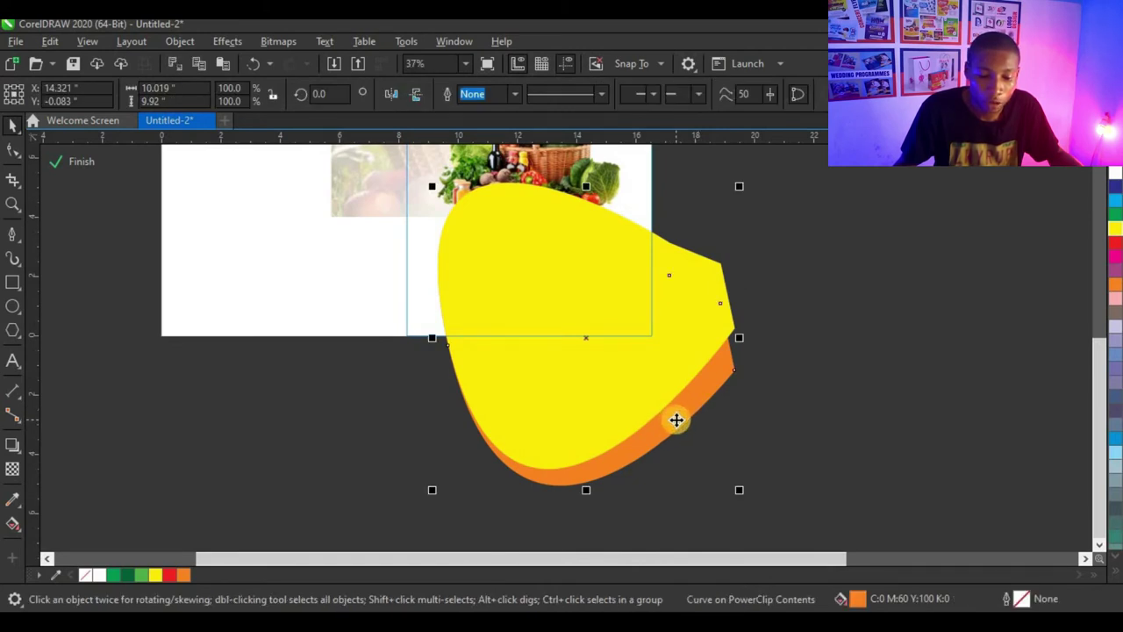
pyautogui.click(674, 419)
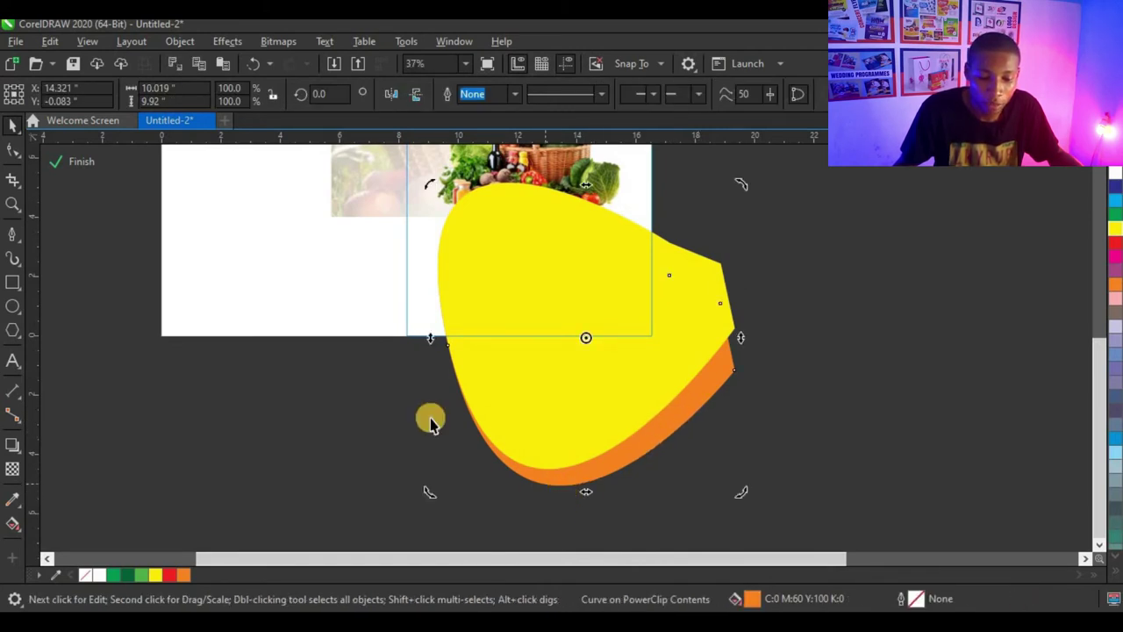
pyautogui.moveTo(580, 494); pyautogui.dragTo(488, 511)
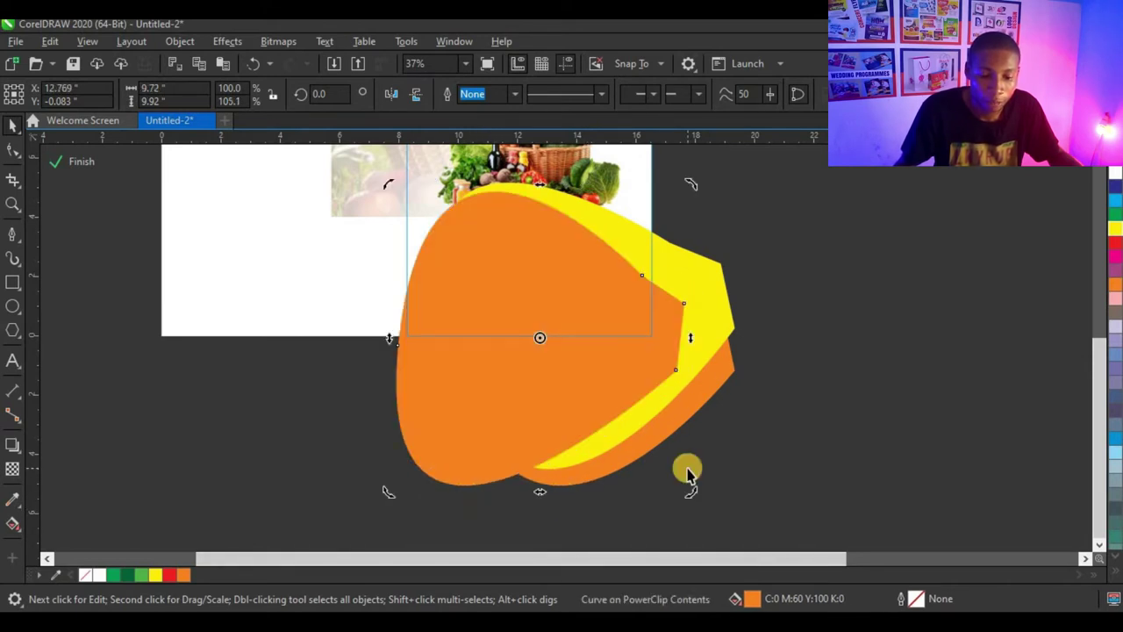
pyautogui.click(1115, 245)
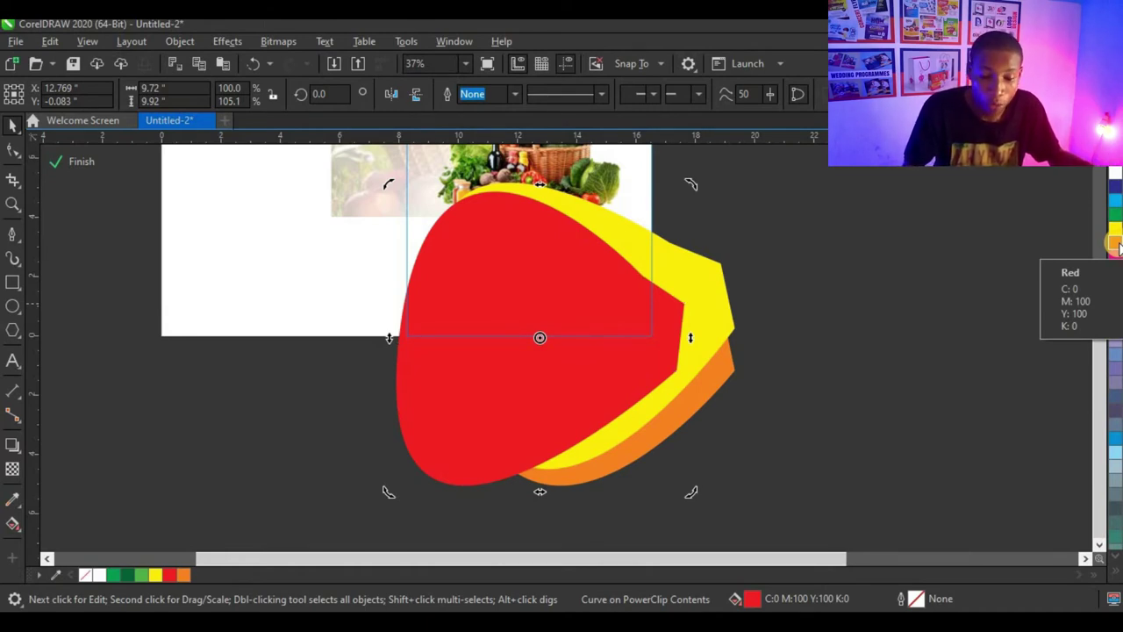
pyautogui.hotkey('ctrl', 'pagedown')
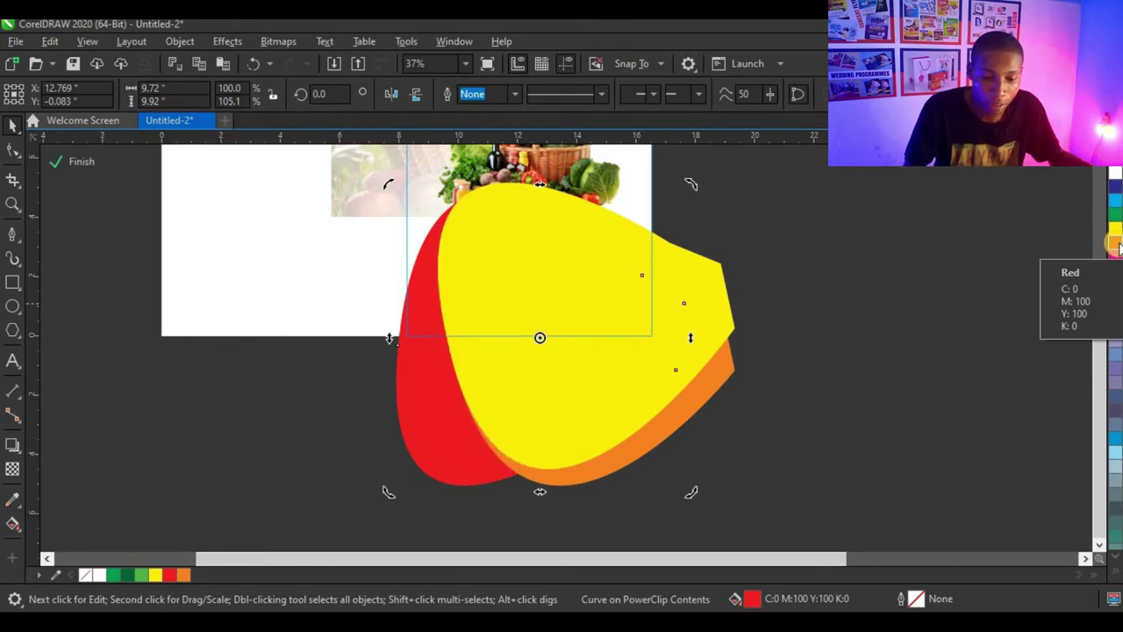
# Send the yellow shape behind the orange one and fill the orange shape white
pyautogui.click(666, 355)
pyautogui.click(665, 358)
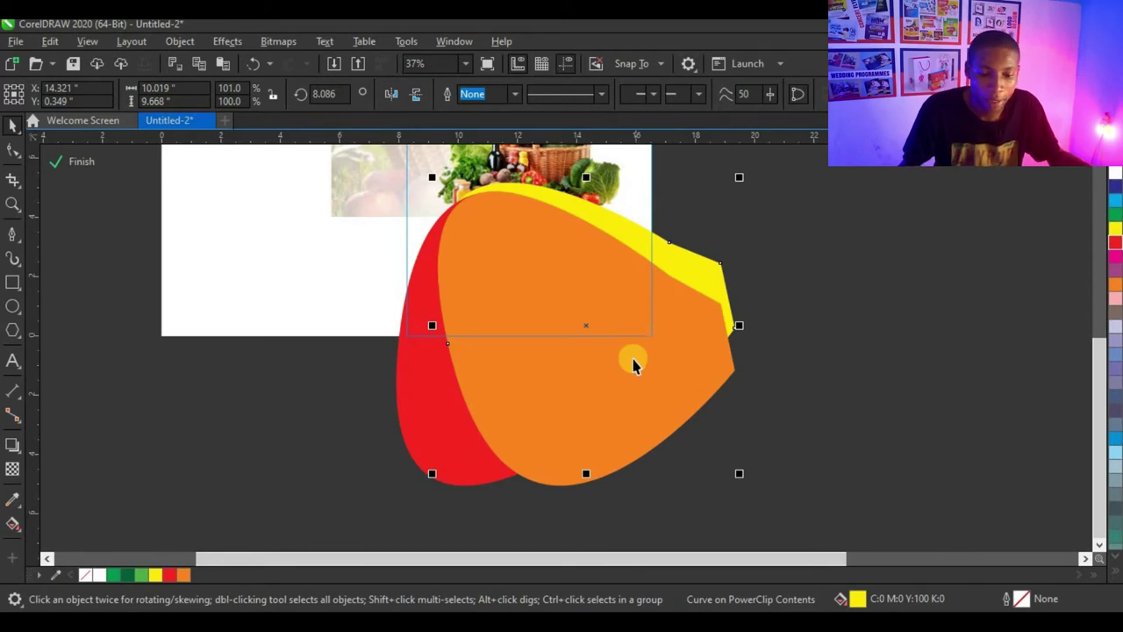
pyautogui.scroll(-2, 636, 351)
pyautogui.scroll(2, 631, 284)
pyautogui.click(584, 301)
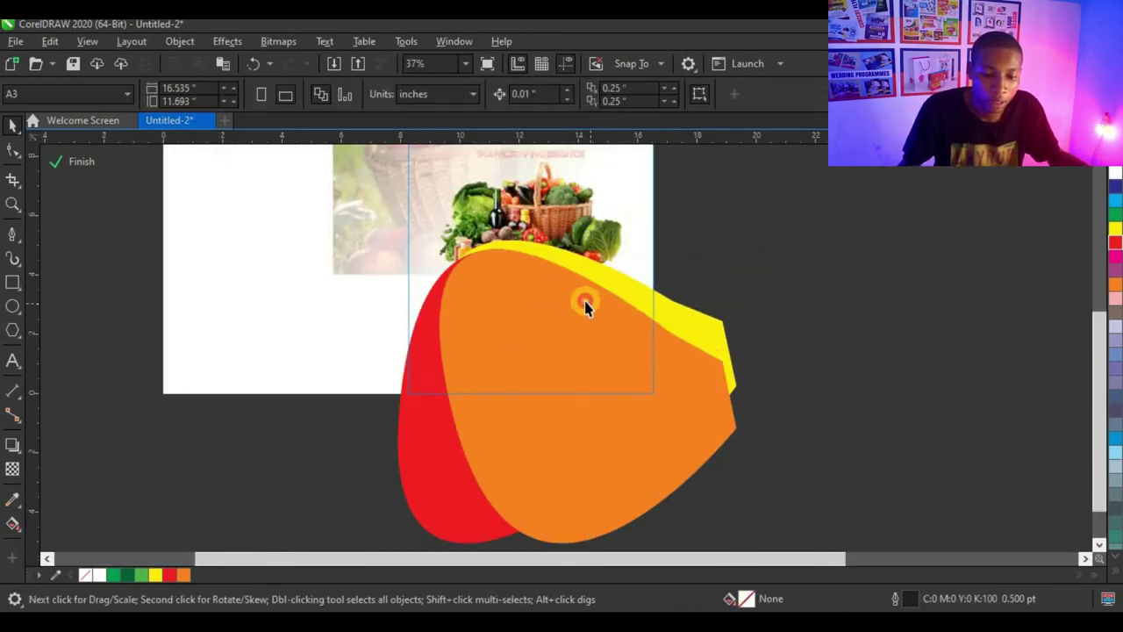
pyautogui.click(1114, 173)
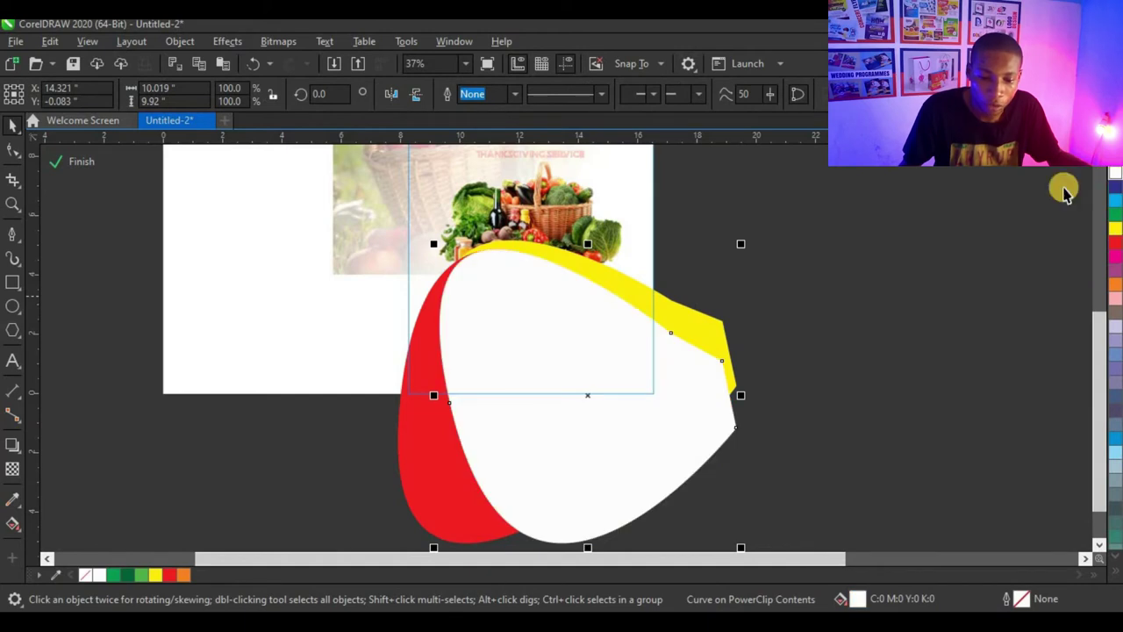
pyautogui.press('Escape')
# Change the fill of the yellow shape to Deep Yellow
pyautogui.click(715, 317)
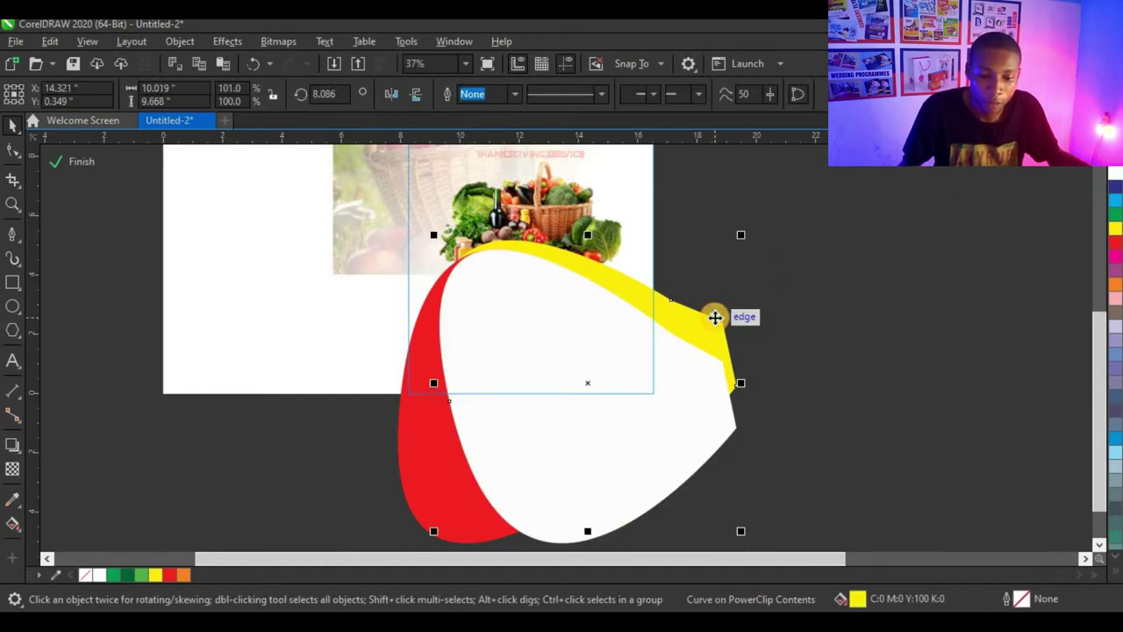
pyautogui.click(1095, 572)
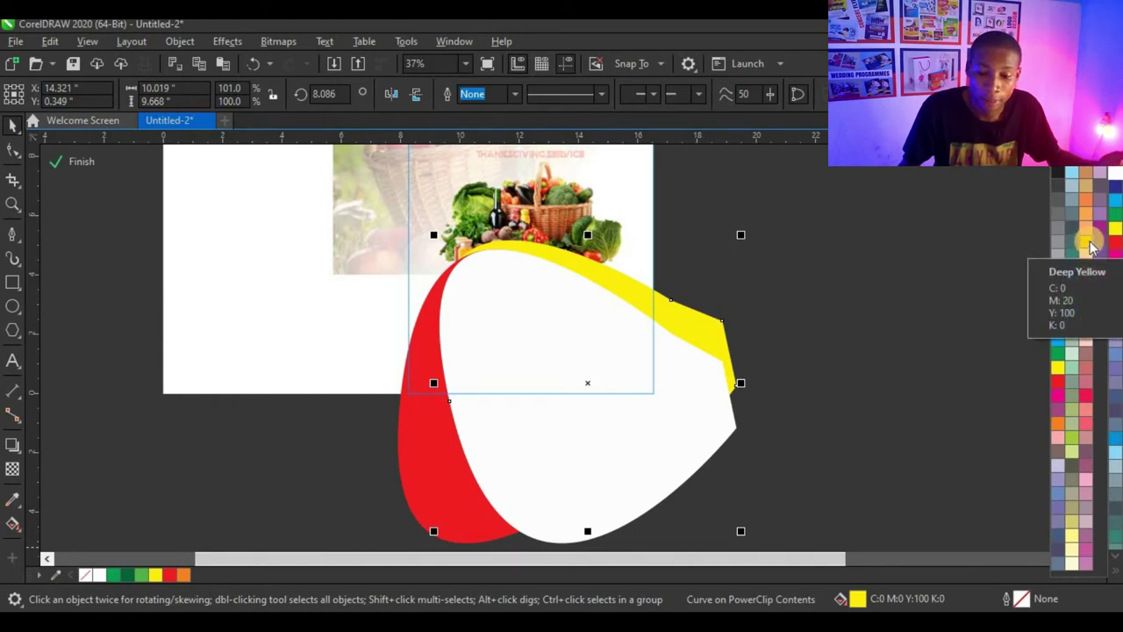
pyautogui.click(1092, 248)
pyautogui.press('Escape')
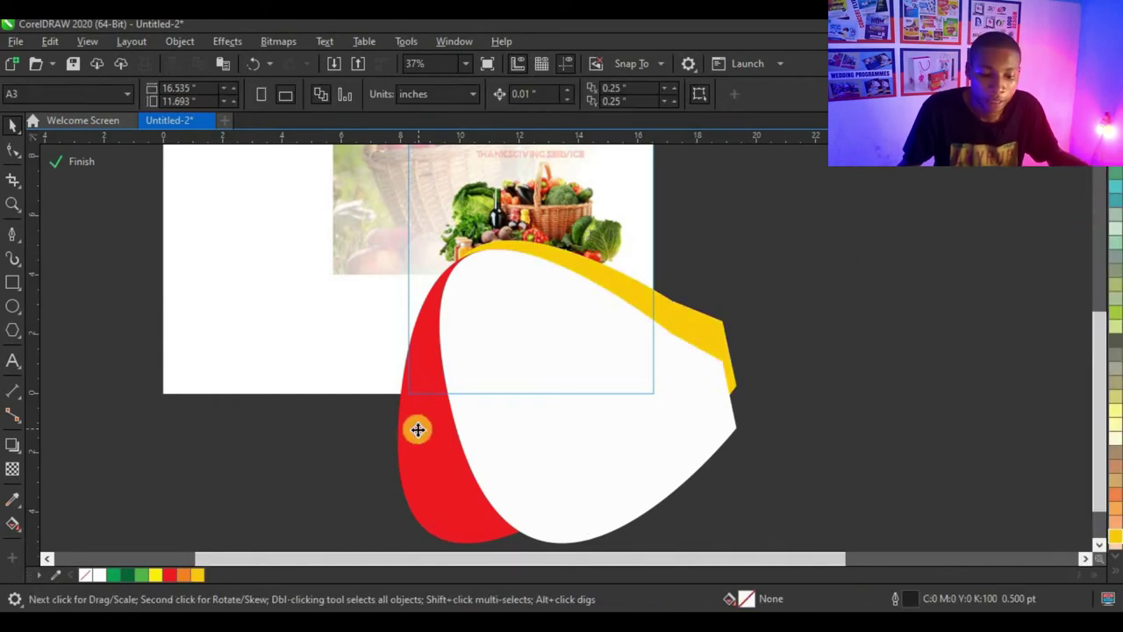
# Fill the red shape with the document's light green, C69 M0 Y100 K0
pyautogui.click(417, 429)
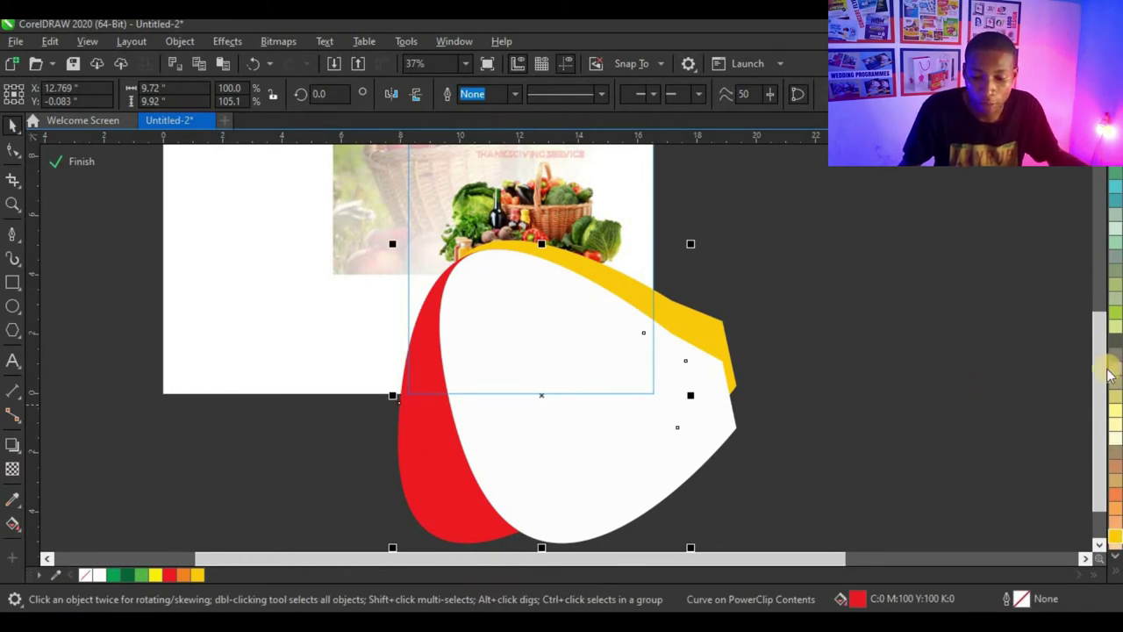
pyautogui.click(143, 577)
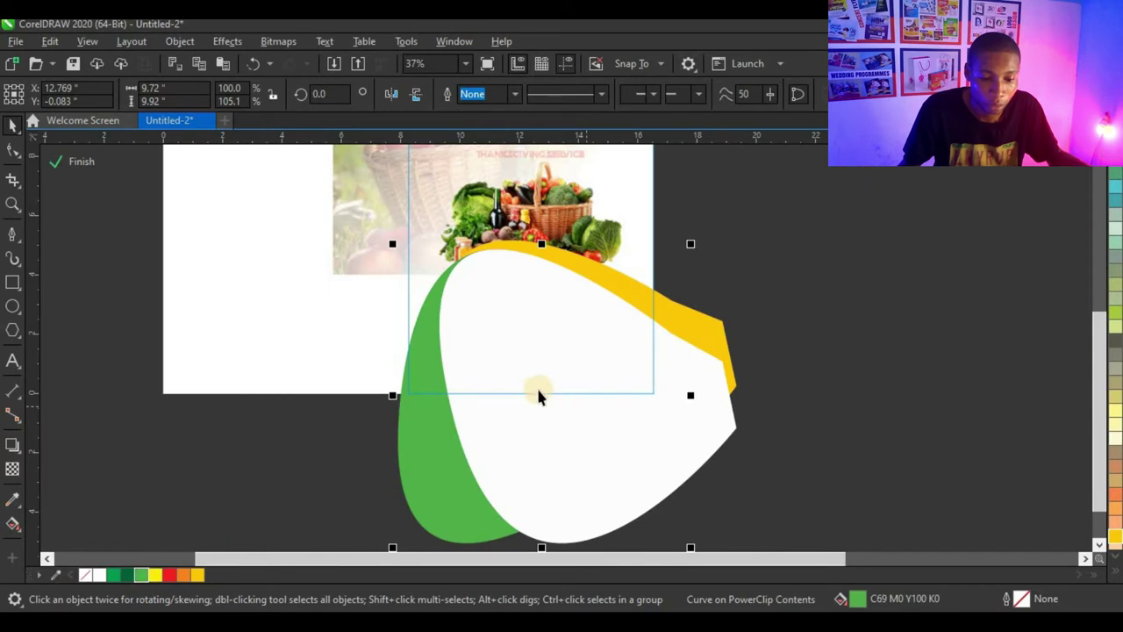
pyautogui.scroll(-1, 539, 392)
pyautogui.scroll(1, 524, 349)
pyautogui.click(844, 290)
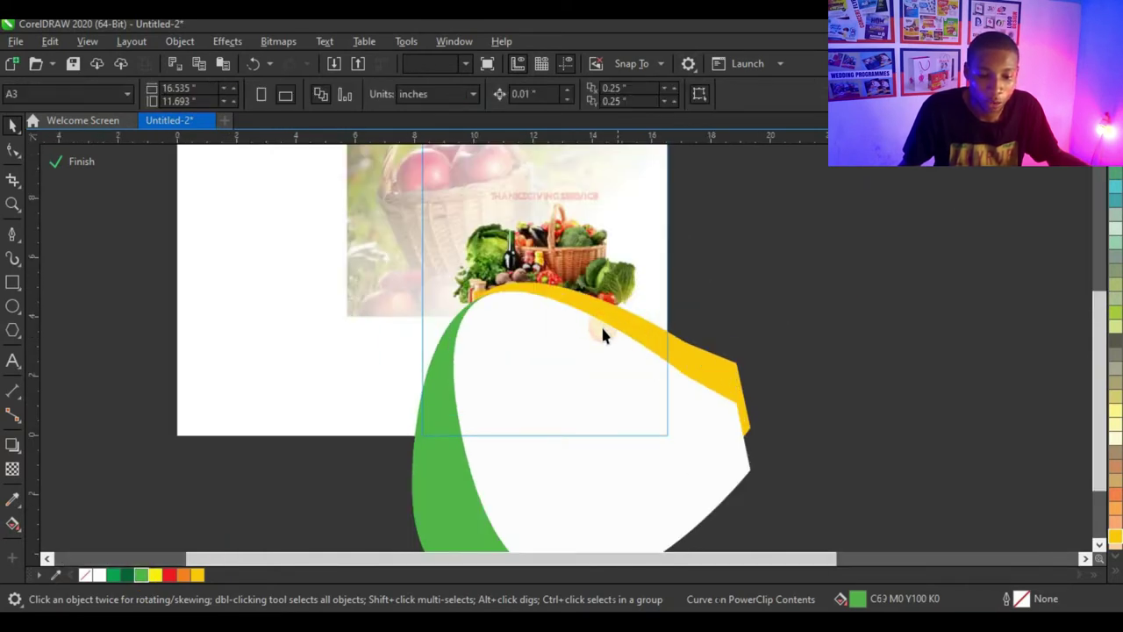
# Add a drop shadow to the white shape, cast down and to the left onto the green shape
pyautogui.scroll(-1, 602, 333)
pyautogui.click(604, 364)
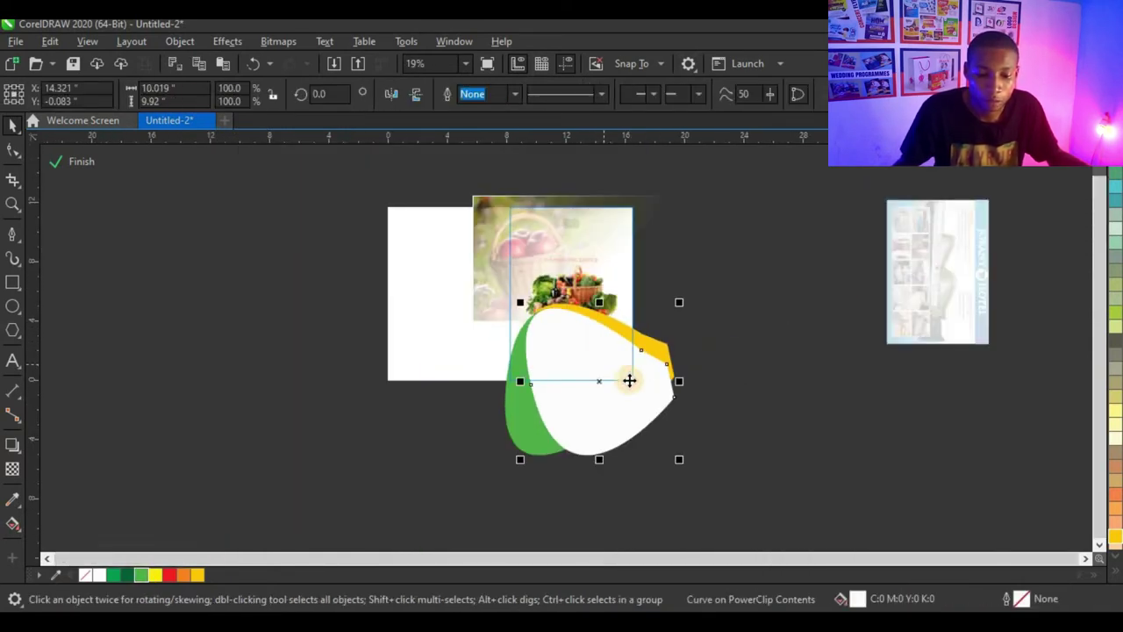
pyautogui.scroll(1, 623, 392)
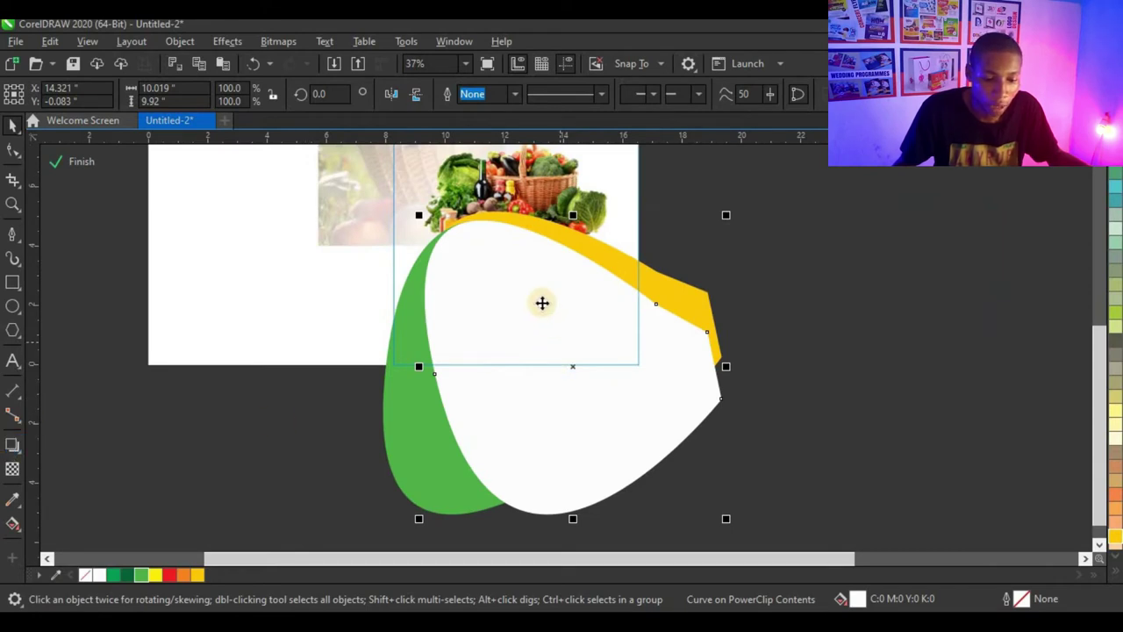
pyautogui.click(541, 302)
pyautogui.click(12, 444)
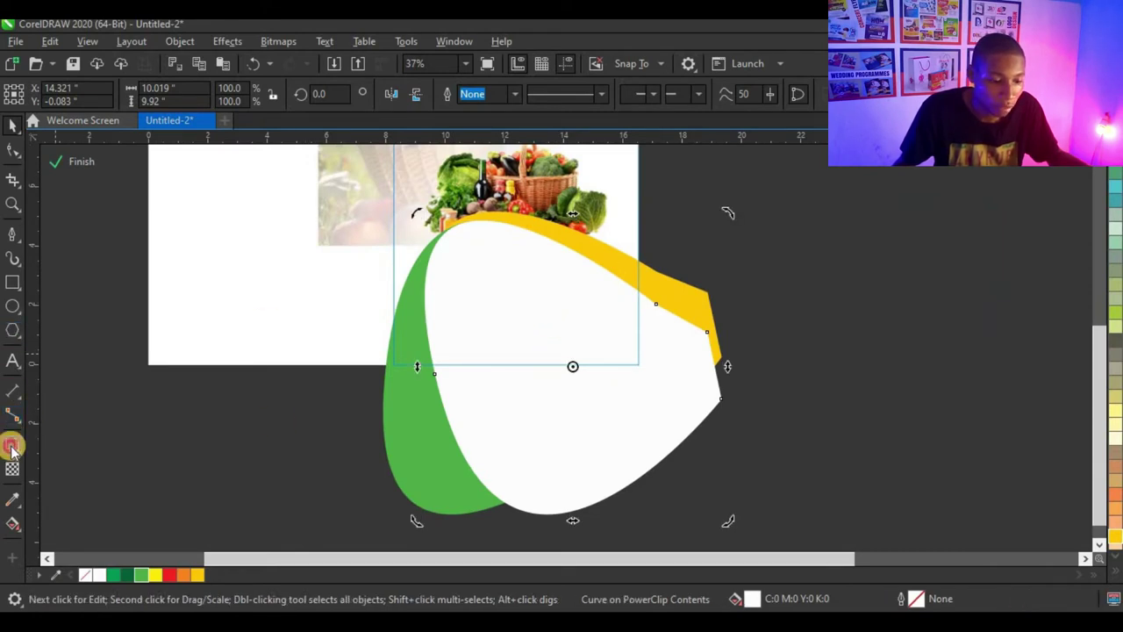
pyautogui.moveTo(573, 367); pyautogui.dragTo(416, 472)
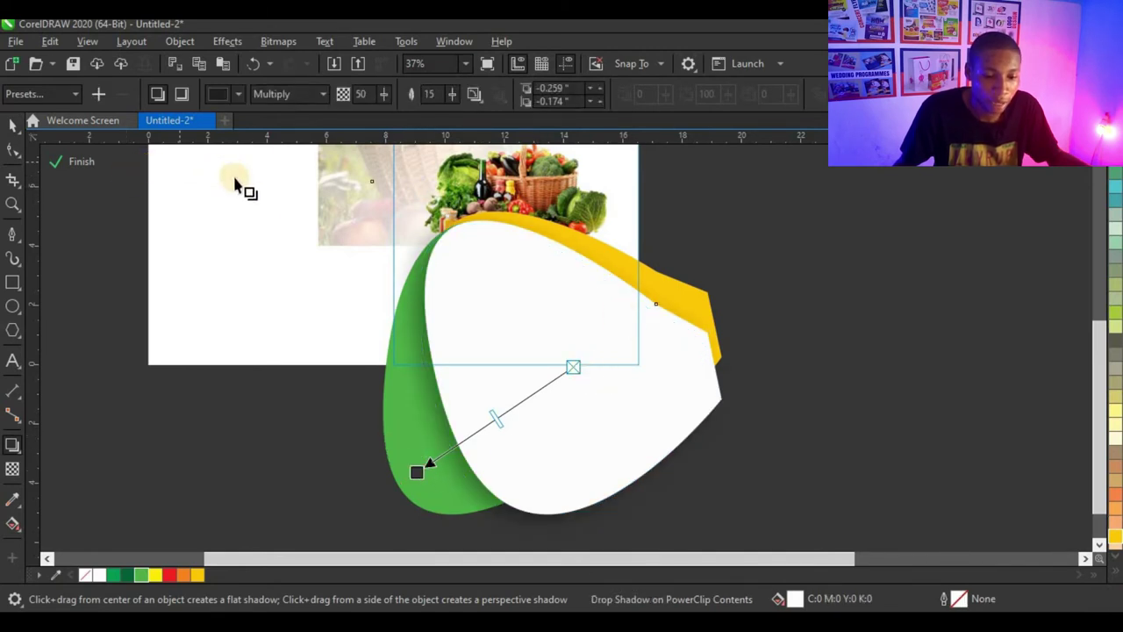
pyautogui.click(12, 125)
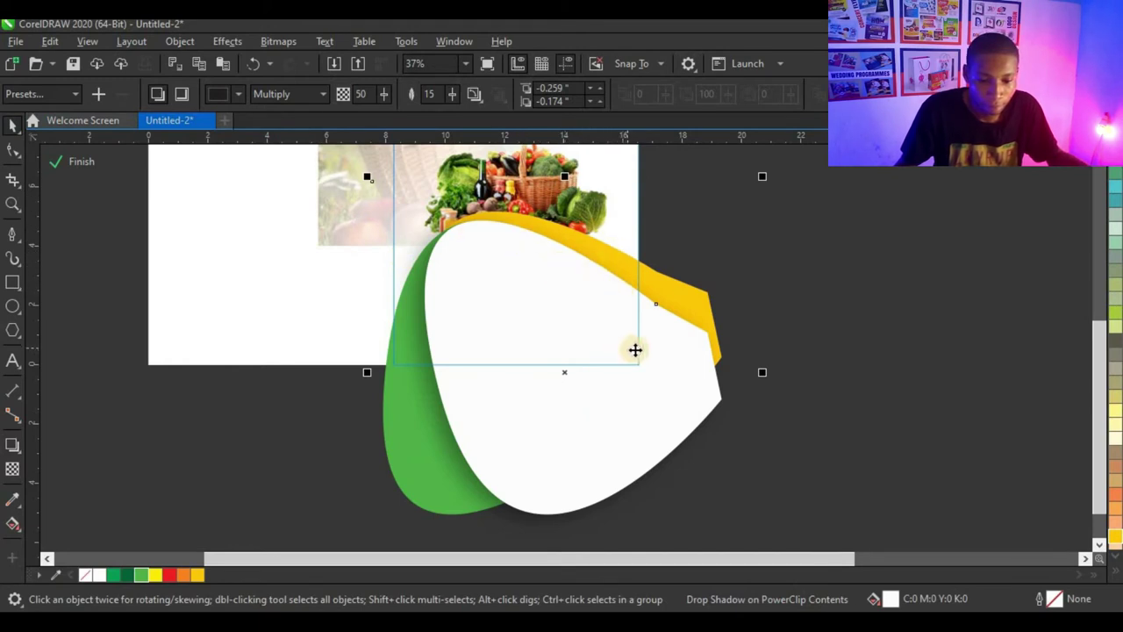
# Change the fill of the shadowed white shape to pale cream, C0 M0 Y20 K0
pyautogui.scroll(-1, 630, 349)
pyautogui.click(746, 286)
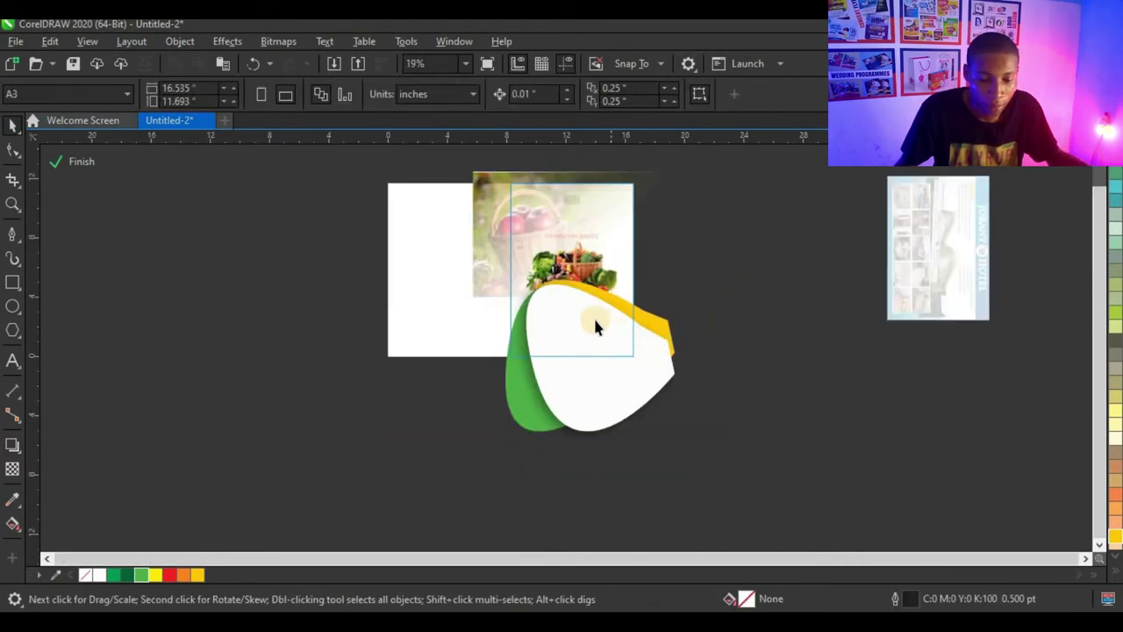
pyautogui.scroll(2, 594, 326)
pyautogui.click(594, 313)
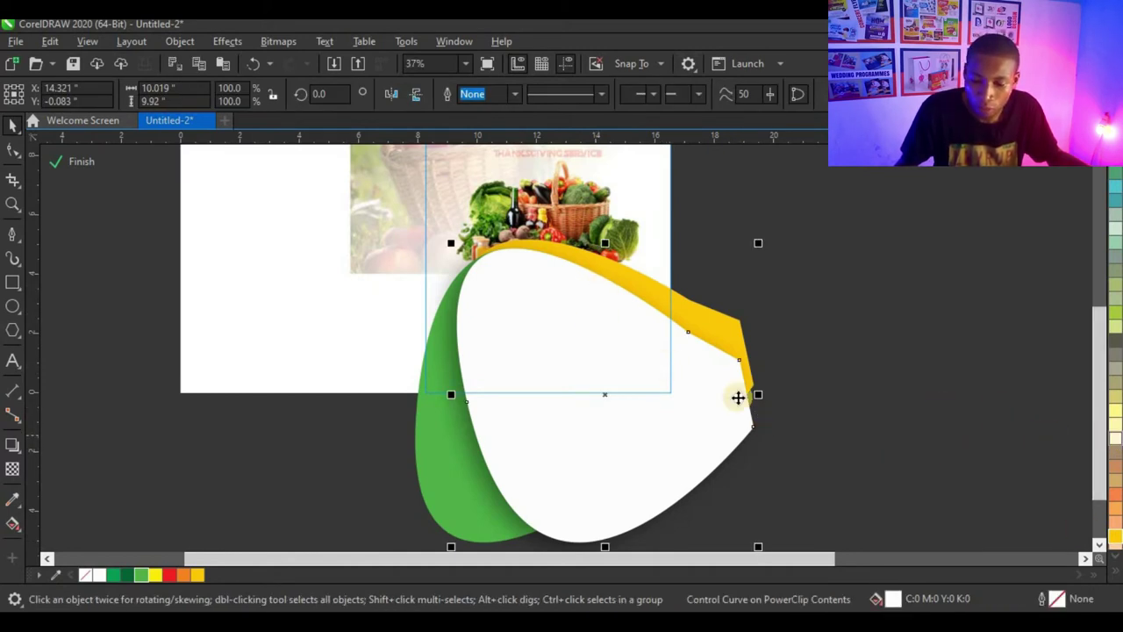
pyautogui.click(1111, 443)
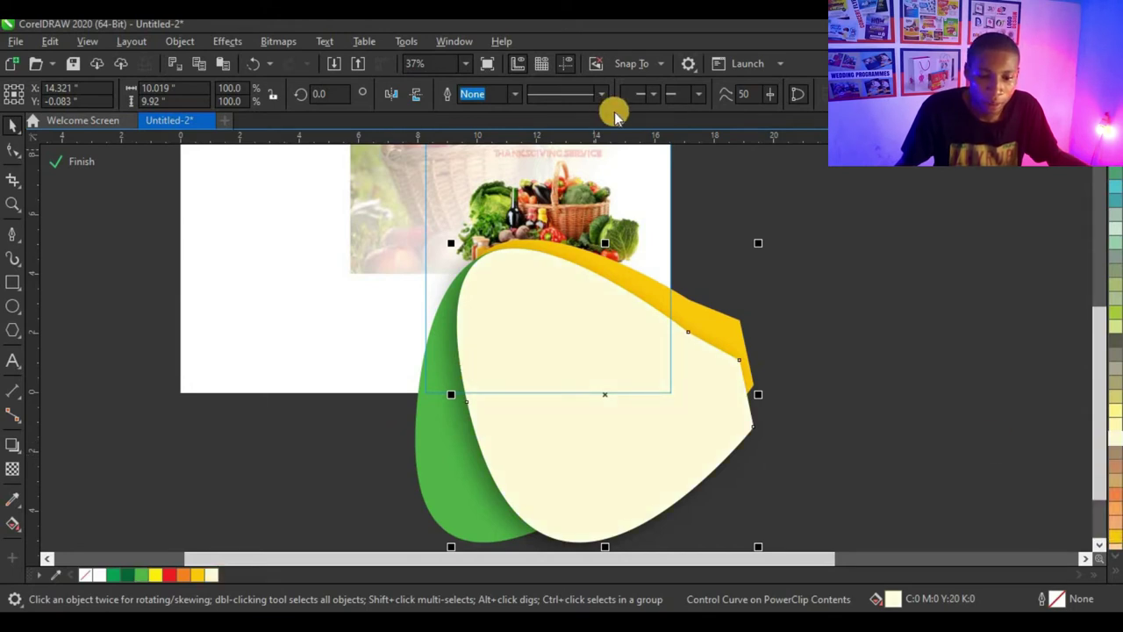
# Give the cream shape a white outline with a width of 8.0 pt
pyautogui.click(511, 93)
pyautogui.click(482, 204)
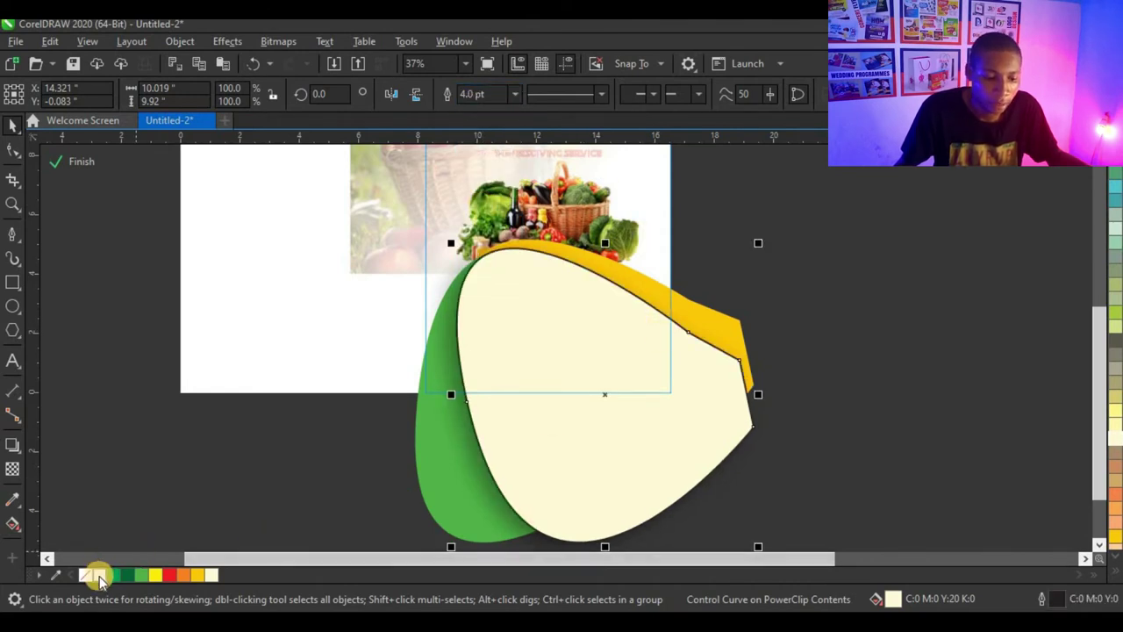
pyautogui.rightClick(99, 574)
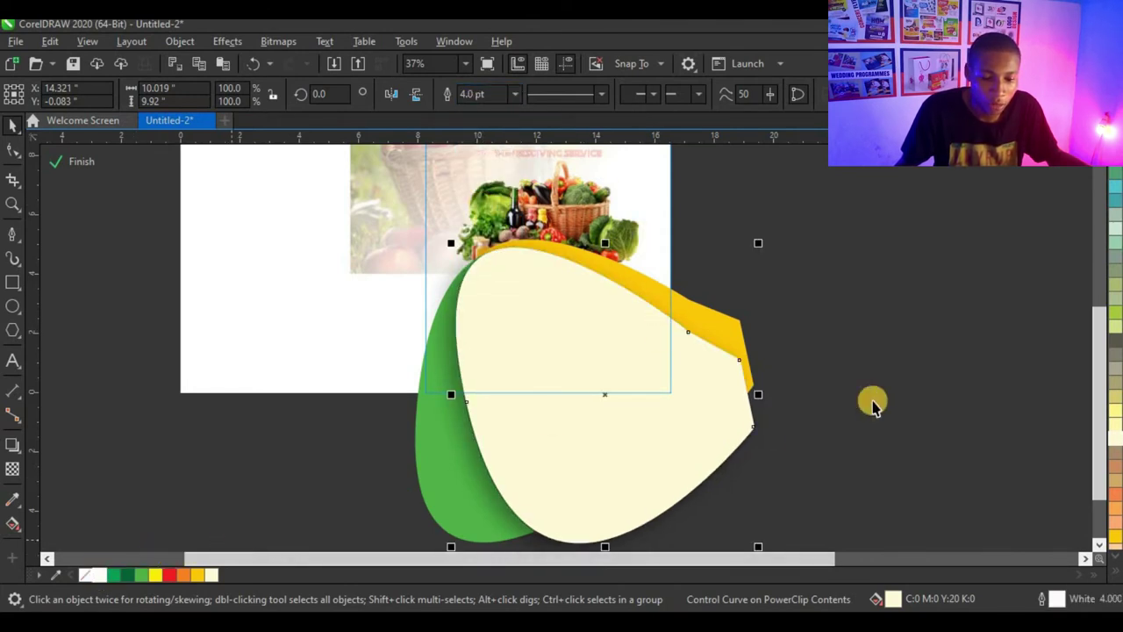
pyautogui.click(502, 105)
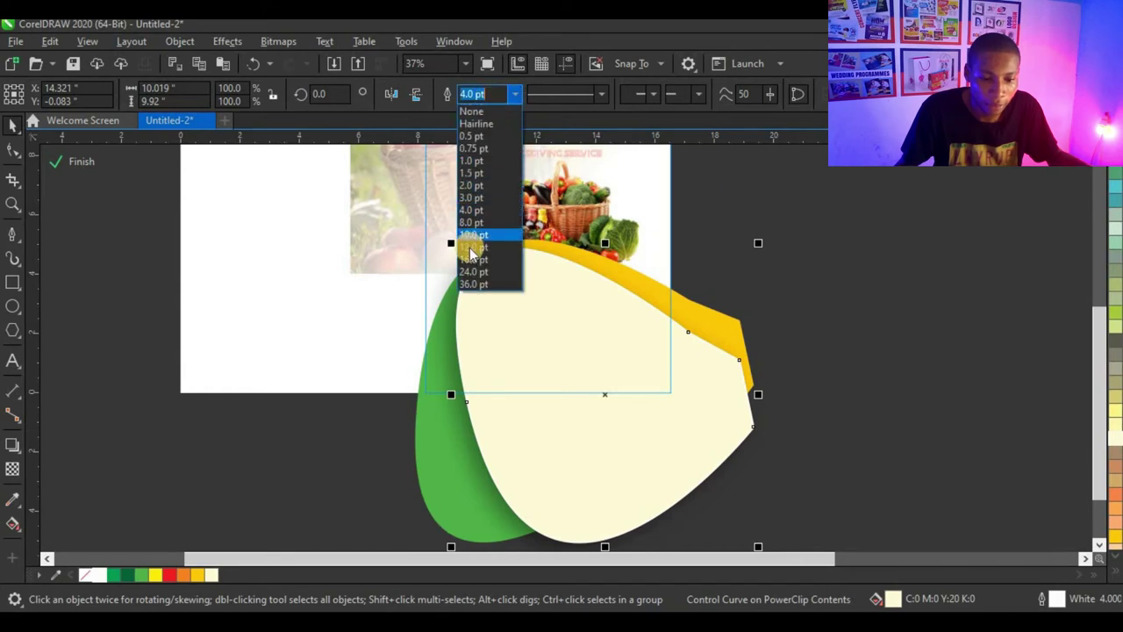
pyautogui.click(475, 227)
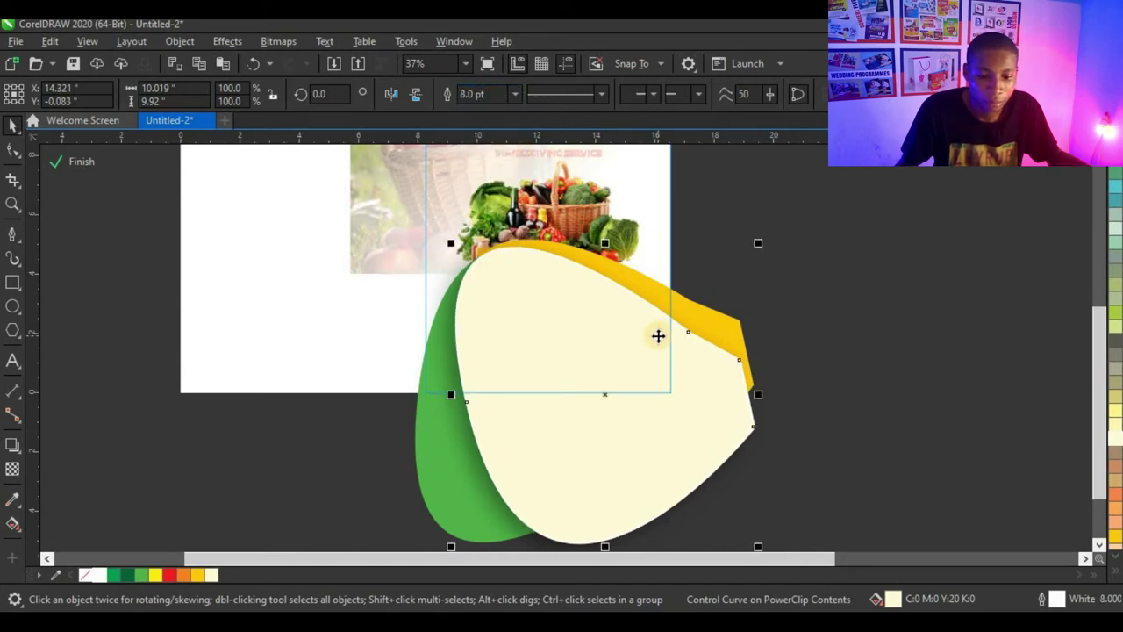
pyautogui.click(893, 272)
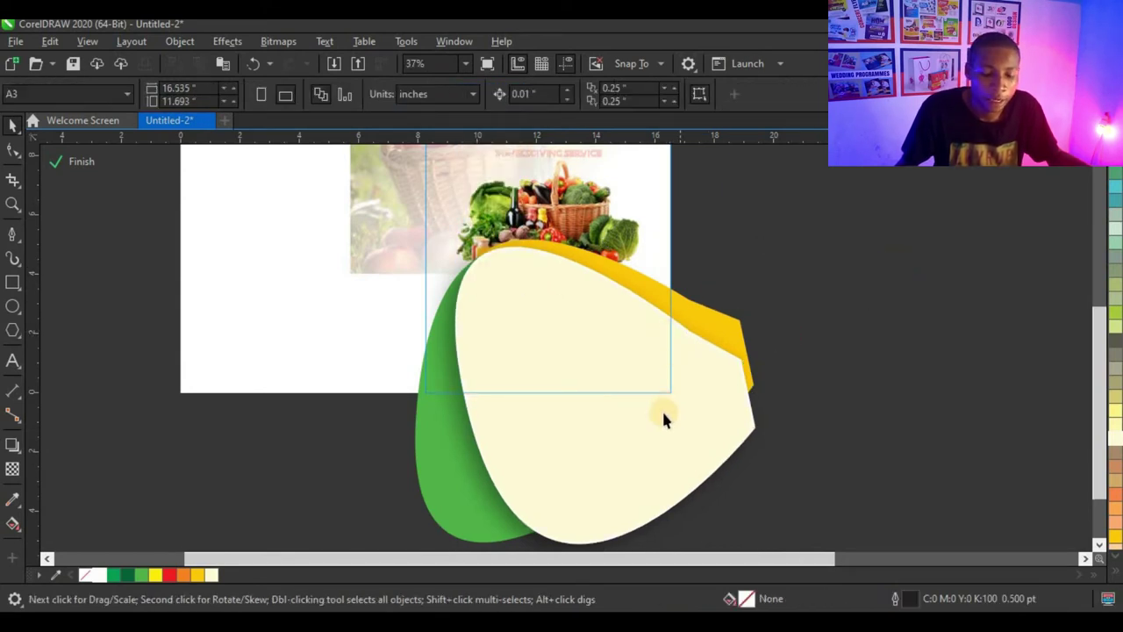
# Finish editing the PowerClip contents so the curved shapes are clipped to the cover frame
pyautogui.scroll(-2, 664, 416)
pyautogui.click(712, 272)
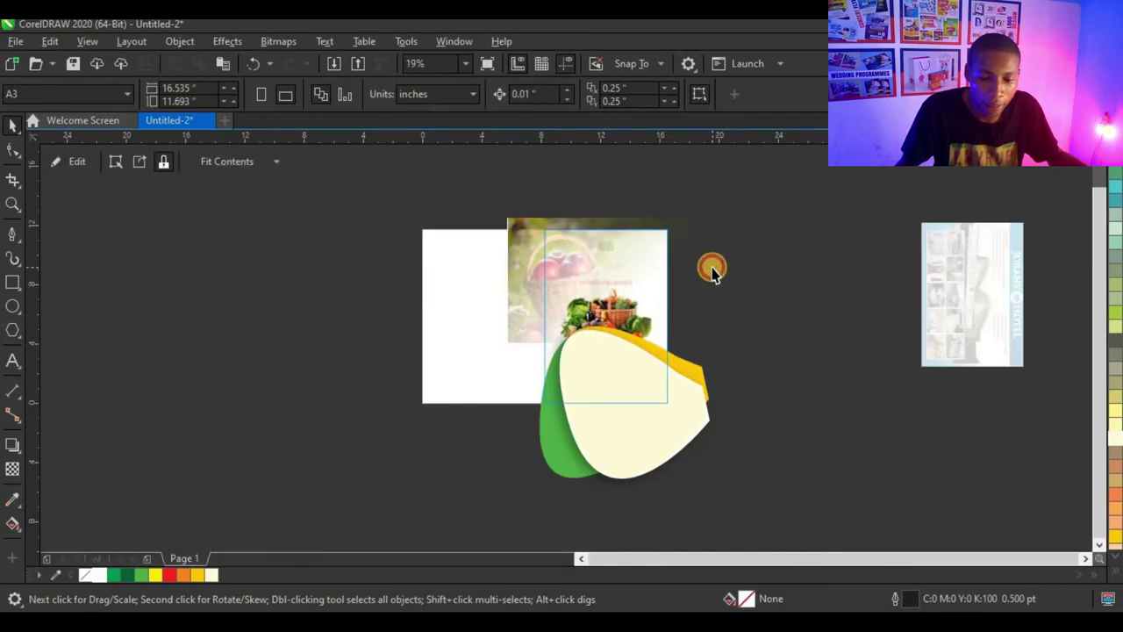
pyautogui.click(690, 321)
pyautogui.scroll(2, 622, 349)
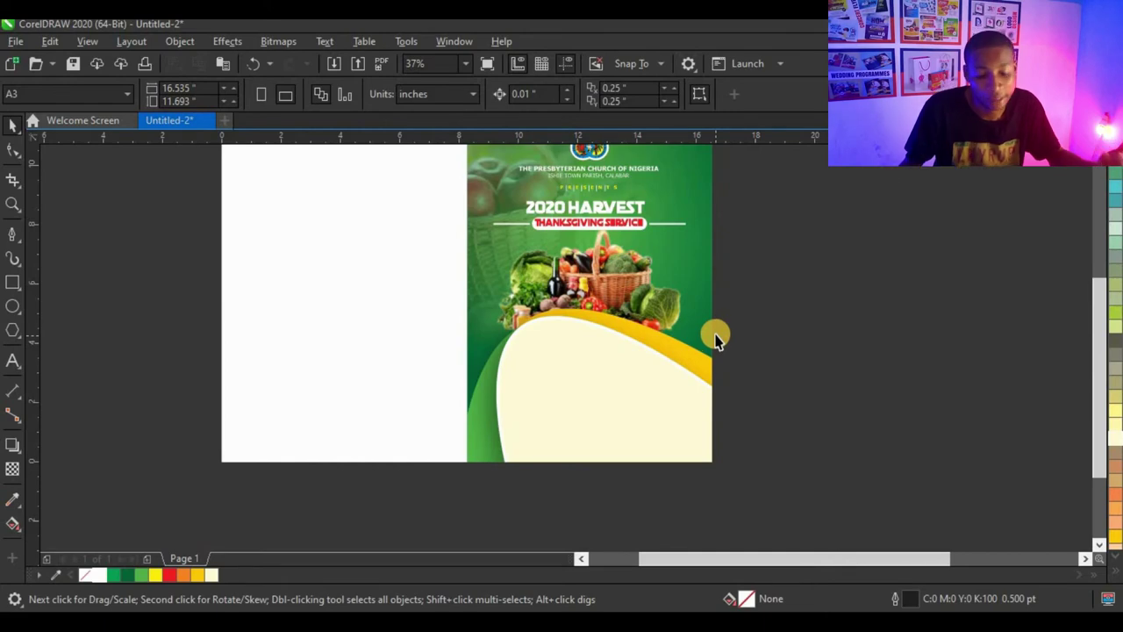
pyautogui.scroll(-2, 715, 338)
pyautogui.scroll(2, 680, 359)
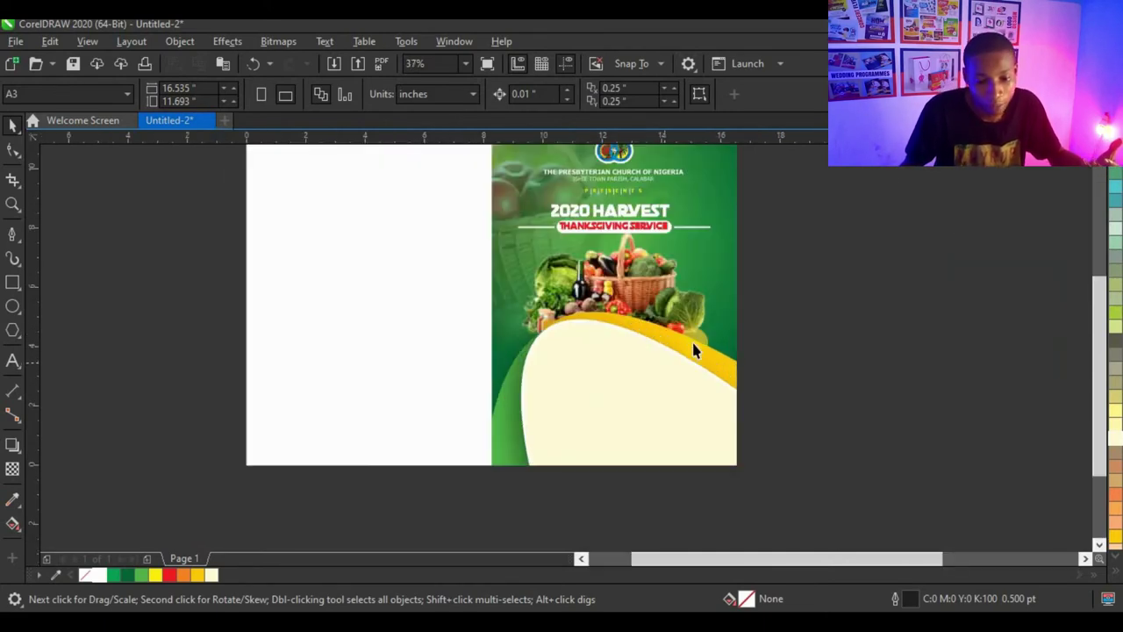
pyautogui.scroll(-2, 707, 351)
pyautogui.scroll(2, 693, 349)
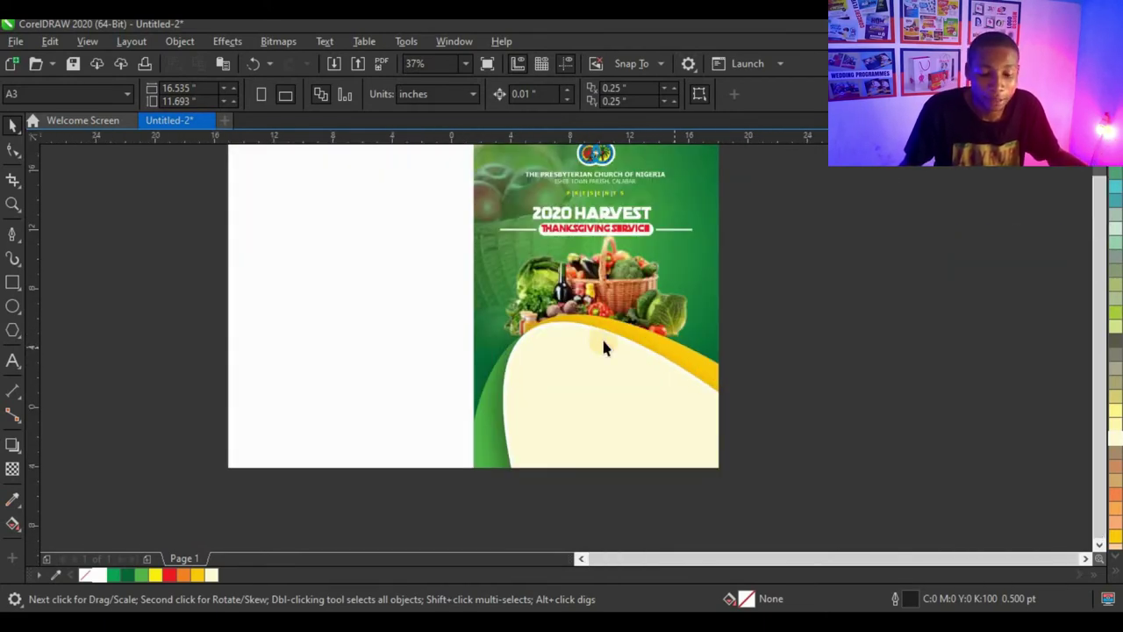
pyautogui.scroll(-2, 602, 346)
pyautogui.scroll(2, 634, 327)
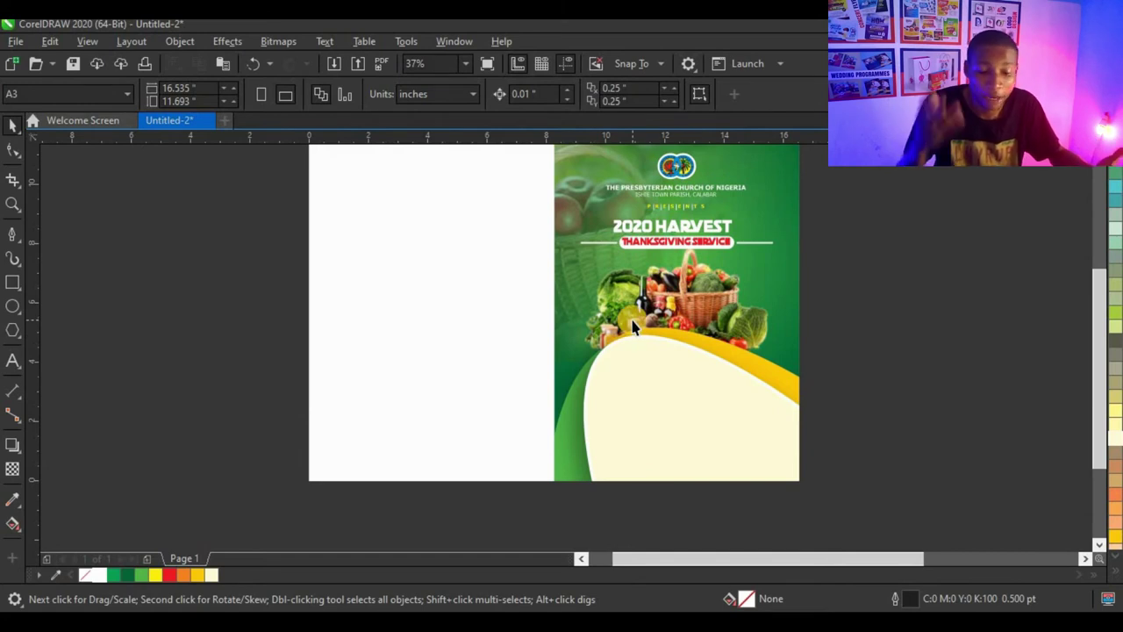
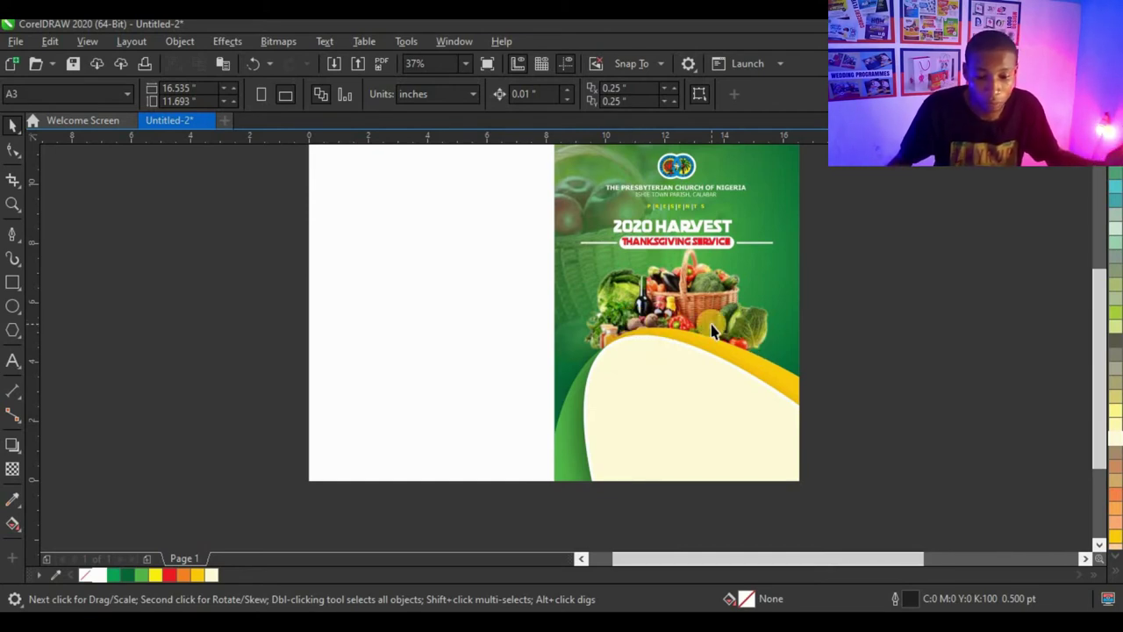
# Open the cover frame's PowerClip contents and shift the four curved shapes slightly down below the vegetable basket image
pyautogui.click(698, 378)
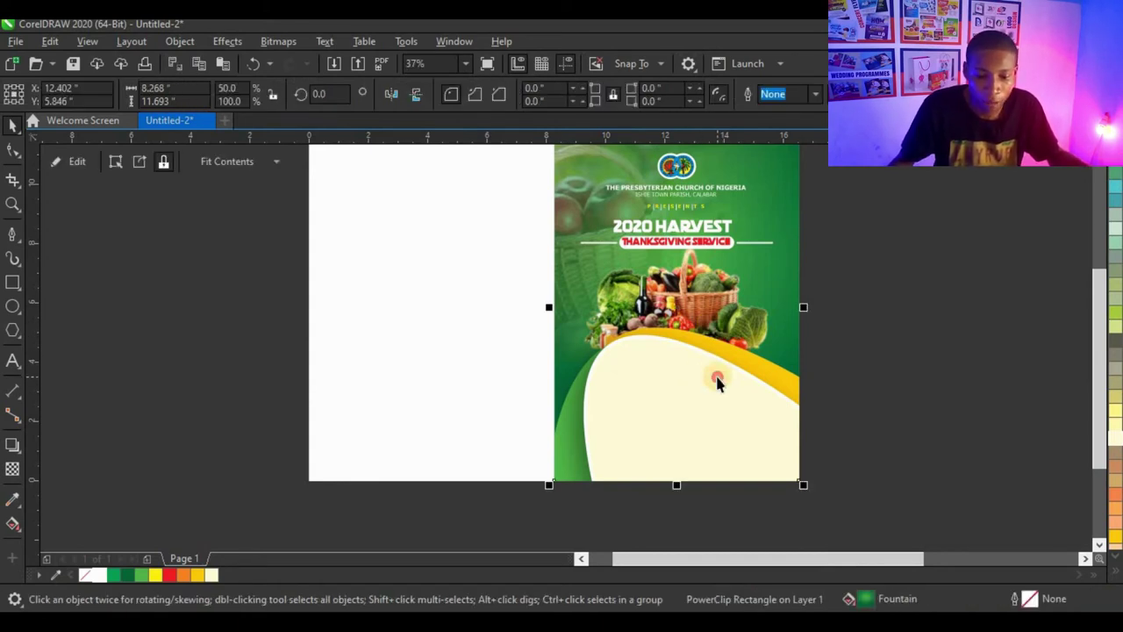
pyautogui.keyDown('ctrl'); pyautogui.click(716, 378); pyautogui.keyUp('ctrl')
pyautogui.scroll(-1, 683, 373)
pyautogui.moveTo(889, 357)
pyautogui.mouseDown()
pyautogui.moveTo(666, 431)
pyautogui.moveTo(865, 364)
pyautogui.moveTo(849, 346)
pyautogui.mouseUp()
pyautogui.moveTo(835, 319)
pyautogui.mouseDown()
pyautogui.moveTo(792, 333)
pyautogui.moveTo(907, 365)
pyautogui.moveTo(674, 417)
pyautogui.moveTo(659, 459)
pyautogui.moveTo(693, 363)
pyautogui.mouseUp()
pyautogui.scroll(2, 692, 380)
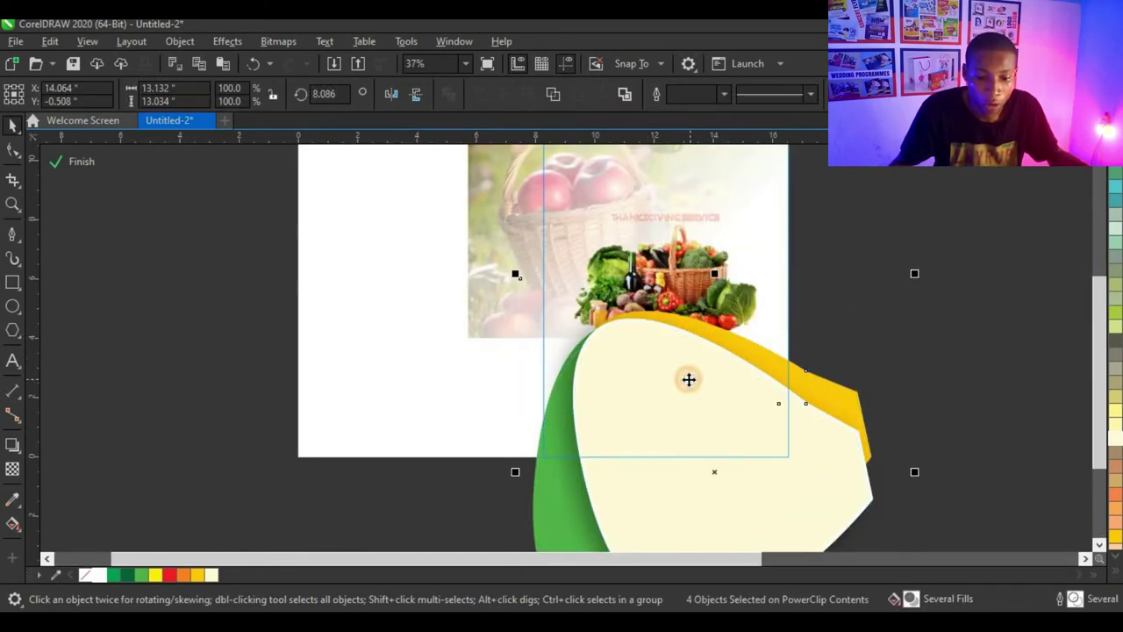
pyautogui.click(688, 382)
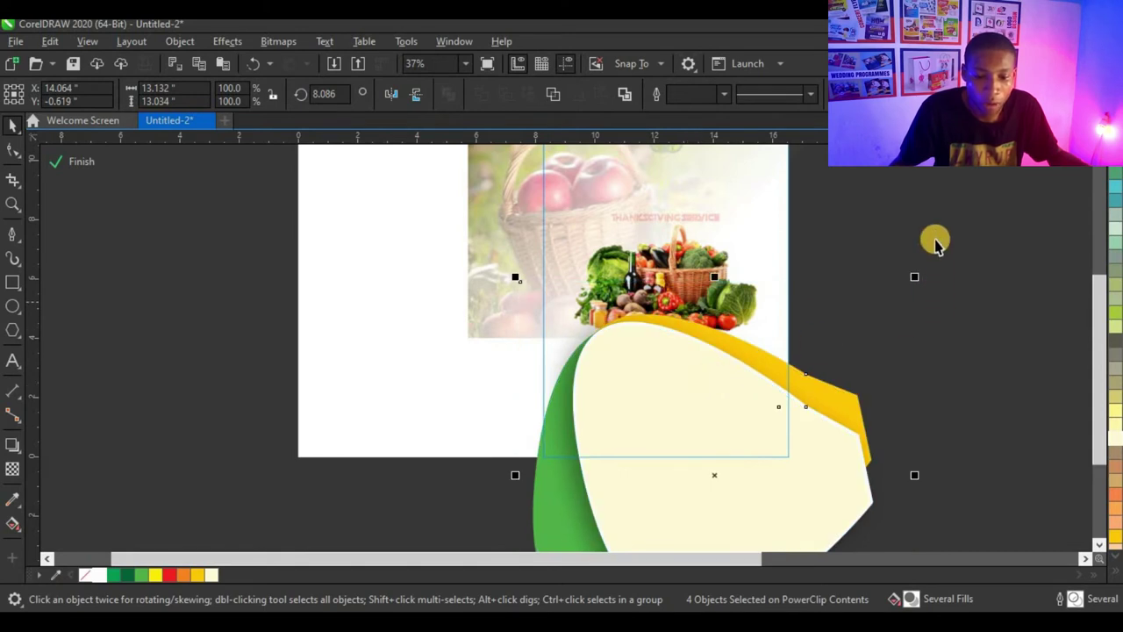
pyautogui.click(908, 302)
# Bring the vegetable basket image in front of the curved shapes inside the PowerClip contents
pyautogui.press('s')
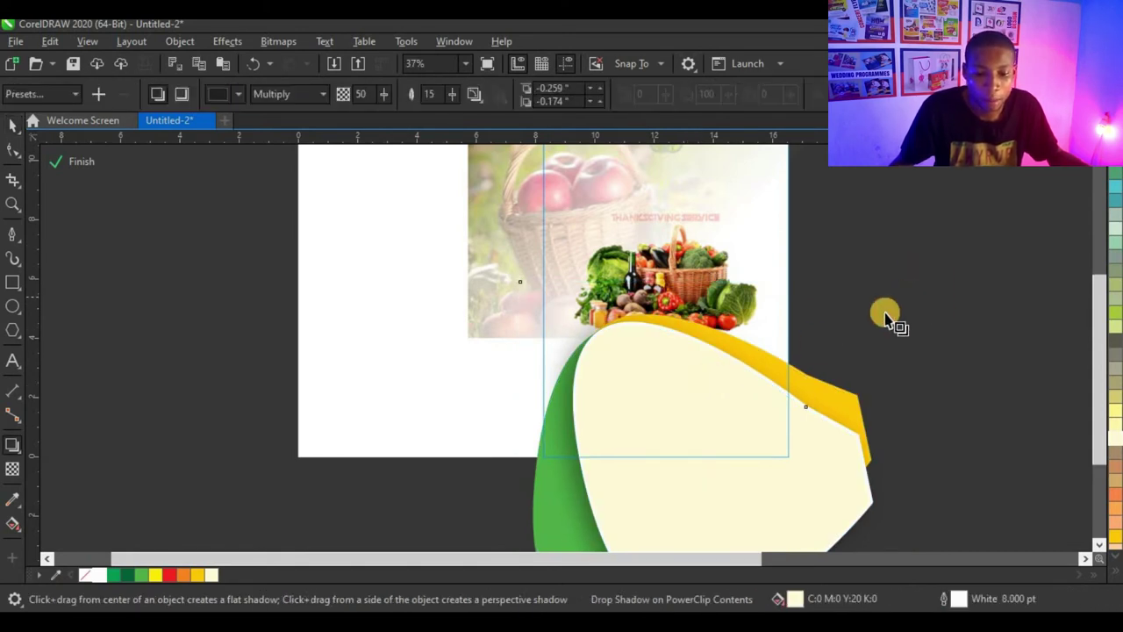
pyautogui.click(17, 131)
pyautogui.click(670, 268)
pyautogui.click(15, 127)
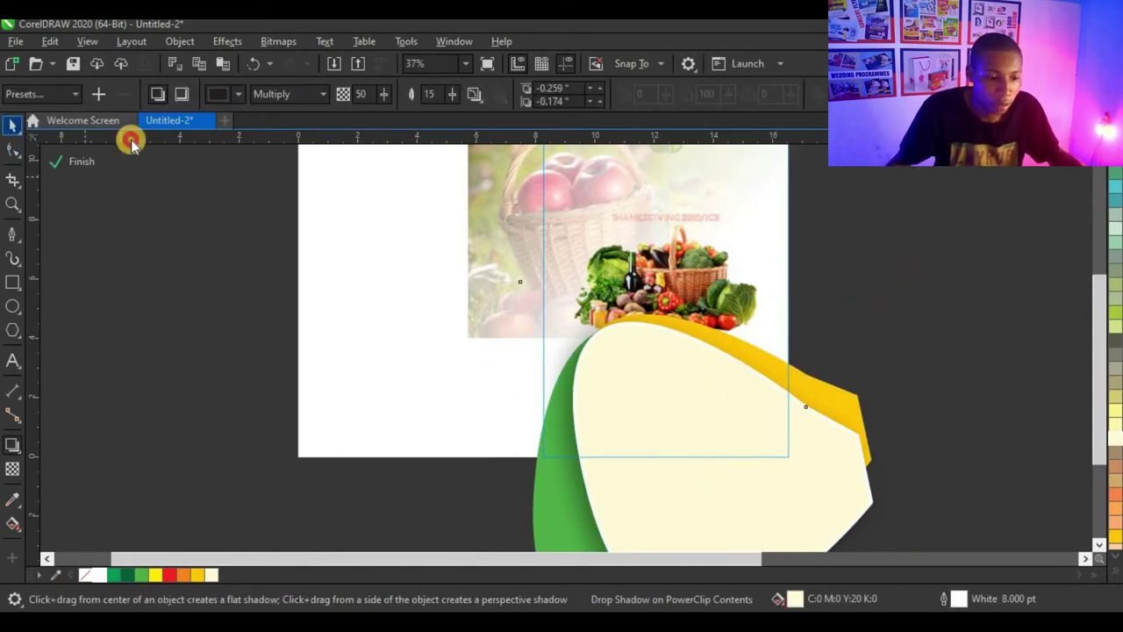
pyautogui.click(466, 260)
pyautogui.click(702, 257)
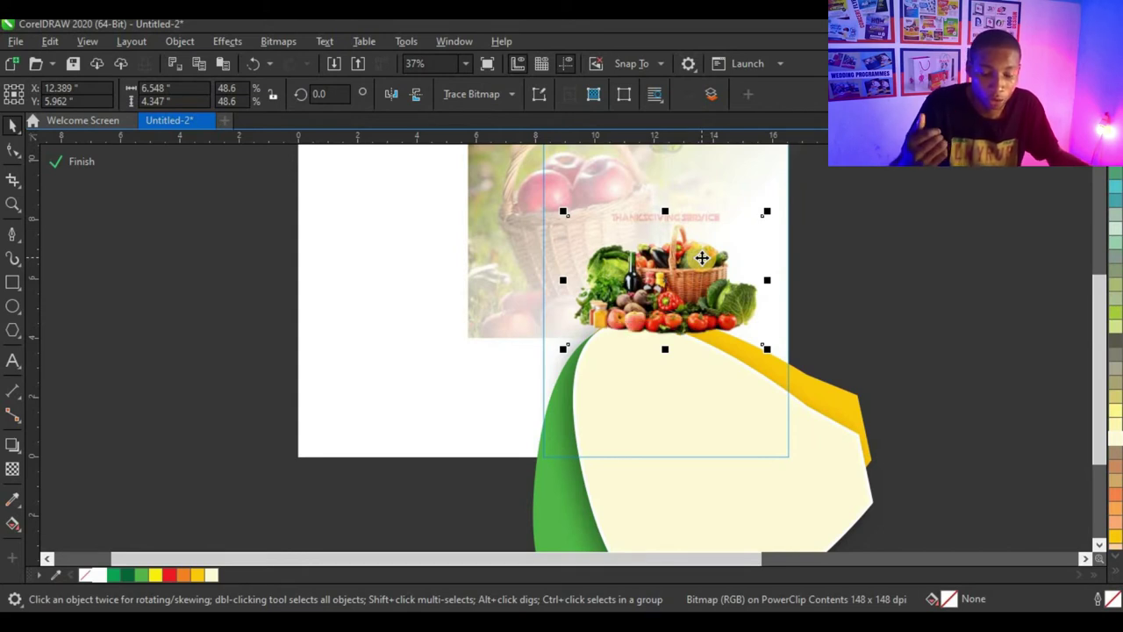
# Apply a downward linear fountain transparency to the basket image so its lower edge fades into the curved shapes
pyautogui.click(11, 473)
pyautogui.scroll(3, 683, 351)
pyautogui.scroll(1, 682, 353)
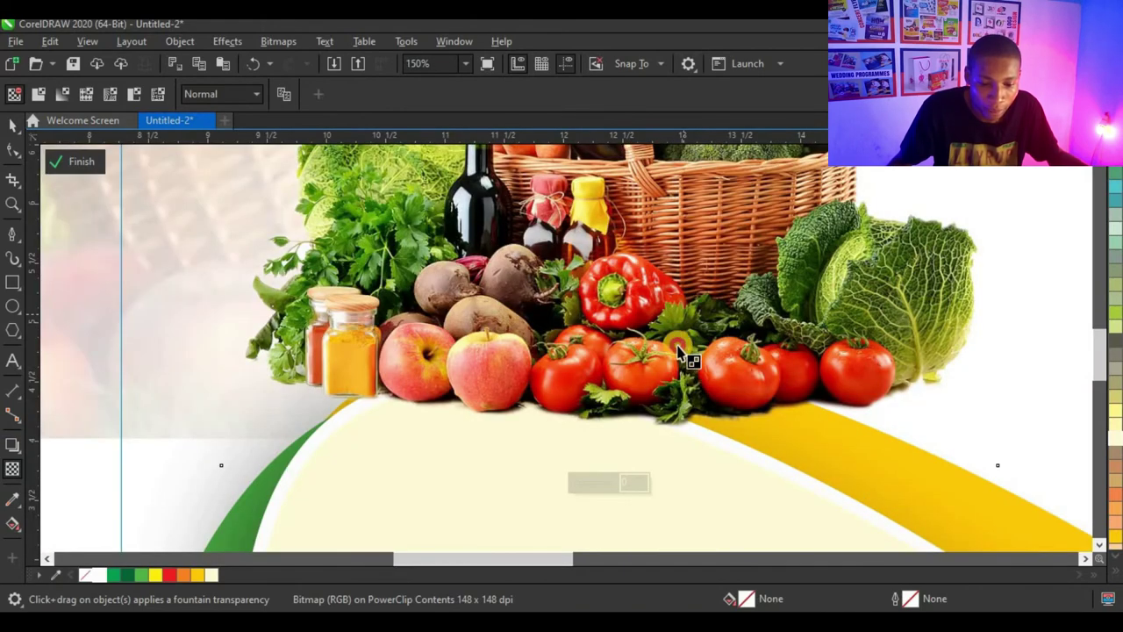
pyautogui.moveTo(682, 314); pyautogui.dragTo(682, 392)
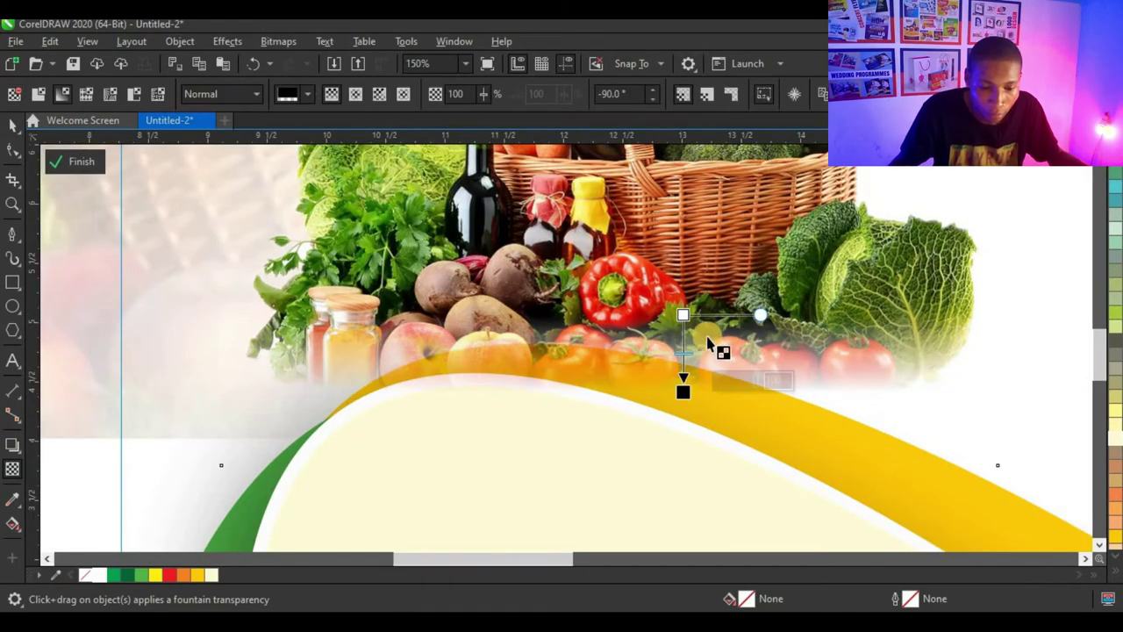
pyautogui.scroll(2, 600, 377)
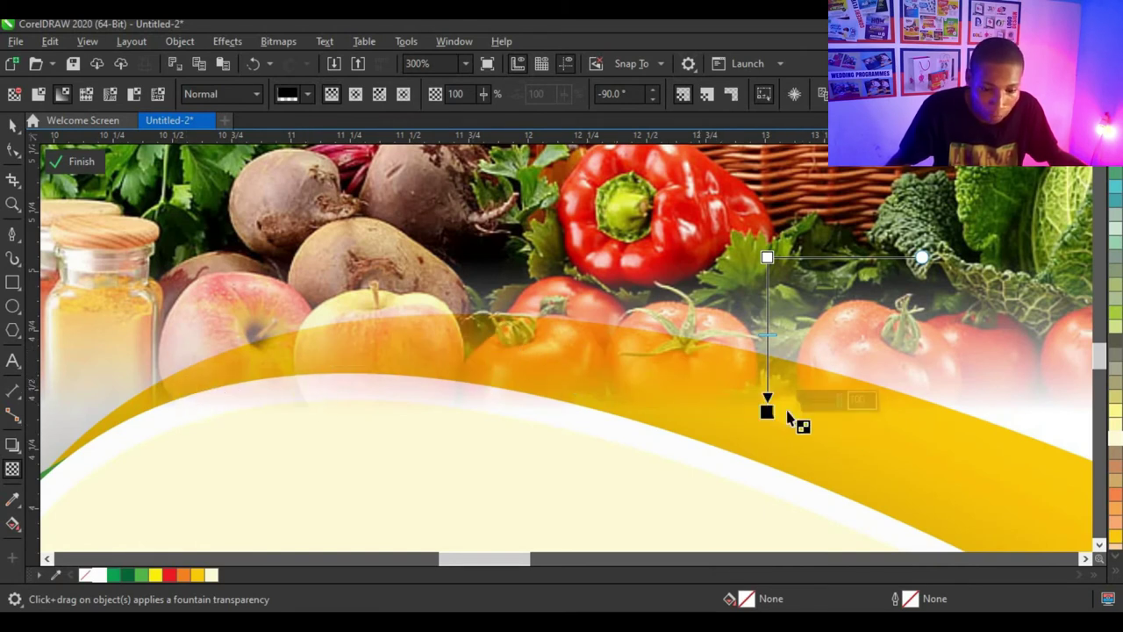
pyautogui.scroll(-2, 680, 375)
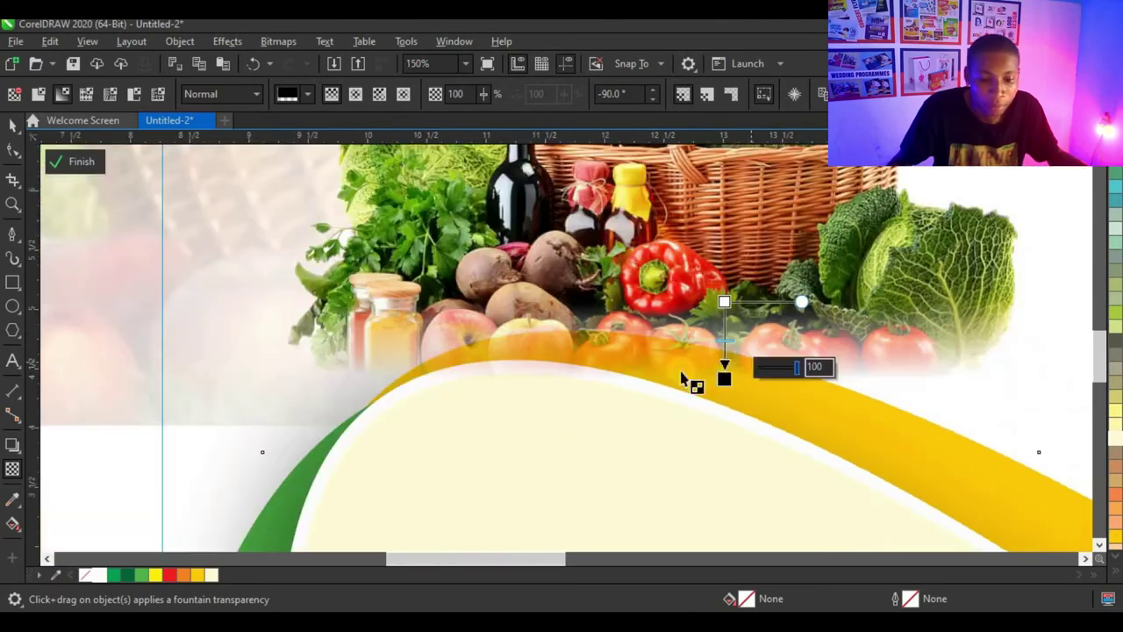
pyautogui.scroll(-2, 727, 359)
pyautogui.scroll(2, 756, 351)
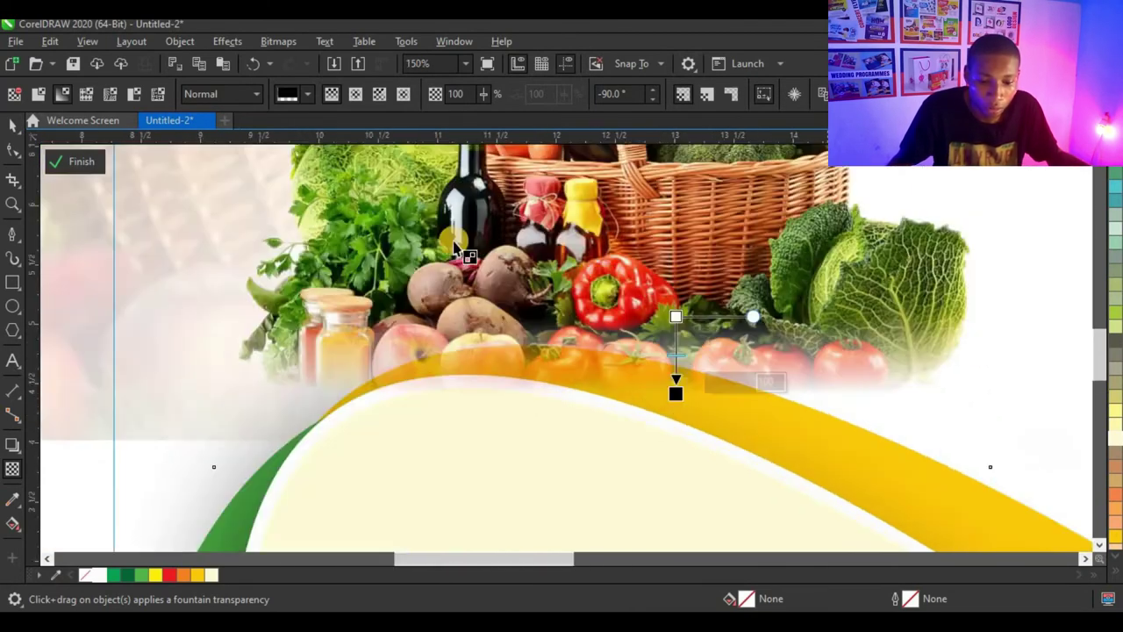
pyautogui.scroll(-1, 614, 284)
pyautogui.press('space')
pyautogui.press('F3')
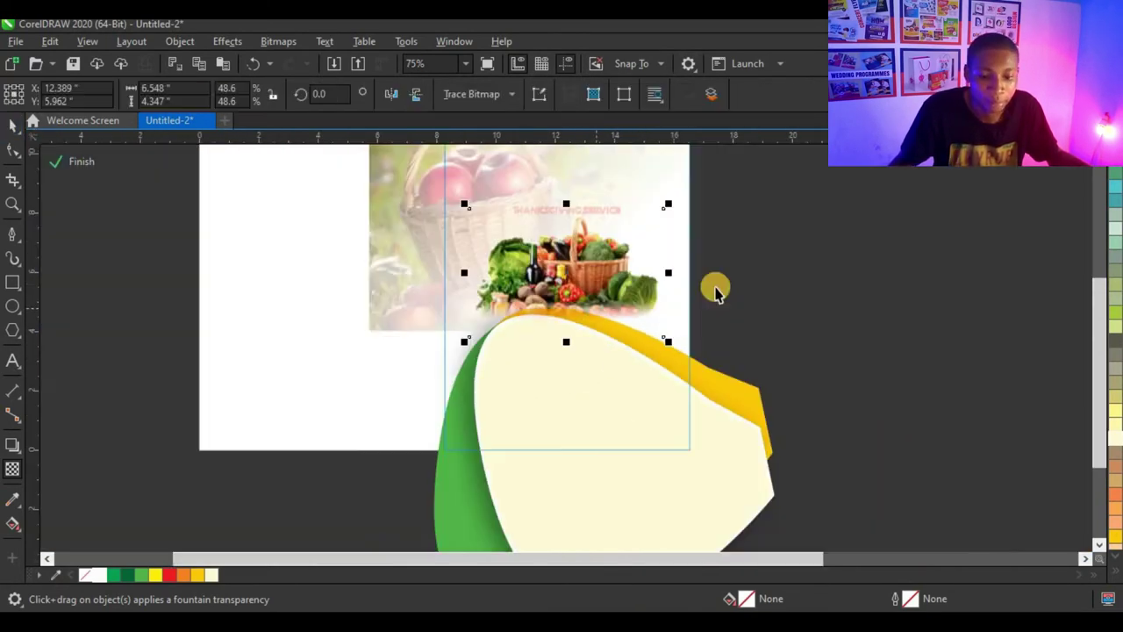
# Finish editing the cover frame's PowerClip contents and deselect the frame
pyautogui.keyDown('ctrl'); pyautogui.click(847, 239); pyautogui.keyUp('ctrl')
pyautogui.scroll(-1, 813, 300)
pyautogui.moveTo(747, 286); pyautogui.dragTo(757, 287)
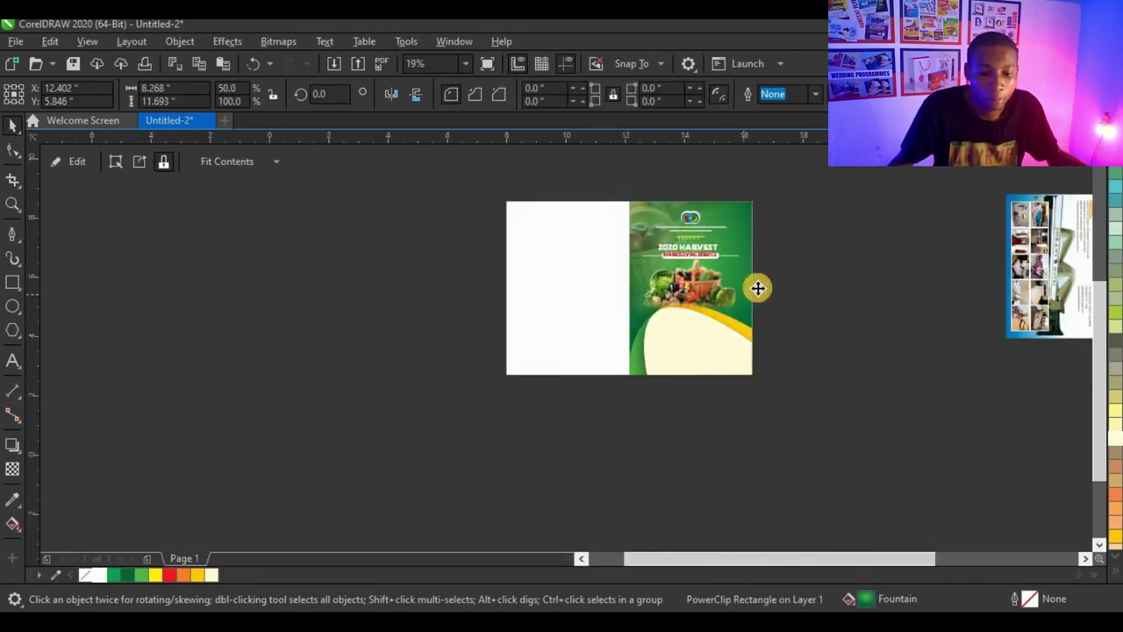
pyautogui.scroll(1, 744, 289)
pyautogui.press('Escape')
pyautogui.scroll(-1, 686, 352)
pyautogui.scroll(1, 705, 325)
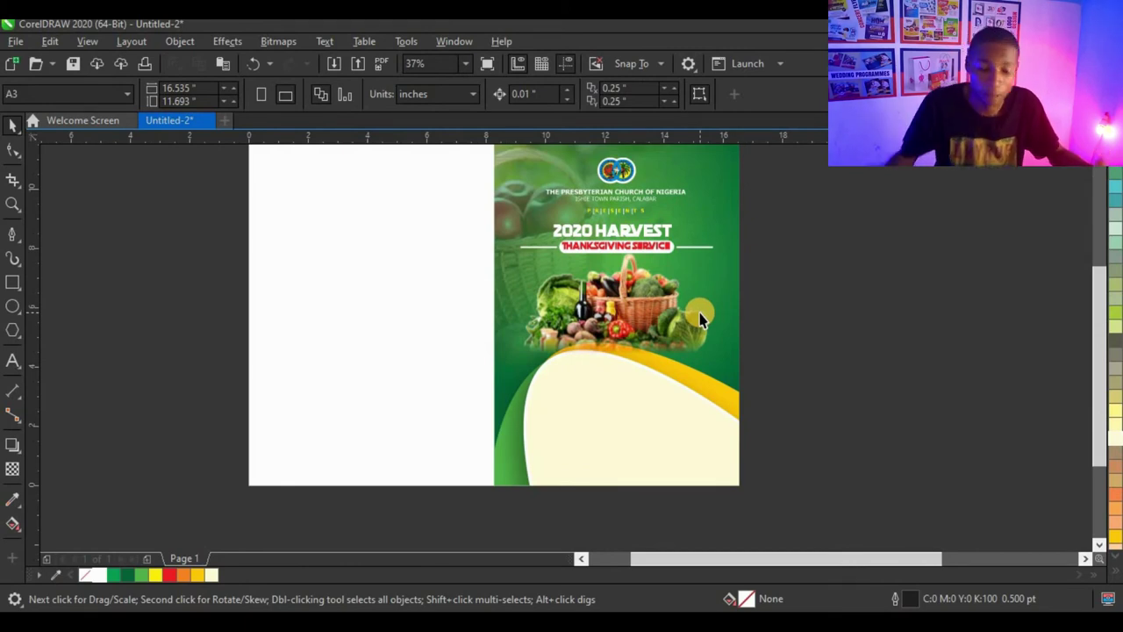
# Draw a circle about 2.69 in wide over the cream shape's upper left, filled green C69 M0 Y100 K0 with no outline
pyautogui.scroll(2, 642, 351)
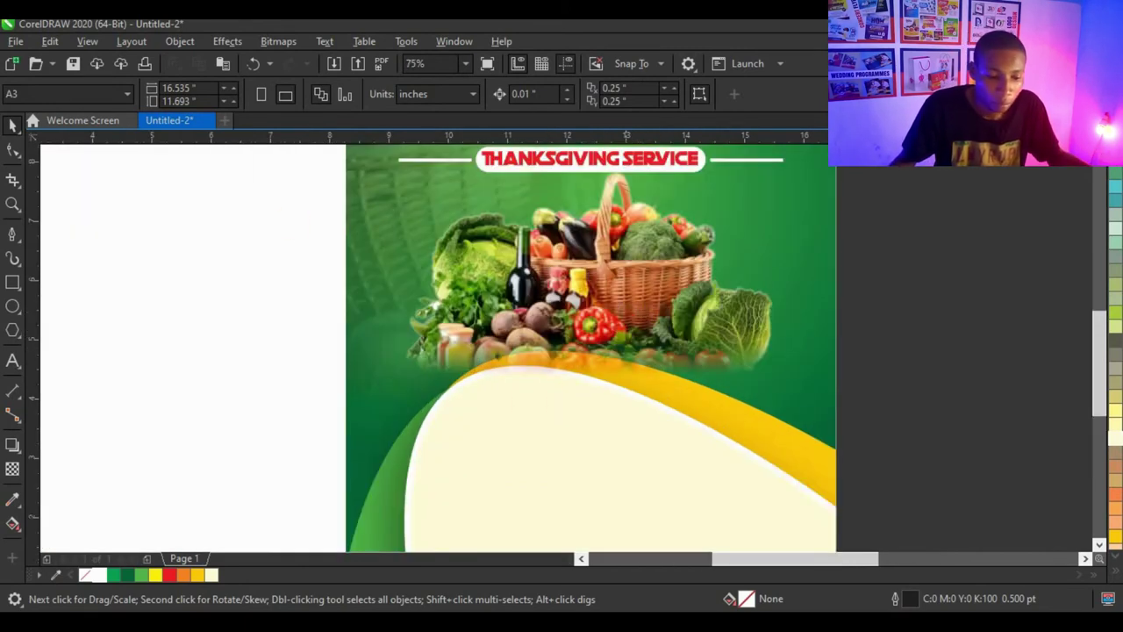
pyautogui.click(12, 305)
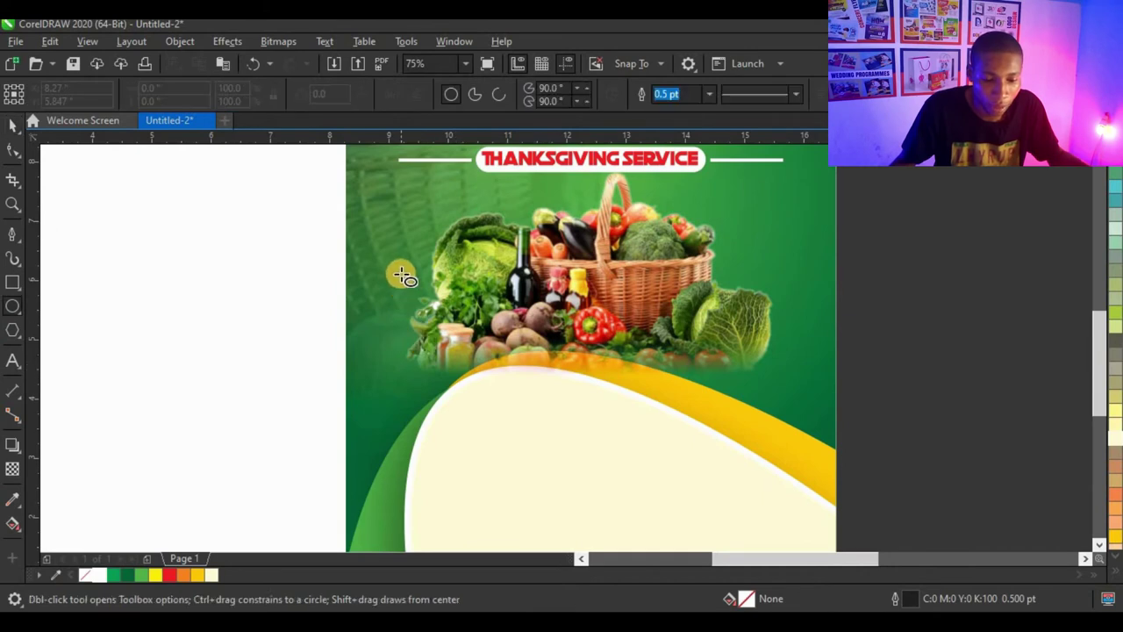
pyautogui.moveTo(401, 274); pyautogui.dragTo(570, 446)
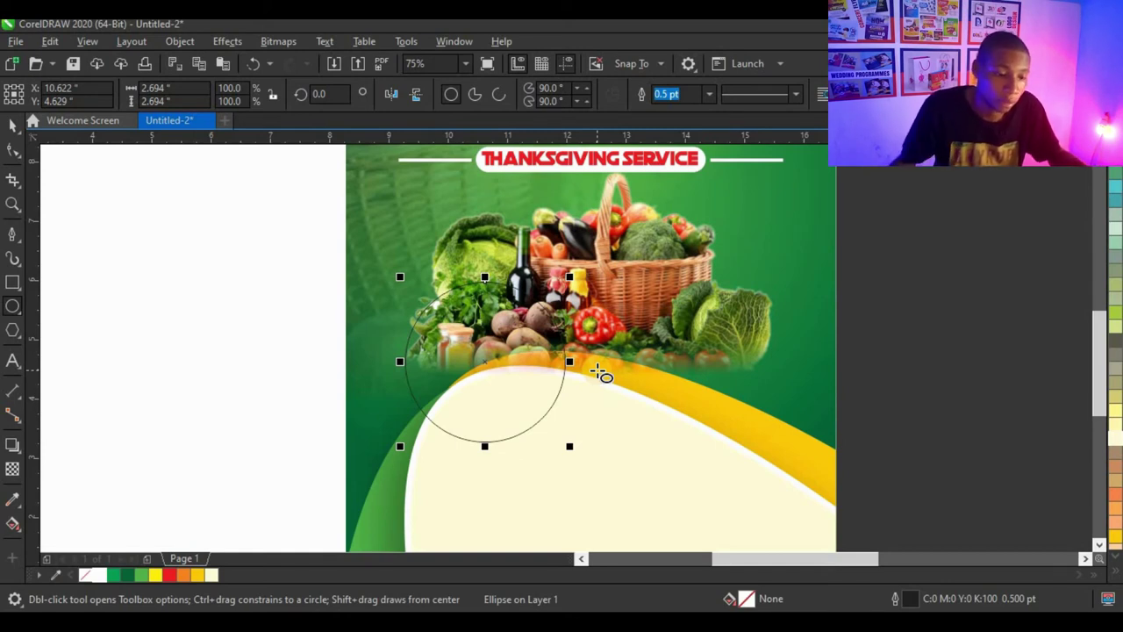
pyautogui.click(13, 125)
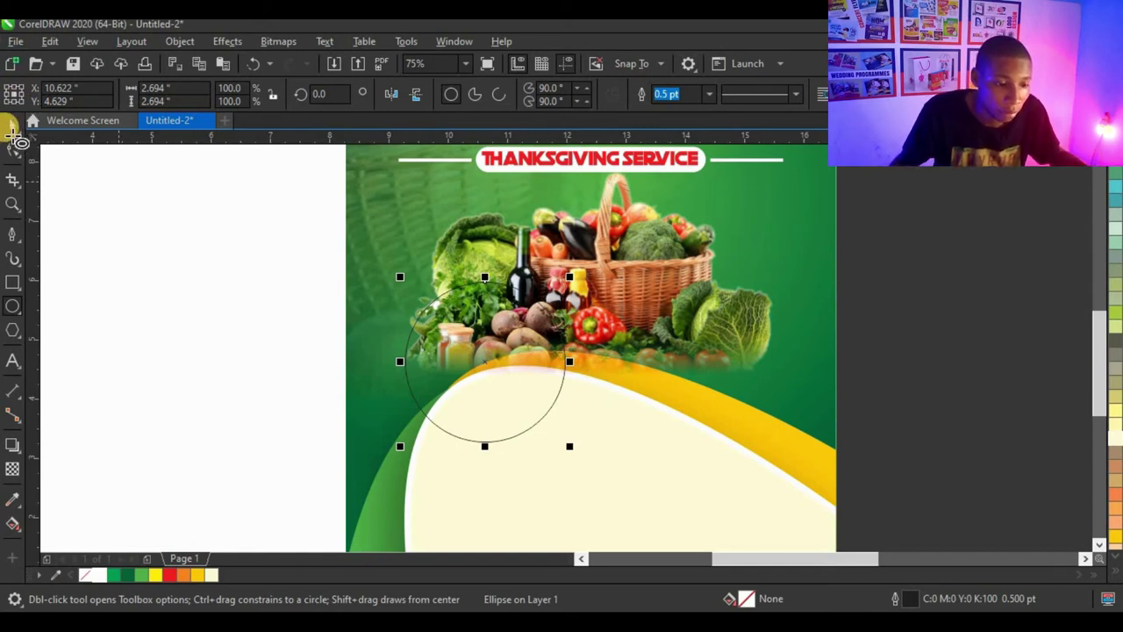
pyautogui.click(143, 577)
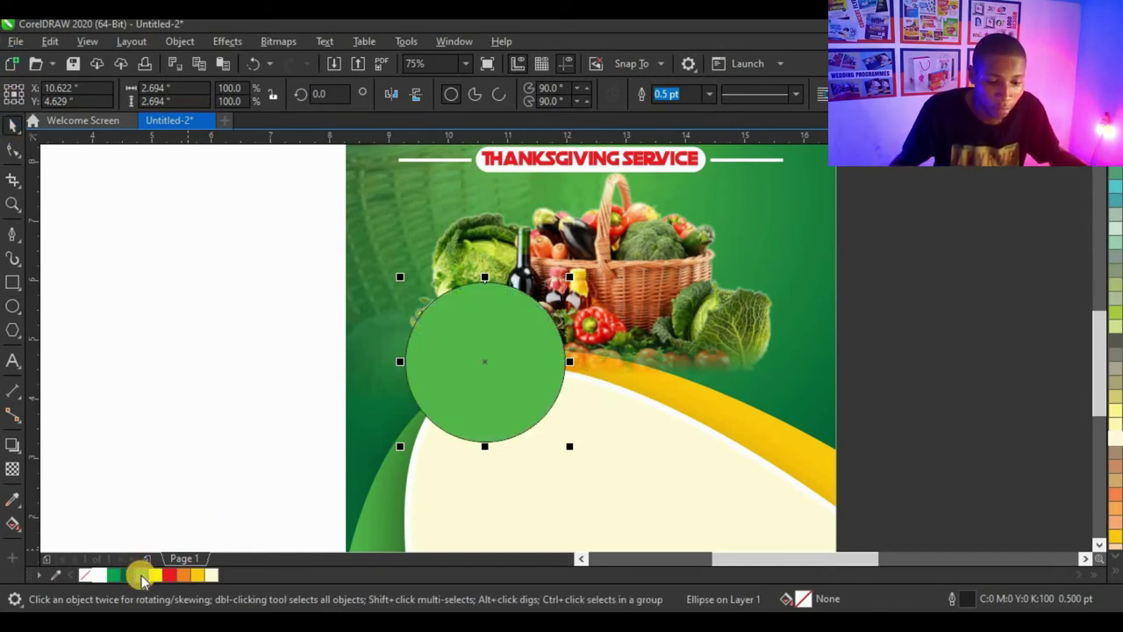
pyautogui.rightClick(85, 571)
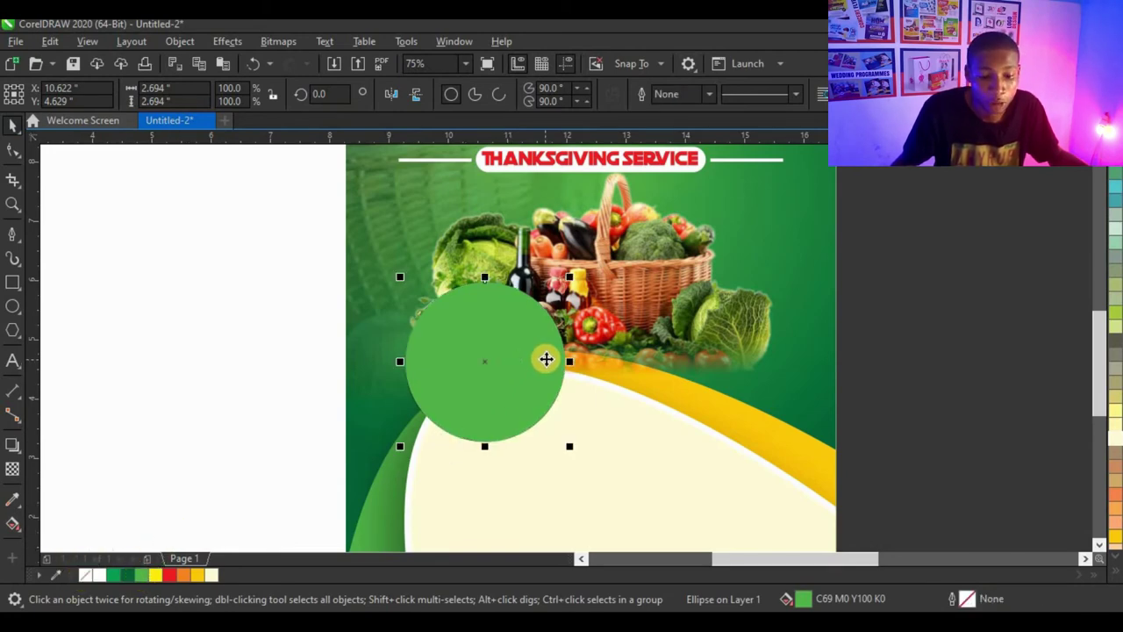
# Shrink the green circle to about 2.45 in and move it slightly up and left over the cream shape's edge
pyautogui.scroll(1, 545, 358)
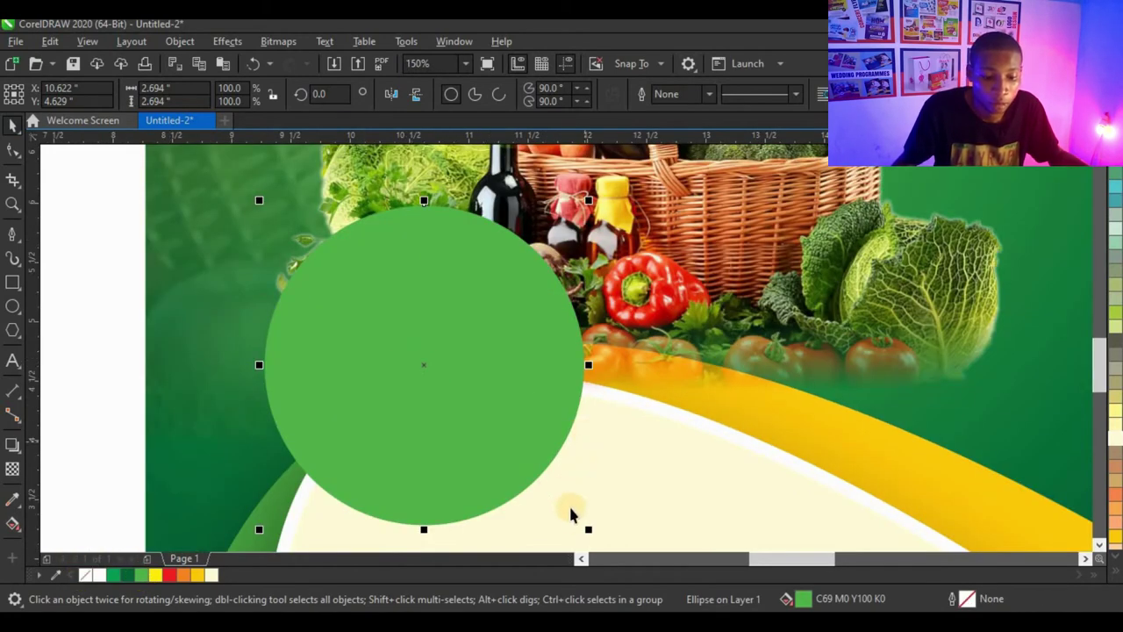
pyautogui.moveTo(589, 534); pyautogui.dragTo(560, 505)
pyautogui.moveTo(476, 442); pyautogui.dragTo(457, 434)
pyautogui.scroll(-2, 447, 431)
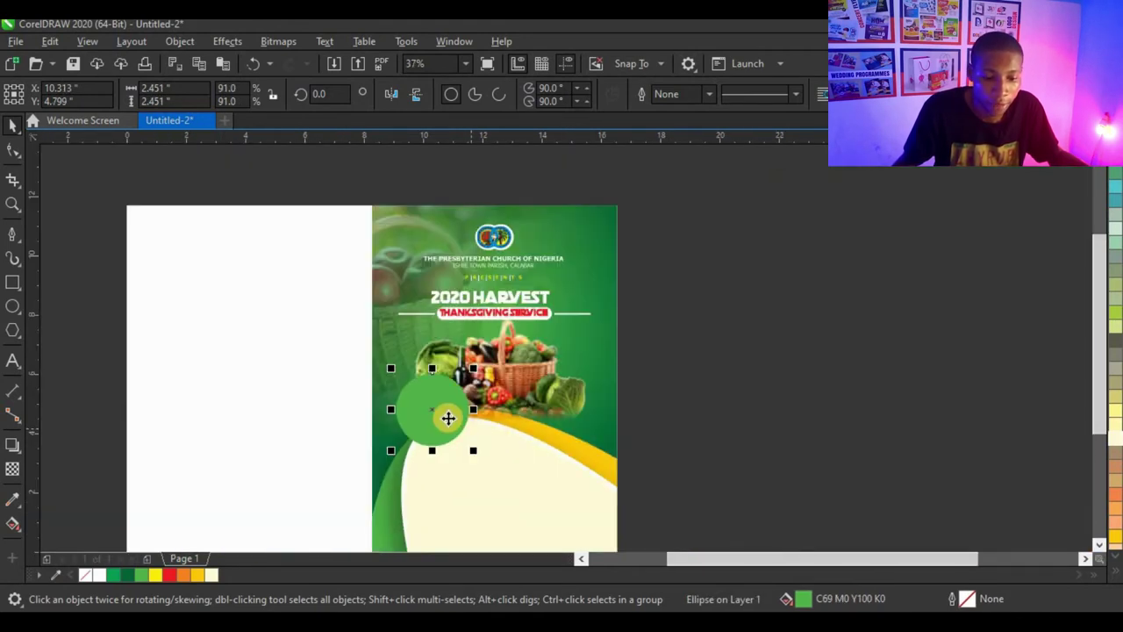
pyautogui.scroll(1, 447, 414)
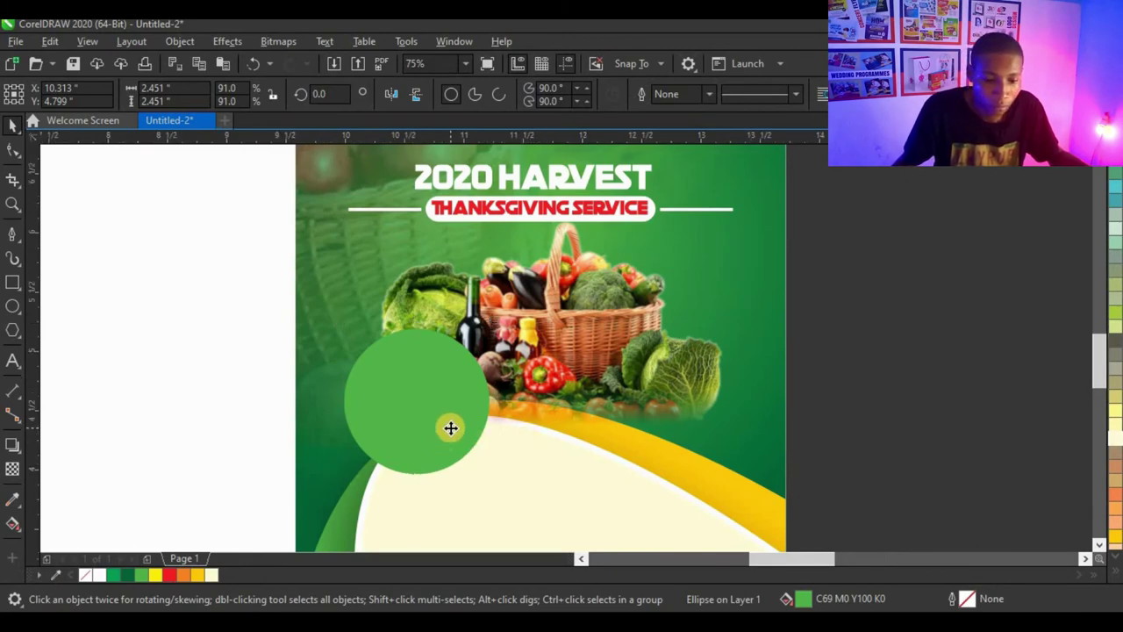
# Duplicate the green circle concentrically at about 1.92 in and fill the copy white
pyautogui.scroll(1, 450, 430)
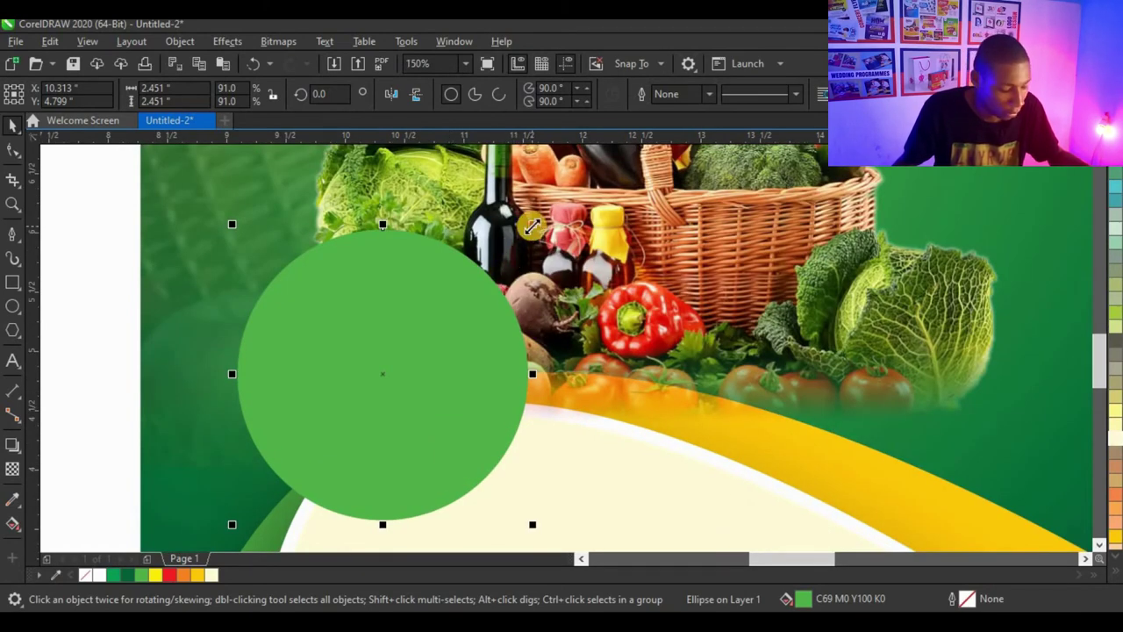
pyautogui.moveTo(532, 226); pyautogui.dragTo(555, 260)
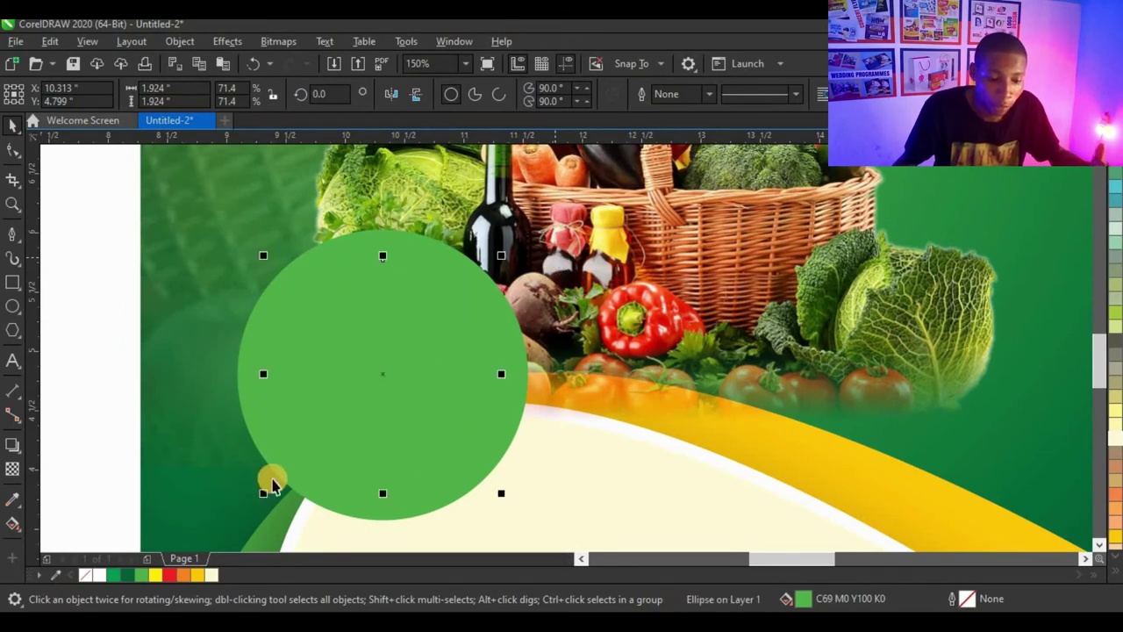
pyautogui.click(100, 576)
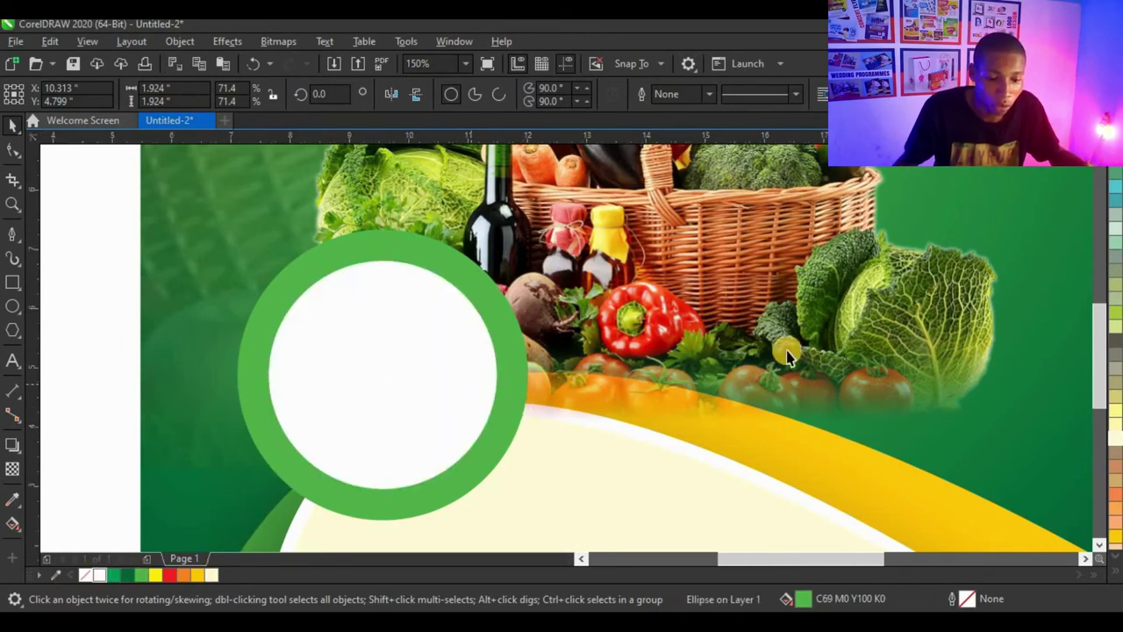
# Enlarge the white circle from its centre to about 2.02 in so the green ring around it is thinner
pyautogui.scroll(-5, 519, 412)
pyautogui.press('Escape')
pyautogui.scroll(2, 486, 411)
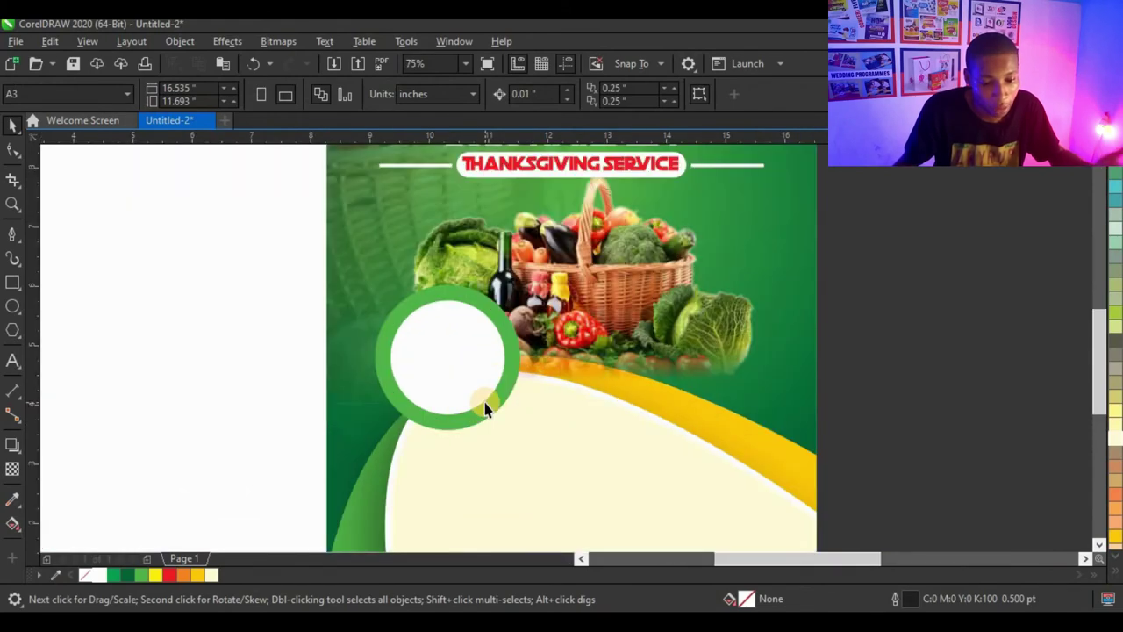
pyautogui.scroll(2, 487, 349)
pyautogui.click(492, 336)
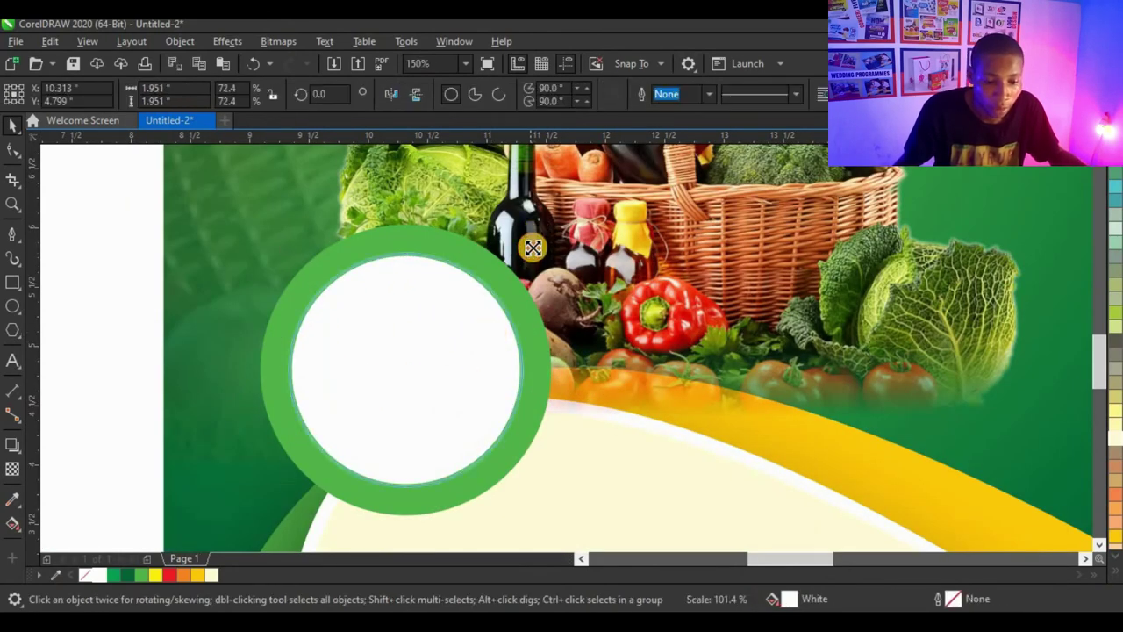
pyautogui.moveTo(533, 248); pyautogui.dragTo(533, 249)
pyautogui.scroll(-2, 839, 284)
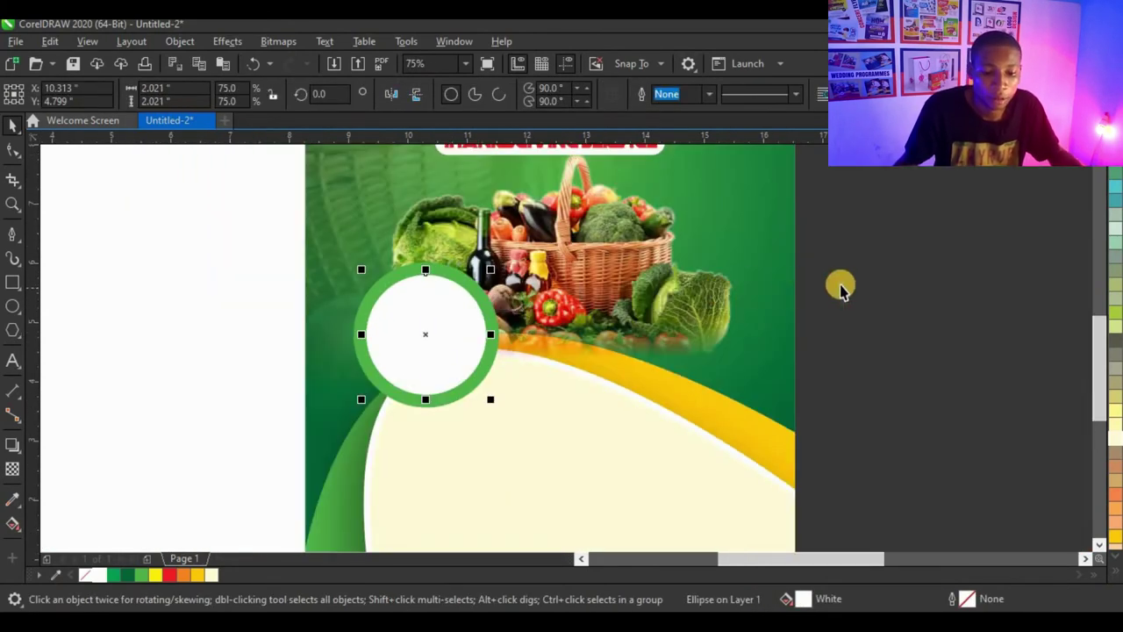
pyautogui.click(840, 283)
# Draw a closed Pen tool shape about 4.02 by 1.64 in across the circles' upper part, with a lower edge dipping into the white circle
pyautogui.scroll(-2, 602, 343)
pyautogui.scroll(6, 561, 329)
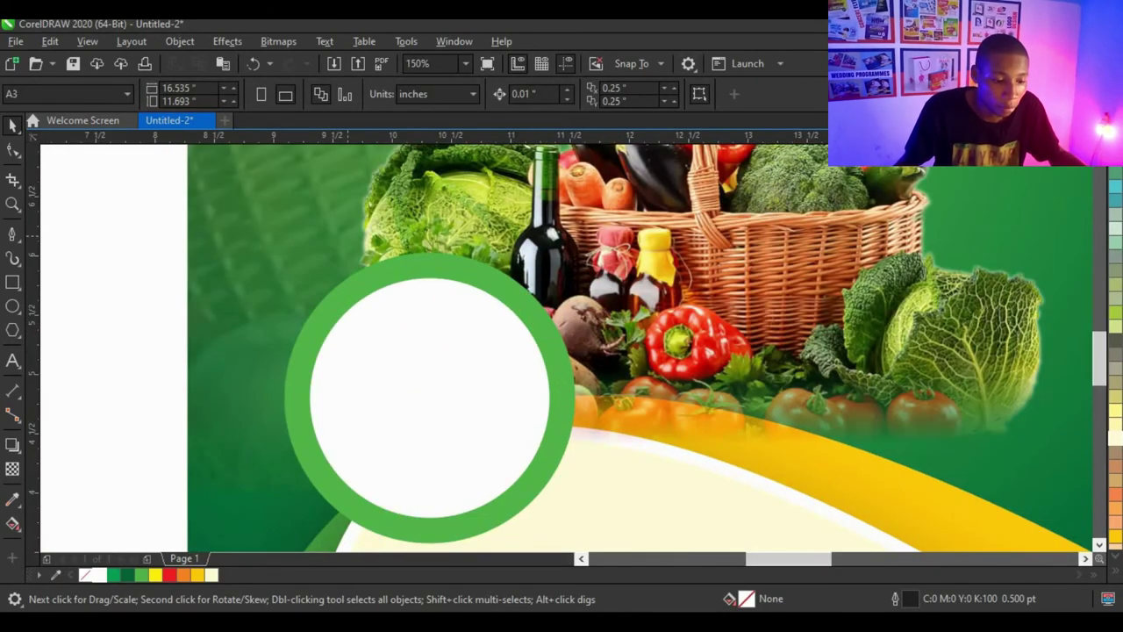
pyautogui.click(18, 234)
pyautogui.click(204, 262)
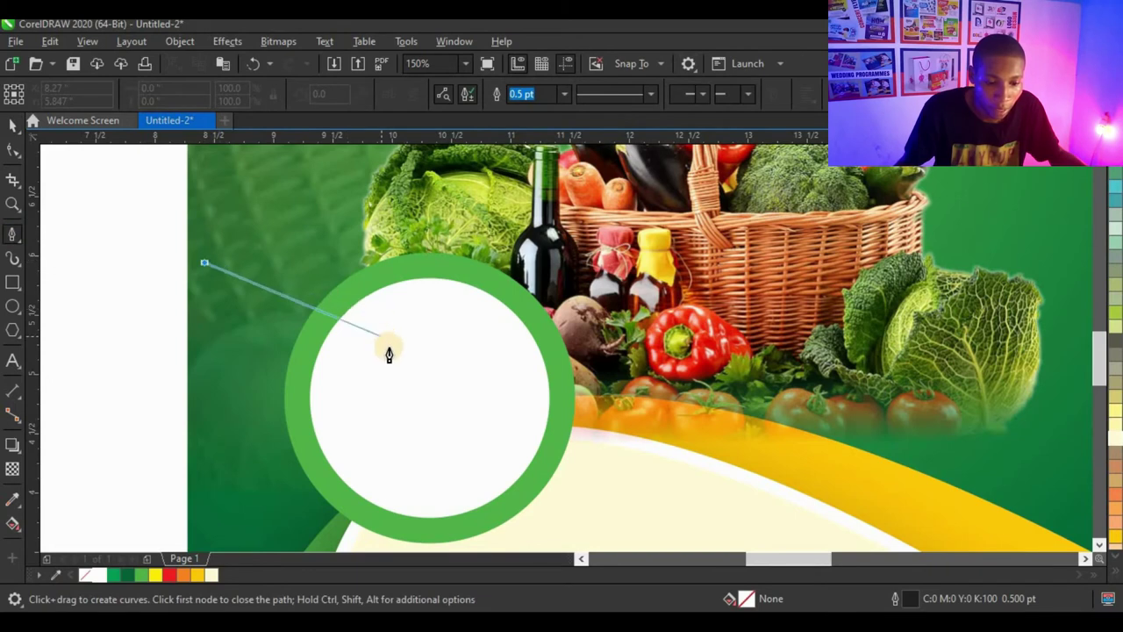
pyautogui.click(429, 373)
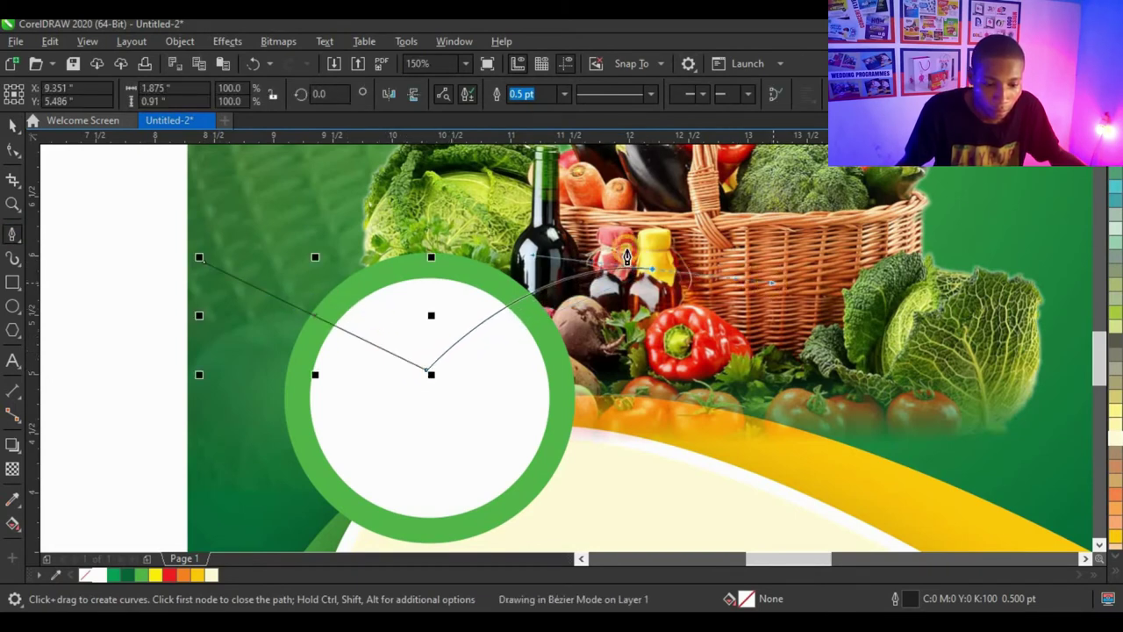
pyautogui.click(474, 175)
pyautogui.click(214, 180)
pyautogui.click(204, 262)
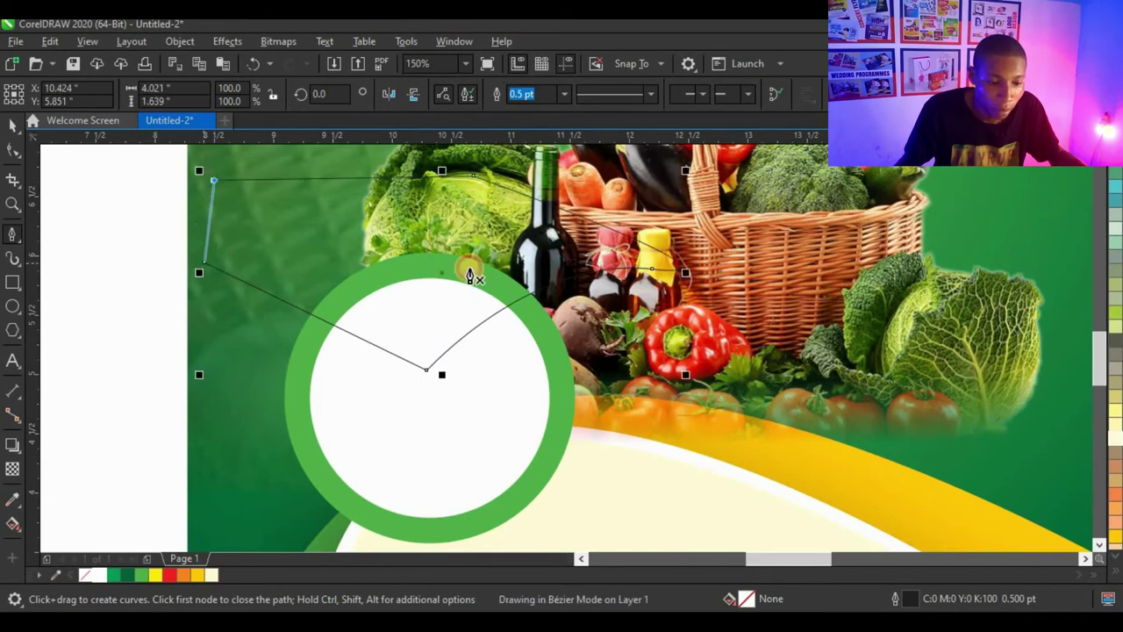
pyautogui.click(16, 125)
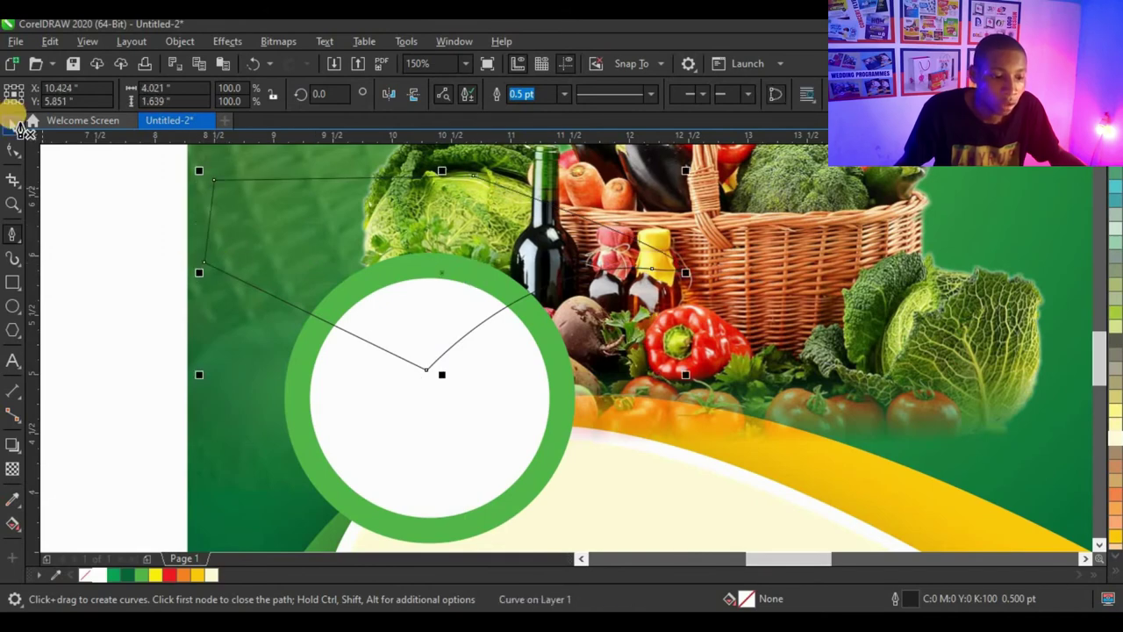
# Fill the pen-drawn shape with a left-to-right gradient from dark green to light green and remove its outline
pyautogui.click(128, 576)
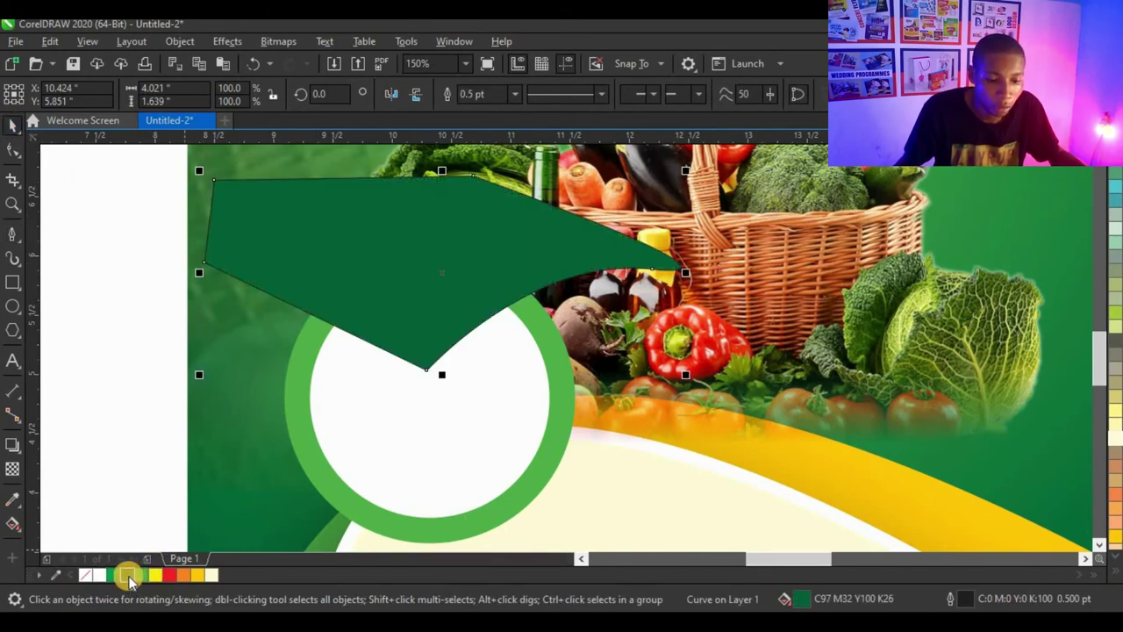
pyautogui.click(13, 524)
pyautogui.moveTo(392, 320); pyautogui.dragTo(586, 301)
pyautogui.click(141, 576)
pyautogui.click(14, 128)
pyautogui.press('space')
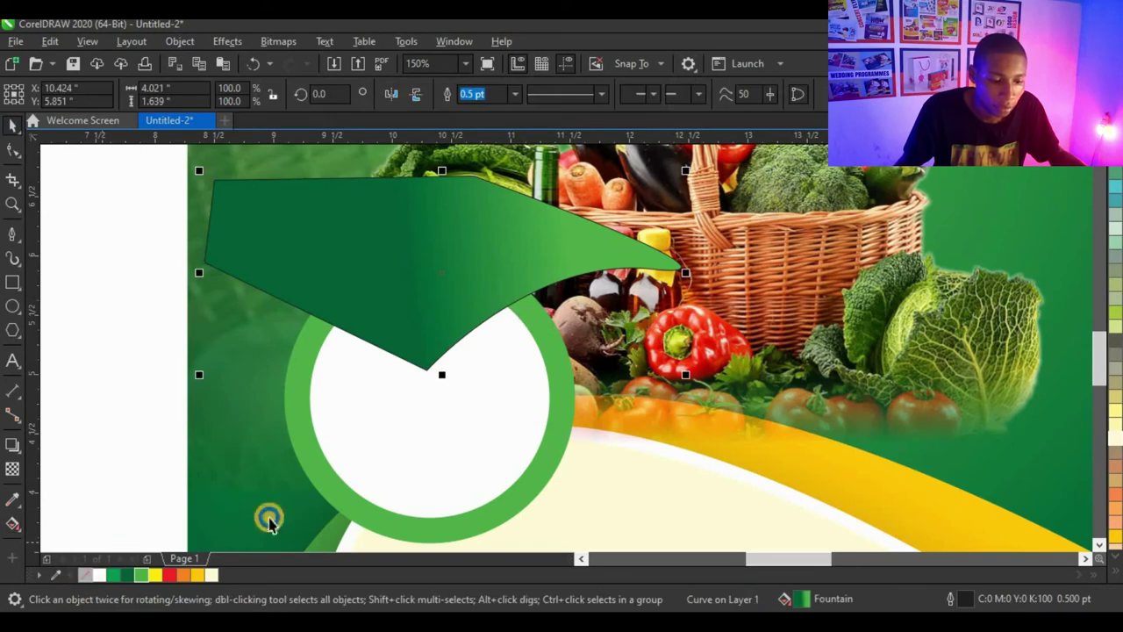
# PowerClip the gradient shape inside the white circle so it fills only the circle's upper part
pyautogui.rightClick(454, 268)
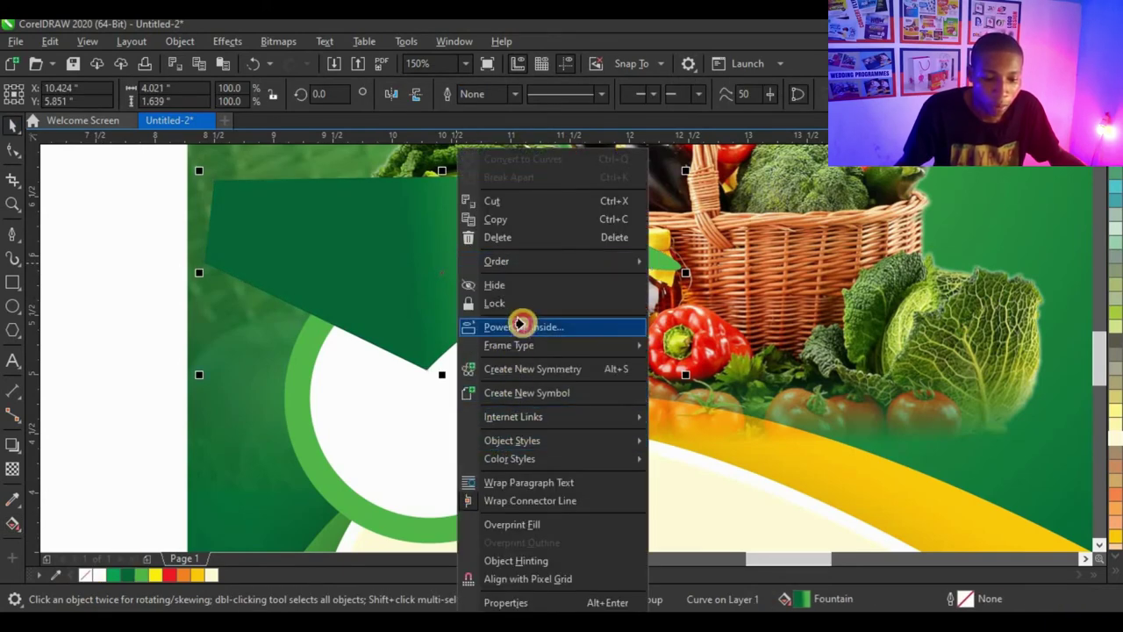
pyautogui.click(520, 324)
pyautogui.click(484, 357)
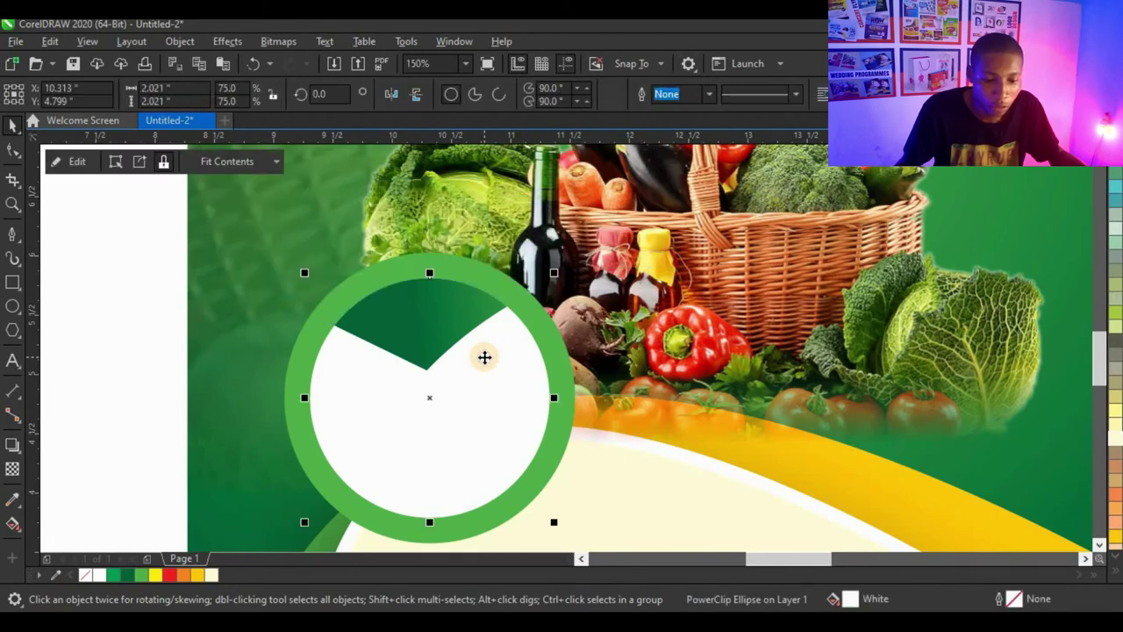
pyautogui.scroll(-2, 491, 330)
pyautogui.click(829, 298)
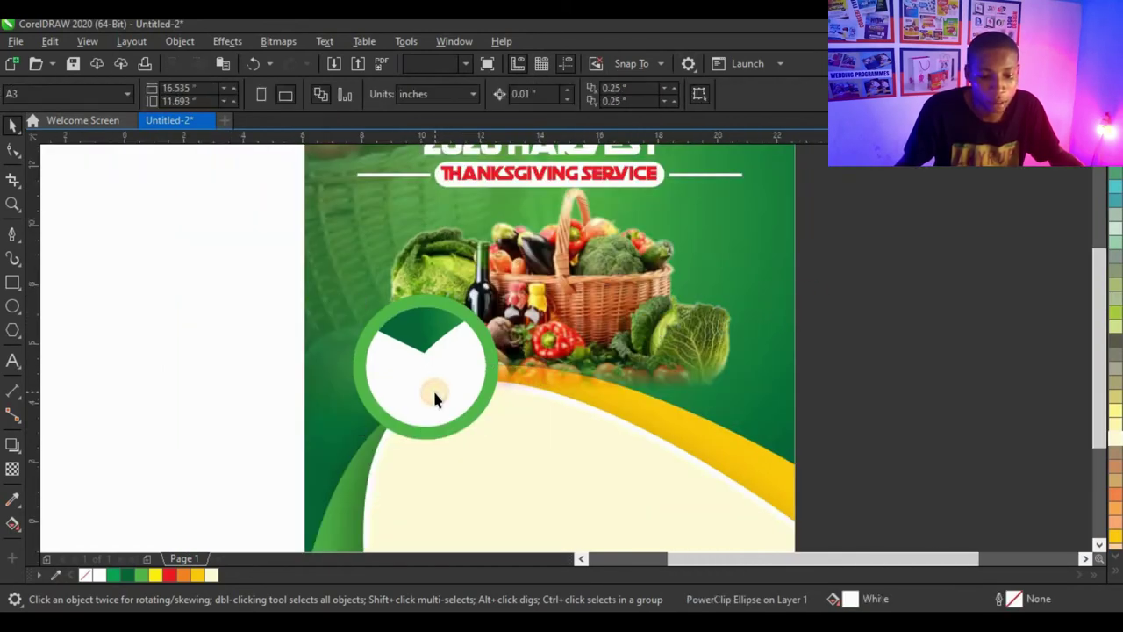
pyautogui.scroll(-3, 433, 387)
pyautogui.scroll(5, 434, 379)
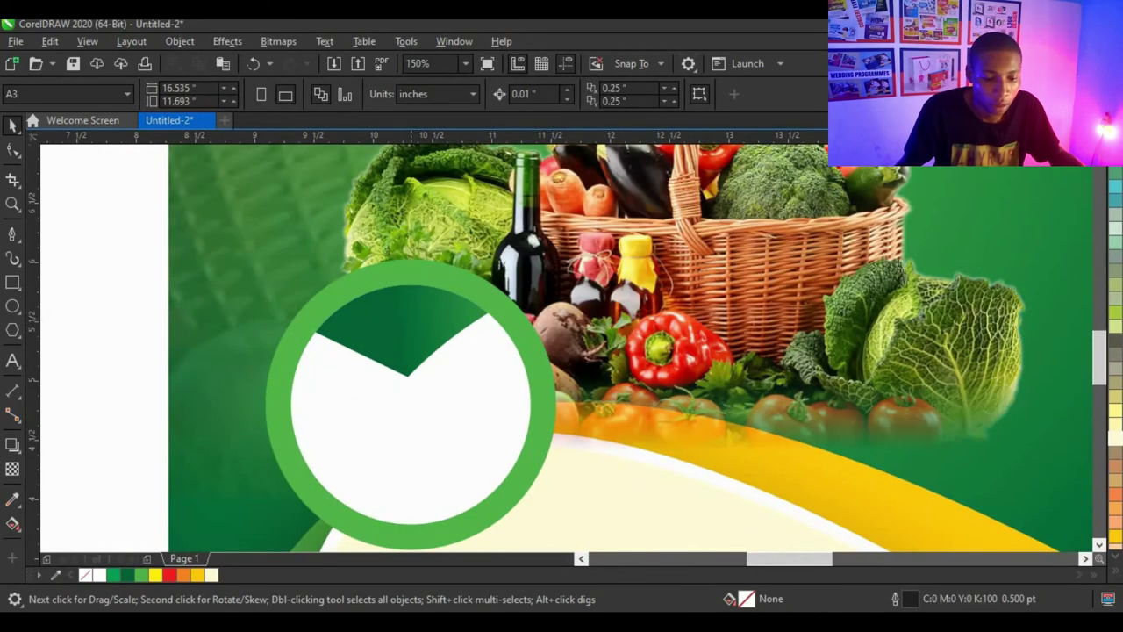
# Add the text "THEME:" in the white circle below the green shape
pyautogui.click(13, 359)
pyautogui.click(341, 421)
pyautogui.write('T')
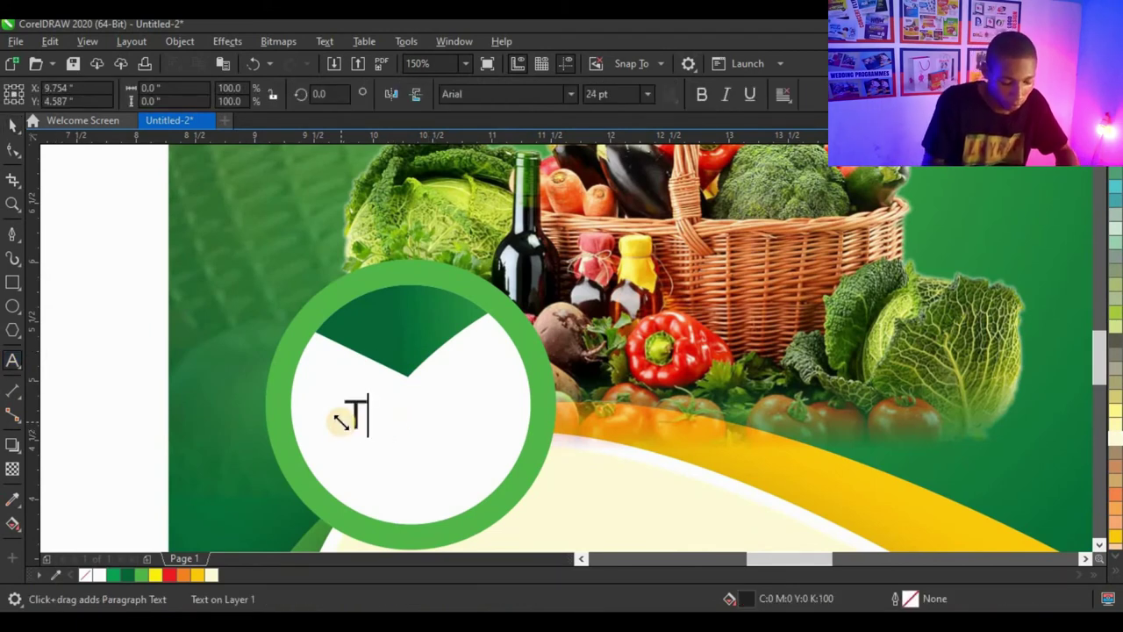
pyautogui.write('HEME')
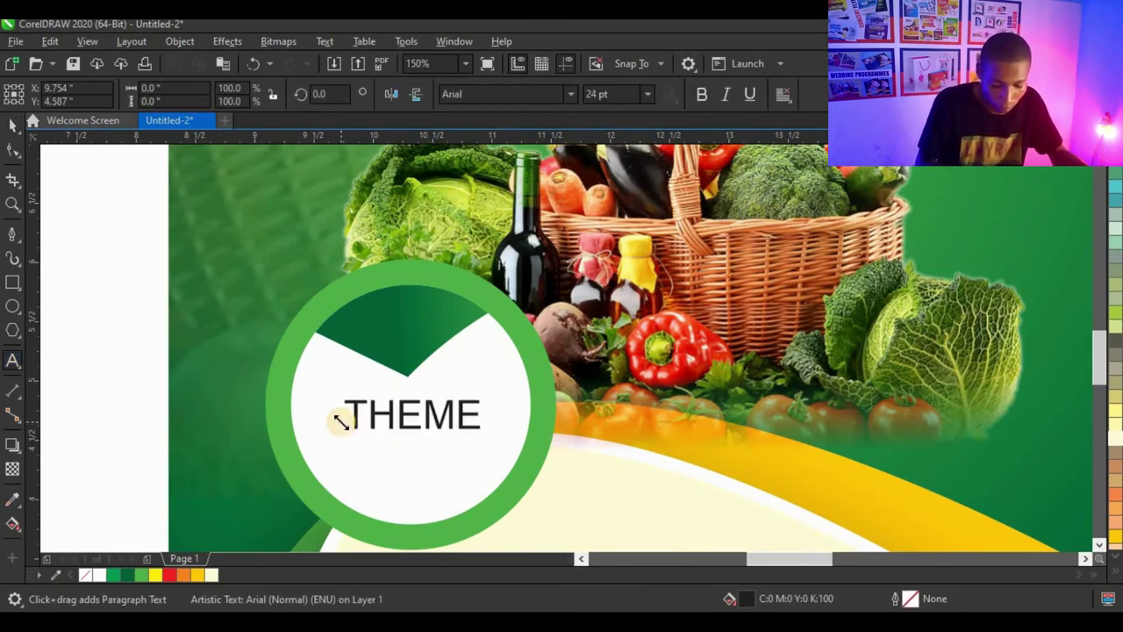
pyautogui.write(':')
pyautogui.click(13, 126)
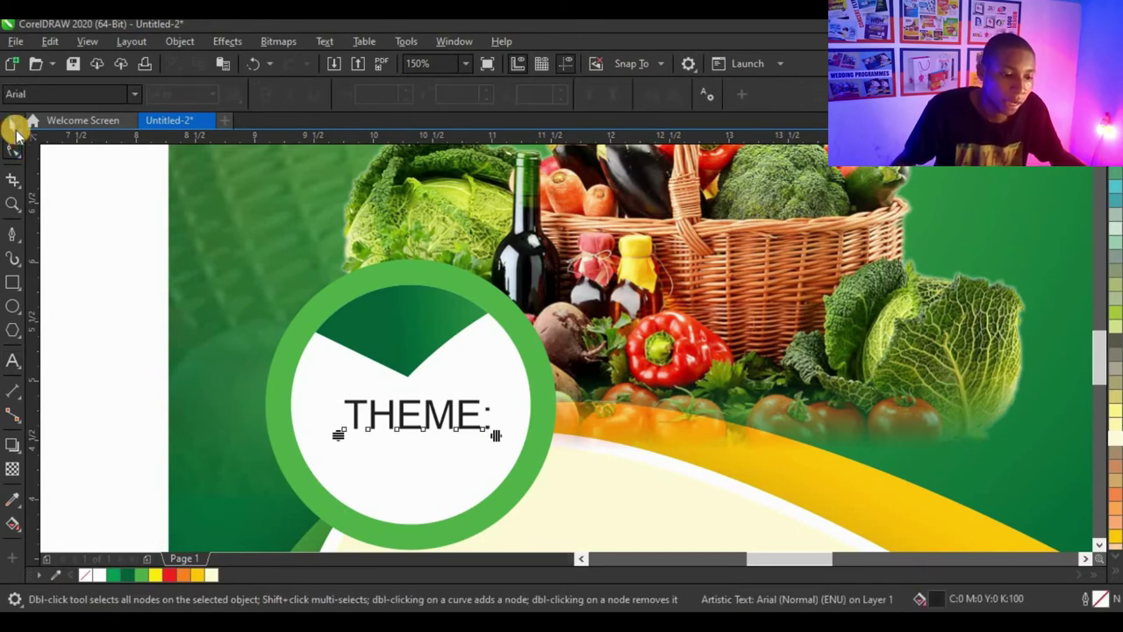
# Format "THEME:" in Tahoma bold with a white fill
pyautogui.click(572, 95)
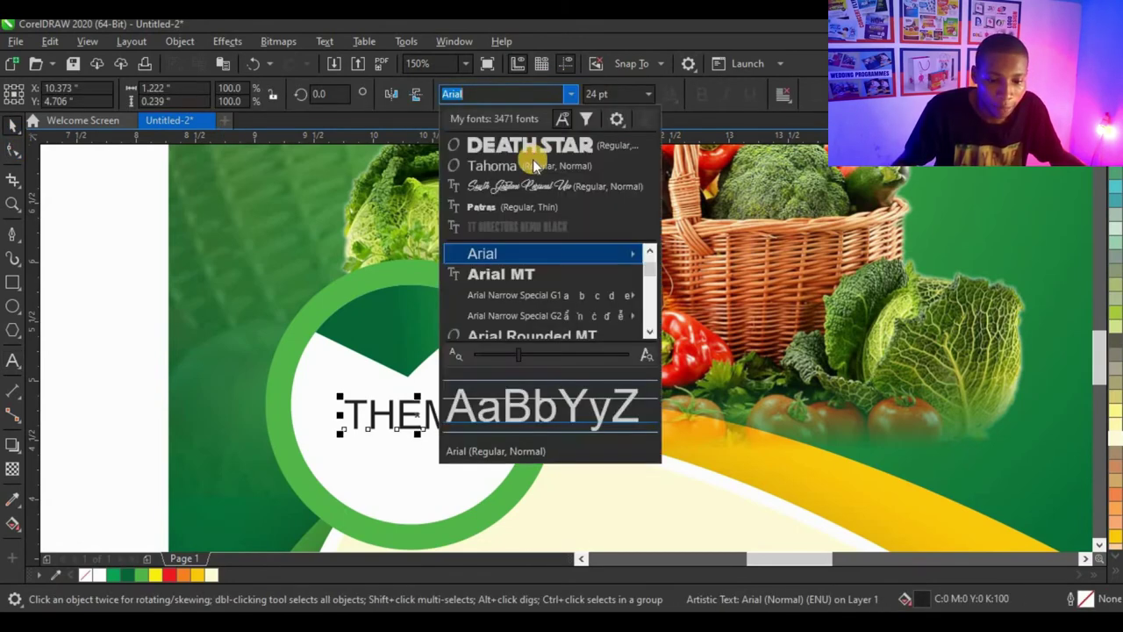
pyautogui.click(531, 160)
pyautogui.click(701, 93)
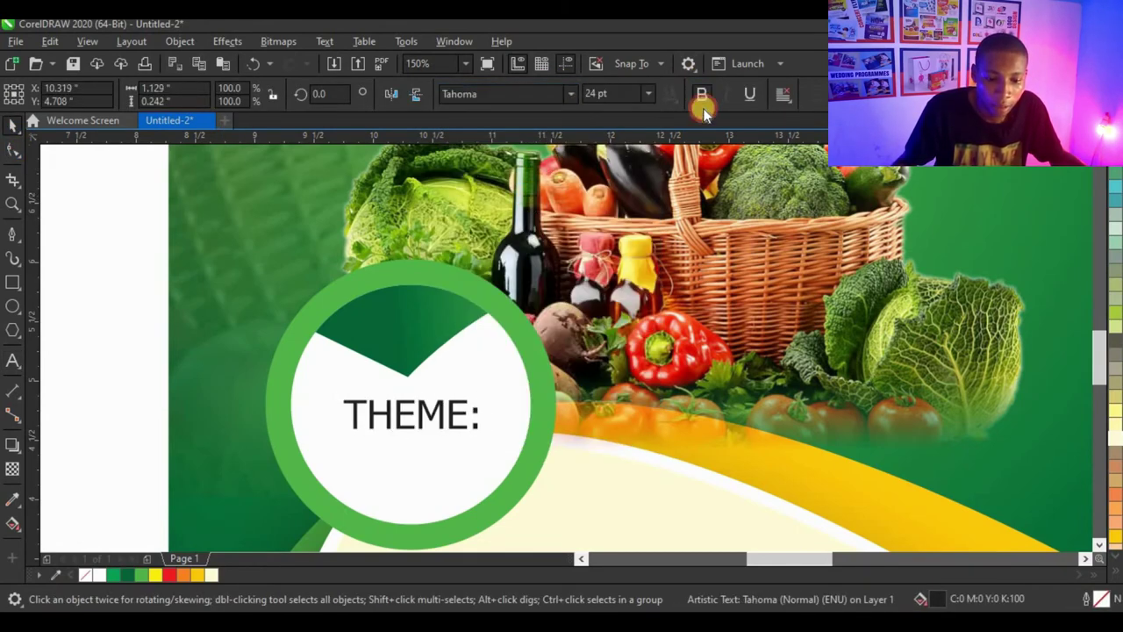
pyautogui.click(99, 575)
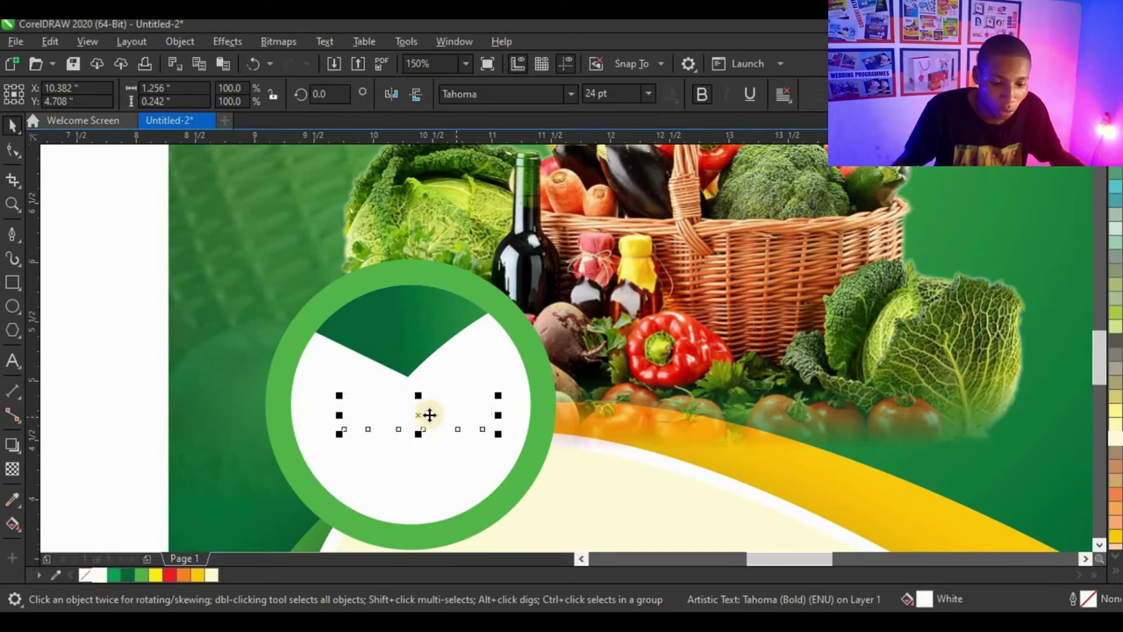
# Move "THEME:" onto the dark green clipped shape and shrink it to about 15.2 pt
pyautogui.moveTo(429, 414); pyautogui.dragTo(446, 344)
pyautogui.scroll(2, 445, 344)
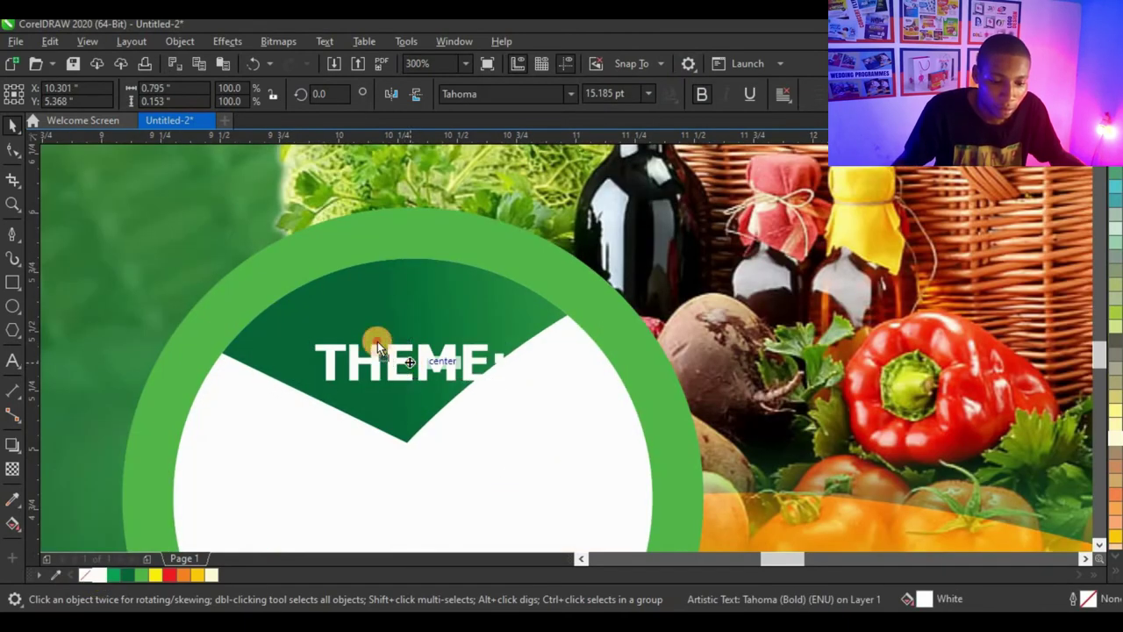
pyautogui.moveTo(377, 346); pyautogui.dragTo(381, 341)
# Shift the green shape clipped inside the white circle slightly up and to the right
pyautogui.click(401, 406)
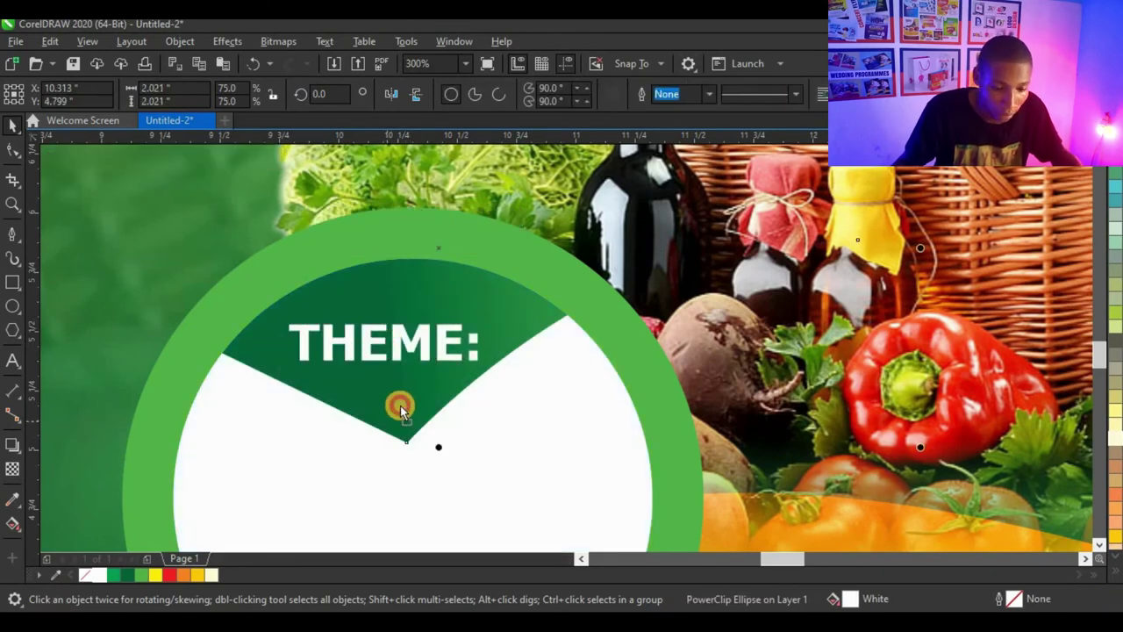
pyautogui.moveTo(387, 421); pyautogui.dragTo(399, 401)
pyautogui.scroll(-4, 615, 383)
pyautogui.scroll(-2, 371, 431)
pyautogui.press('Escape')
# Nudge "THEME:" slightly right over the green shape
pyautogui.scroll(4, 454, 366)
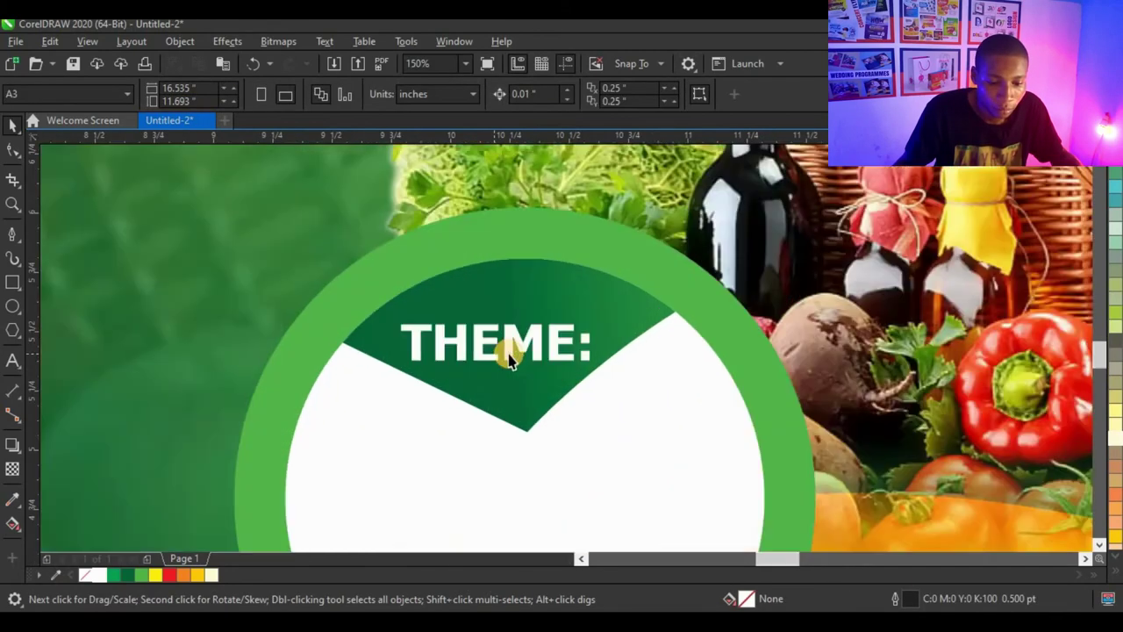
pyautogui.scroll(1, 499, 353)
pyautogui.moveTo(524, 344); pyautogui.dragTo(537, 345)
# Add the text "ARISE AND SHINE" in the white circle, with "SHINE" on a second line
pyautogui.scroll(-1, 466, 372)
pyautogui.scroll(-3, 514, 351)
pyautogui.click(12, 359)
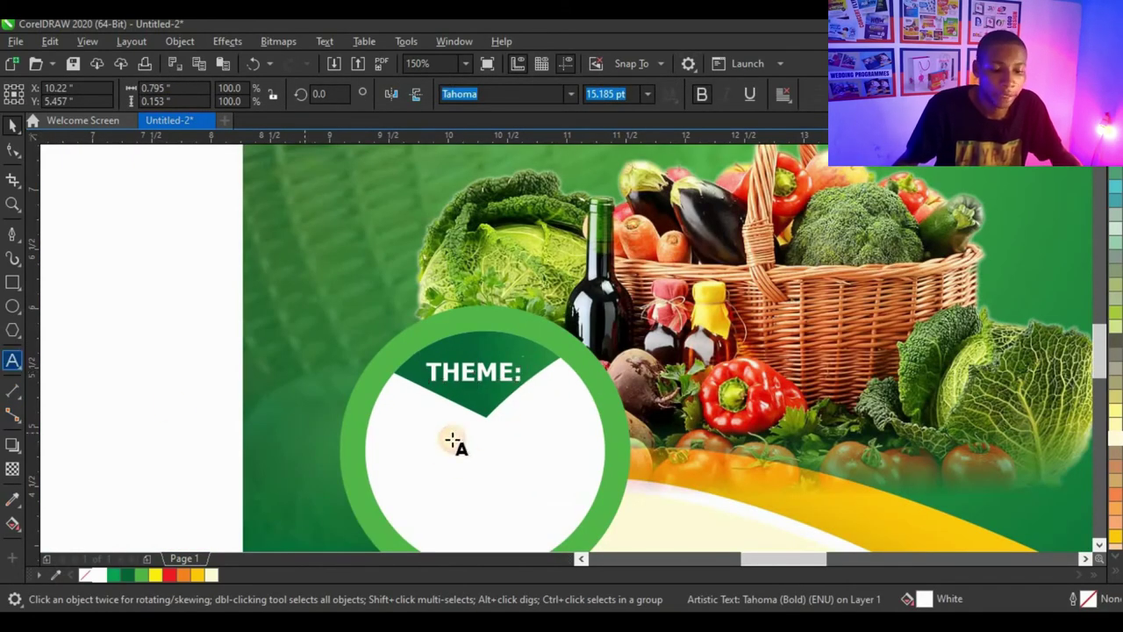
pyautogui.scroll(-1, 386, 439)
pyautogui.scroll(1, 375, 424)
pyautogui.click(351, 413)
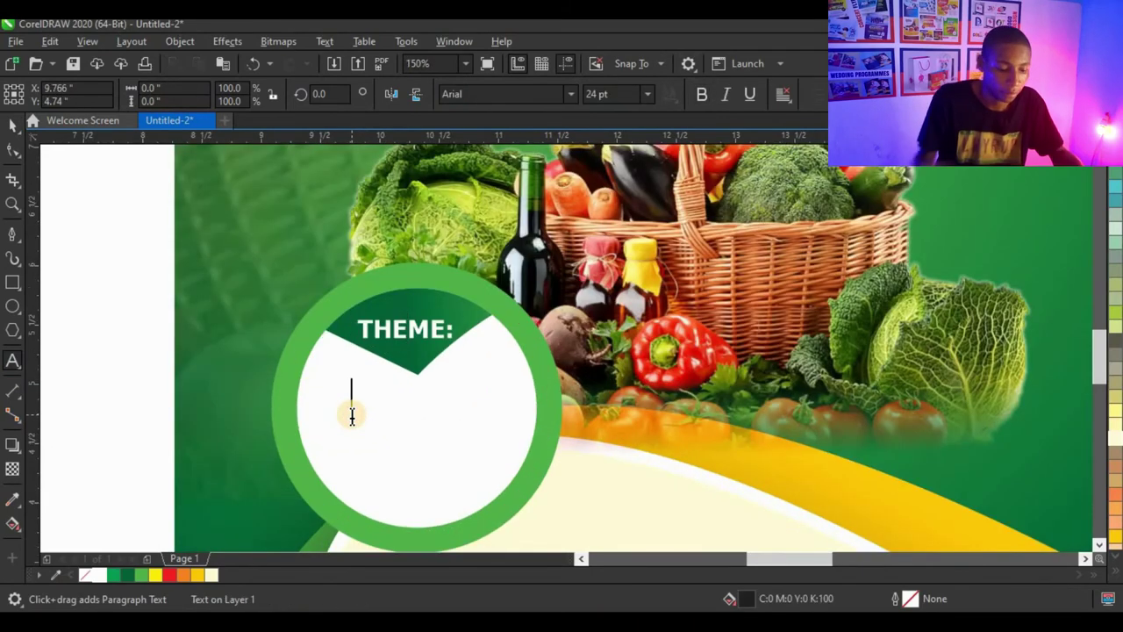
pyautogui.write('ARISE')
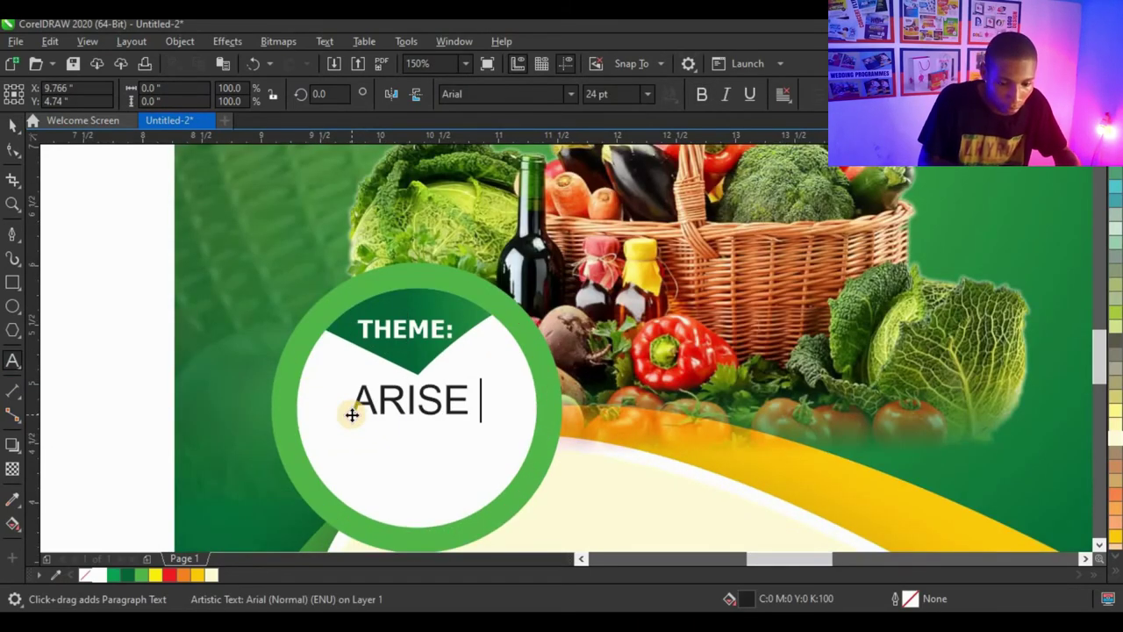
pyautogui.write(' AND SHINE')
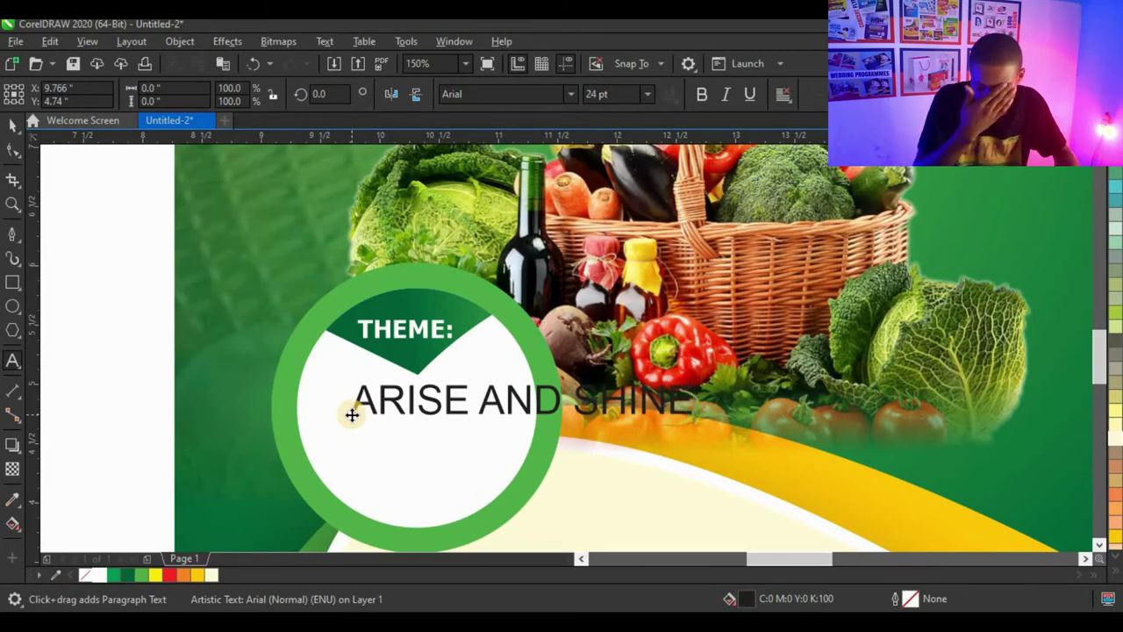
pyautogui.click(482, 404)
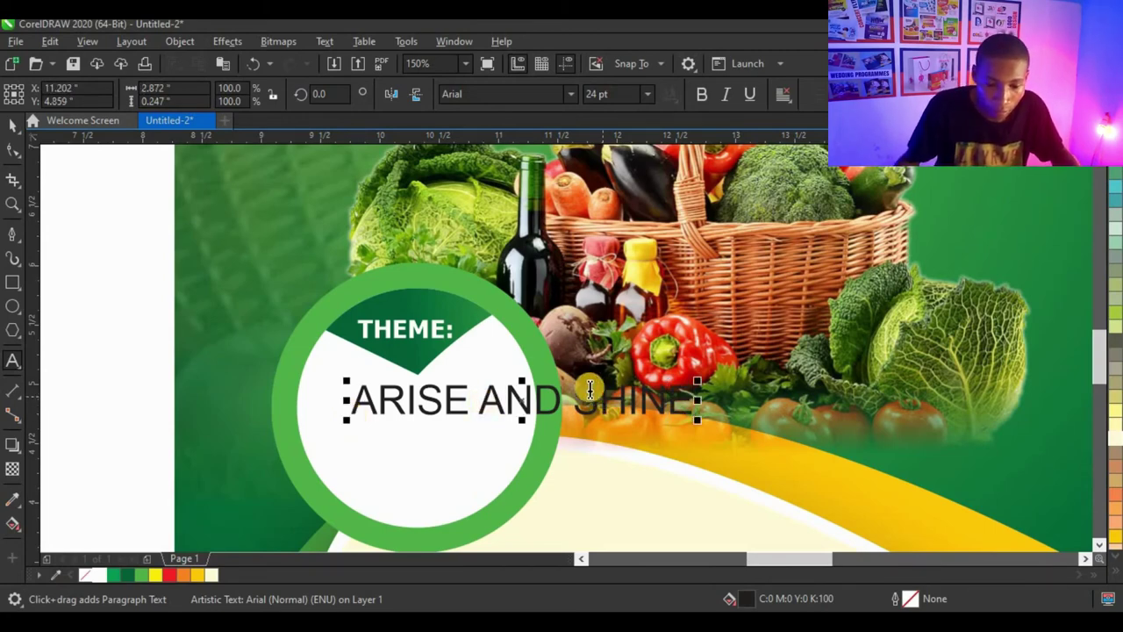
pyautogui.press('BackSpace')
pyautogui.press('Return')
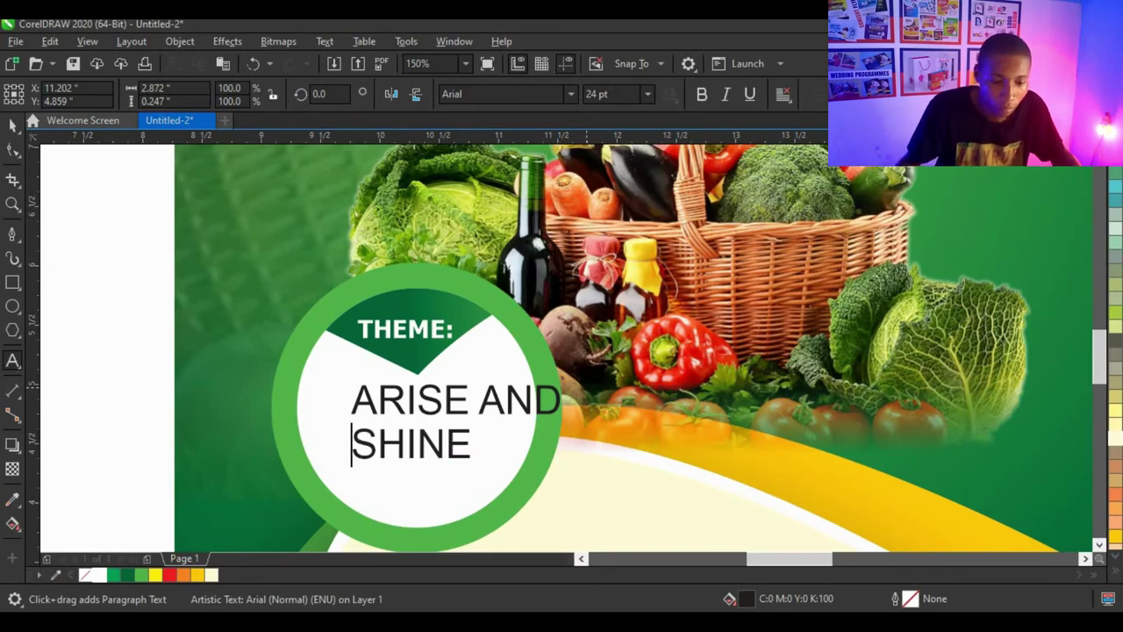
# Break the two lines apart, then centre "ARISE AND" in the white circle in the Death Star font
pyautogui.click(14, 127)
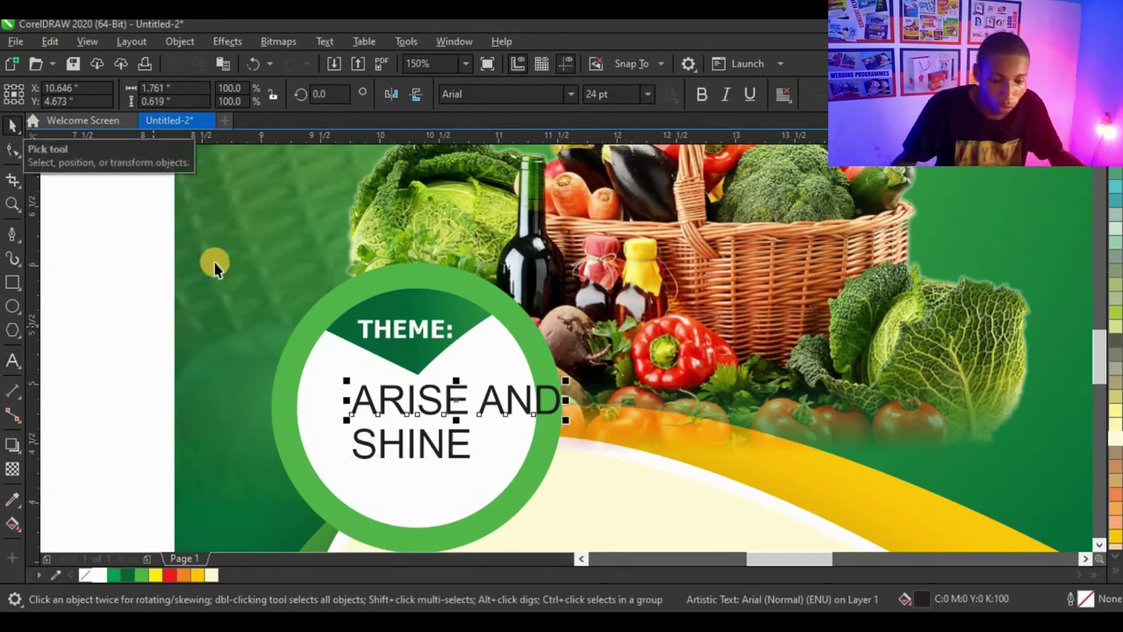
pyautogui.moveTo(454, 401); pyautogui.dragTo(416, 406)
pyautogui.click(572, 95)
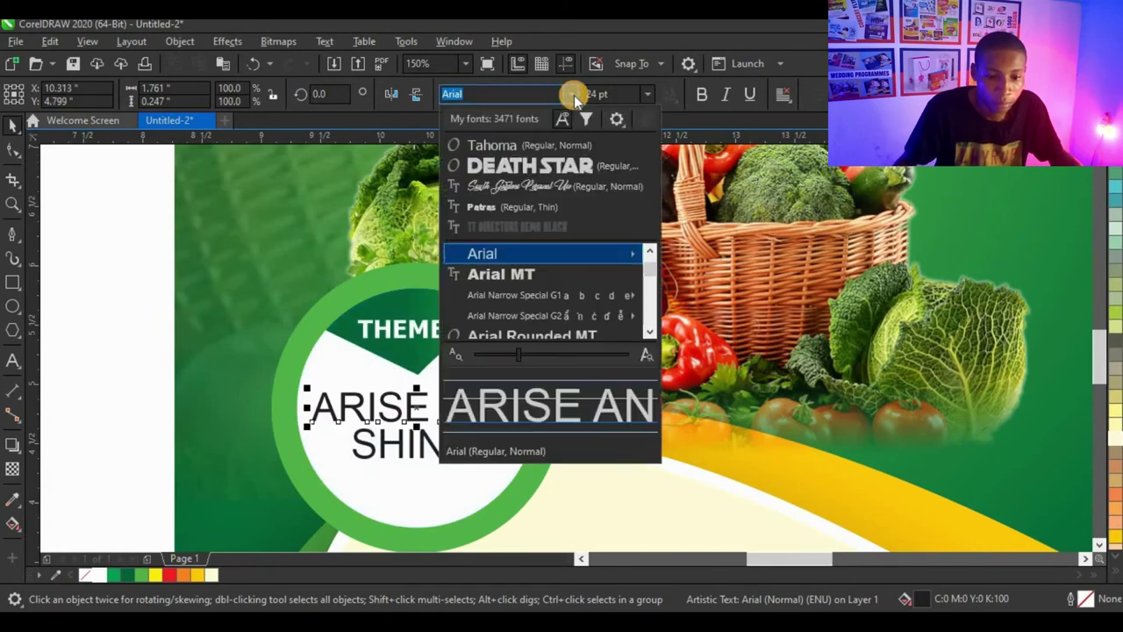
pyautogui.click(514, 165)
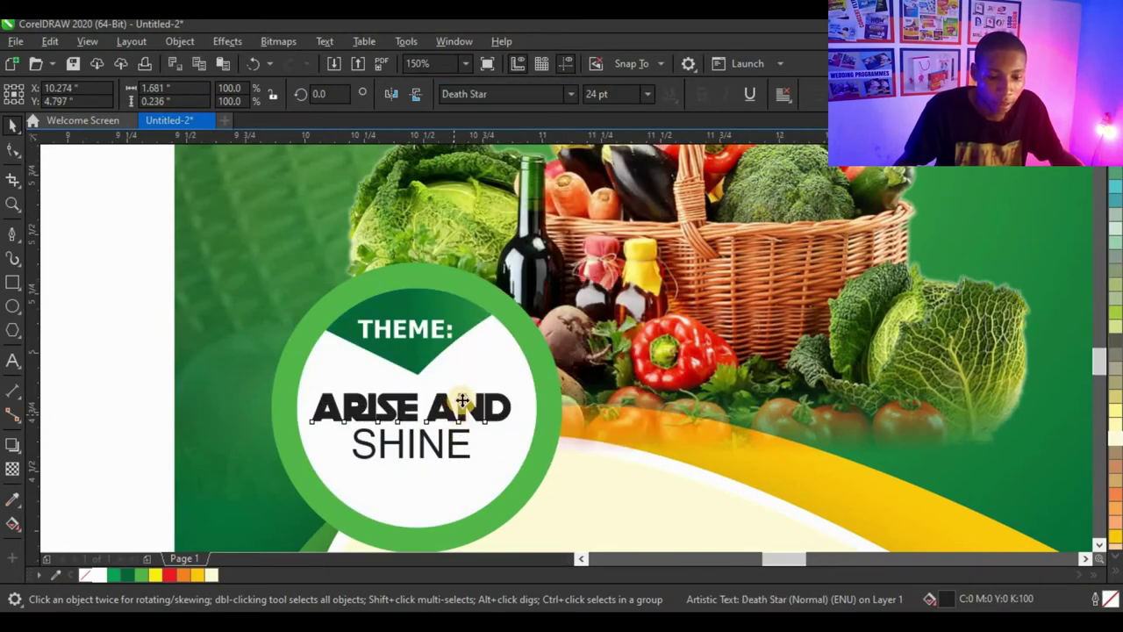
# Separate "ARISE" from "AND", enlarge "ARISE" to about 32 pt and place "AND" beside it at about 20.5 pt
pyautogui.scroll(2, 462, 400)
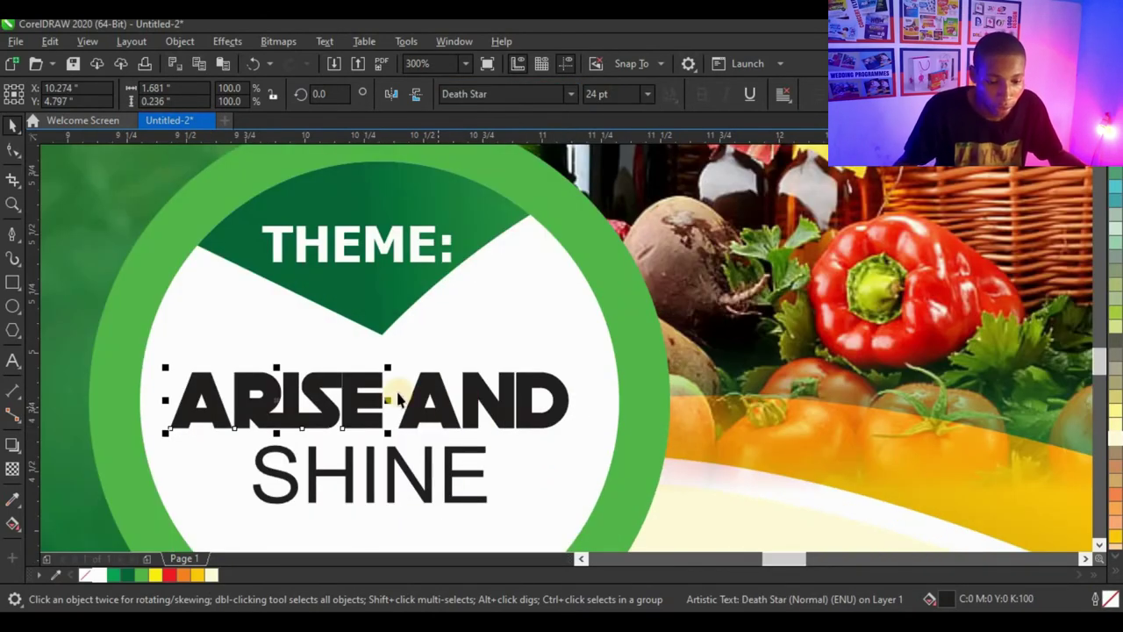
pyautogui.moveTo(389, 369); pyautogui.dragTo(459, 311)
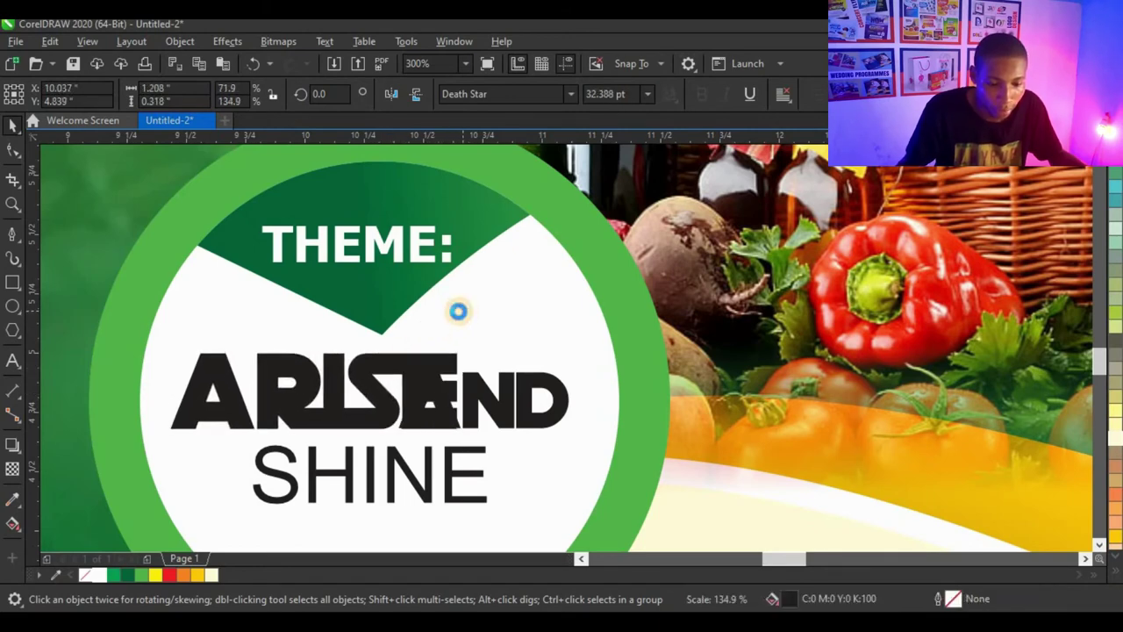
pyautogui.moveTo(504, 421); pyautogui.dragTo(604, 426)
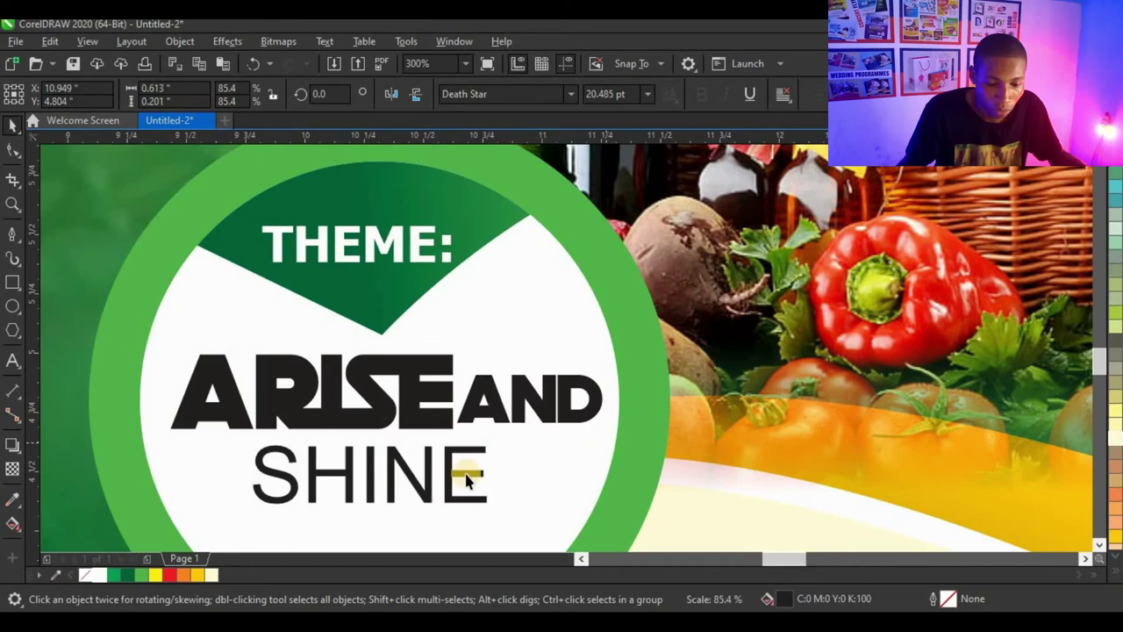
# Set "SHINE" in the Death Star font and enlarge it to about 42 pt, centred under "ARISE AND"
pyautogui.click(400, 455)
pyautogui.click(570, 94)
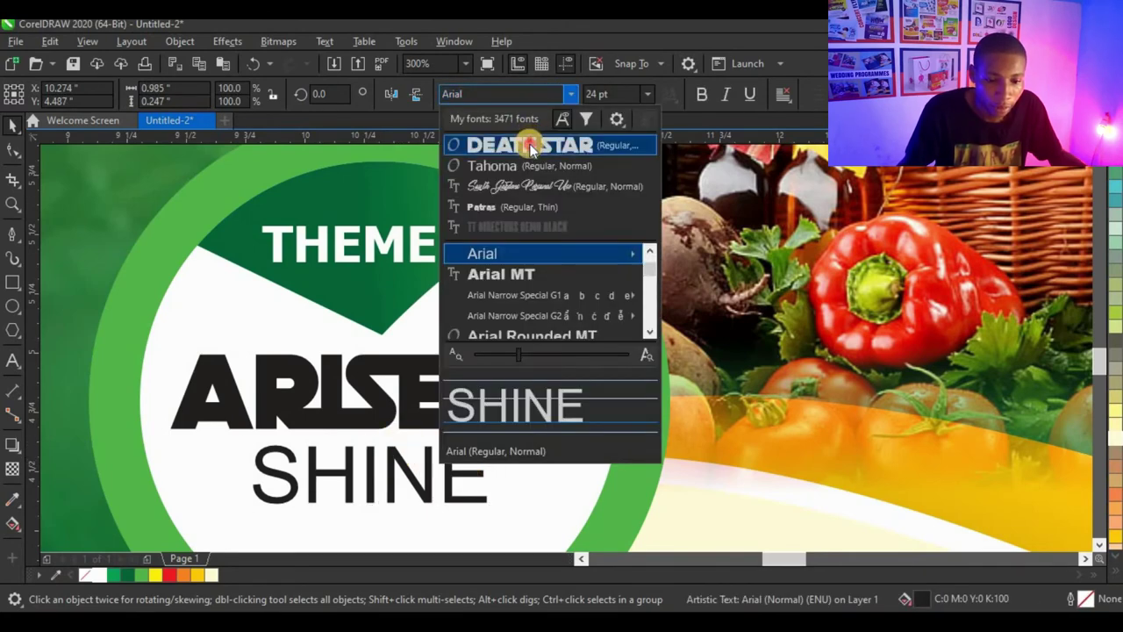
pyautogui.click(509, 145)
pyautogui.scroll(-2, 359, 318)
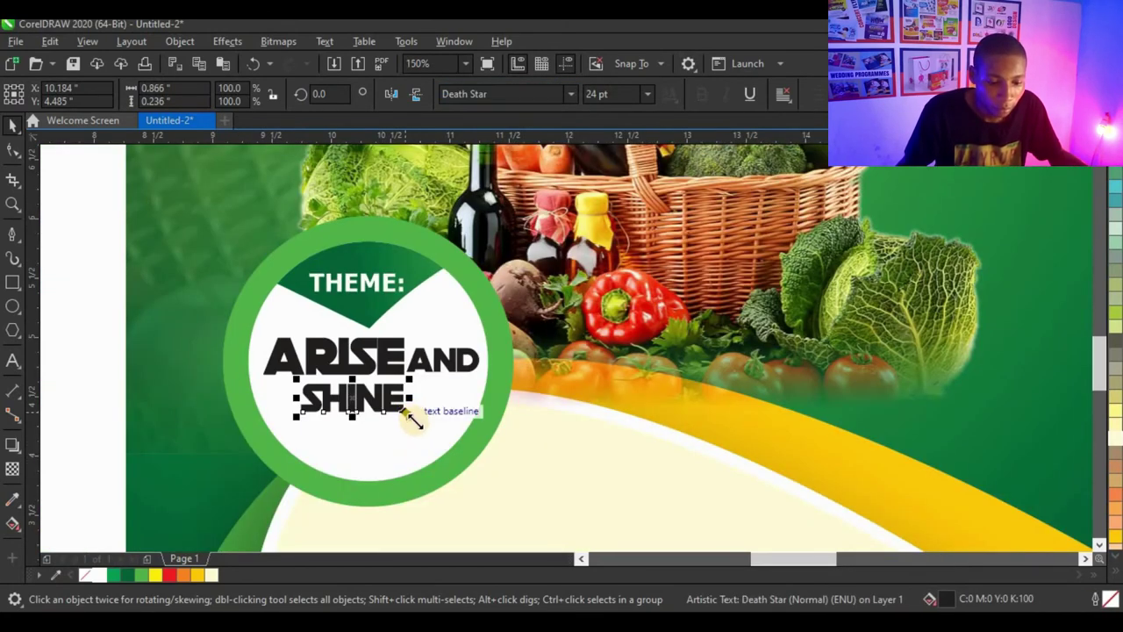
pyautogui.moveTo(407, 417); pyautogui.dragTo(468, 457)
pyautogui.moveTo(307, 457); pyautogui.dragTo(280, 434)
pyautogui.scroll(2, 384, 411)
pyautogui.moveTo(376, 409); pyautogui.dragTo(381, 407)
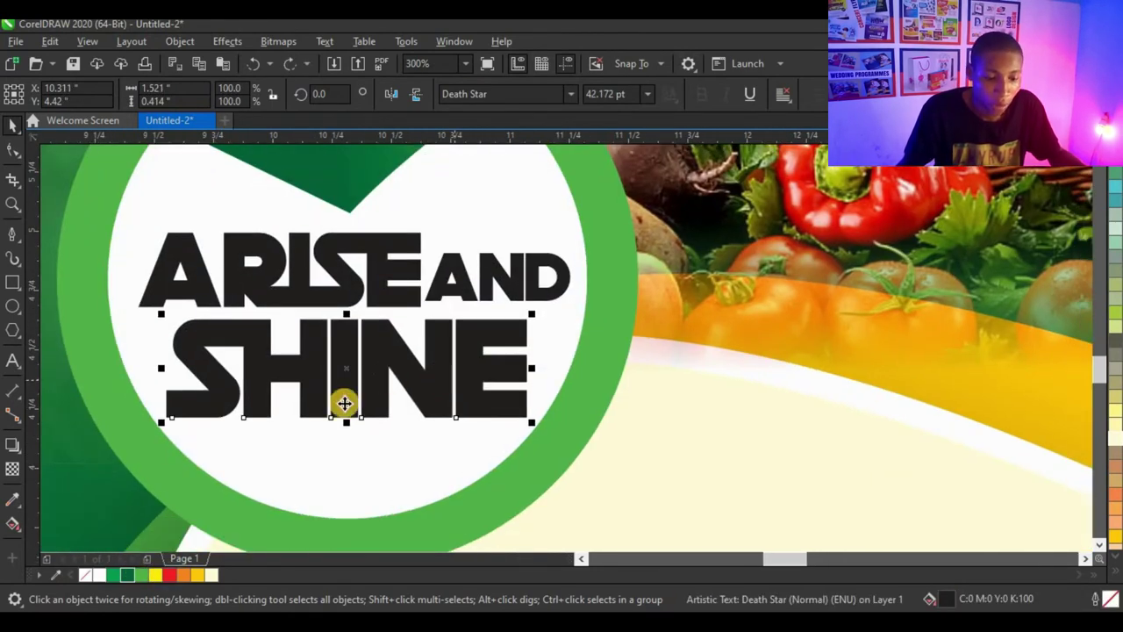
# Fill "SHINE" and "ARISE" with dark green and "AND" with red
pyautogui.click(125, 574)
pyautogui.click(333, 279)
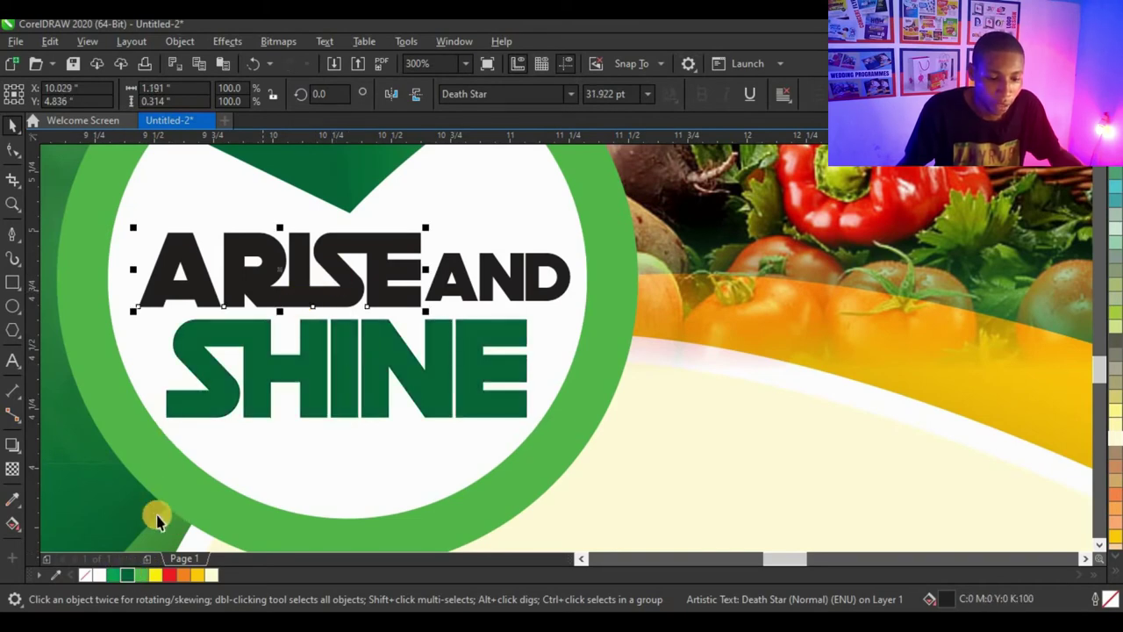
pyautogui.click(125, 574)
pyautogui.press('Tab')
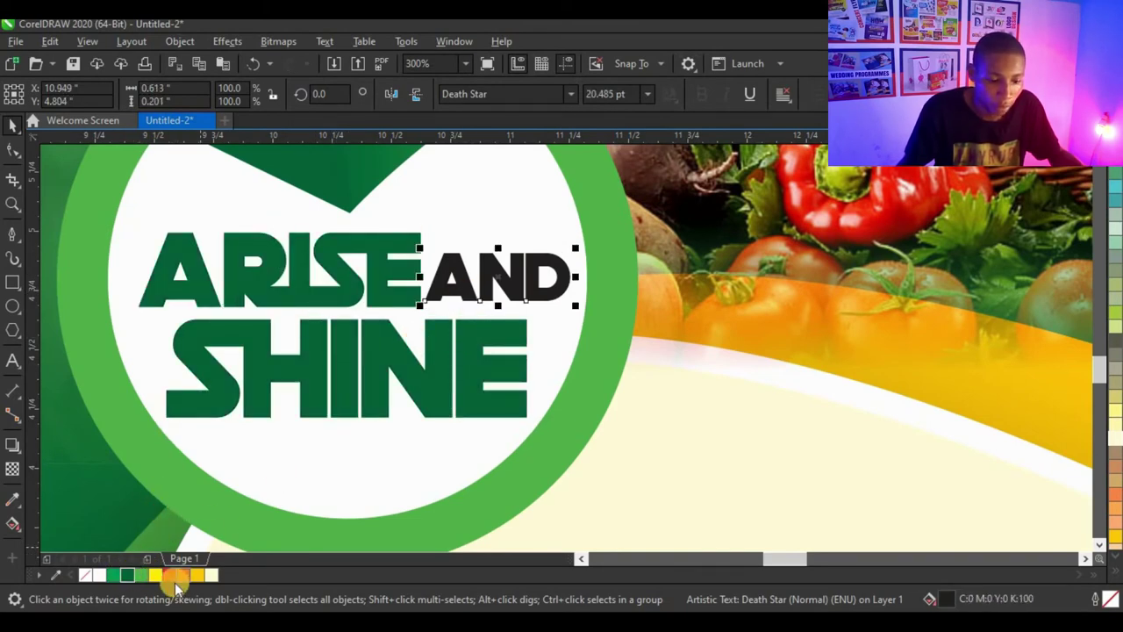
pyautogui.scroll(-1, 492, 332)
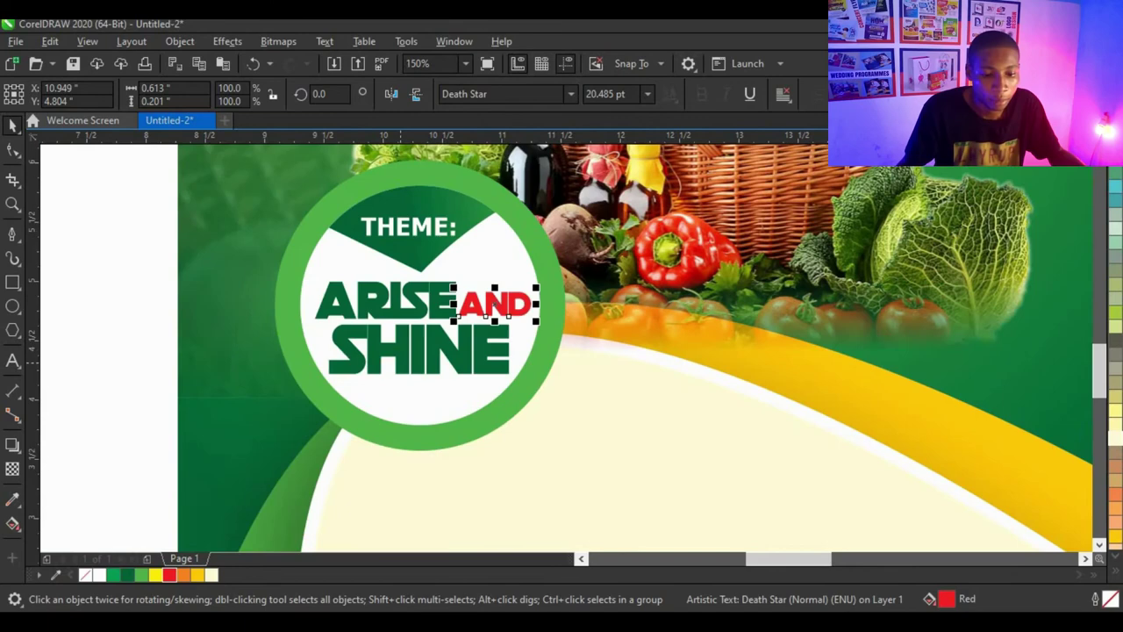
# Add the text line "ISAIAH 60:1" under "SHINE" in the white circle
pyautogui.click(16, 365)
pyautogui.scroll(2, 377, 396)
pyautogui.click(414, 399)
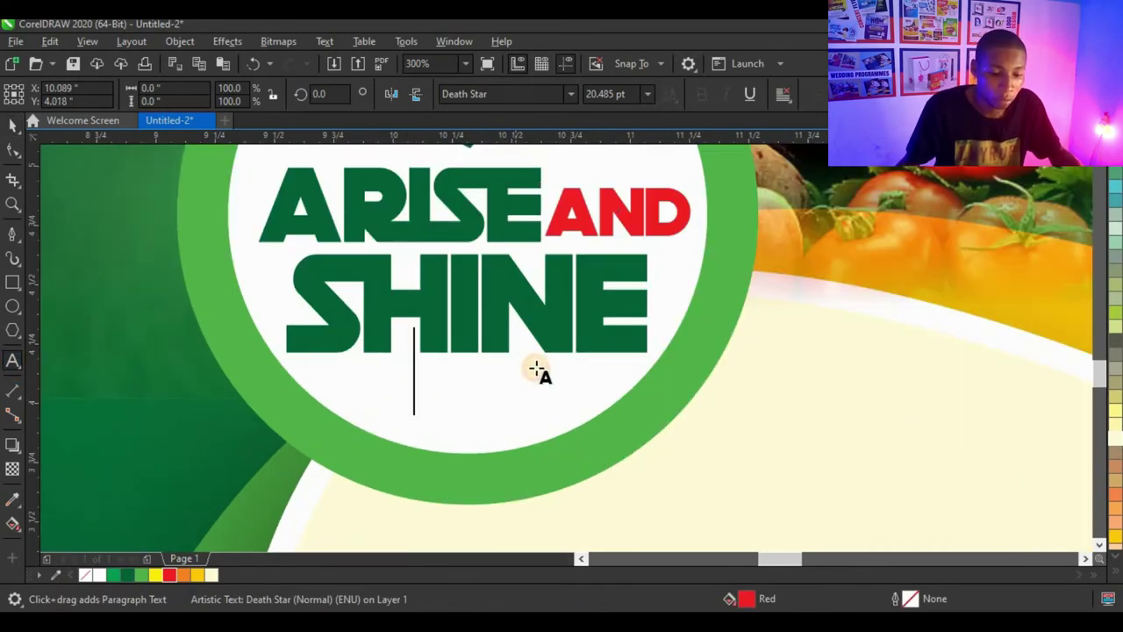
pyautogui.write('ISIAH')
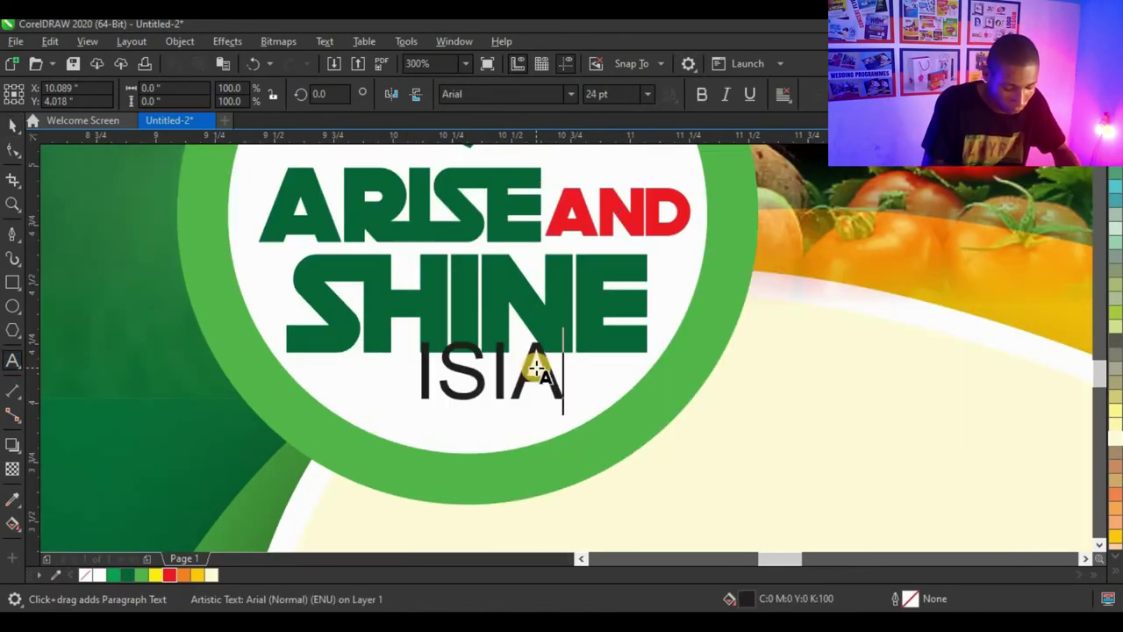
pyautogui.press('BackSpace')
pyautogui.press('BackSpace')
pyautogui.press('BackSpace')
pyautogui.press('BackSpace')
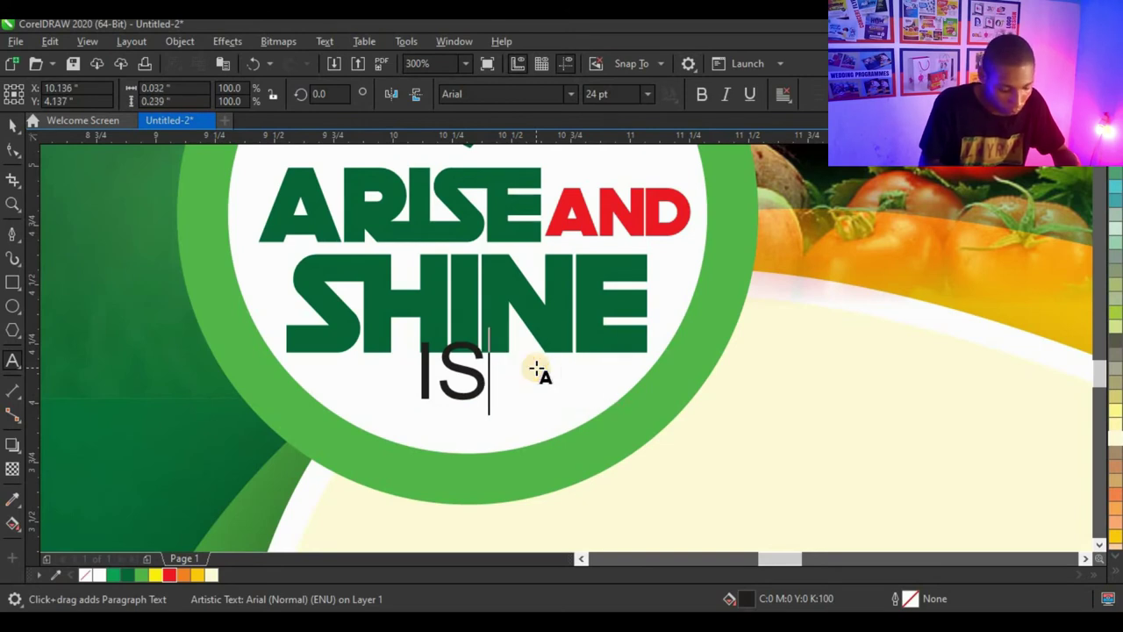
pyautogui.write('AIA')
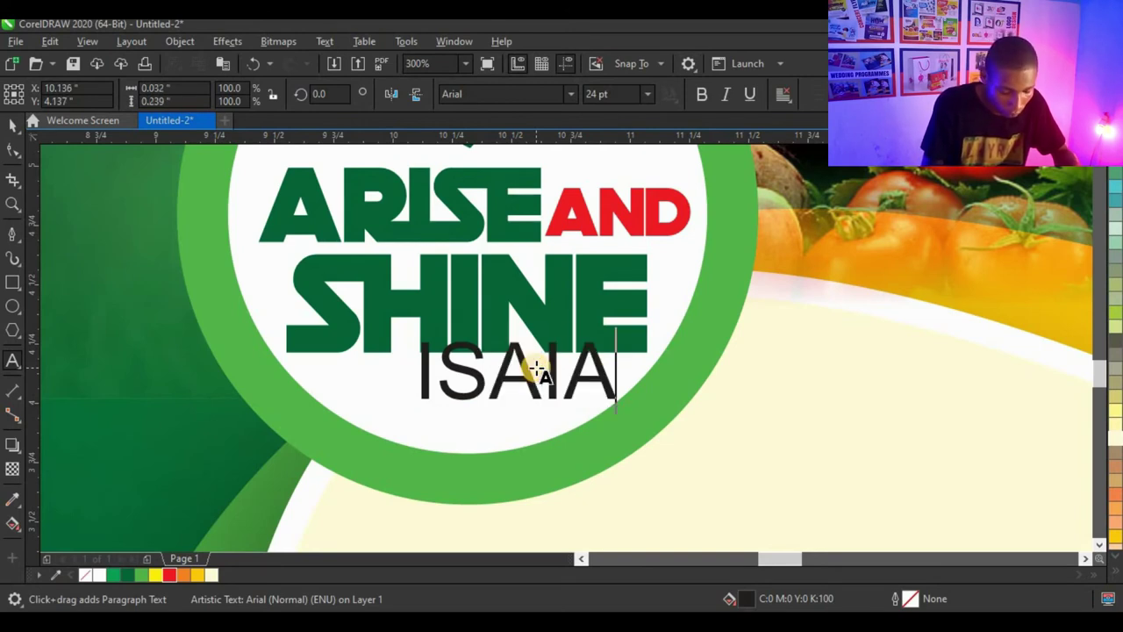
pyautogui.write('H 60 ')
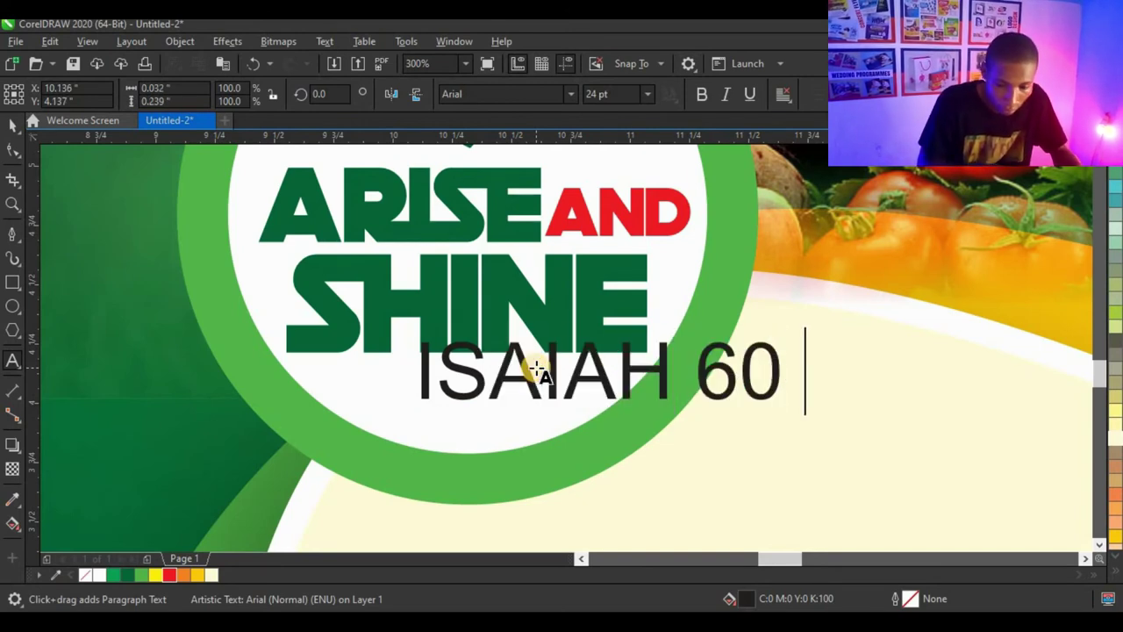
pyautogui.write('1')
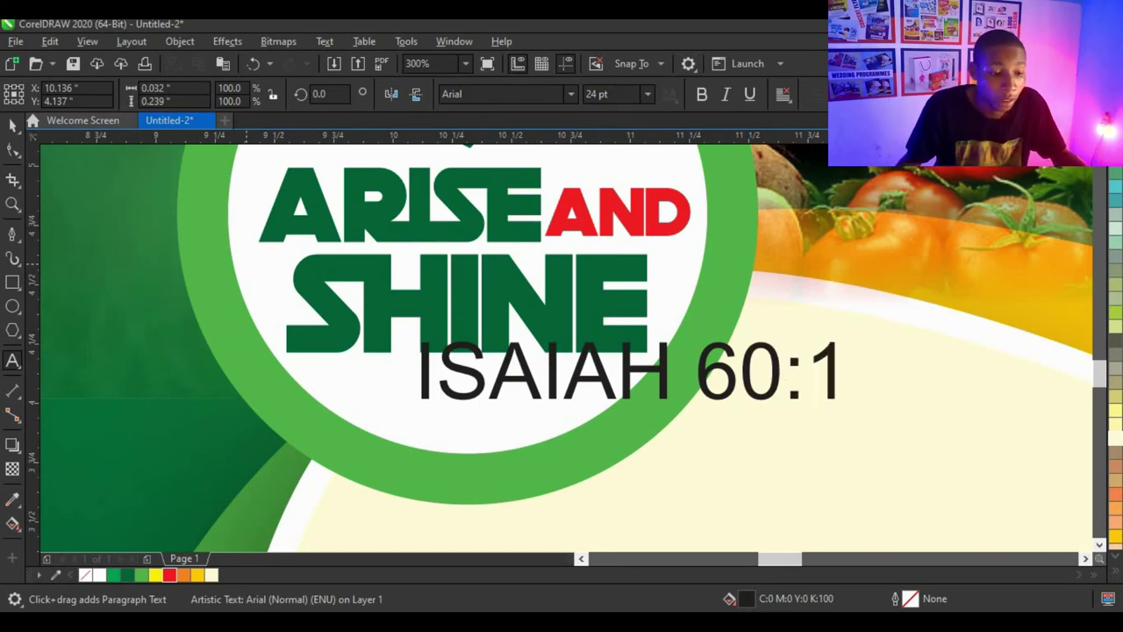
# Set "ISAIAH 60:1" in 12 pt Tahoma, centre it under "SHINE" and fill it with red
pyautogui.click(12, 125)
pyautogui.click(571, 93)
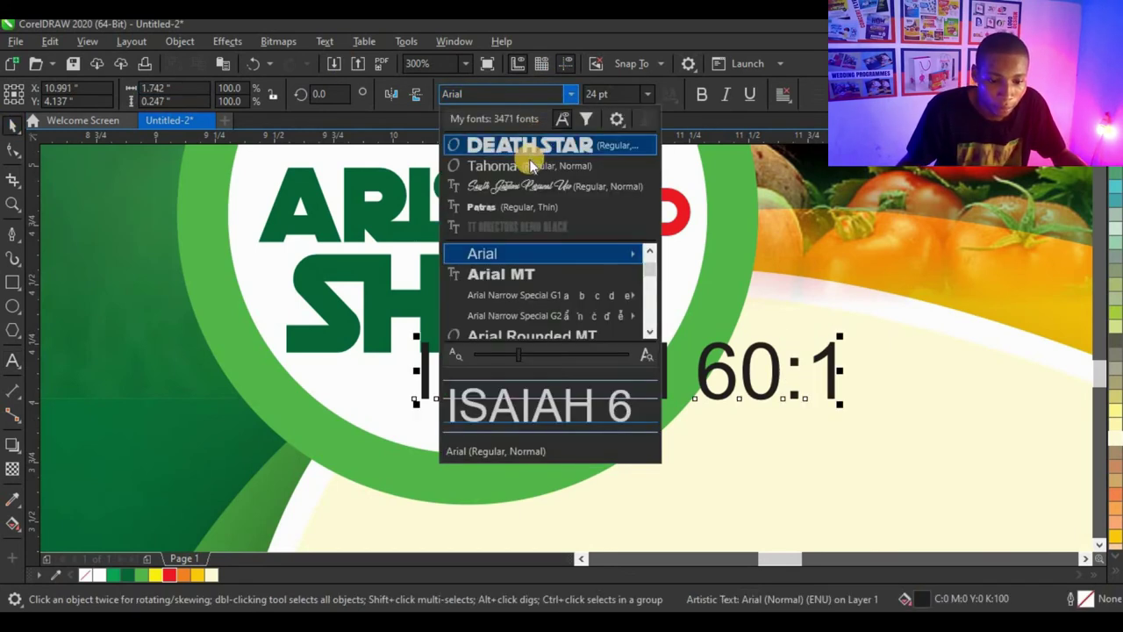
pyautogui.click(532, 164)
pyautogui.click(647, 94)
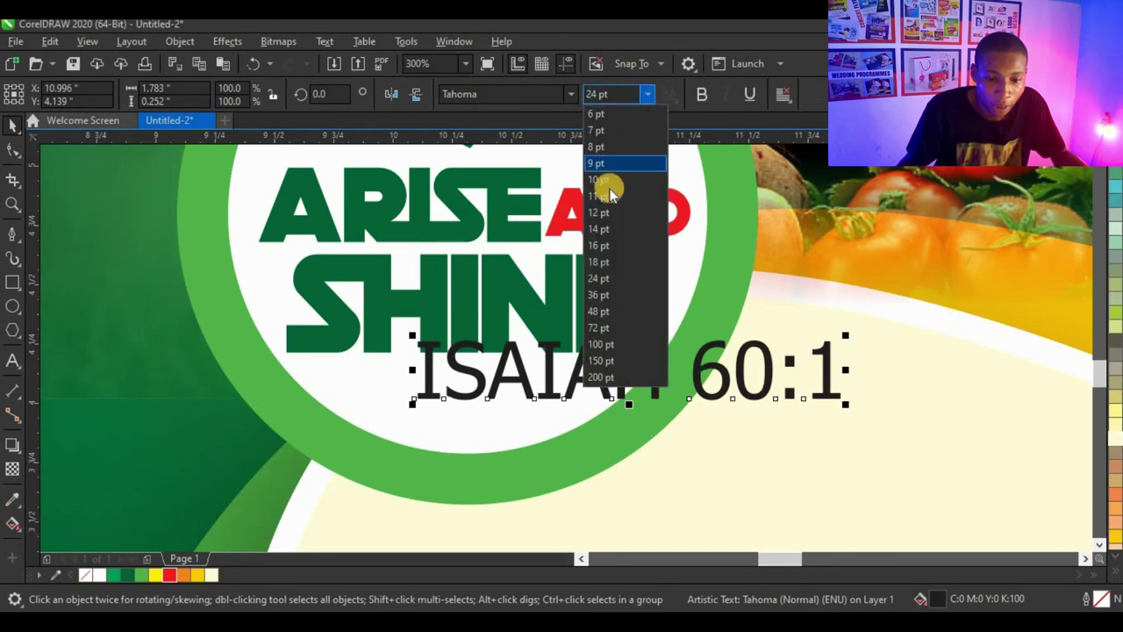
pyautogui.click(621, 213)
pyautogui.moveTo(521, 383); pyautogui.dragTo(463, 395)
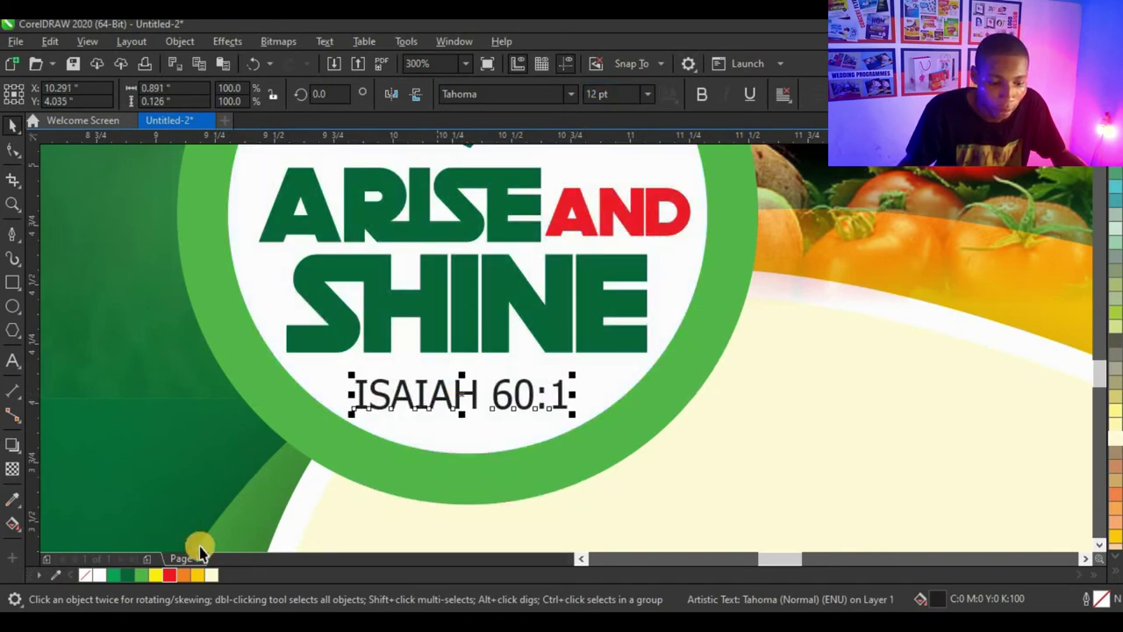
pyautogui.click(166, 579)
pyautogui.scroll(-2, 464, 392)
pyautogui.click(912, 279)
pyautogui.scroll(-1, 548, 349)
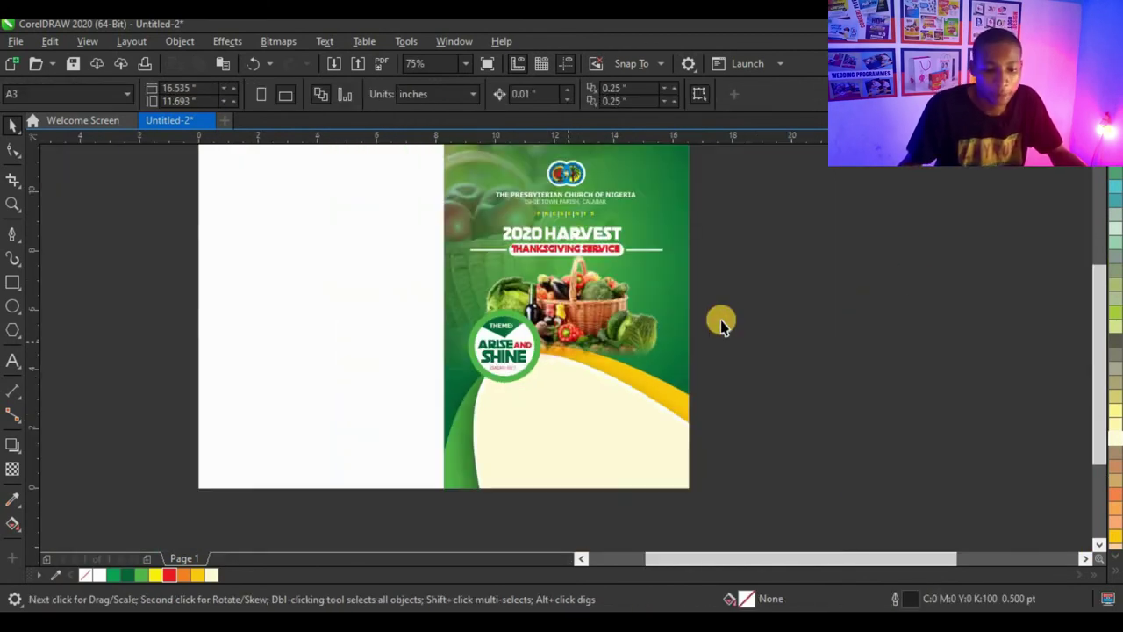
# Add the text "Harvest of" and "Glorious manifestation" on two lines in the cream area below the theme badge
pyautogui.scroll(-1, 691, 351)
pyautogui.scroll(1, 612, 441)
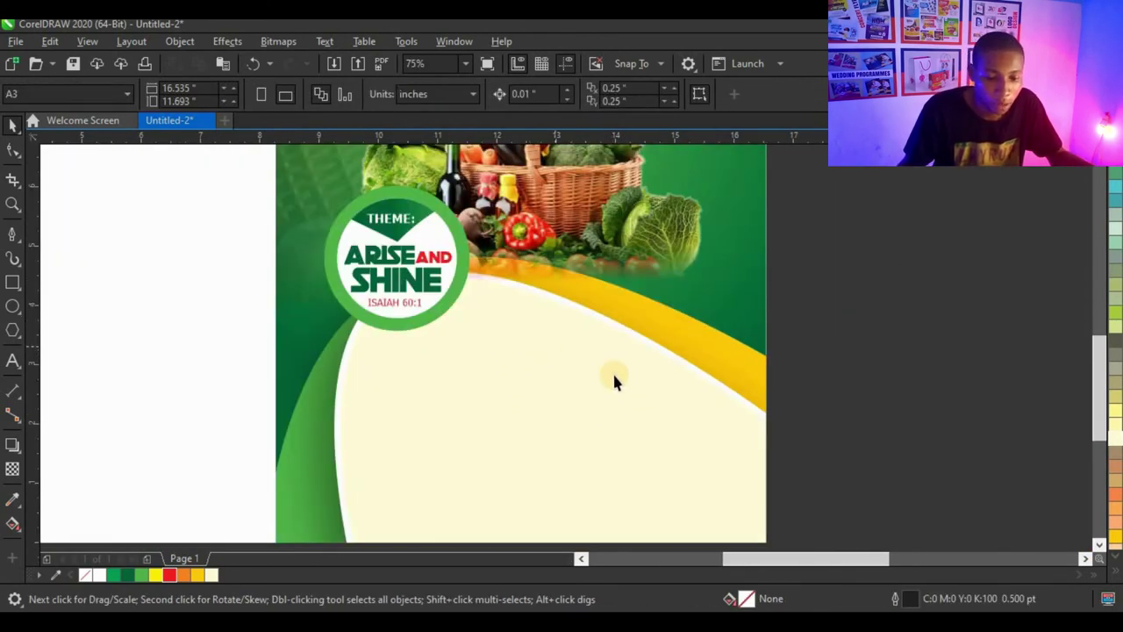
pyautogui.scroll(-1, 613, 379)
pyautogui.scroll(1, 571, 396)
pyautogui.click(12, 363)
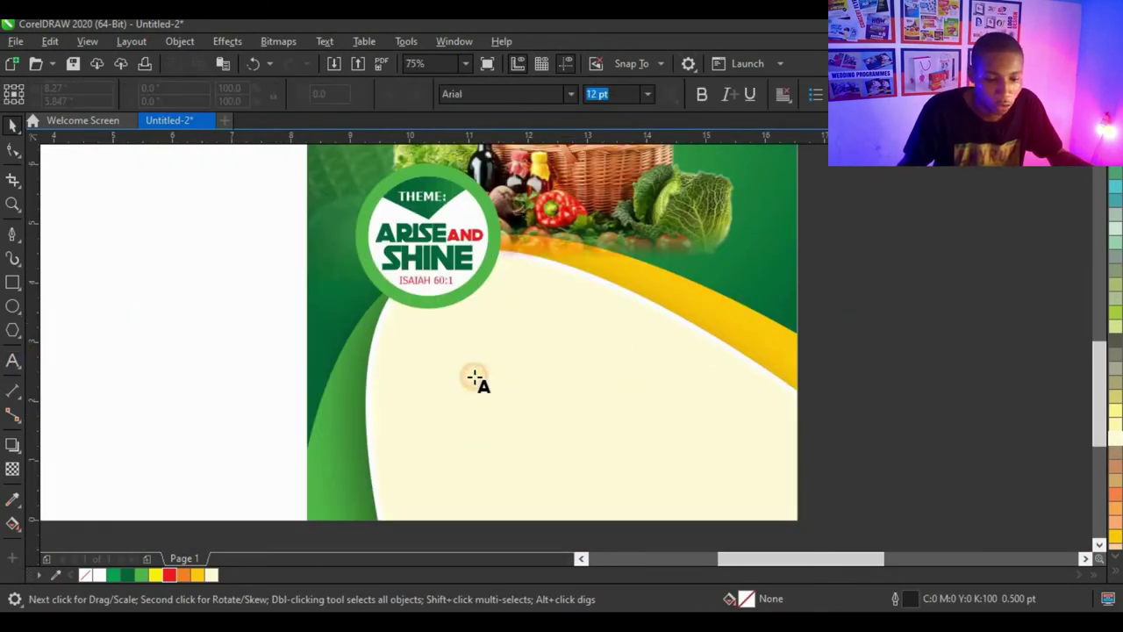
pyautogui.click(456, 342)
pyautogui.write('Harvest of')
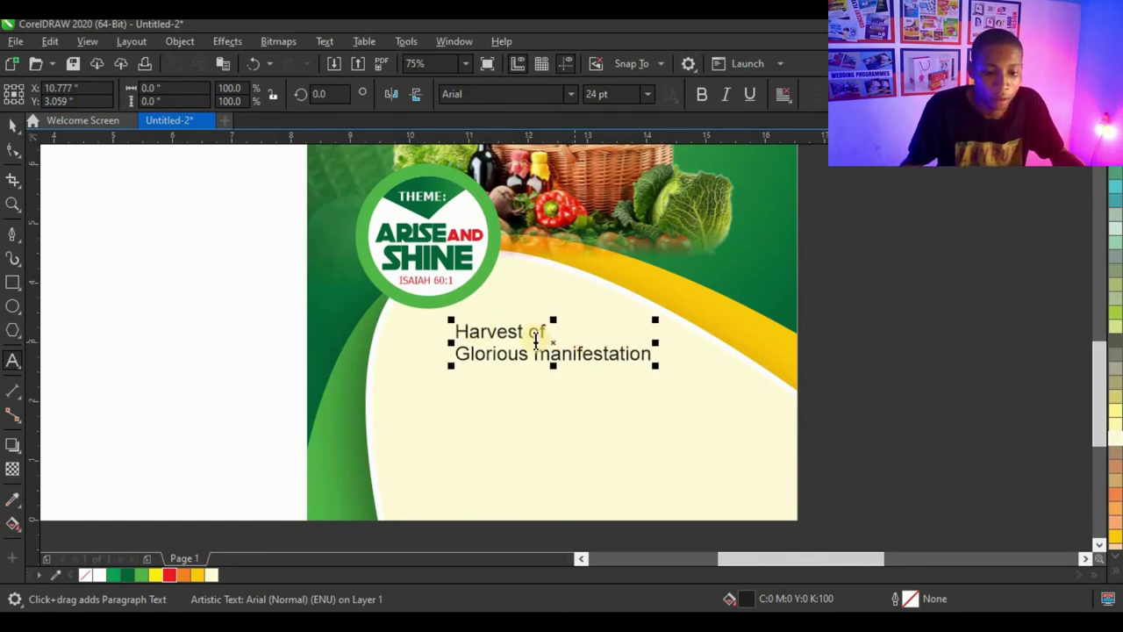
# Put "Harvest", "of", "Glorious" and "manifestation" on separate lines and break them apart into individual text objects
pyautogui.scroll(2, 534, 334)
pyautogui.click(534, 369)
pyautogui.press('Return')
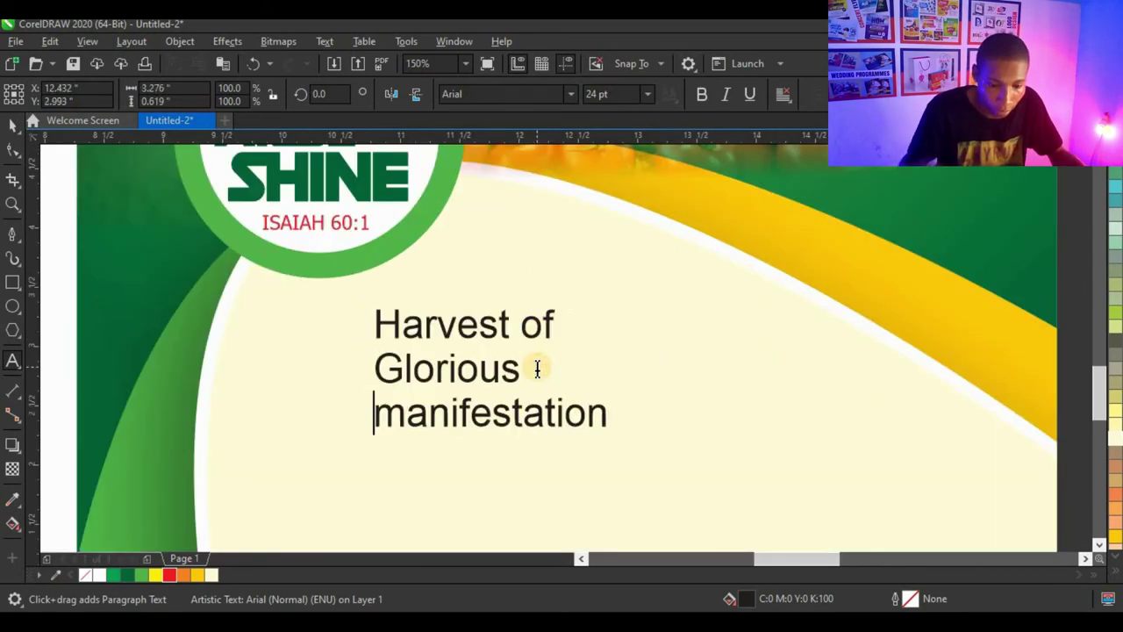
pyautogui.press('Return')
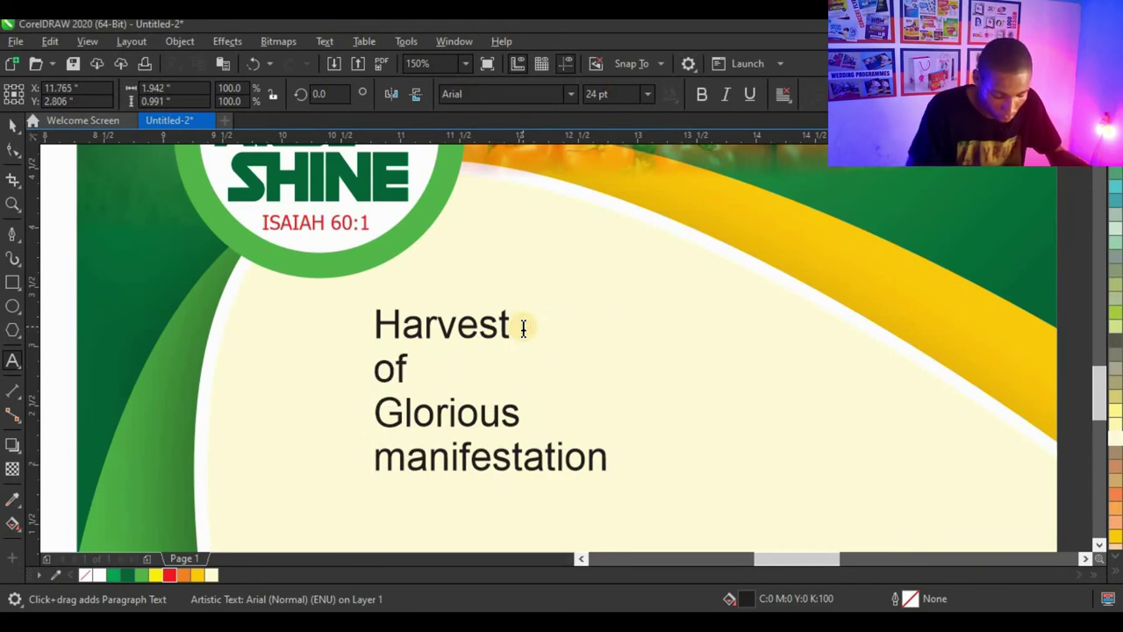
pyautogui.hotkey('ctrl', 'space')
pyautogui.hotkey('ctrl', 'k')
pyautogui.scroll(-1, 485, 375)
pyautogui.click(789, 457)
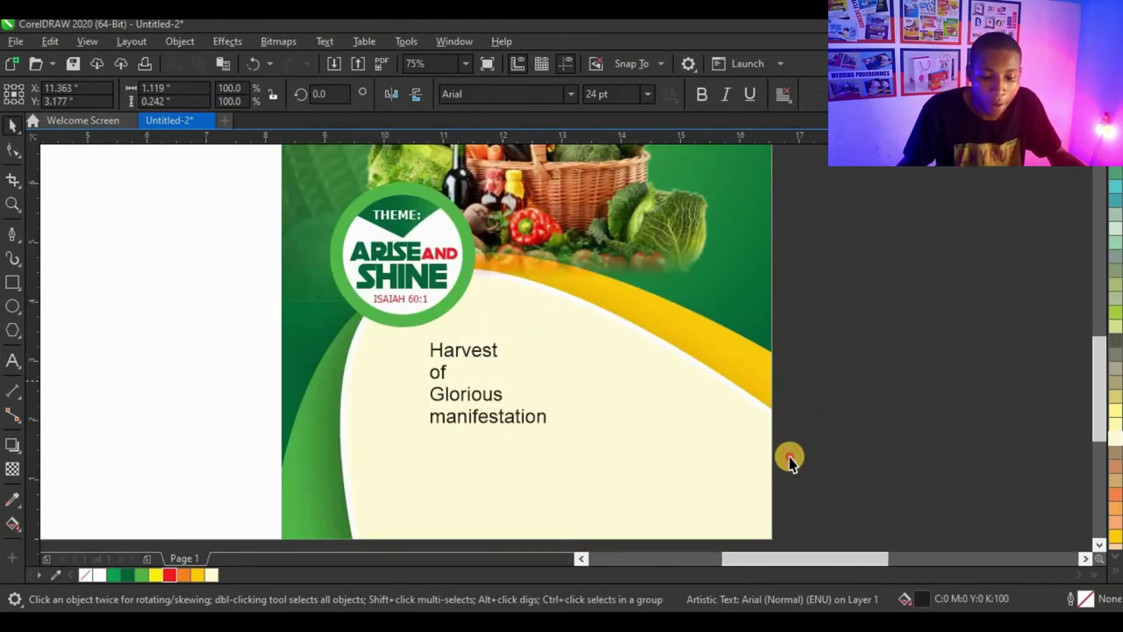
# Move "of", "Glorious" and "manifestation" further down, and enlarge "Harvest" to about 56 pt
pyautogui.moveTo(806, 446); pyautogui.dragTo(422, 353)
pyautogui.scroll(-1, 415, 373)
pyautogui.moveTo(446, 391); pyautogui.dragTo(456, 421)
pyautogui.scroll(4, 451, 362)
pyautogui.doubleClick(443, 317)
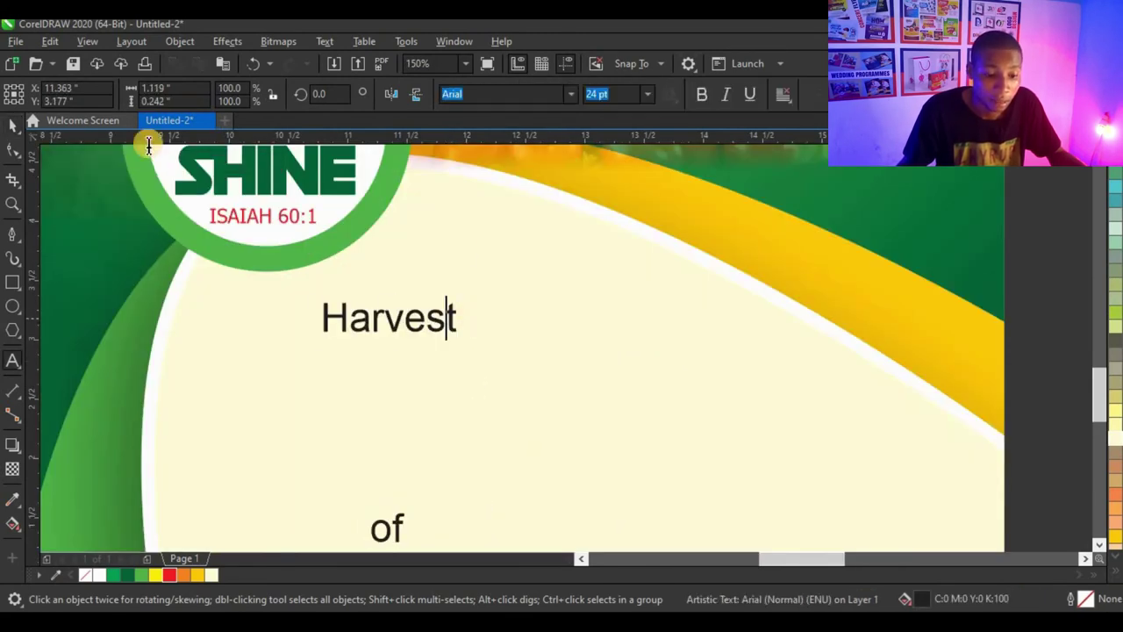
pyautogui.click(16, 127)
pyautogui.scroll(-2, 502, 395)
pyautogui.moveTo(497, 385); pyautogui.dragTo(537, 400)
pyautogui.scroll(1, 534, 373)
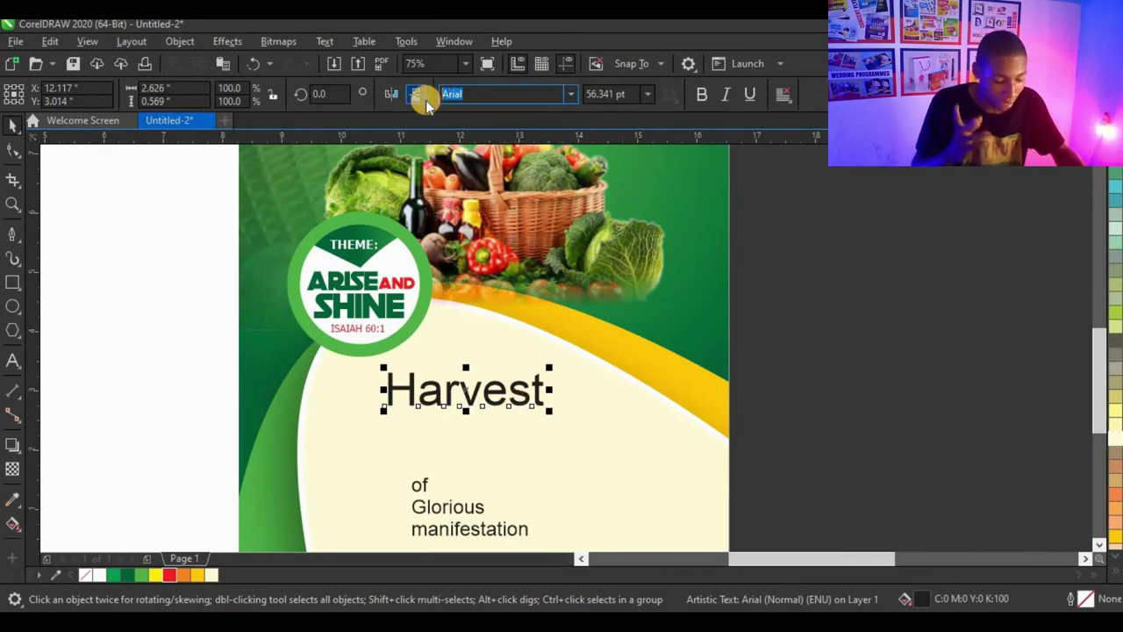
# Set "Harvest" in the South Gardens Personal Use font
pyautogui.write('s')
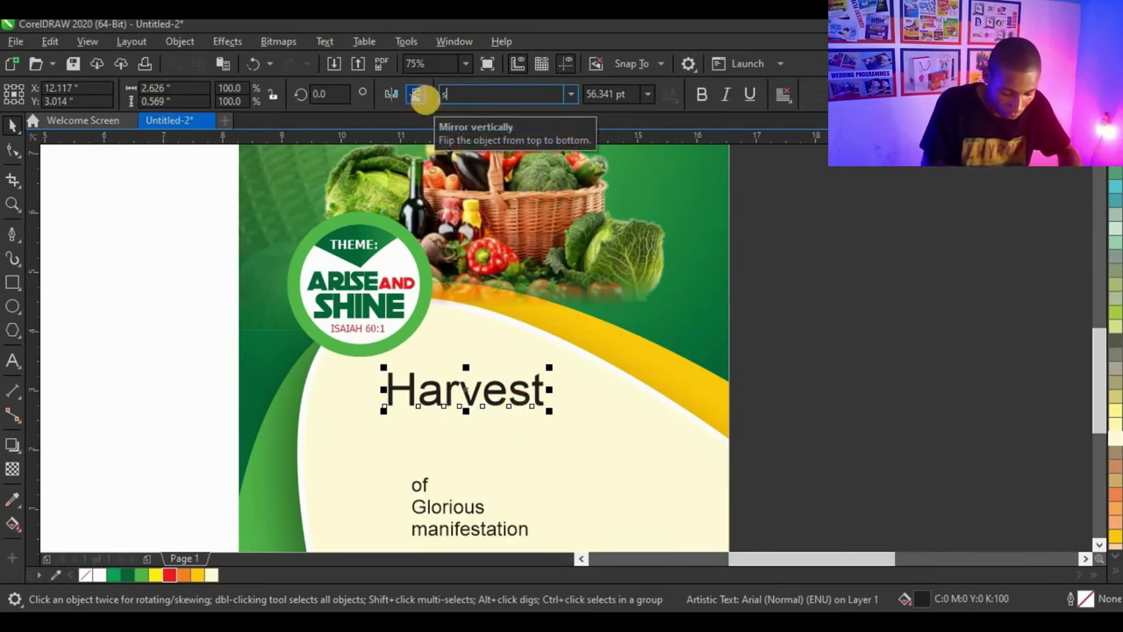
pyautogui.write('outh Gardens Personal Use')
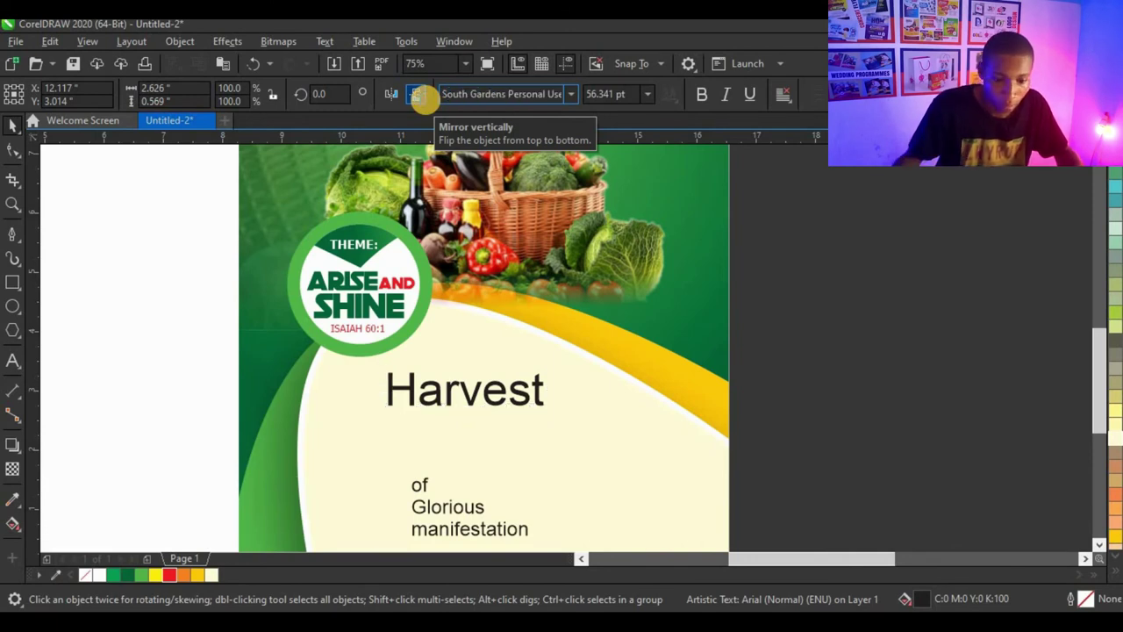
pyautogui.press('Return')
pyautogui.scroll(-2, 561, 404)
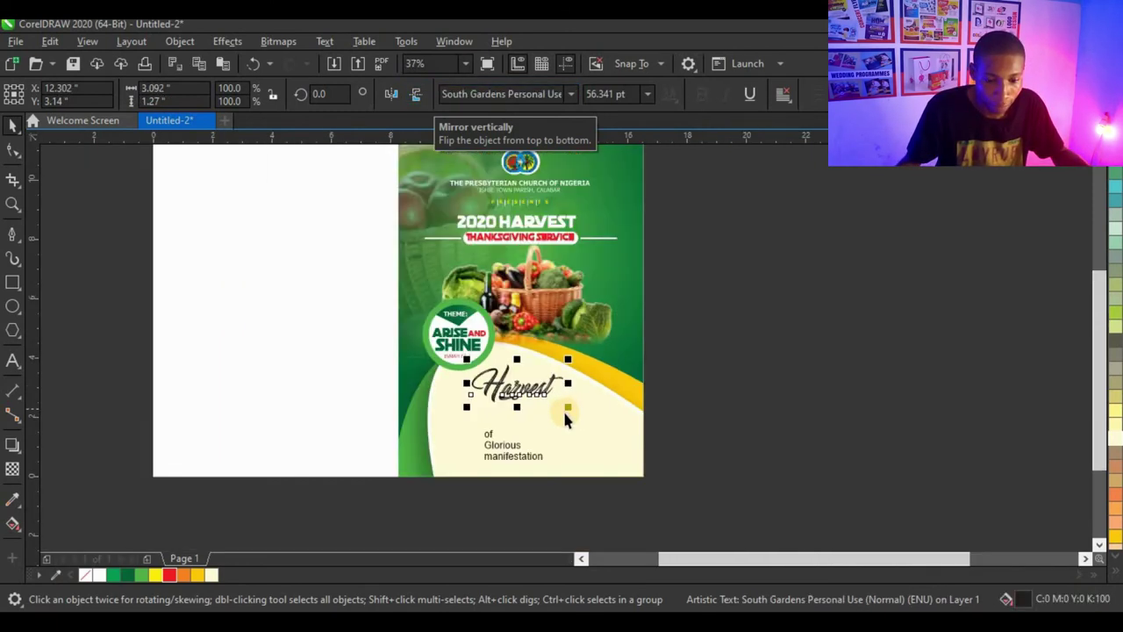
pyautogui.scroll(2, 541, 428)
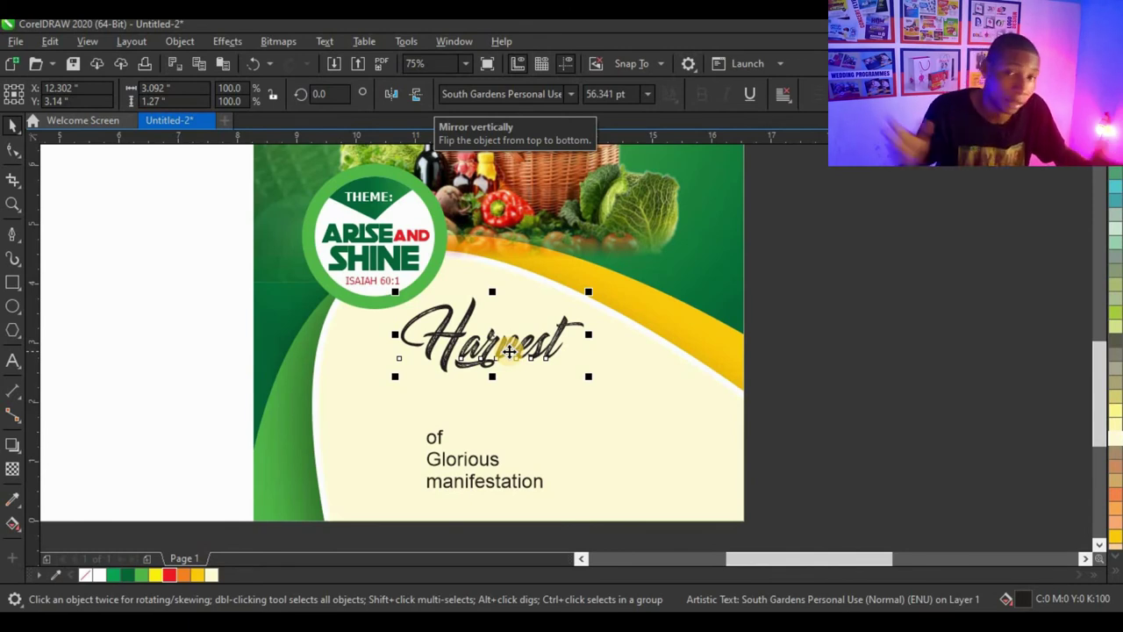
pyautogui.scroll(2, 630, 318)
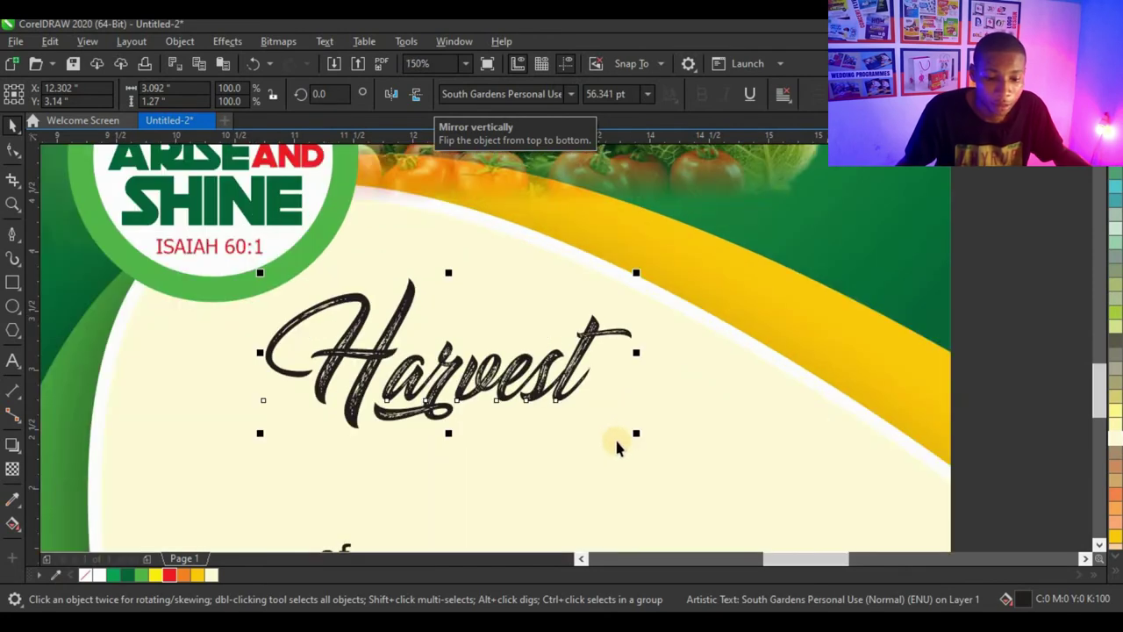
# Fill "Harvest" with dark green and enlarge it to about 72 pt, placed in the upper part of the cream area
pyautogui.moveTo(677, 474); pyautogui.dragTo(667, 473)
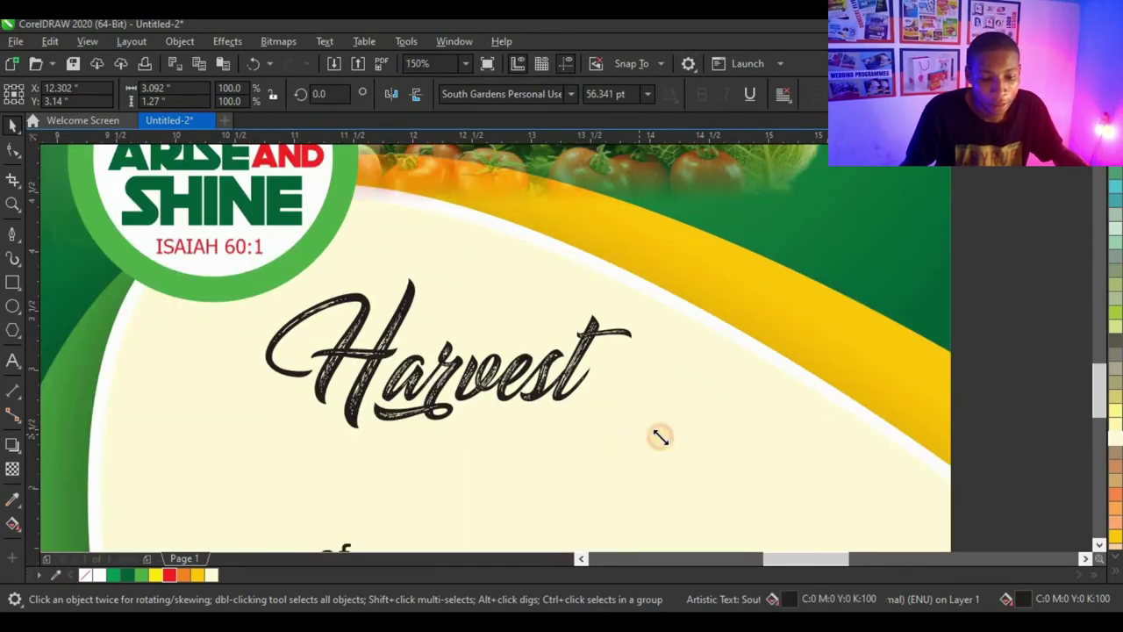
pyautogui.moveTo(636, 372); pyautogui.dragTo(537, 376)
pyautogui.scroll(-1, 482, 382)
pyautogui.scroll(-4, 483, 386)
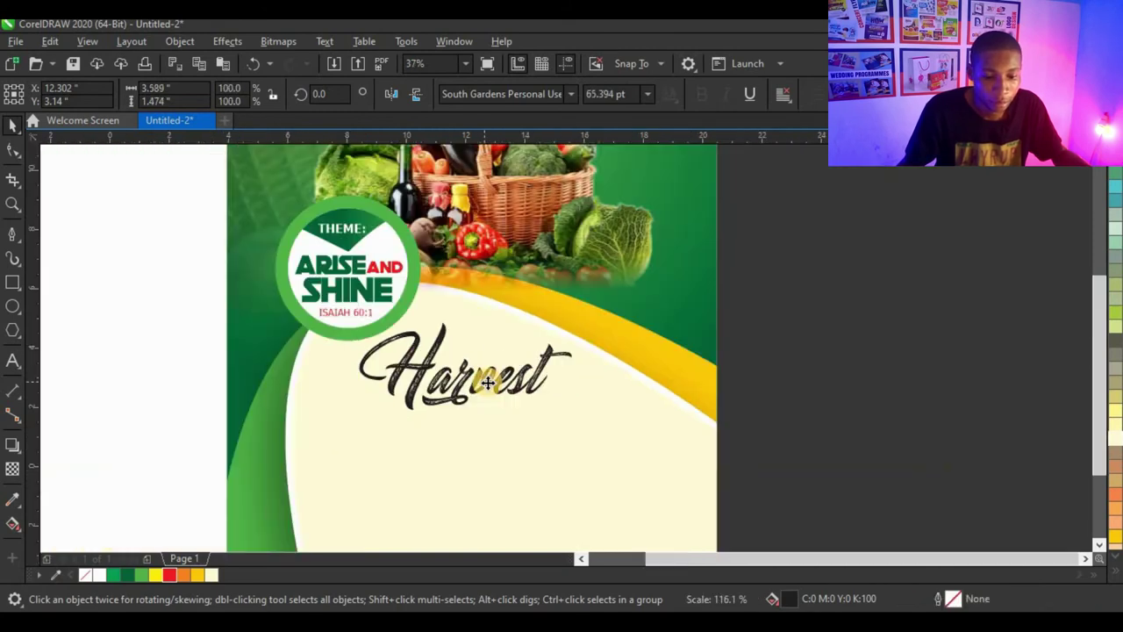
pyautogui.scroll(2, 482, 386)
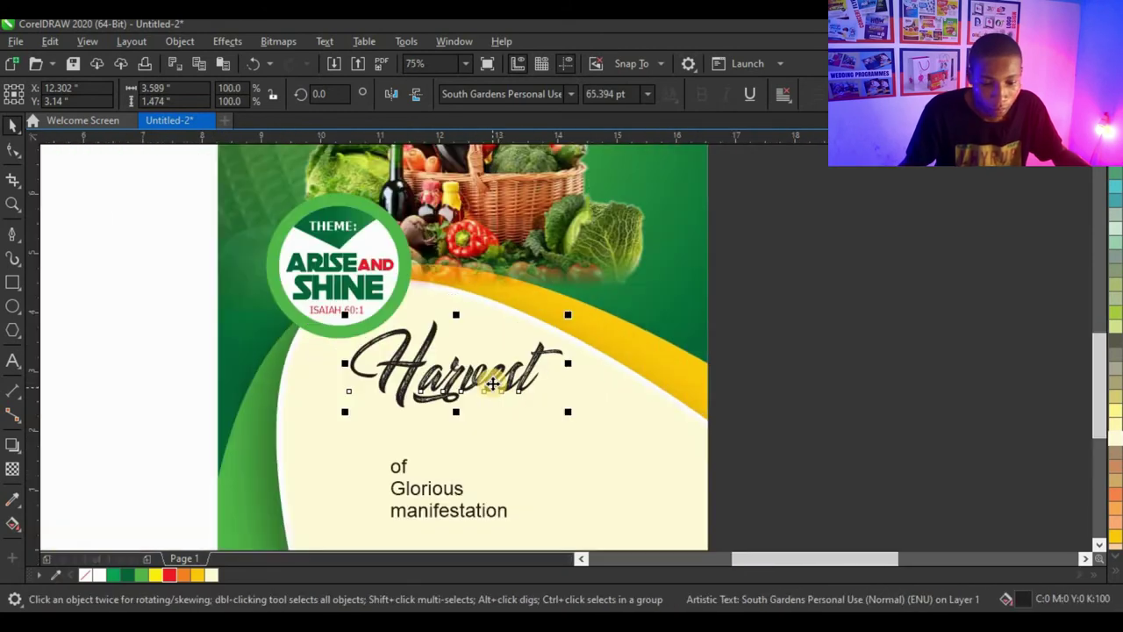
pyautogui.click(127, 574)
pyautogui.moveTo(580, 422); pyautogui.dragTo(590, 430)
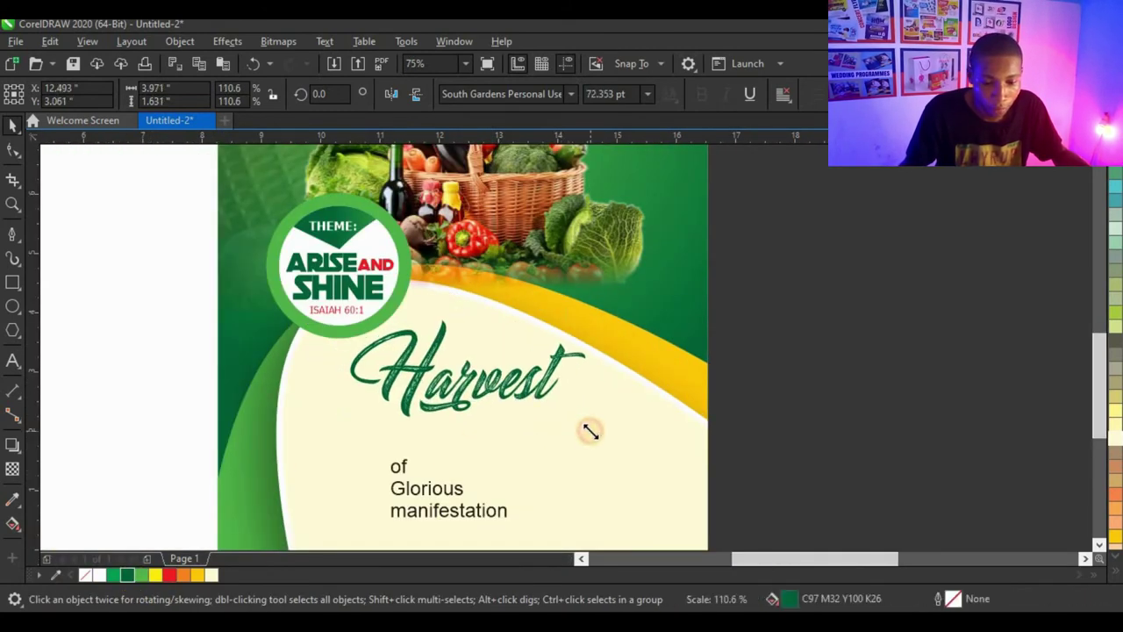
pyautogui.moveTo(459, 412); pyautogui.dragTo(465, 395)
pyautogui.scroll(2, 459, 396)
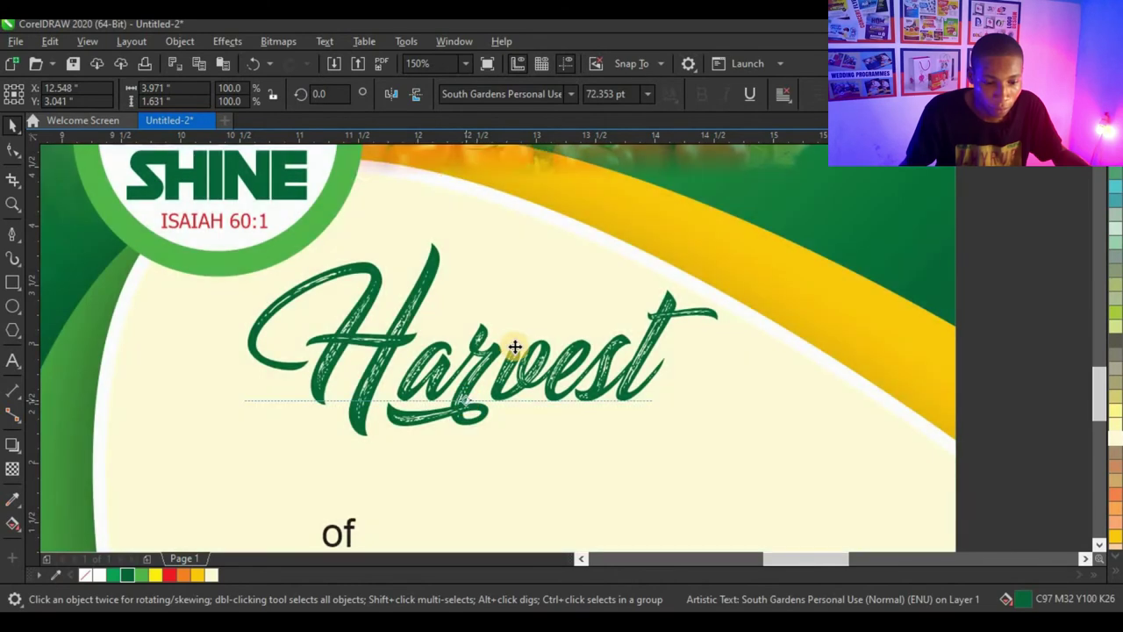
# Move "of" to just below the middle of "Harvest" and change it to uppercase
pyautogui.scroll(-2, 514, 351)
pyautogui.click(439, 438)
pyautogui.scroll(2, 453, 431)
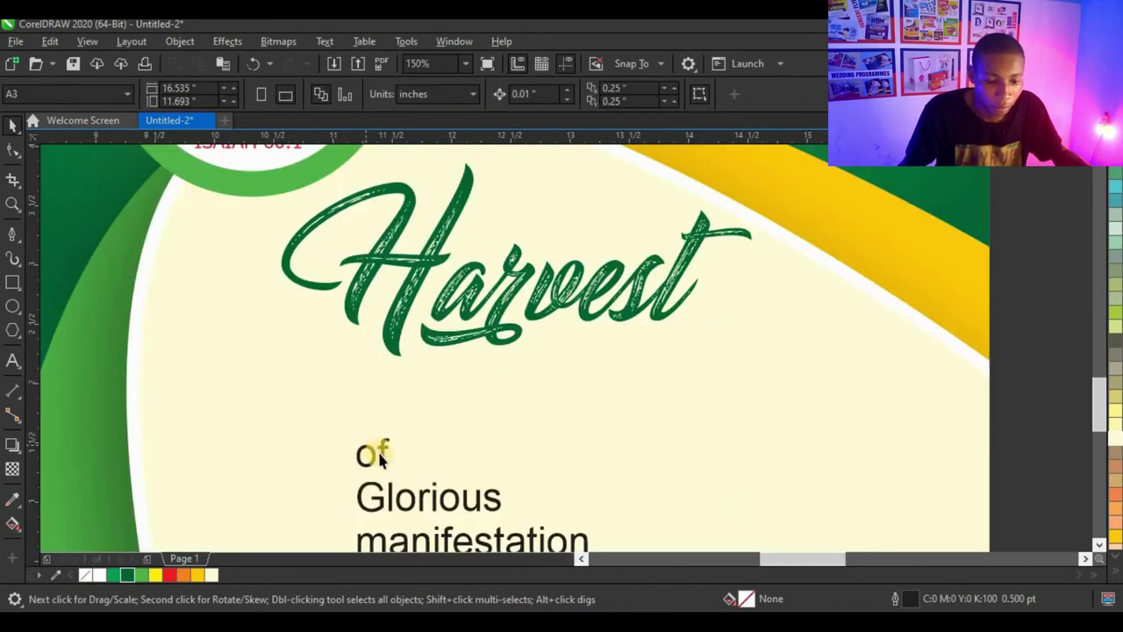
pyautogui.moveTo(378, 468); pyautogui.dragTo(550, 384)
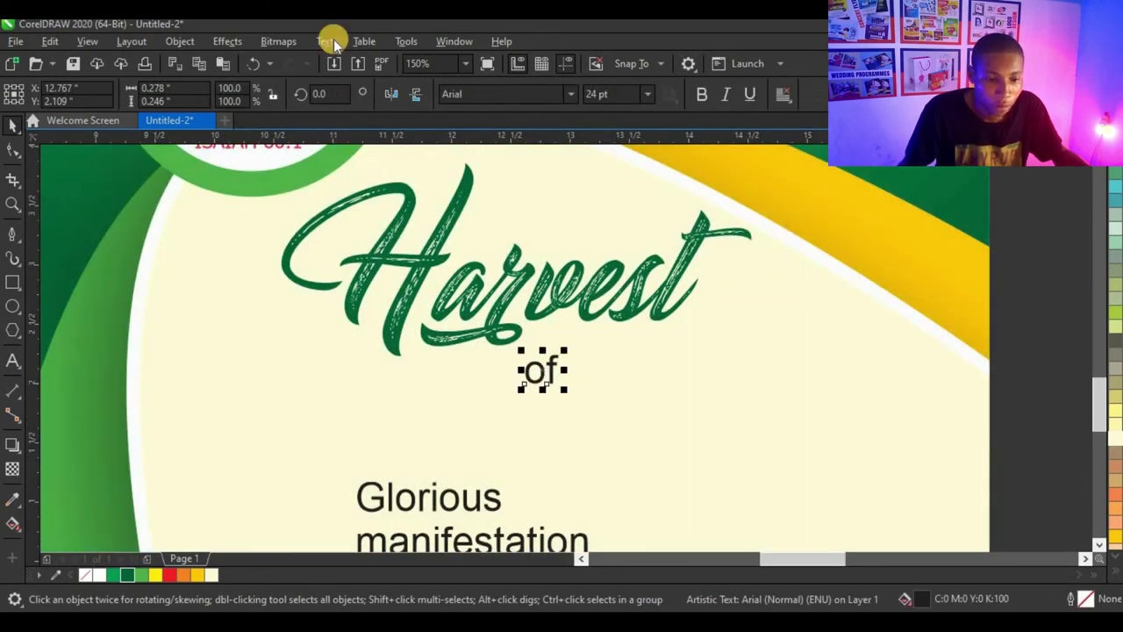
pyautogui.click(333, 39)
pyautogui.click(393, 395)
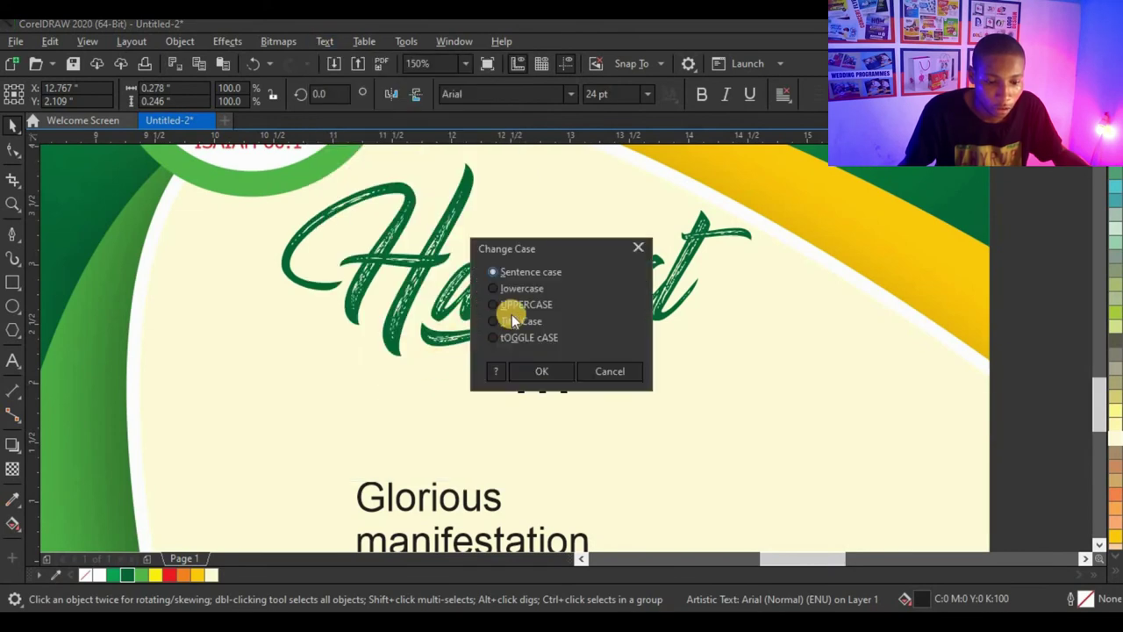
pyautogui.click(509, 305)
pyautogui.click(532, 371)
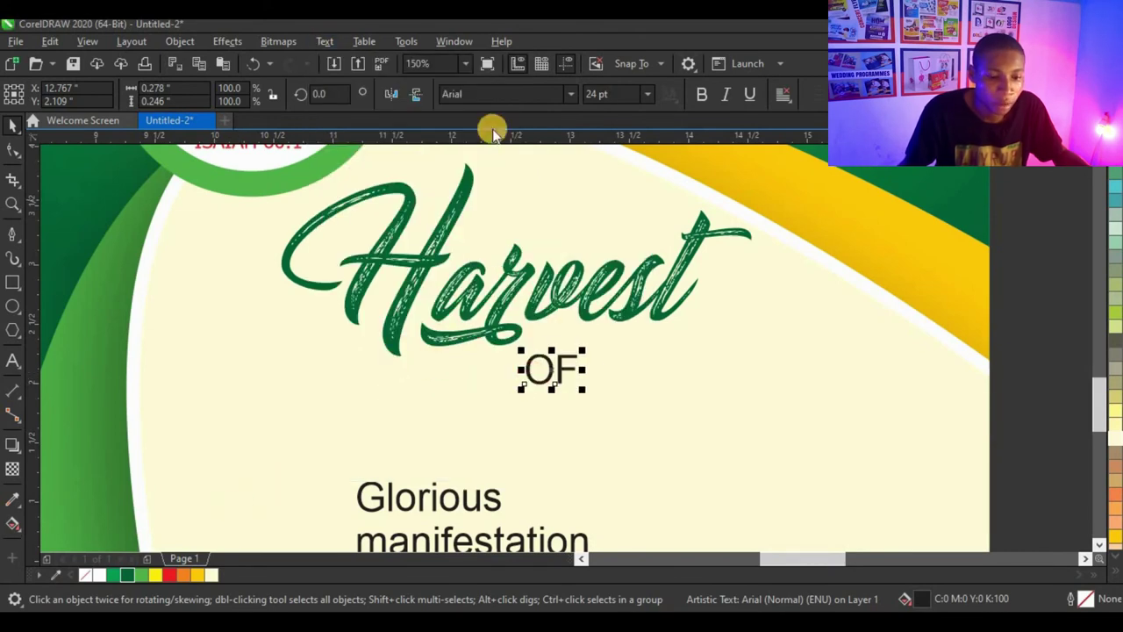
# Make "OF" bold, keeping the Arial font
pyautogui.click(572, 94)
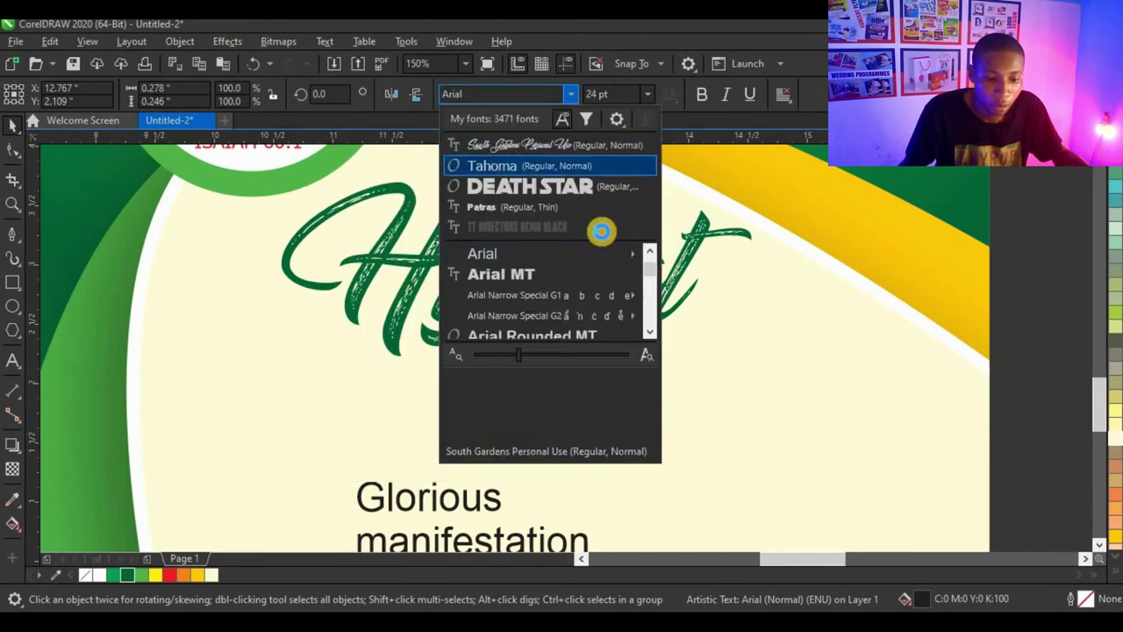
pyautogui.click(398, 406)
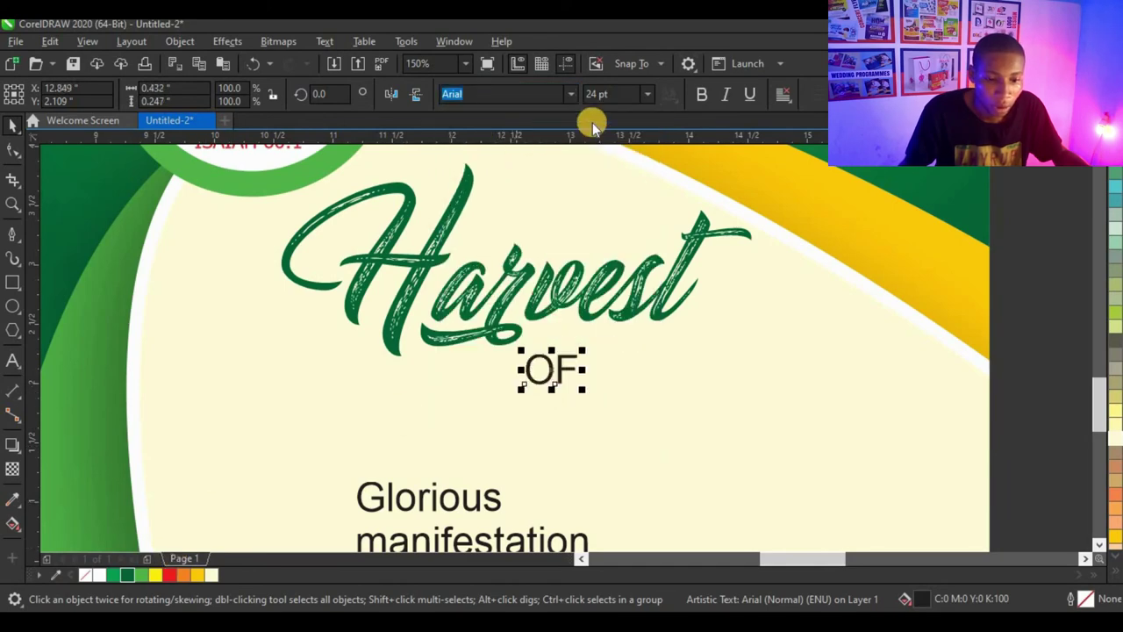
pyautogui.click(700, 94)
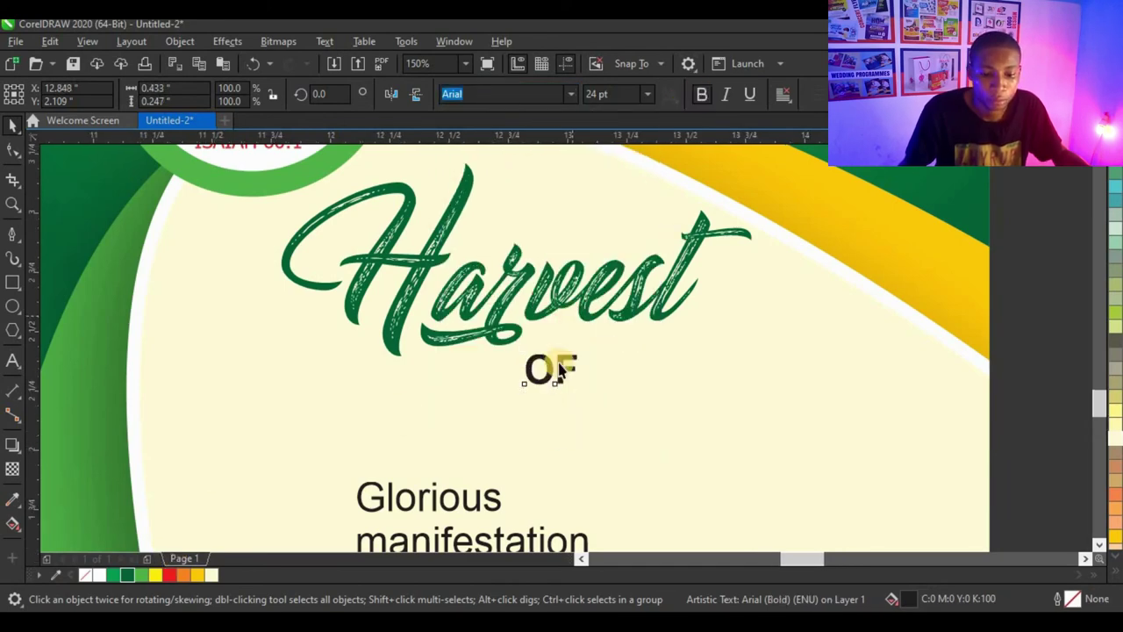
# Draw a circle about 0.41 inches wide between "Harvest" and "OF", filled with red and without an outline
pyautogui.scroll(2, 553, 364)
pyautogui.click(13, 305)
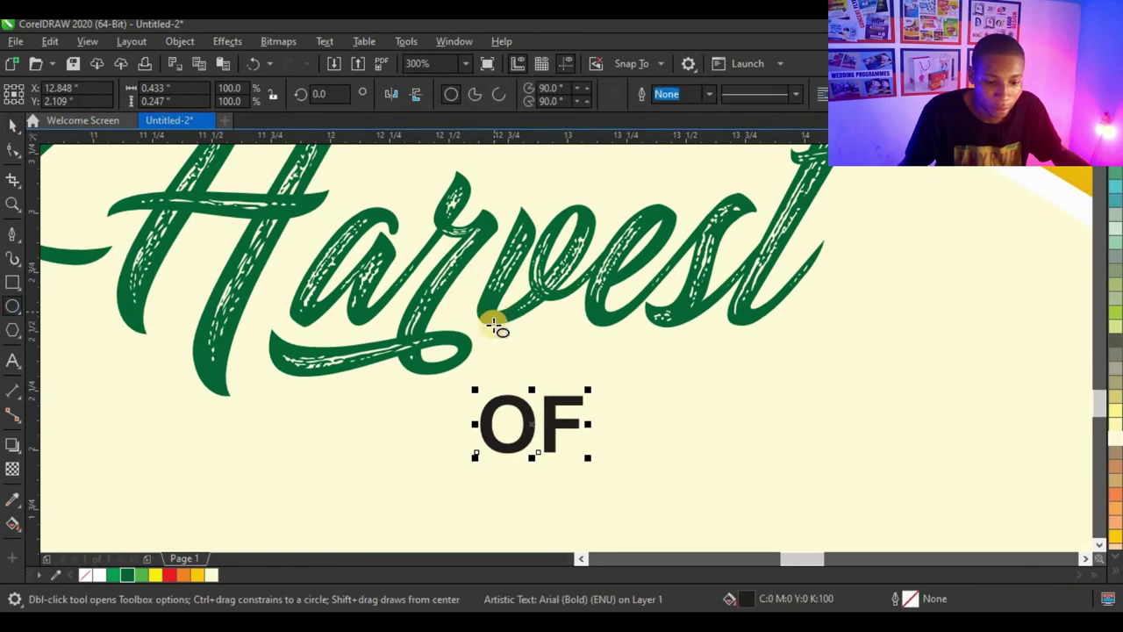
pyautogui.moveTo(560, 413); pyautogui.dragTo(579, 424)
pyautogui.press('space')
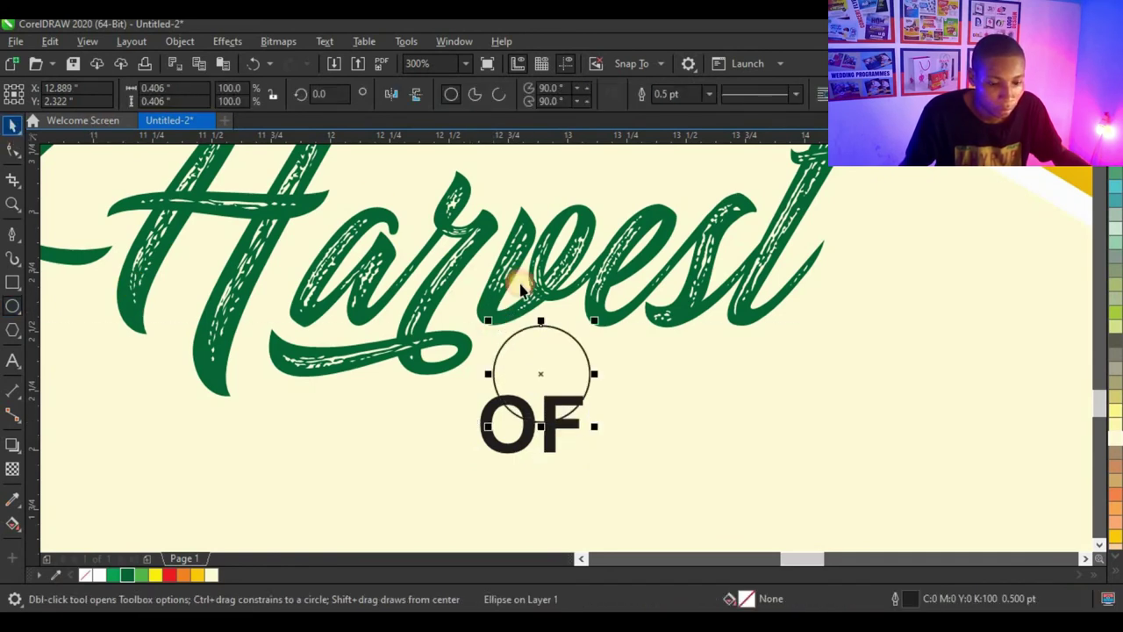
pyautogui.scroll(2, 537, 350)
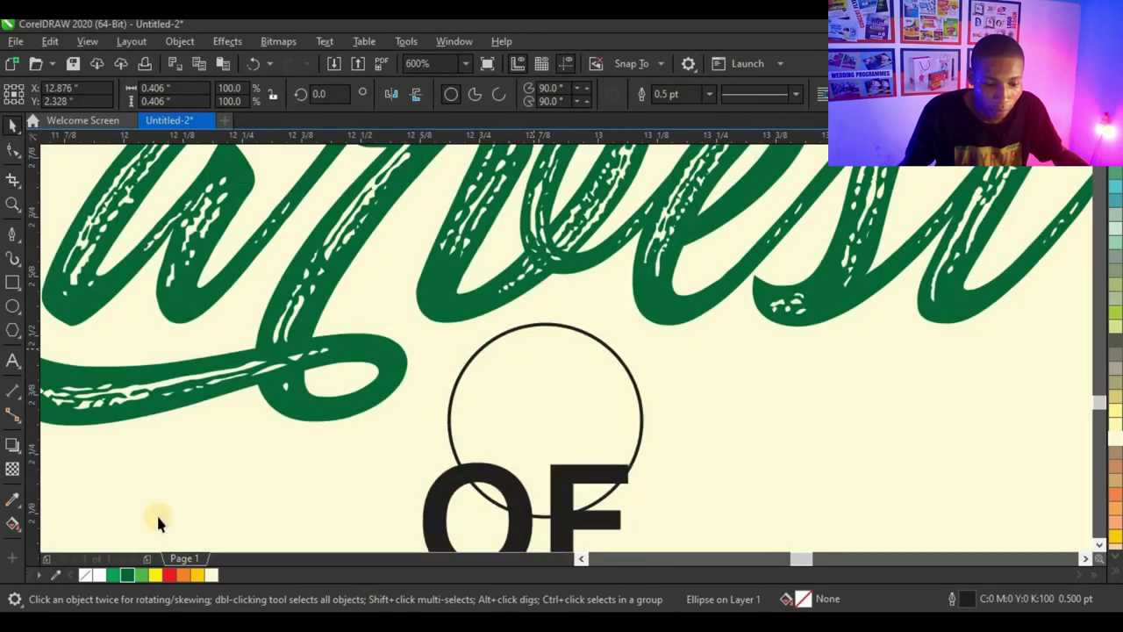
pyautogui.click(173, 573)
pyautogui.rightClick(85, 574)
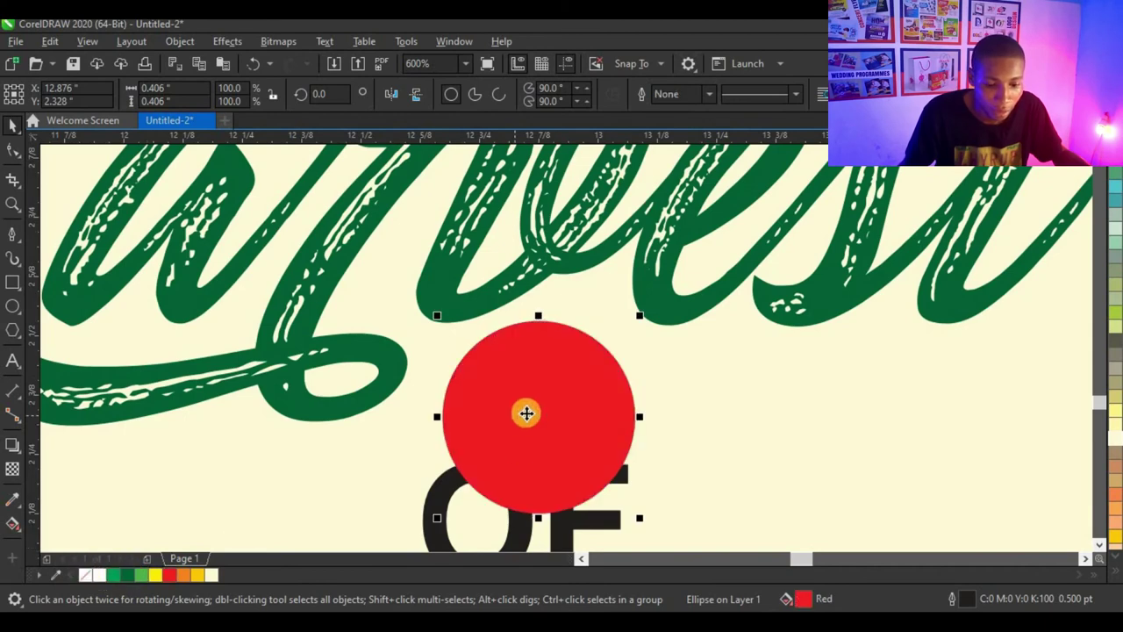
# Fill "OF" with white, shrink it to about 18 pt and centre it on the red circle
pyautogui.scroll(-2, 527, 412)
pyautogui.click(537, 487)
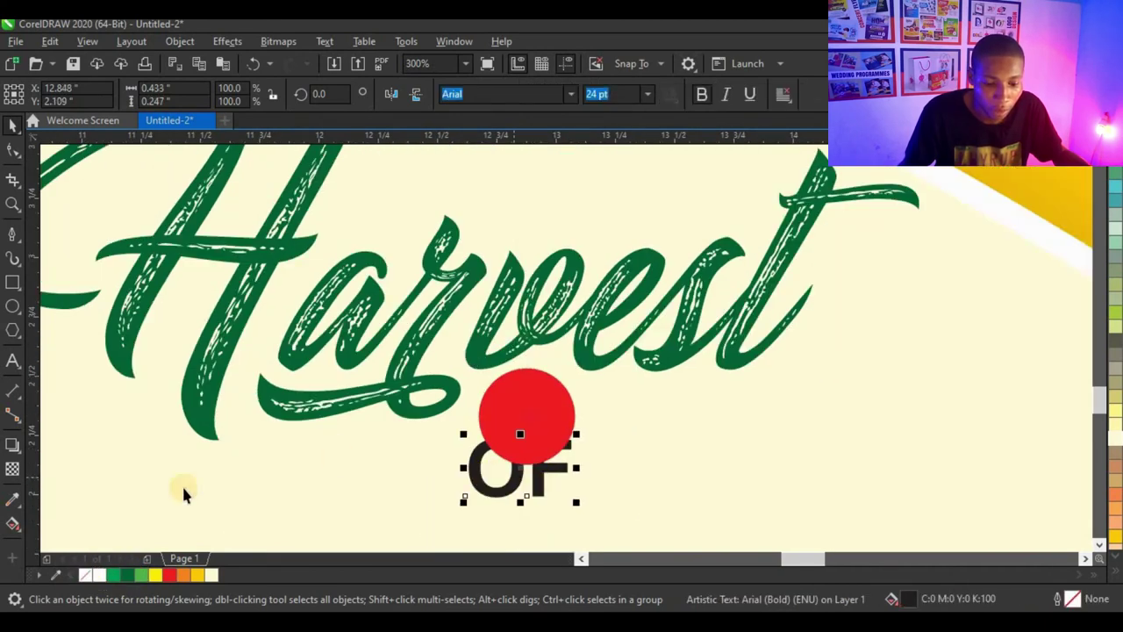
pyautogui.click(102, 574)
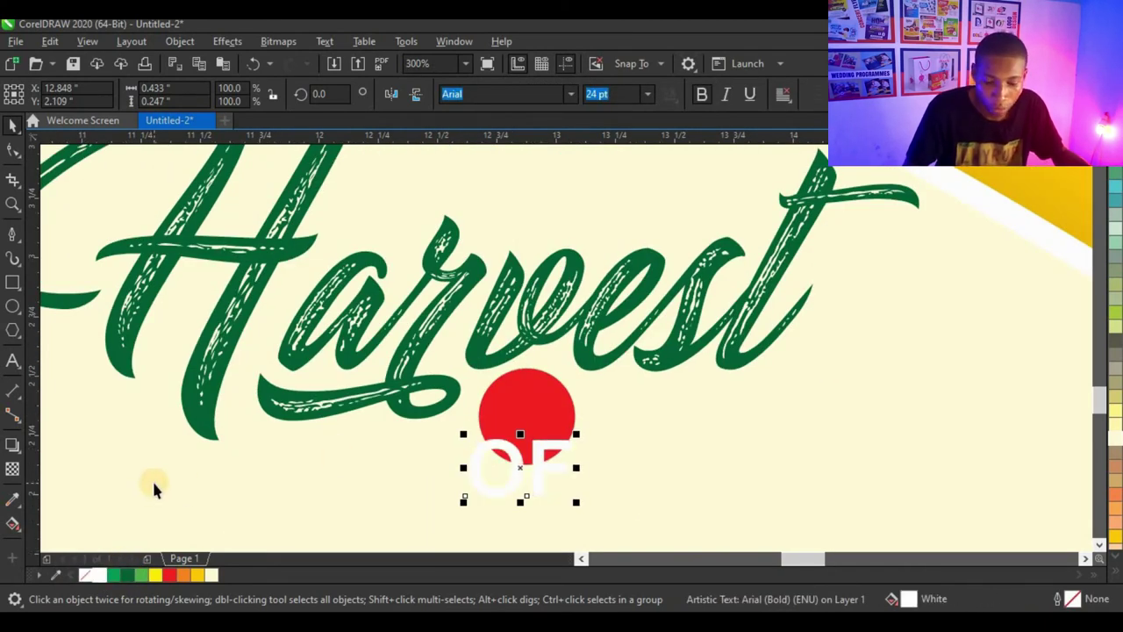
pyautogui.scroll(1, 555, 449)
pyautogui.moveTo(558, 445); pyautogui.dragTo(586, 344)
pyautogui.moveTo(627, 452); pyautogui.dragTo(575, 454)
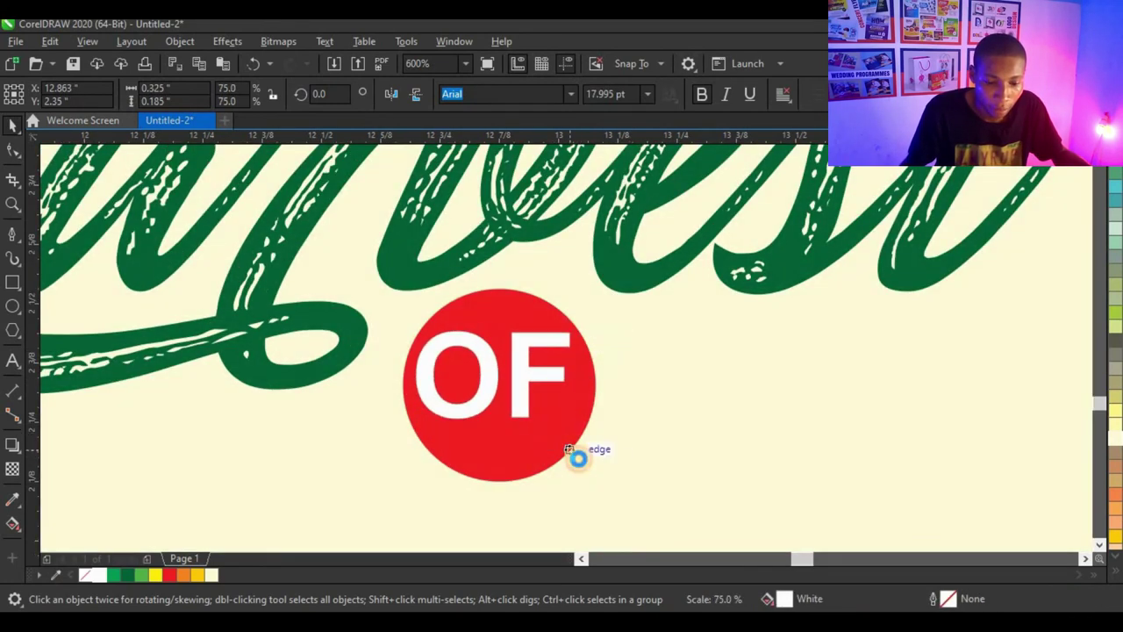
pyautogui.moveTo(511, 377)
pyautogui.mouseDown()
pyautogui.moveTo(529, 394)
pyautogui.moveTo(516, 387)
pyautogui.mouseUp()
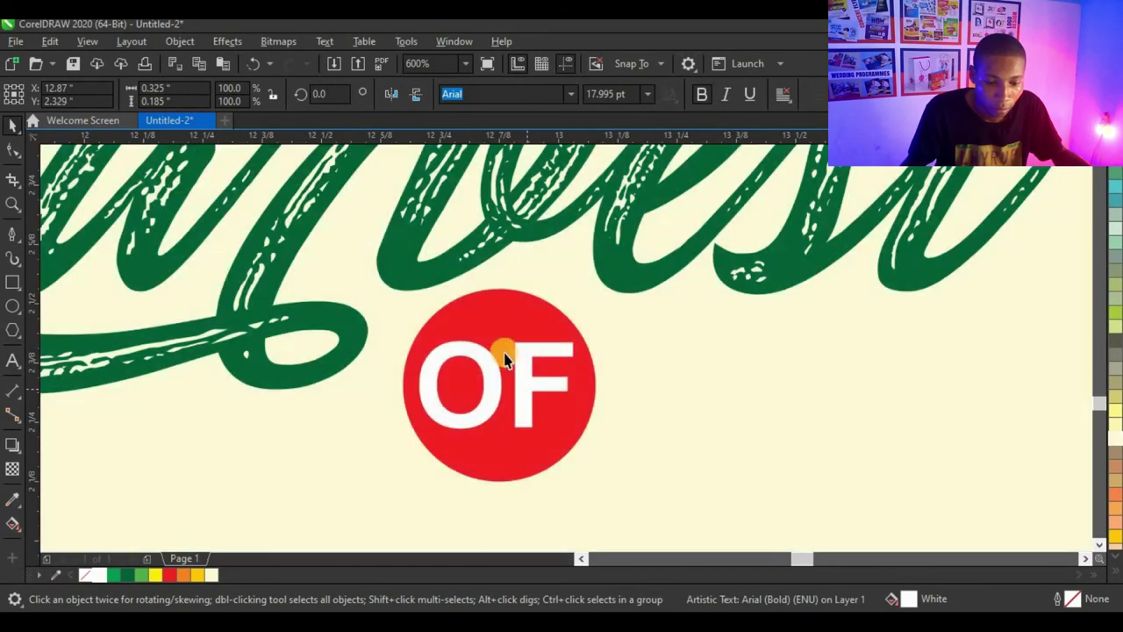
# Scale the red circle and "OF" together down to about 0.38 inches wide, kept just below "Harvest"
pyautogui.scroll(-2, 504, 361)
pyautogui.scroll(-2, 567, 361)
pyautogui.moveTo(822, 348); pyautogui.dragTo(430, 421)
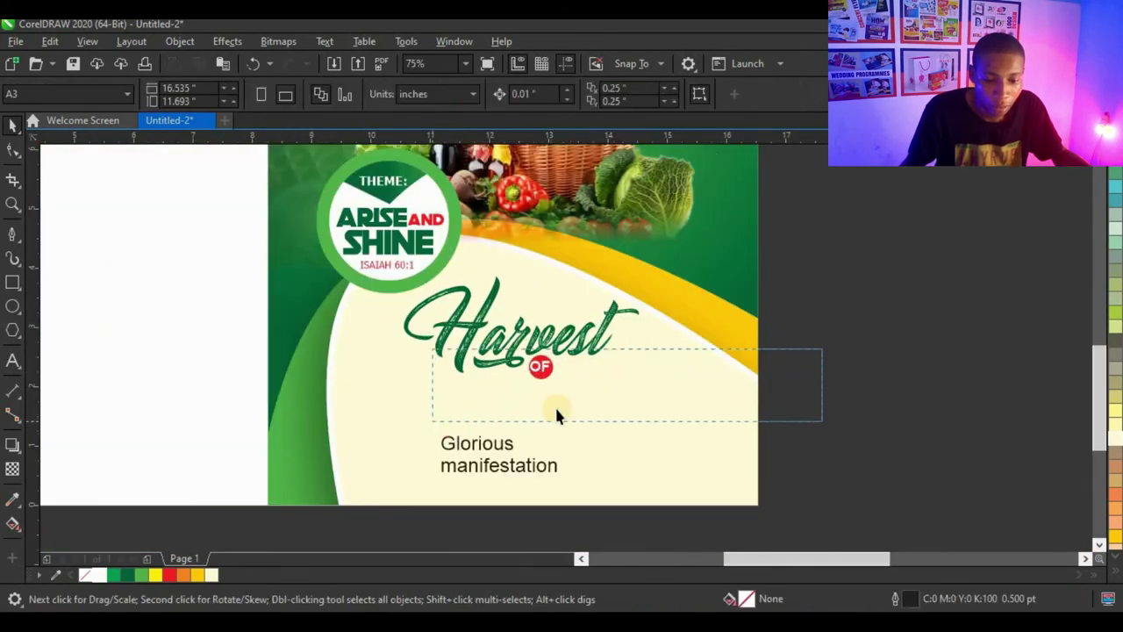
pyautogui.scroll(3, 530, 372)
pyautogui.moveTo(447, 354); pyautogui.dragTo(443, 355)
pyautogui.moveTo(486, 404); pyautogui.dragTo(481, 400)
pyautogui.moveTo(538, 357); pyautogui.dragTo(556, 316)
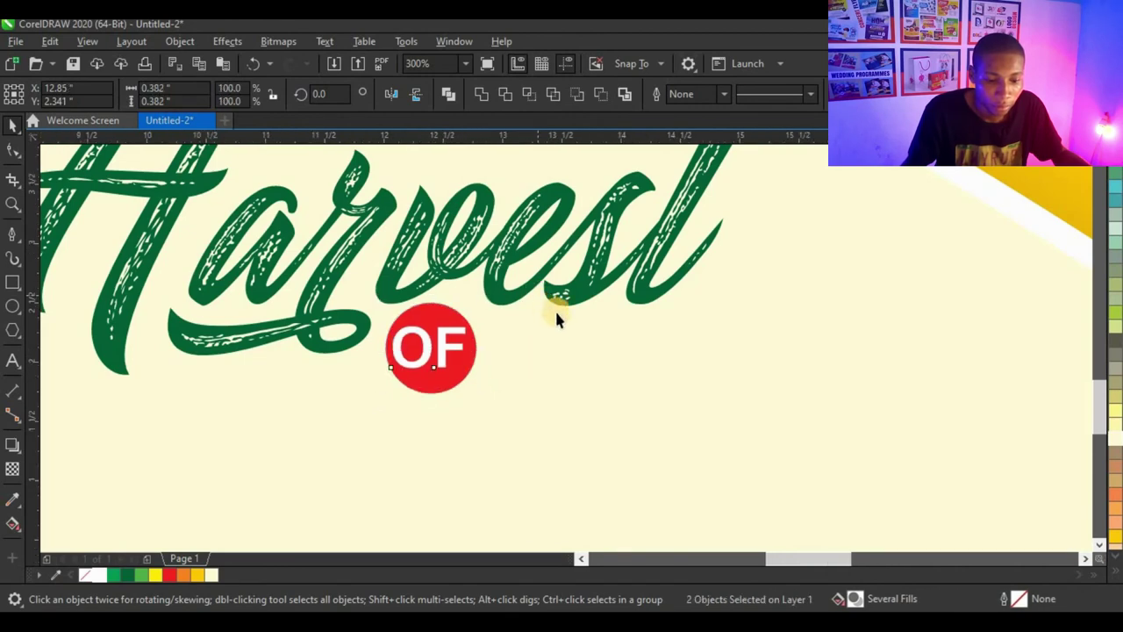
# Break "Glorious manifestation" into two text objects, with "Glorious" placed higher, beneath the "OF" circle
pyautogui.scroll(-2, 556, 316)
pyautogui.scroll(-2, 548, 392)
pyautogui.scroll(1, 653, 321)
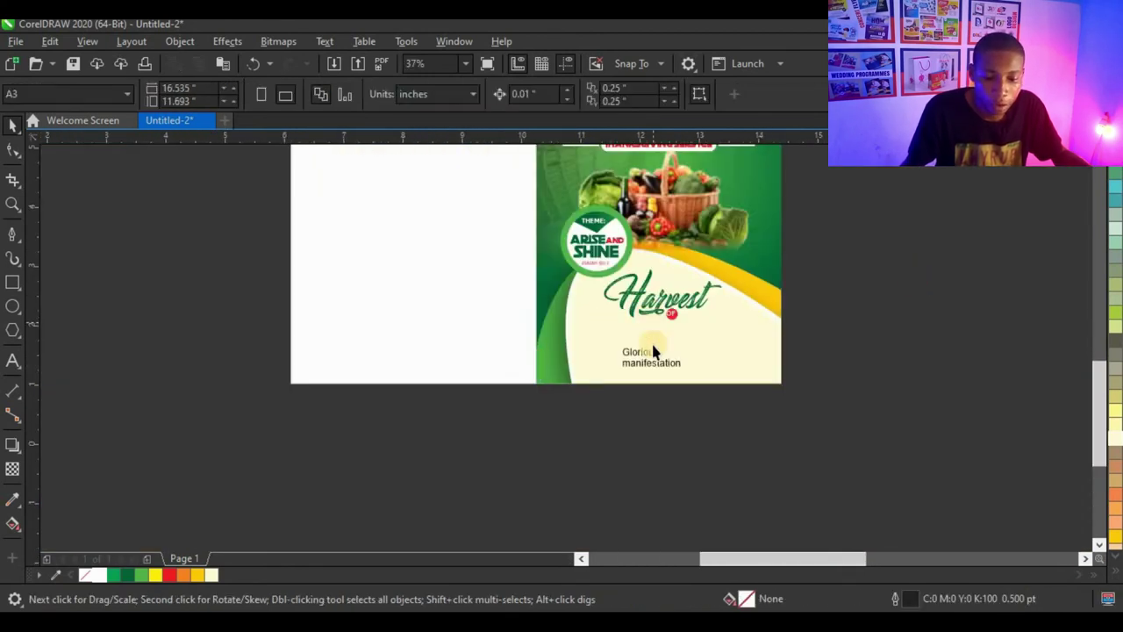
pyautogui.moveTo(654, 385); pyautogui.dragTo(715, 343)
pyautogui.scroll(2, 715, 343)
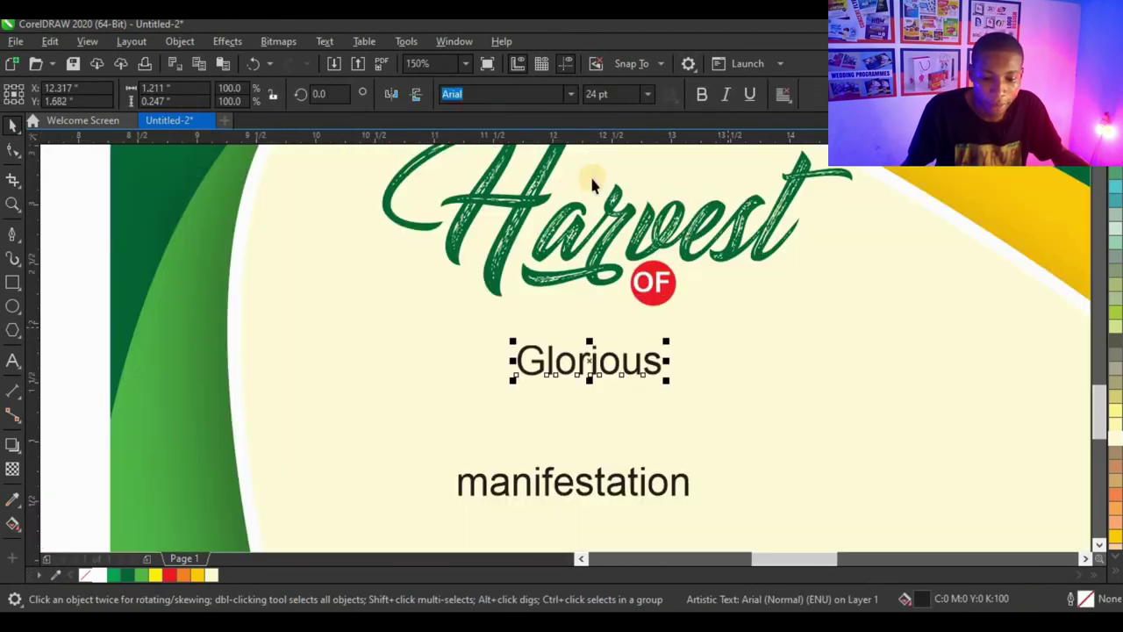
# Change the word "Glorious" to uppercase
pyautogui.click(317, 42)
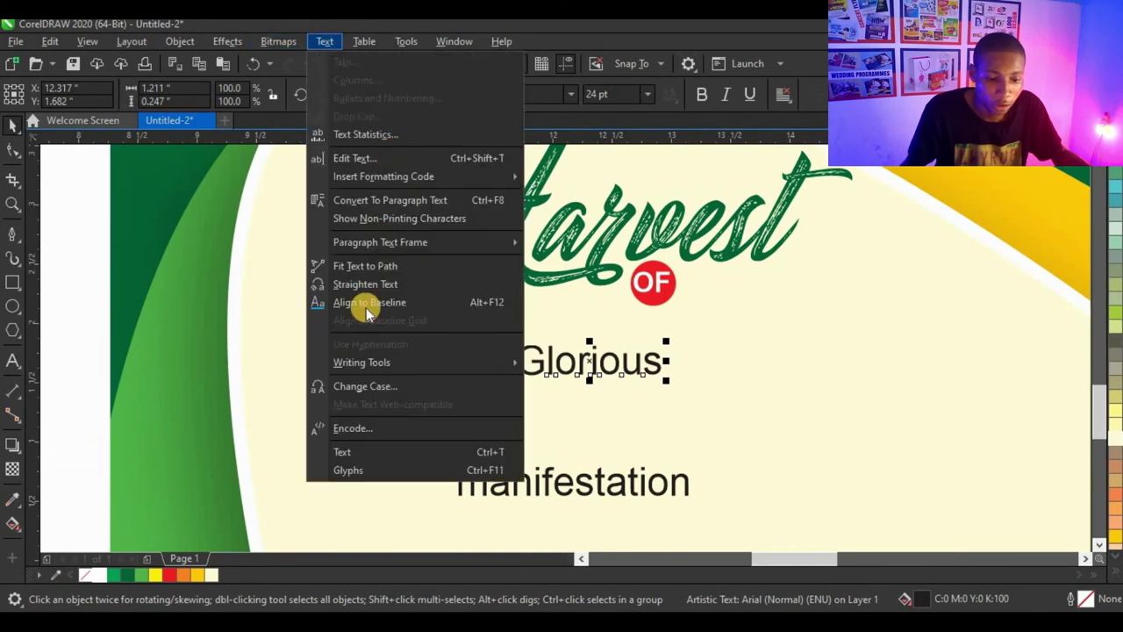
pyautogui.click(377, 379)
pyautogui.click(529, 307)
pyautogui.click(536, 371)
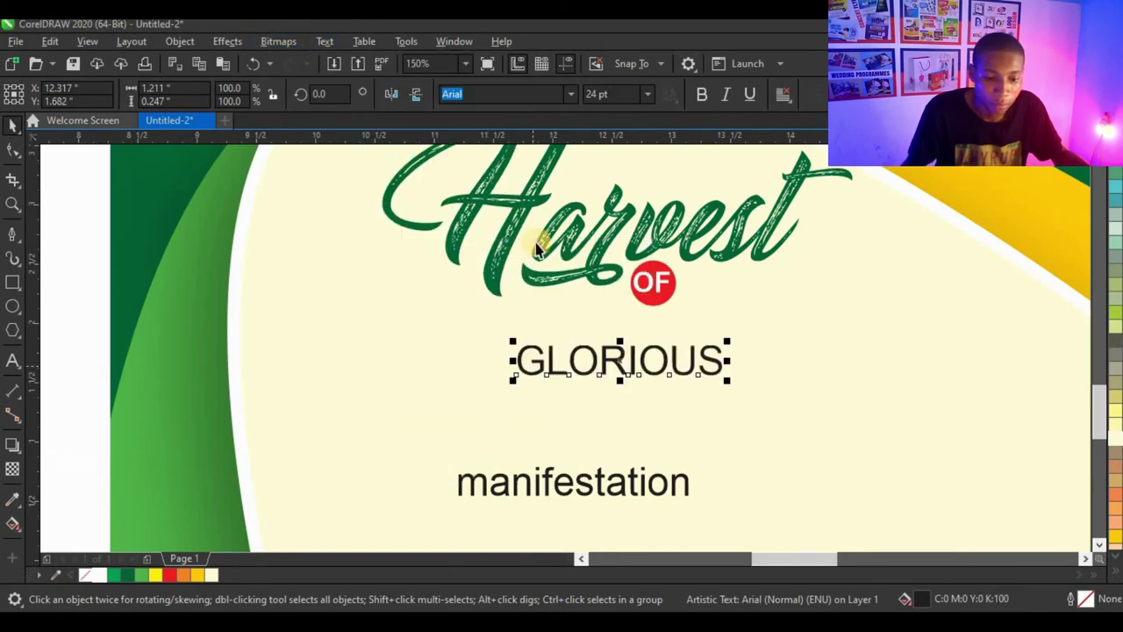
# Set "GLORIOUS" in the Death Star font, enlarge it to about 50 pt and move it up beneath "OF"
pyautogui.click(572, 94)
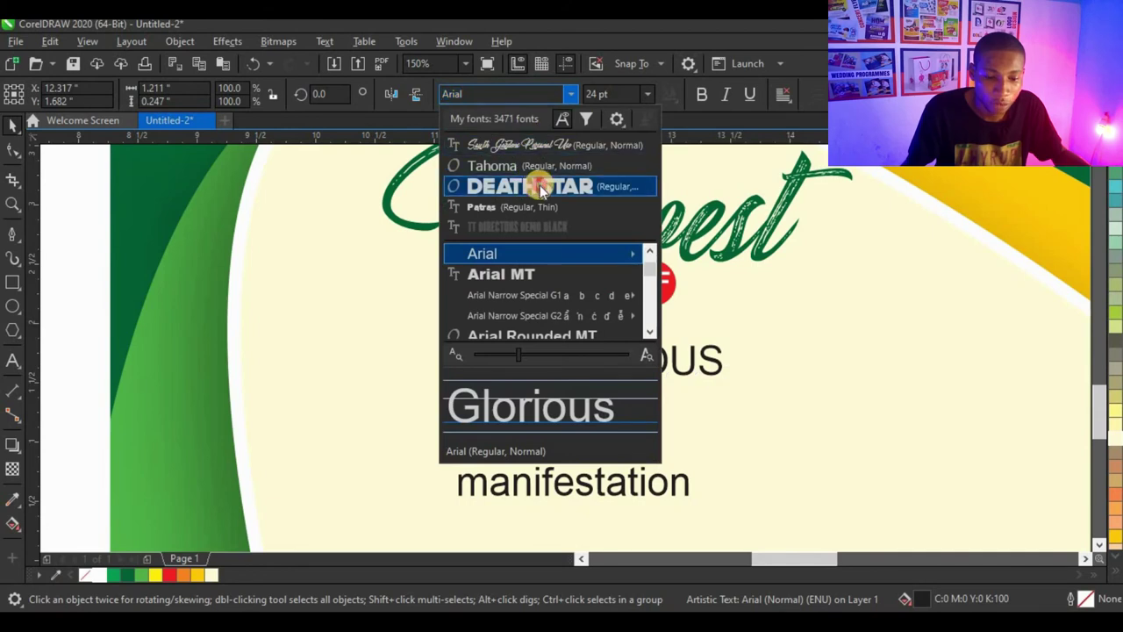
pyautogui.click(534, 183)
pyautogui.moveTo(710, 379); pyautogui.dragTo(813, 416)
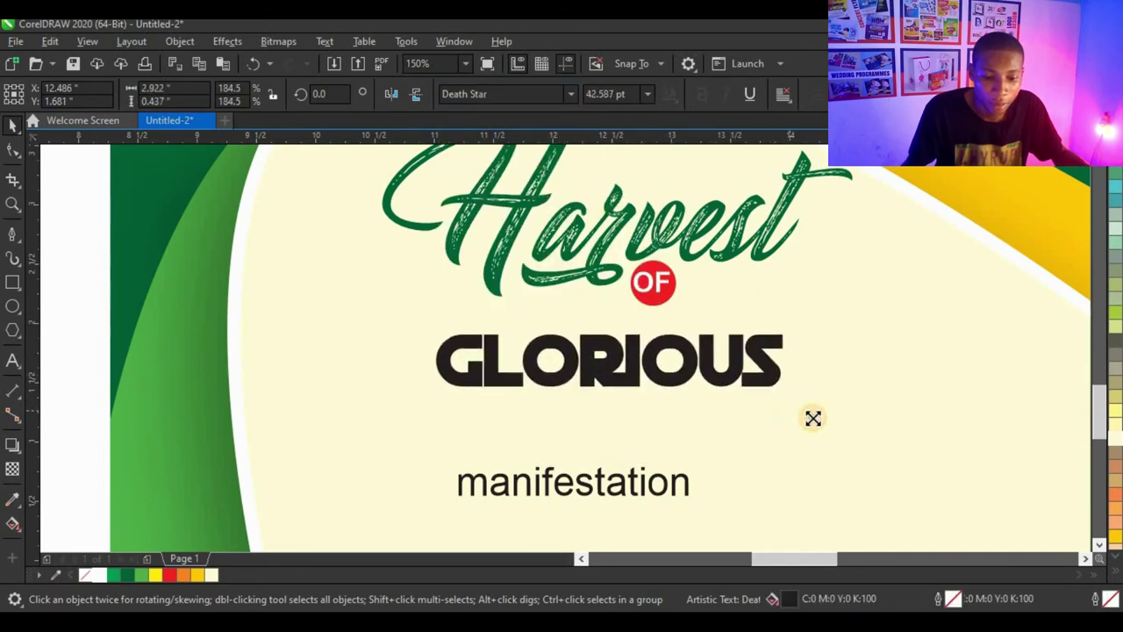
pyautogui.moveTo(709, 366); pyautogui.dragTo(707, 340)
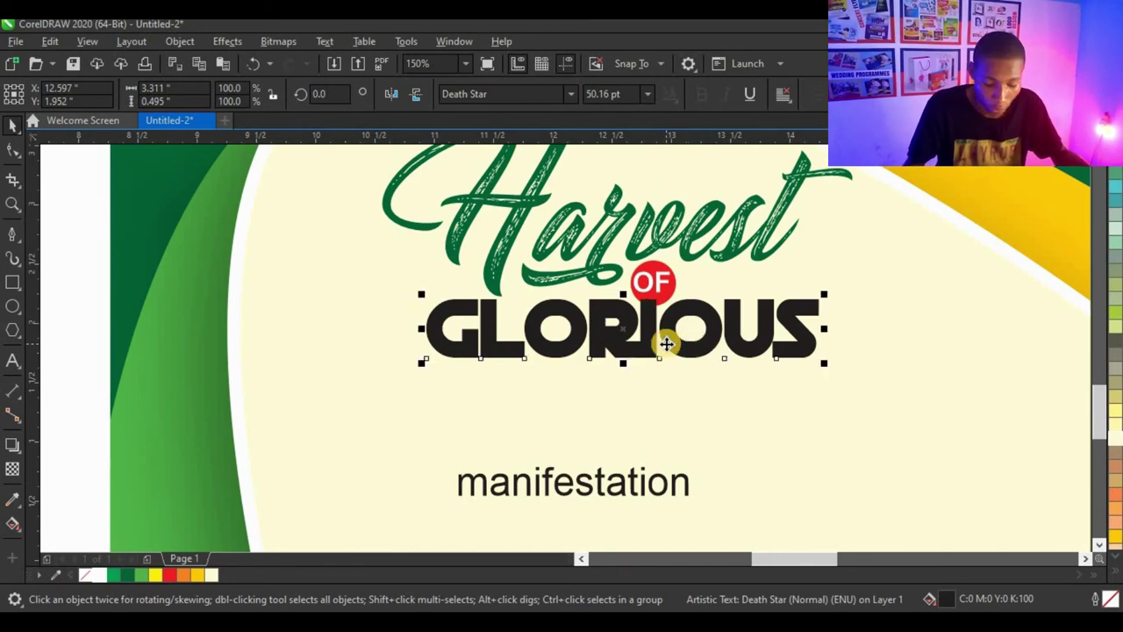
# Break "GLORIOUS" into separate letters and shift the "I" sideways to sit between the "R" and the second "O"
pyautogui.hotkey('ctrl', 'k')
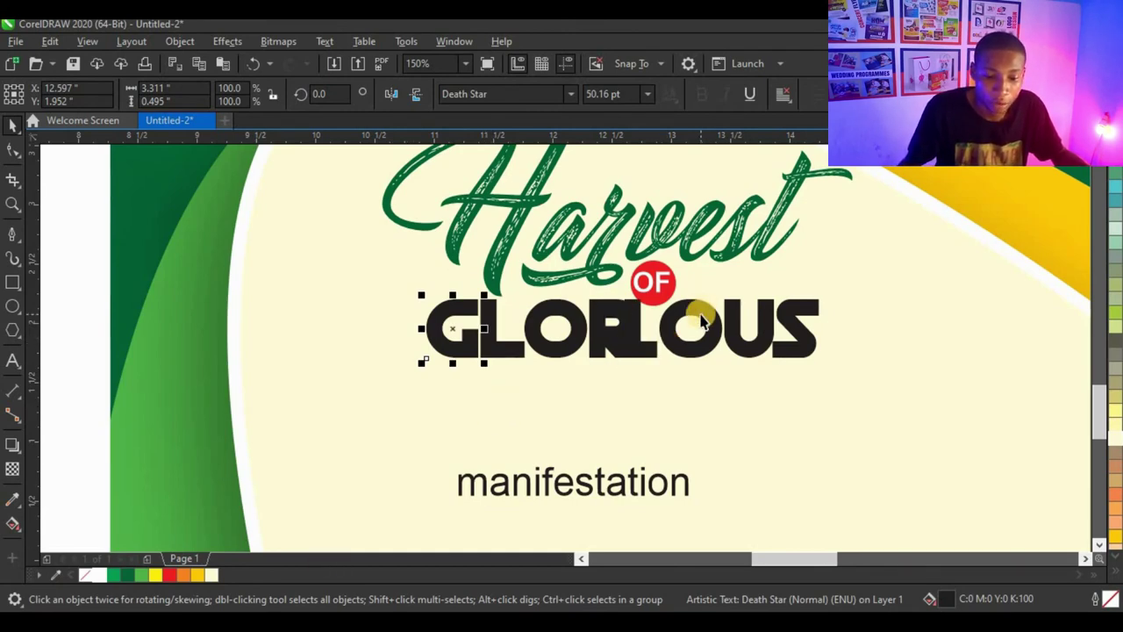
pyautogui.scroll(2, 662, 347)
pyautogui.moveTo(620, 389); pyautogui.dragTo(622, 390)
pyautogui.hotkey('ctrl', 'z')
pyautogui.click(579, 295)
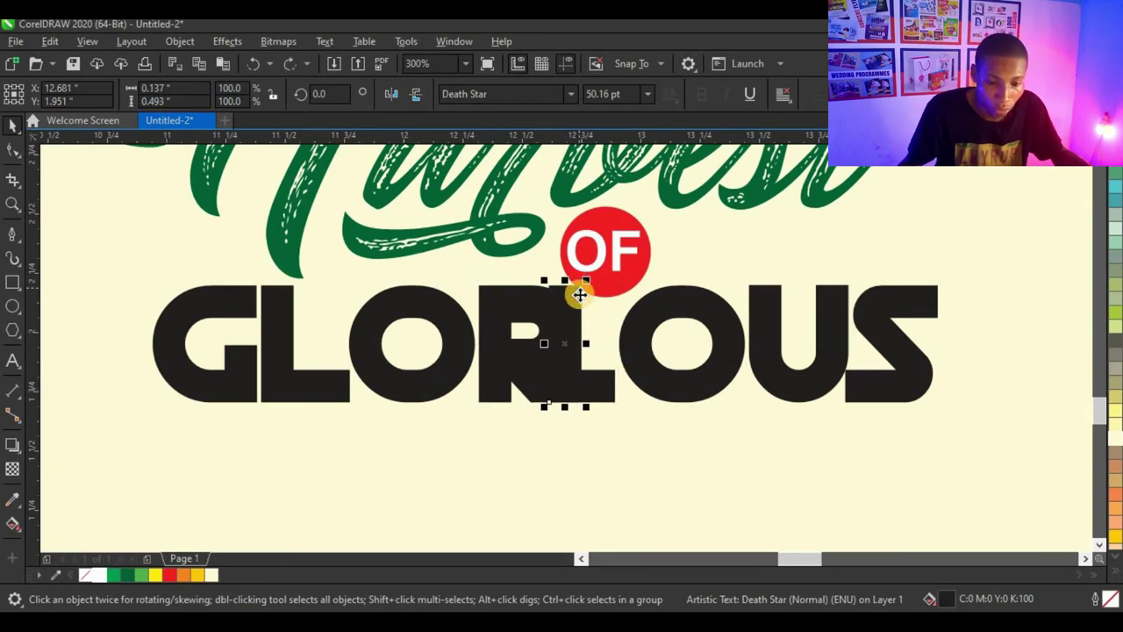
pyautogui.moveTo(614, 299); pyautogui.dragTo(614, 301)
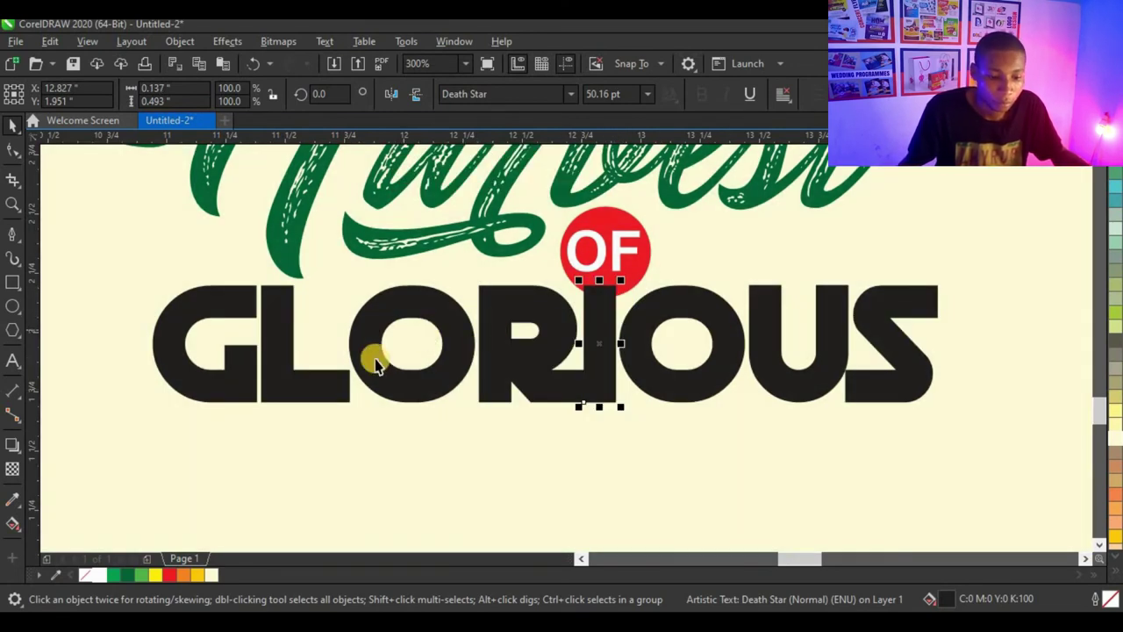
# Enlarge the first "O" of "GLORIOUS" to about 69 pt, nudge it towards the "L" and fill it with red
pyautogui.click(446, 313)
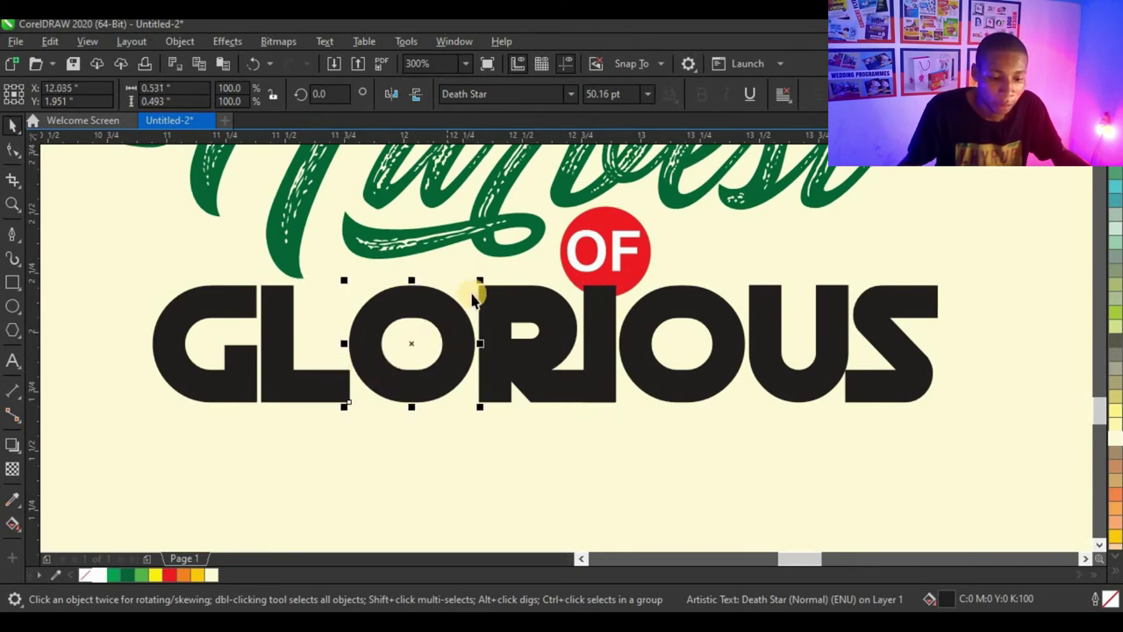
pyautogui.moveTo(481, 281); pyautogui.dragTo(506, 257)
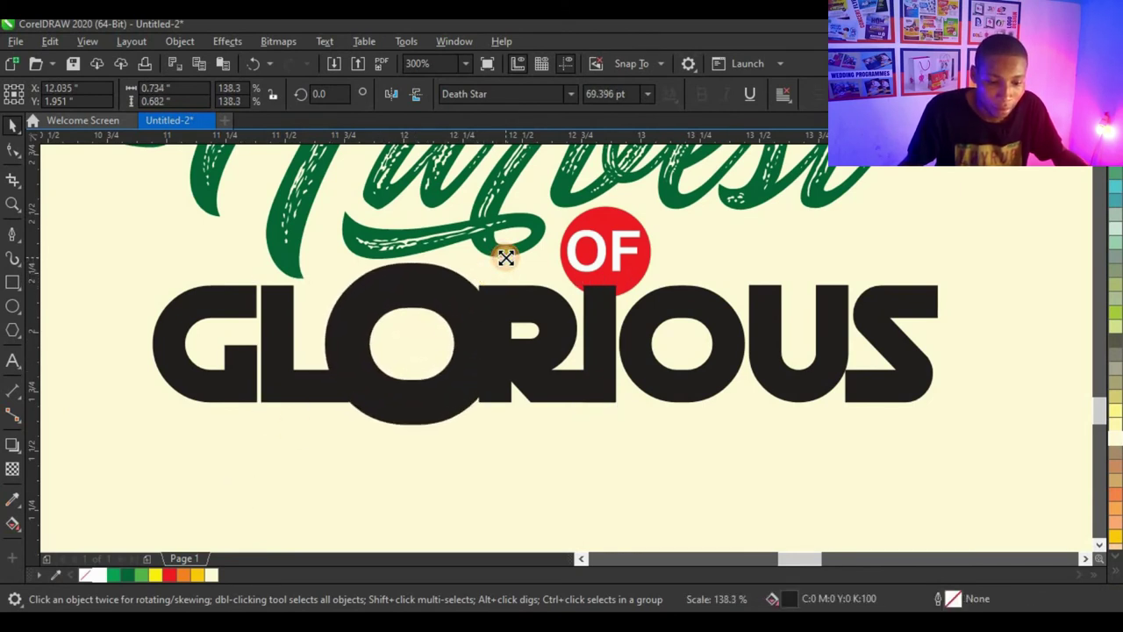
pyautogui.moveTo(472, 305); pyautogui.dragTo(469, 306)
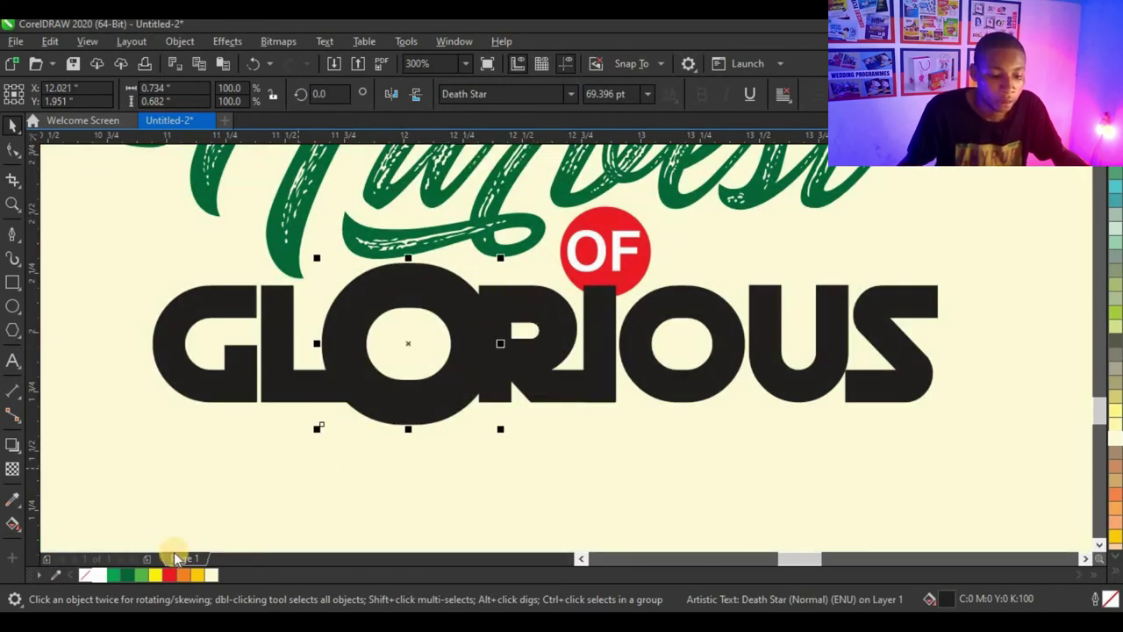
pyautogui.click(175, 574)
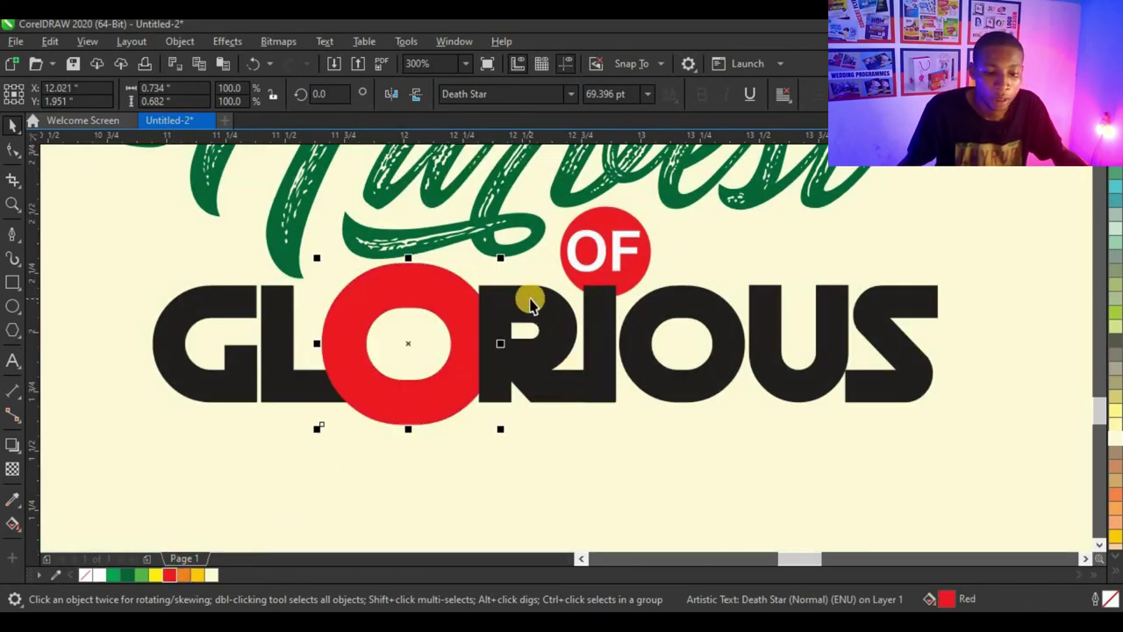
# Trim the "R" and the "L" with the overlapping red "O"
pyautogui.keyDown('shift'); pyautogui.click(539, 303); pyautogui.keyUp('shift')
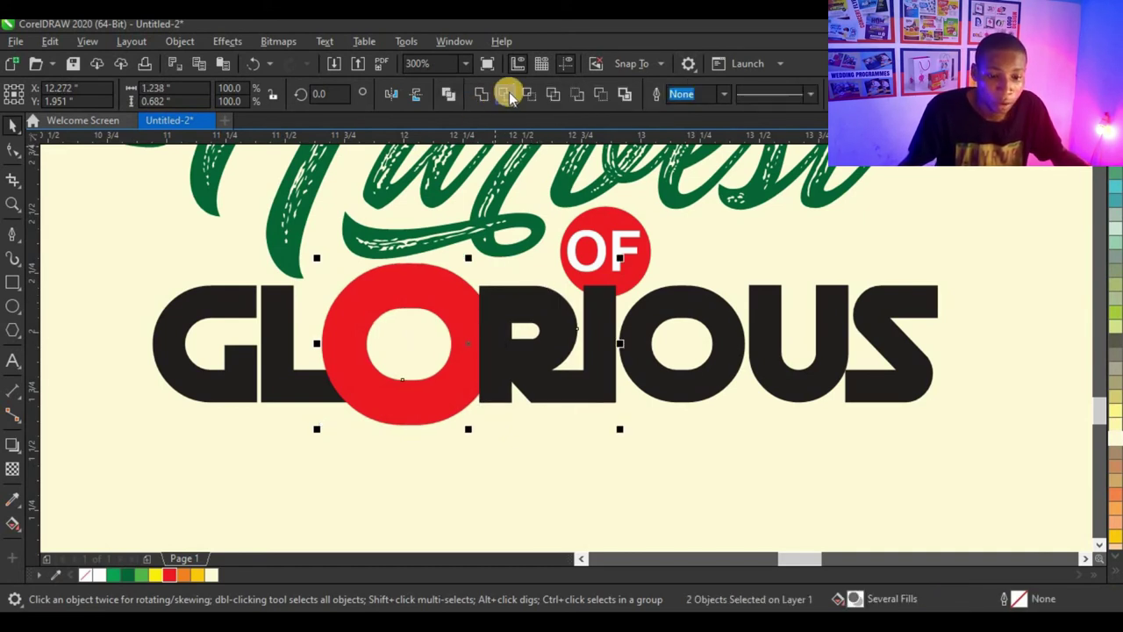
pyautogui.click(507, 94)
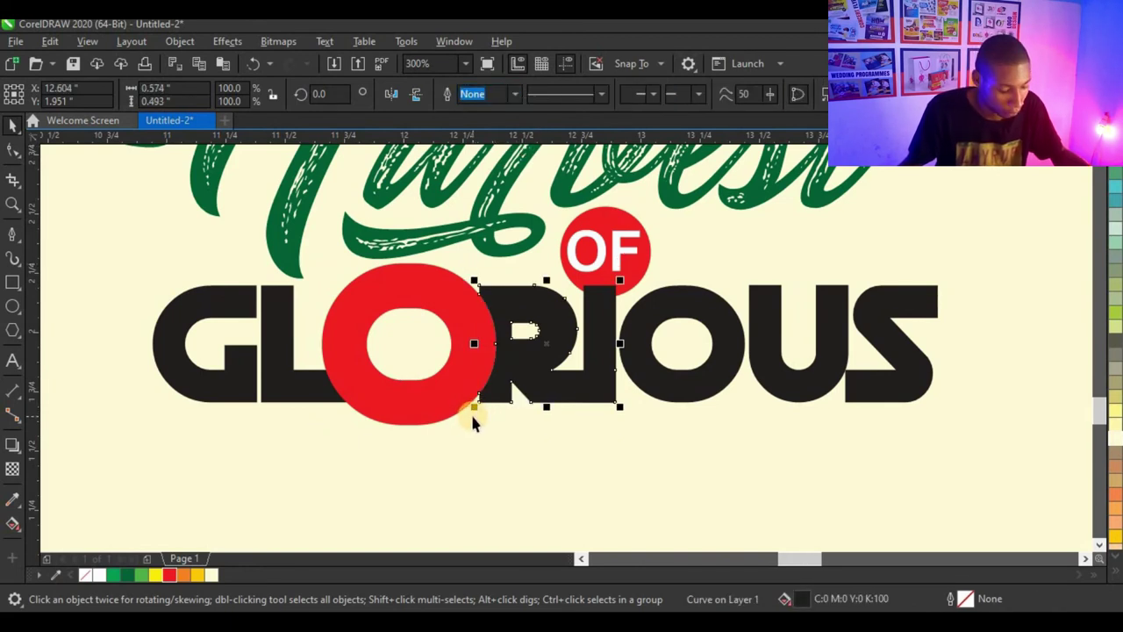
pyautogui.hotkey('ctrl', 'z')
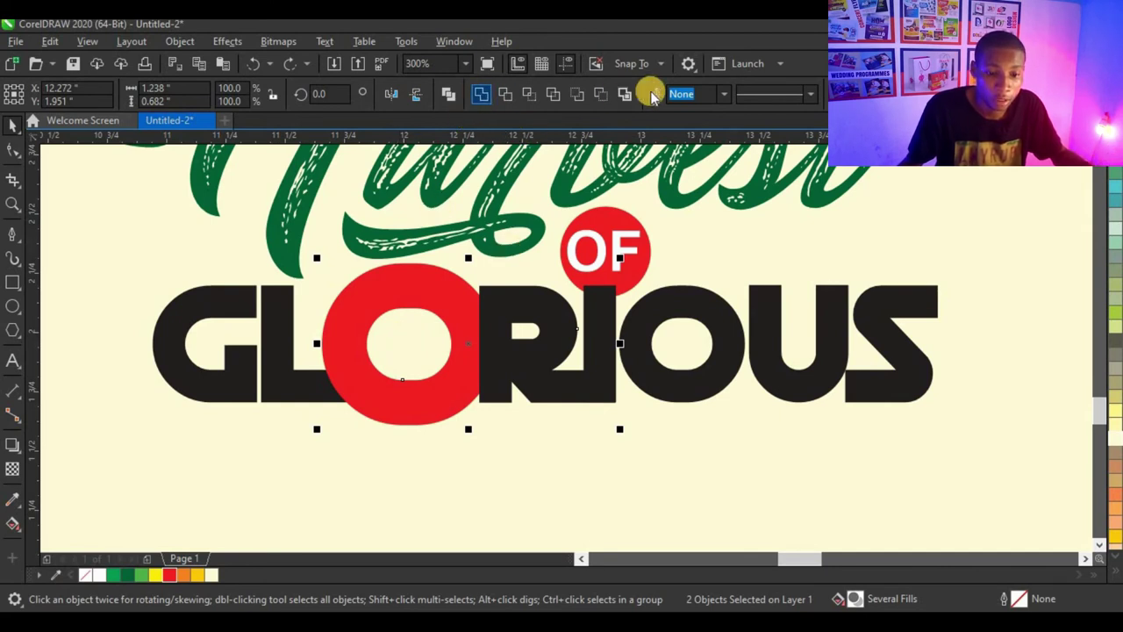
pyautogui.click(510, 94)
pyautogui.click(381, 408)
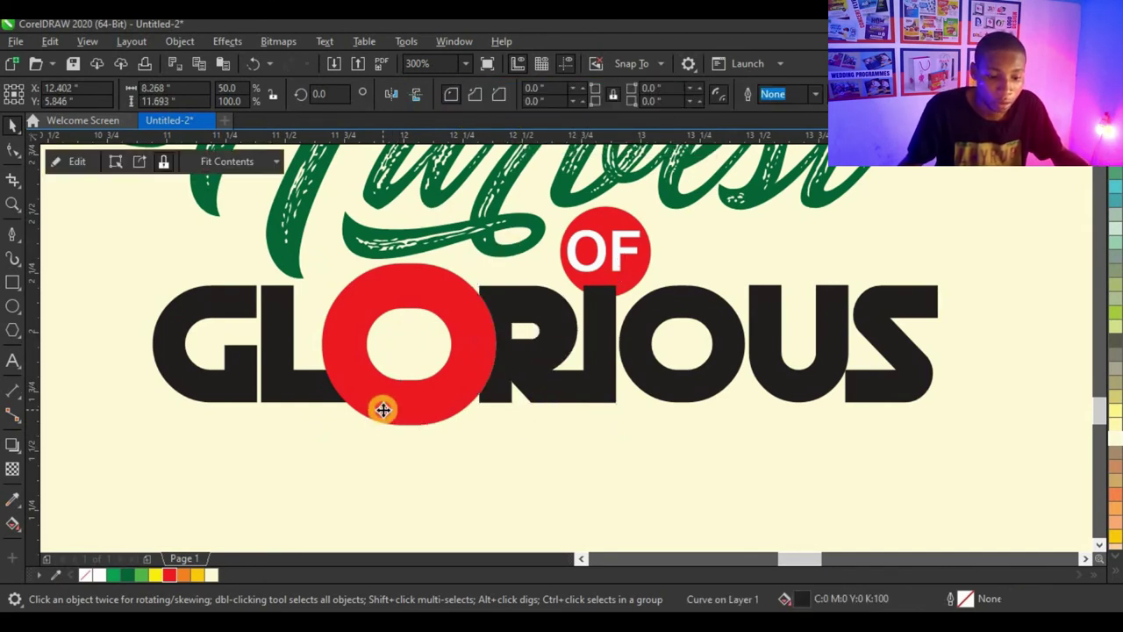
pyautogui.keyDown('shift'); pyautogui.click(289, 393); pyautogui.keyUp('shift')
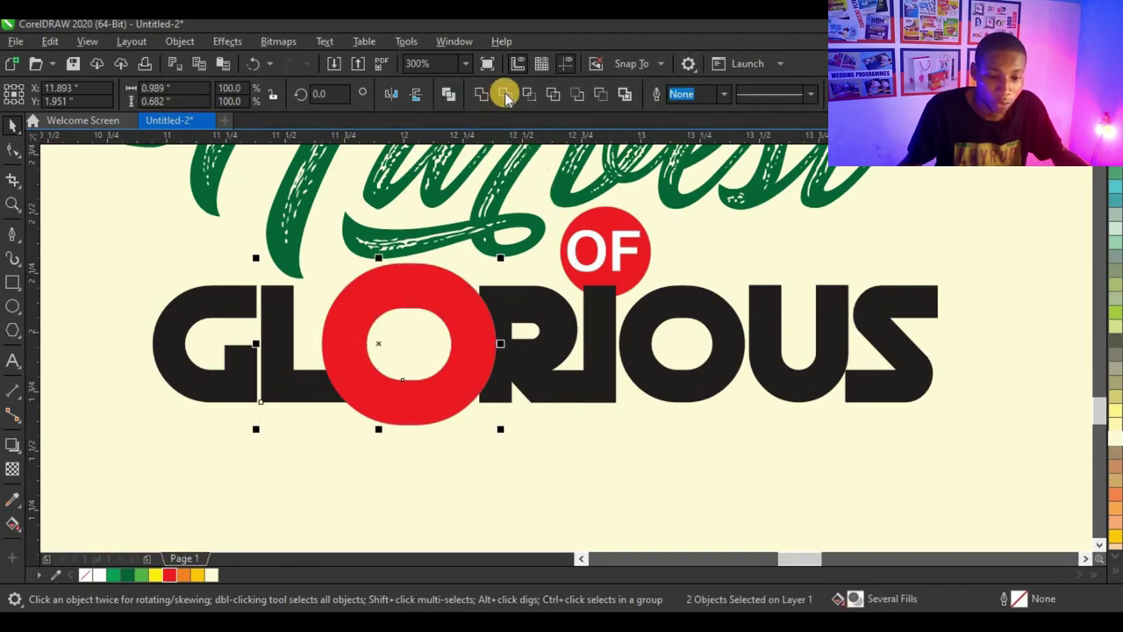
pyautogui.click(505, 94)
# Scale the red "O" down to about 90% around its centre, leaving a thin gap to the neighbouring letters
pyautogui.click(409, 425)
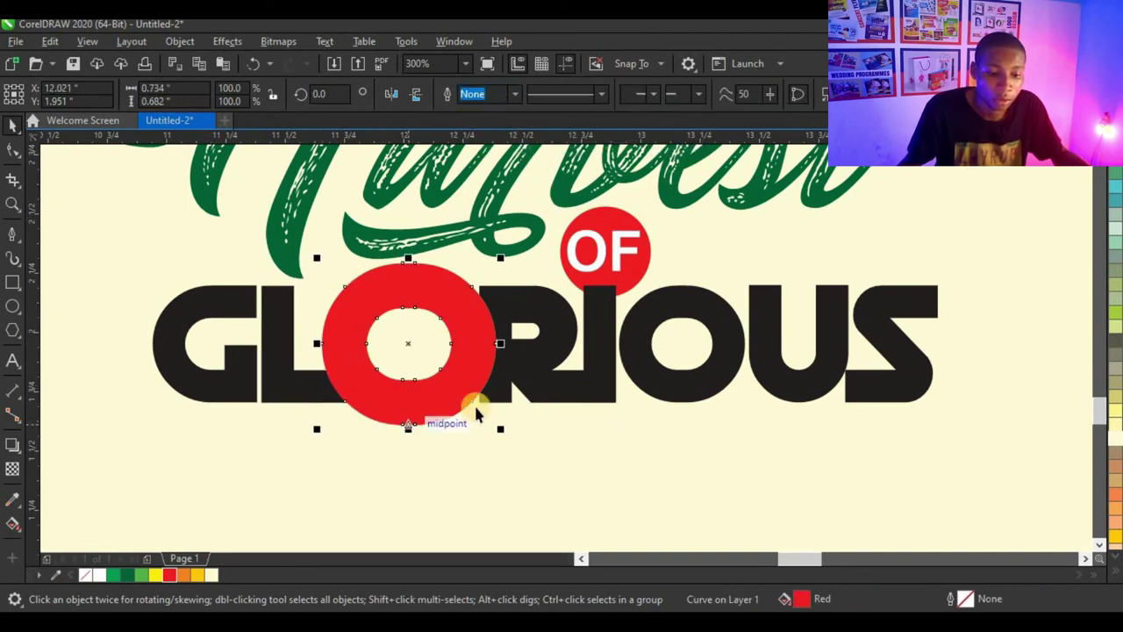
pyautogui.click(477, 296)
pyautogui.click(466, 326)
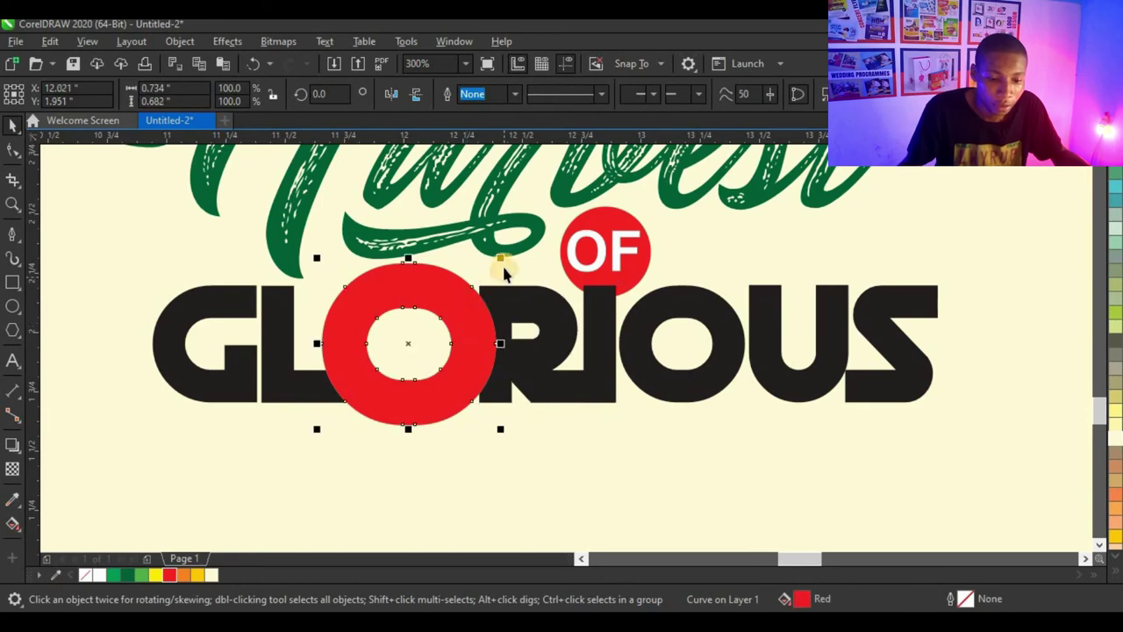
pyautogui.scroll(1, 502, 261)
pyautogui.scroll(2, 499, 263)
pyautogui.moveTo(490, 252); pyautogui.dragTo(414, 269)
pyautogui.scroll(-2, 443, 279)
pyautogui.click(459, 429)
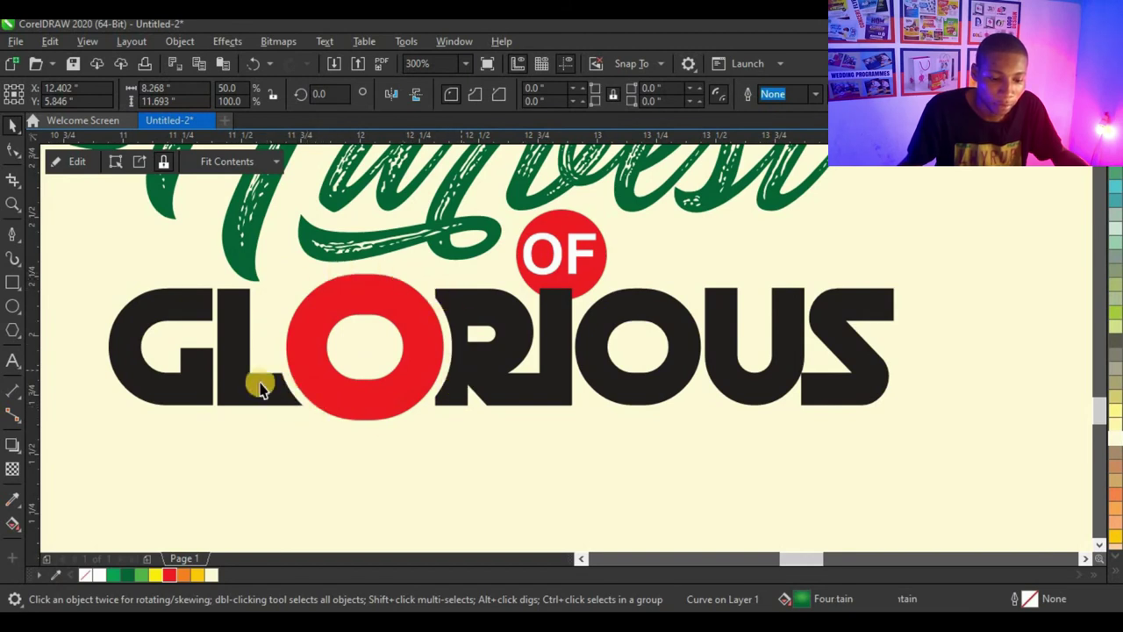
# Apply a vertical fountain fill to the large "O", running from red at its base to orange at its top
pyautogui.click(401, 291)
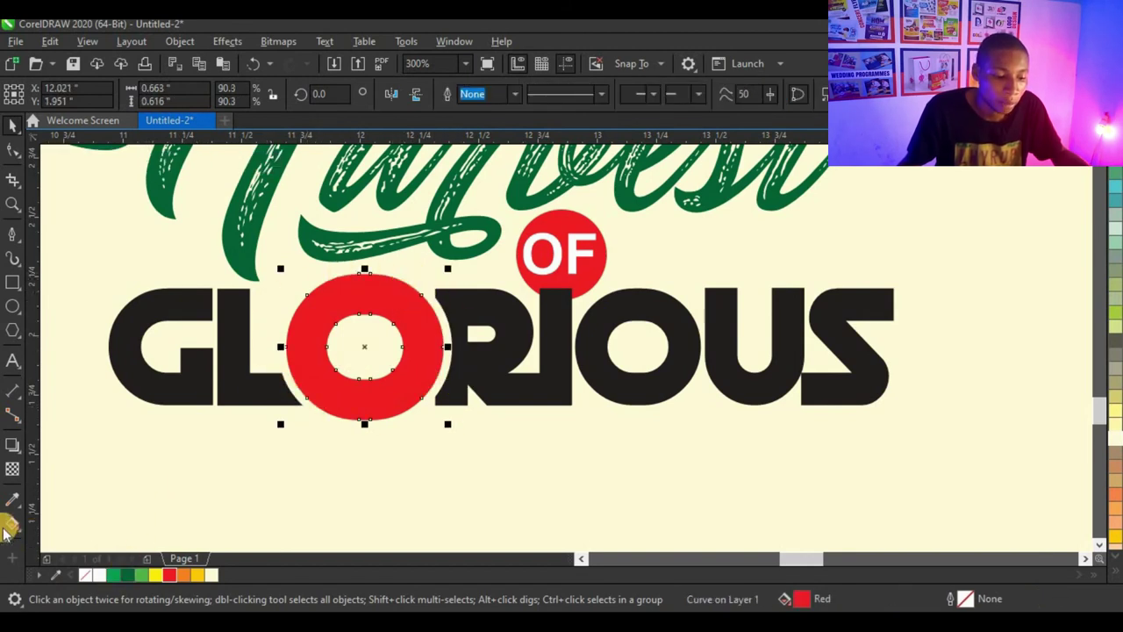
pyautogui.click(12, 523)
pyautogui.moveTo(359, 389); pyautogui.dragTo(359, 274)
pyautogui.click(183, 573)
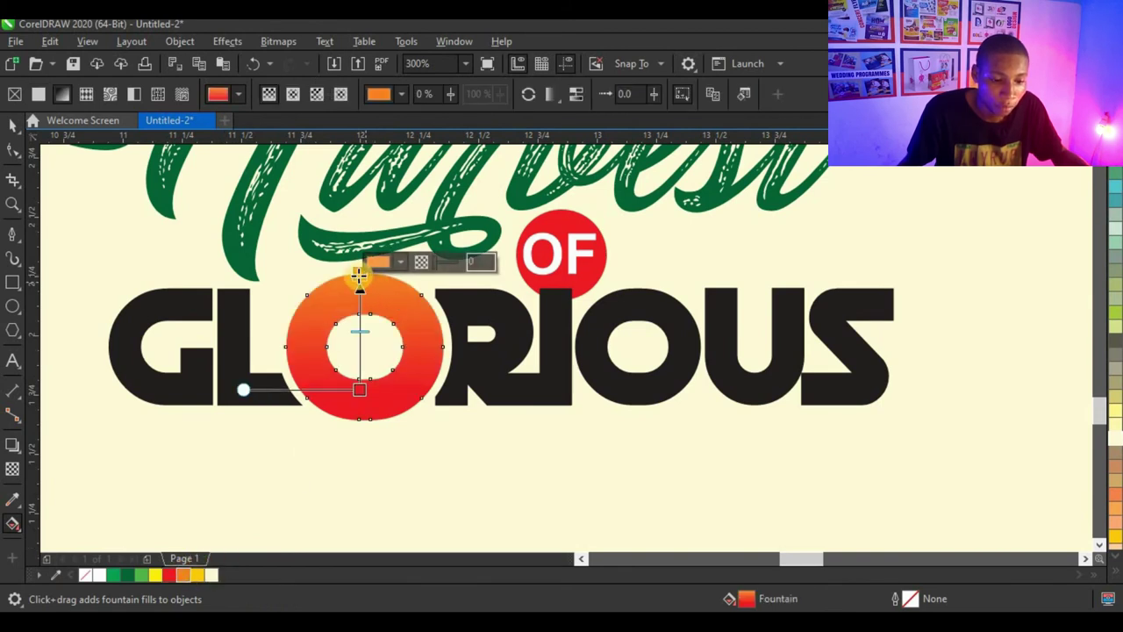
pyautogui.click(16, 127)
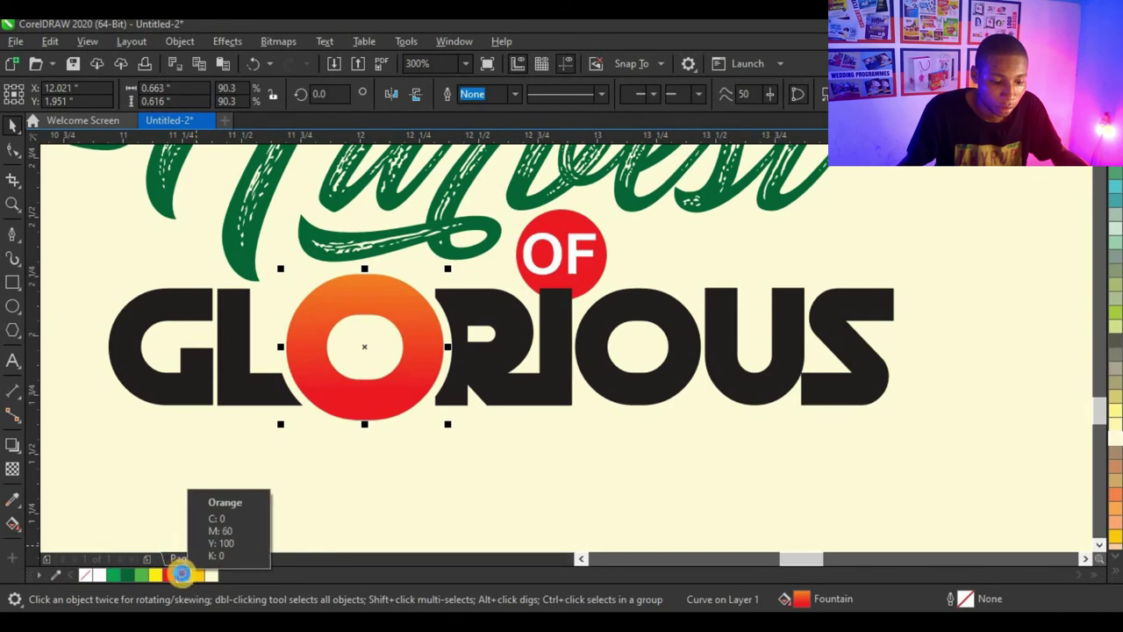
# Give the large gradient "O" of "GLORIOUS" an orange outline 2 pt wide
pyautogui.rightClick(182, 574)
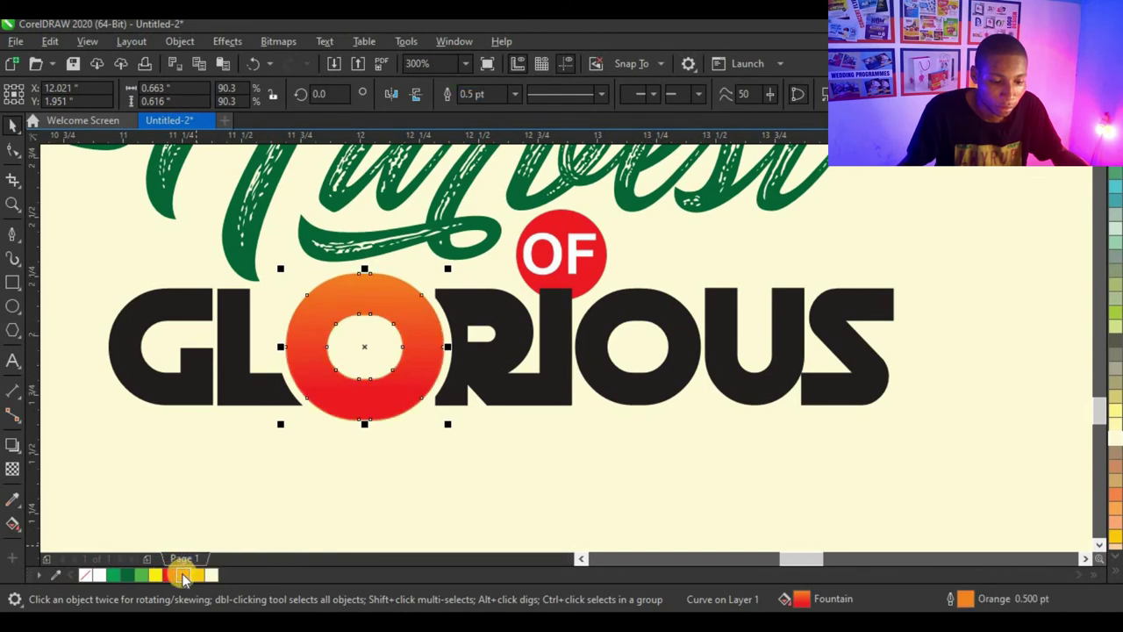
pyautogui.click(515, 94)
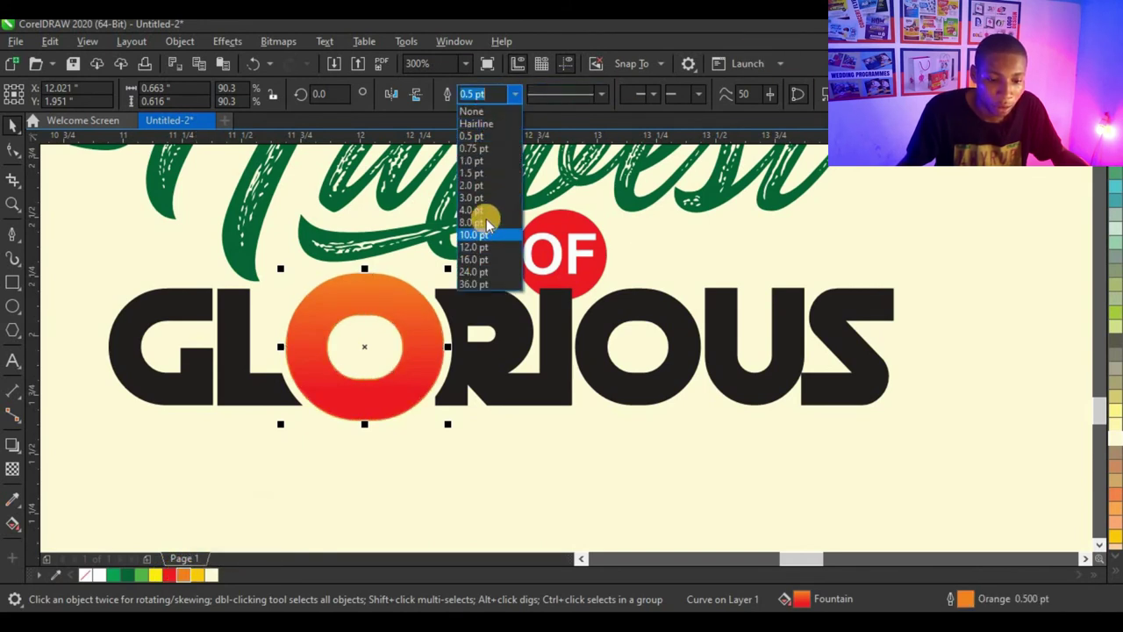
pyautogui.click(487, 197)
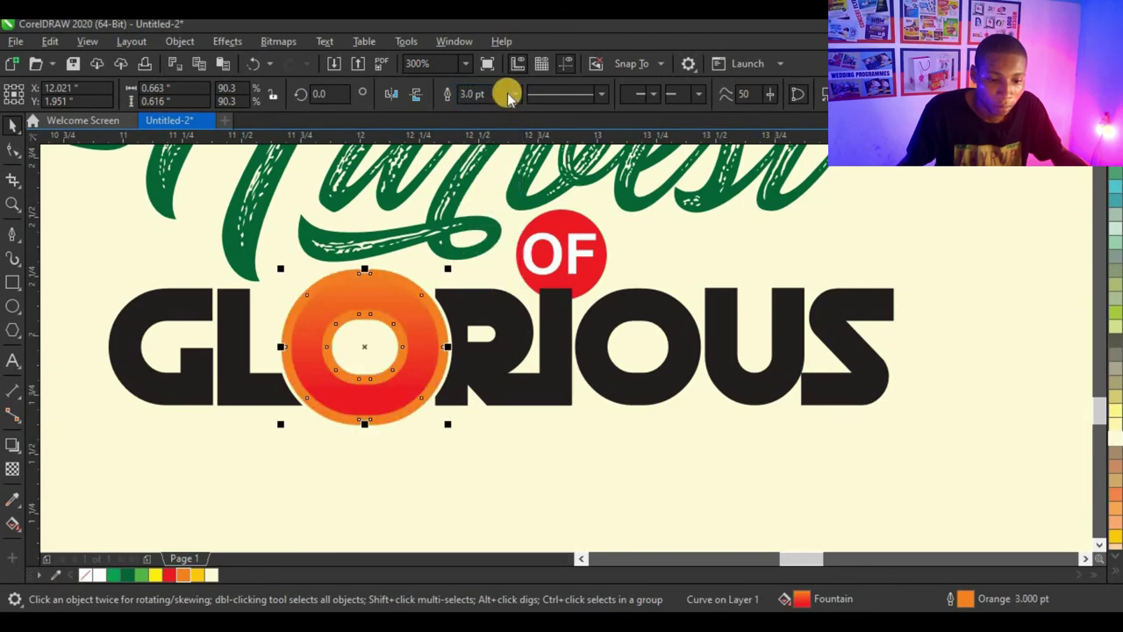
pyautogui.click(504, 94)
pyautogui.click(474, 186)
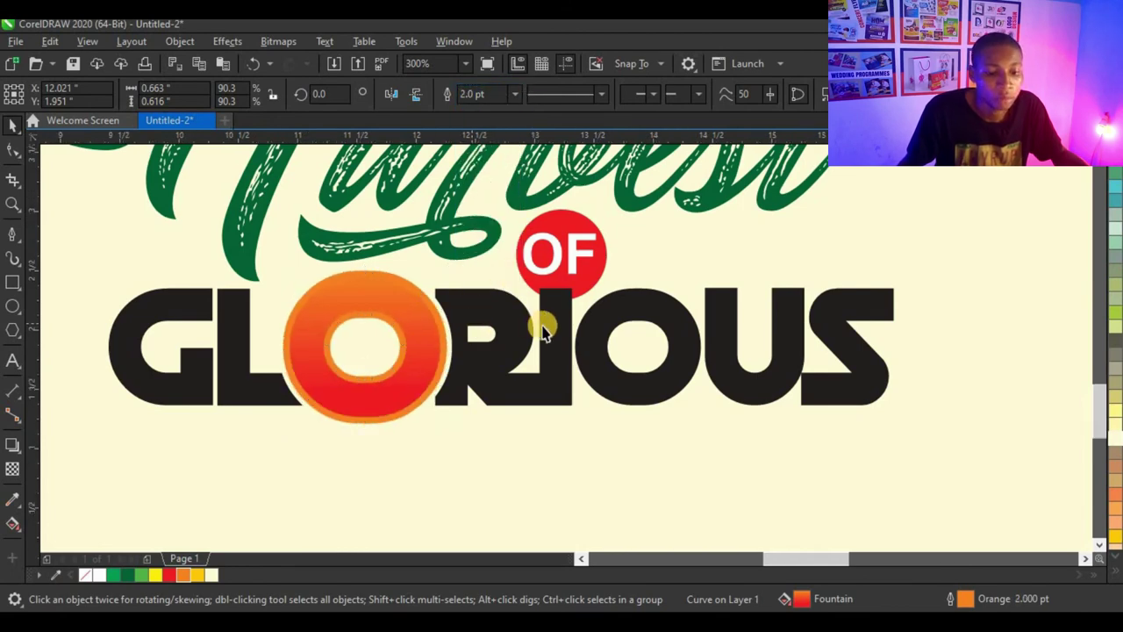
# Fill all the remaining black letters of "GLORIOUS" with the dark green C97 M32 Y100 K26
pyautogui.scroll(-4, 540, 329)
pyautogui.click(509, 337)
pyautogui.scroll(2, 507, 333)
pyautogui.click(505, 331)
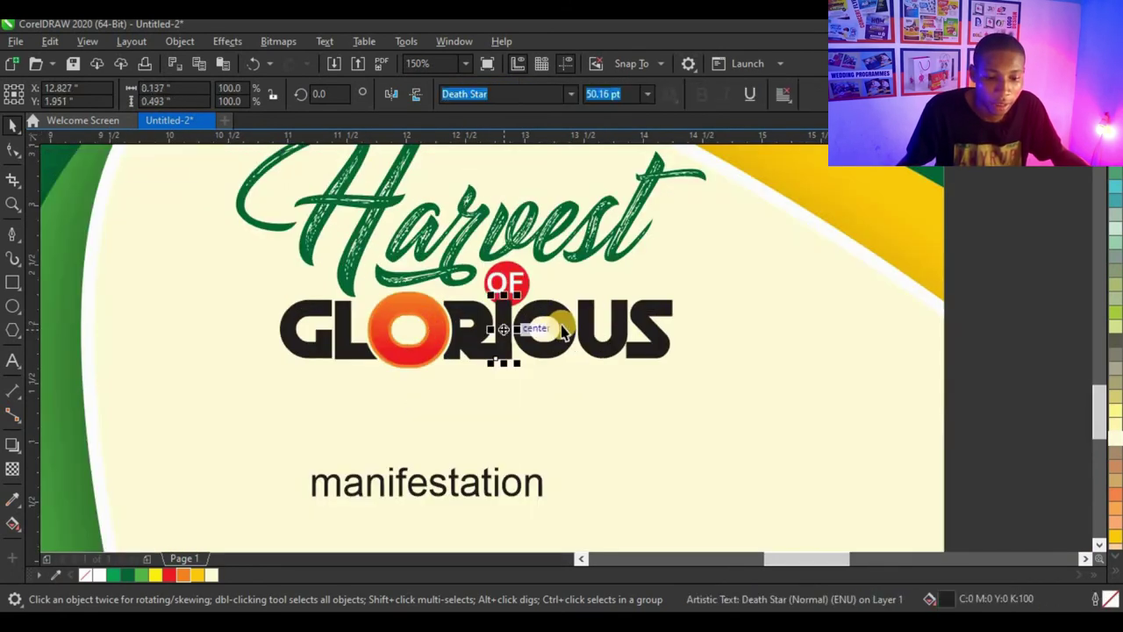
pyautogui.keyDown('shift'); pyautogui.click(565, 320); pyautogui.keyUp('shift')
pyautogui.keyDown('shift'); pyautogui.click(644, 344); pyautogui.keyUp('shift')
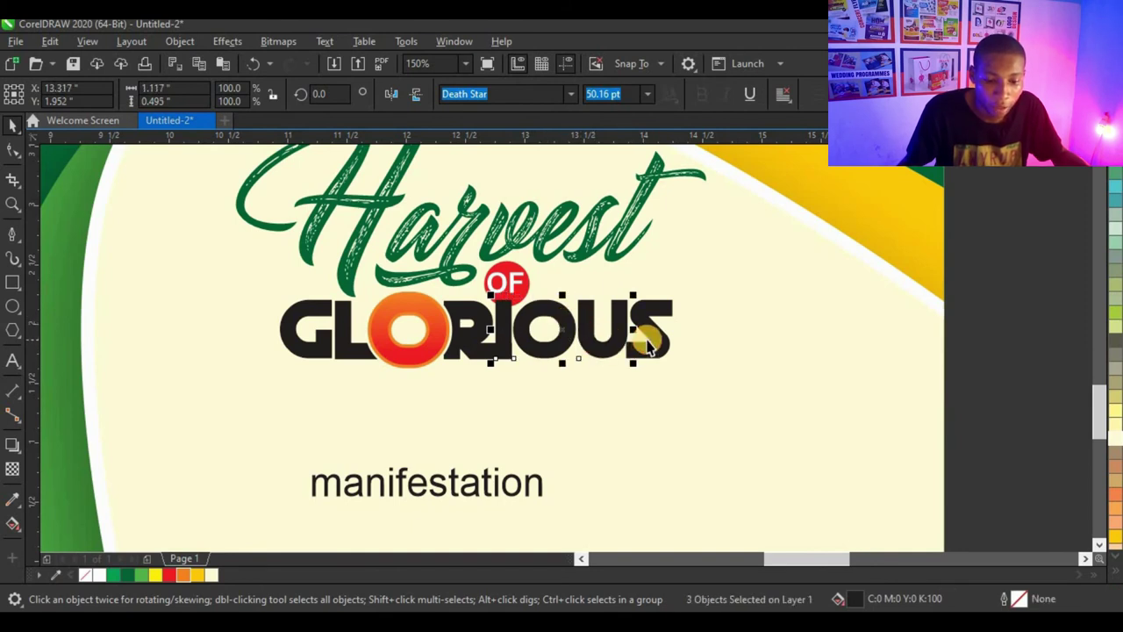
pyautogui.keyDown('shift'); pyautogui.click(657, 338); pyautogui.keyUp('shift')
pyautogui.keyDown('shift'); pyautogui.click(343, 350); pyautogui.keyUp('shift')
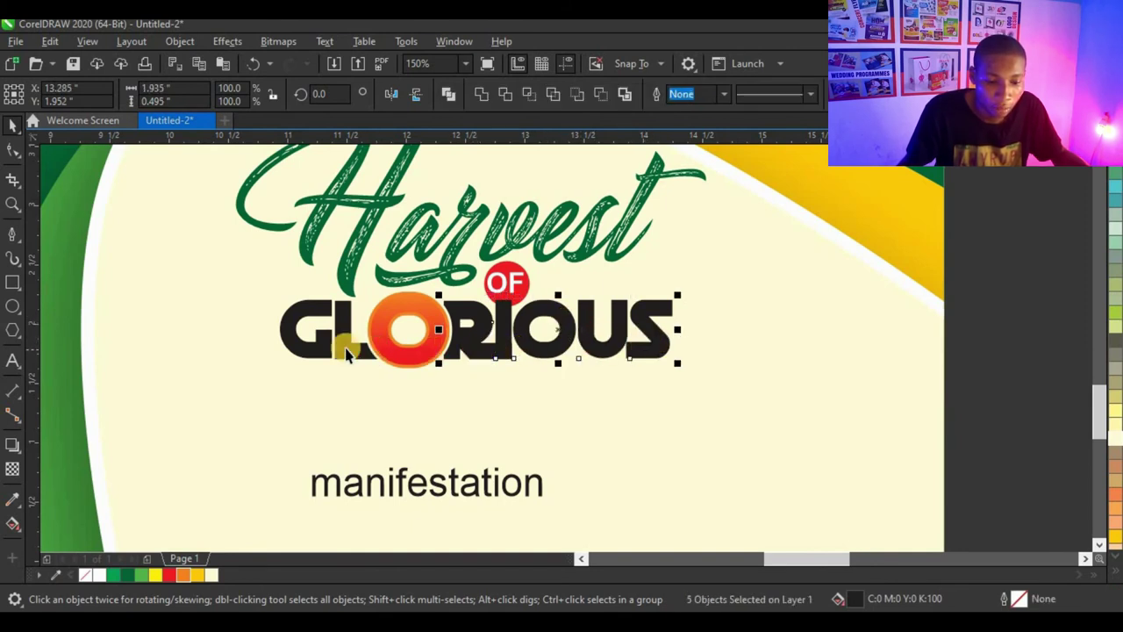
pyautogui.keyDown('shift'); pyautogui.click(321, 345); pyautogui.keyUp('shift')
pyautogui.keyDown('shift'); pyautogui.click(329, 340); pyautogui.keyUp('shift')
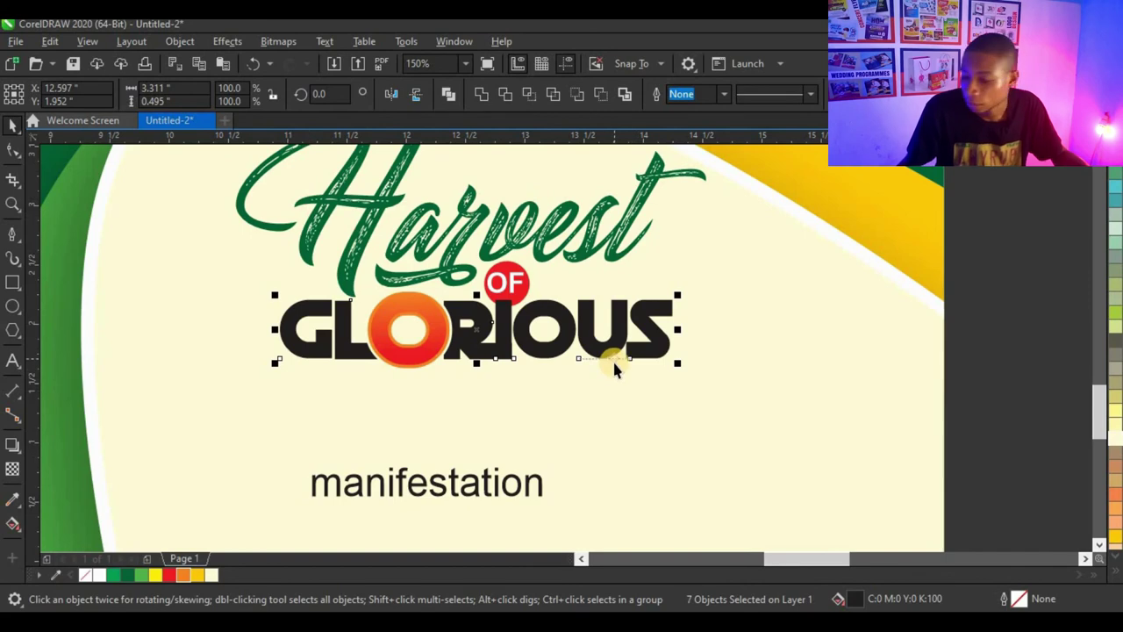
pyautogui.click(133, 574)
pyautogui.scroll(-2, 574, 352)
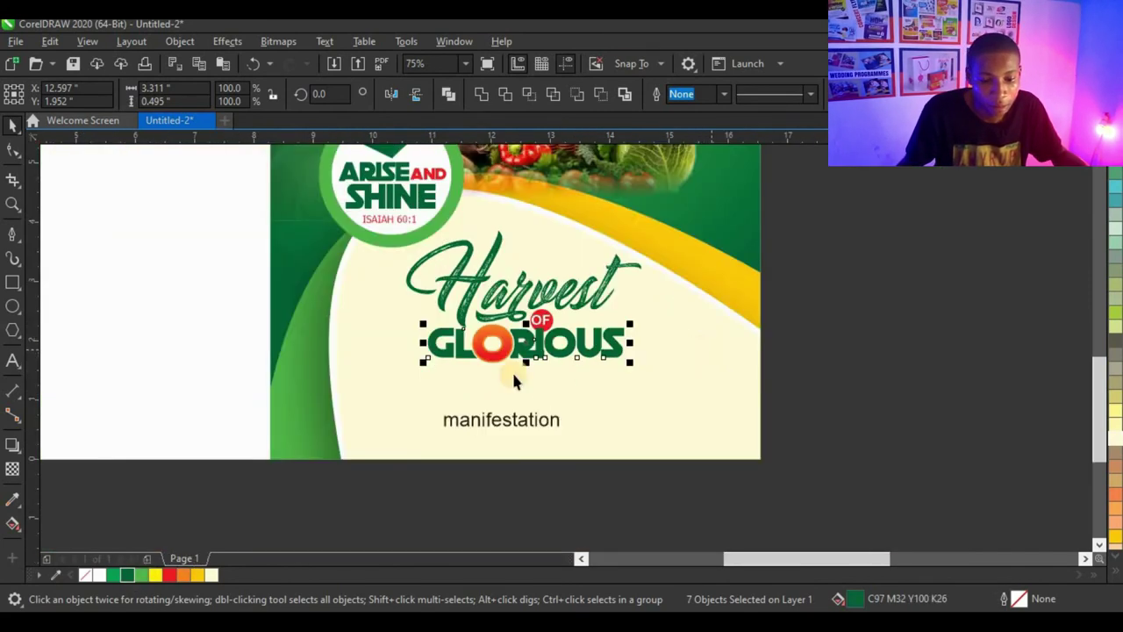
# Convert "manifestation" to uppercase and move it directly beneath "GLORIOUS"
pyautogui.scroll(2, 498, 358)
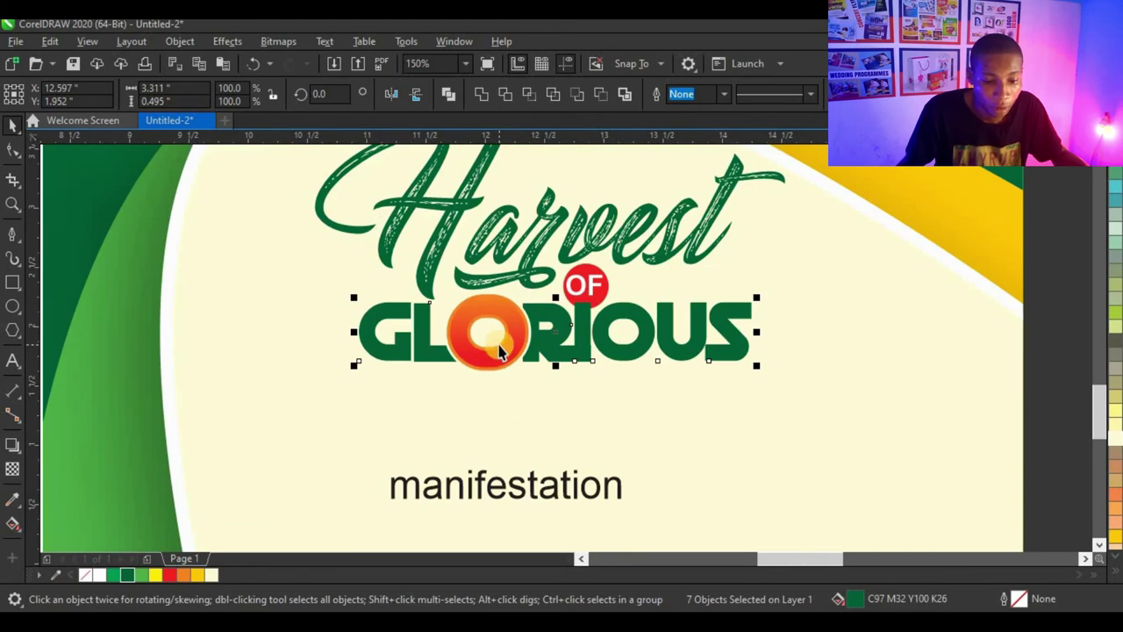
pyautogui.click(564, 495)
pyautogui.click(324, 41)
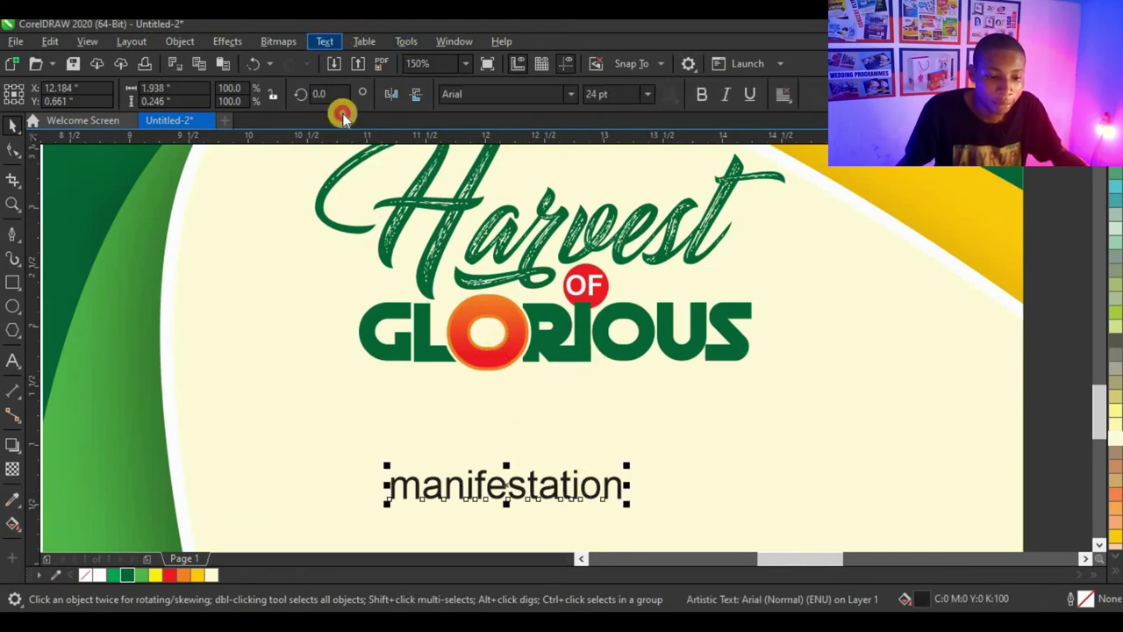
pyautogui.click(415, 387)
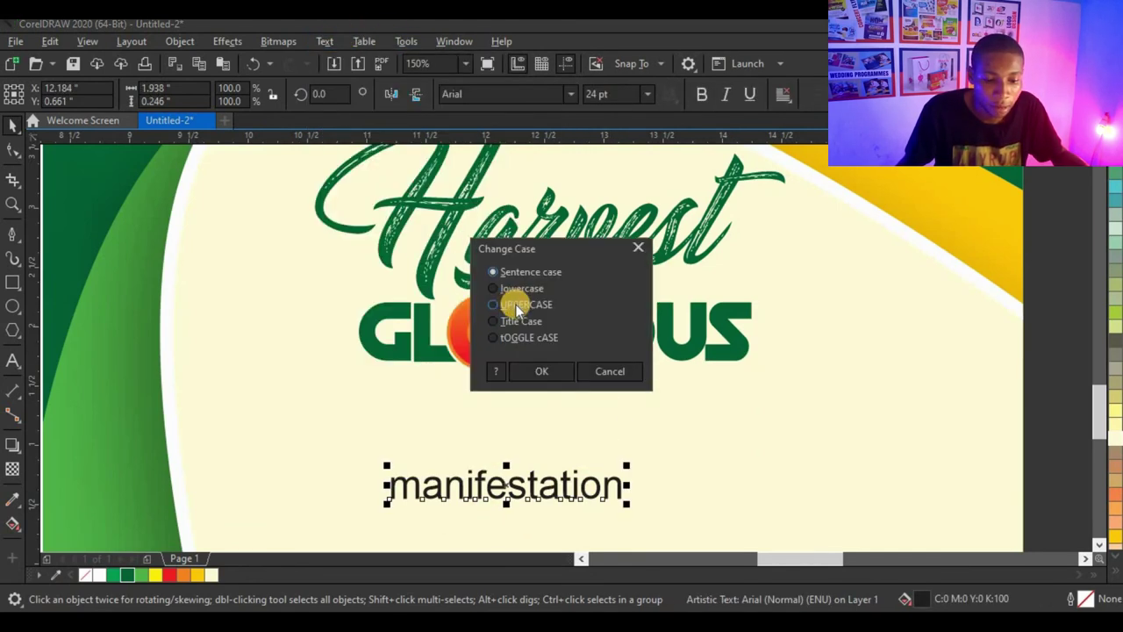
pyautogui.click(536, 376)
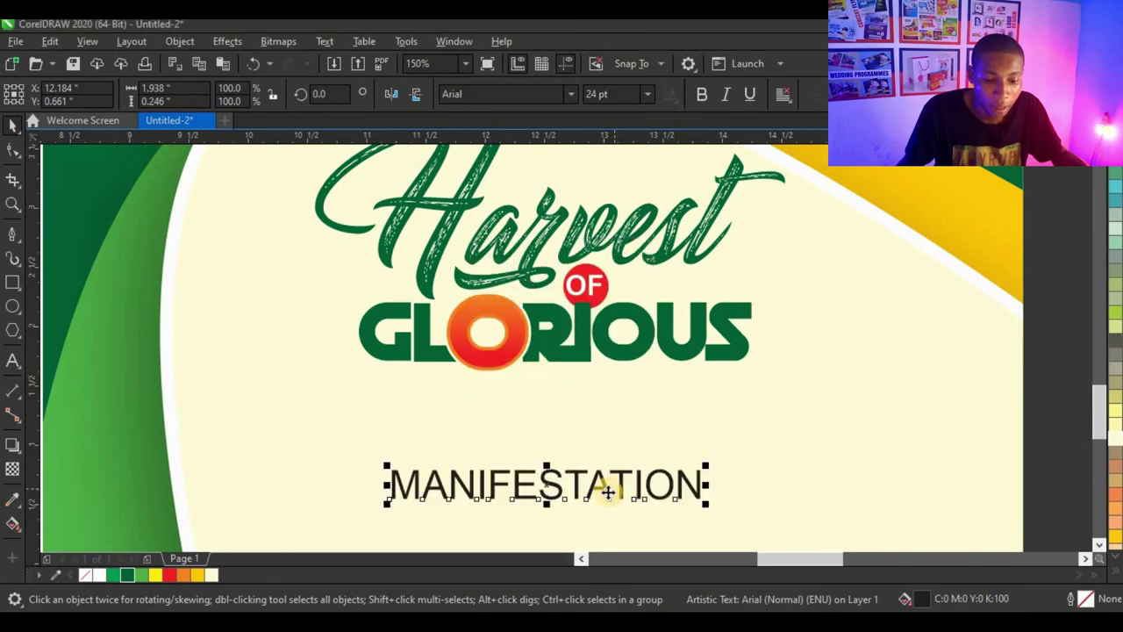
pyautogui.moveTo(623, 484); pyautogui.dragTo(626, 390)
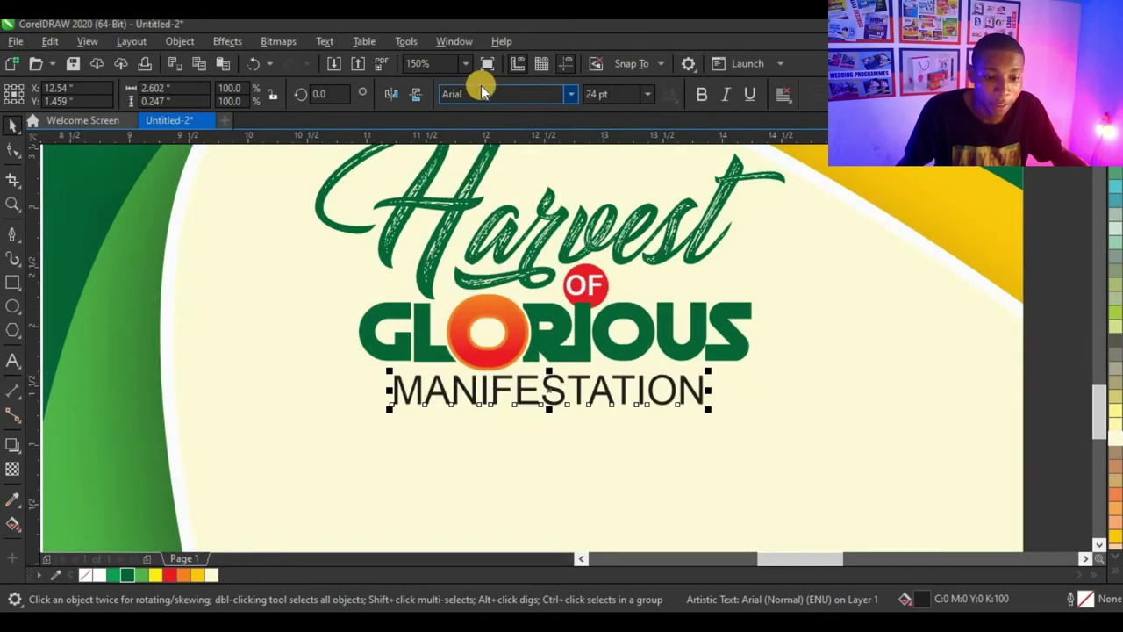
# Set the word "MANIFESTATION" in bold Tahoma
pyautogui.click(572, 96)
pyautogui.click(497, 181)
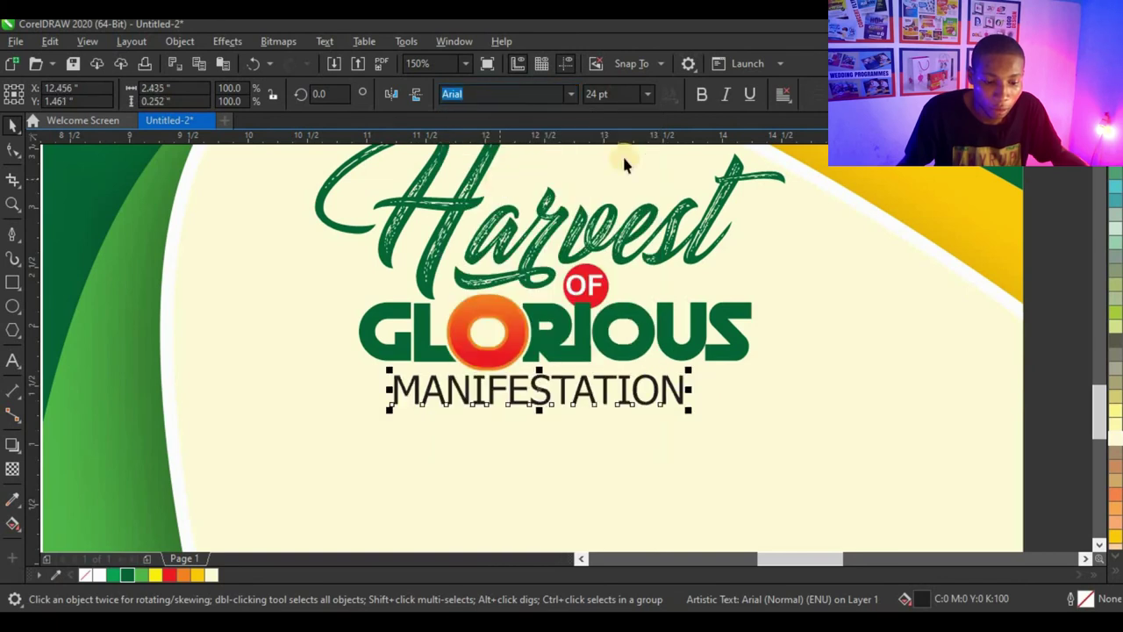
pyautogui.click(703, 94)
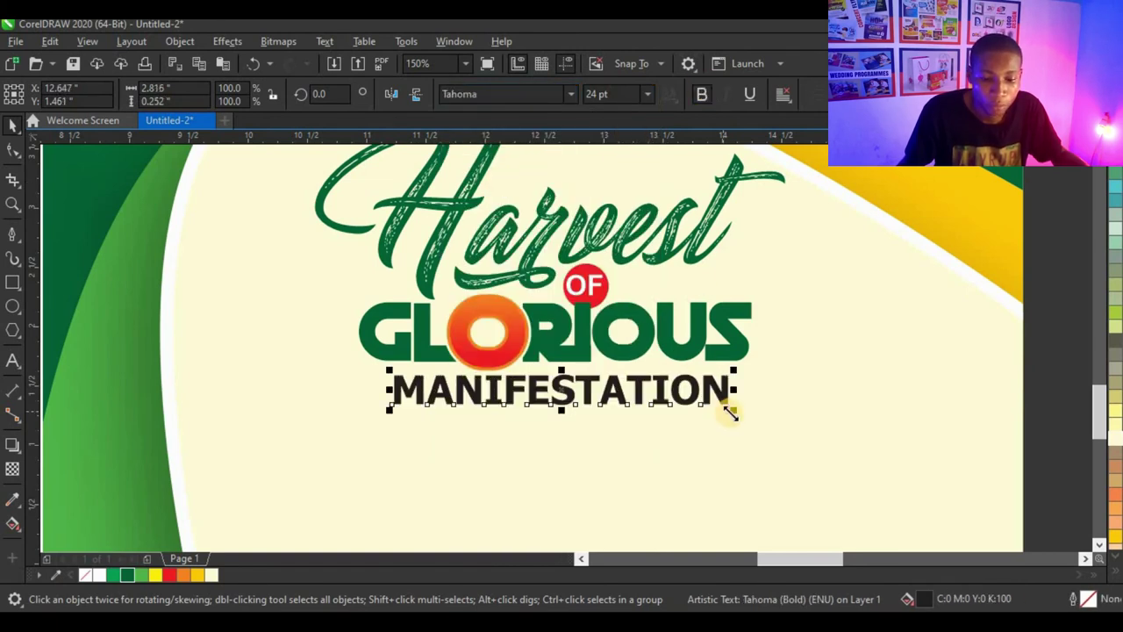
# Shrink "MANIFESTATION" to about 18 pt, widen its letter spacing to nearly the width of "GLORIOUS" and centre it beneath that word
pyautogui.moveTo(731, 412)
pyautogui.mouseDown()
pyautogui.moveTo(632, 421)
pyautogui.moveTo(650, 428)
pyautogui.moveTo(717, 401)
pyautogui.moveTo(741, 410)
pyautogui.mouseUp()
pyautogui.click(13, 149)
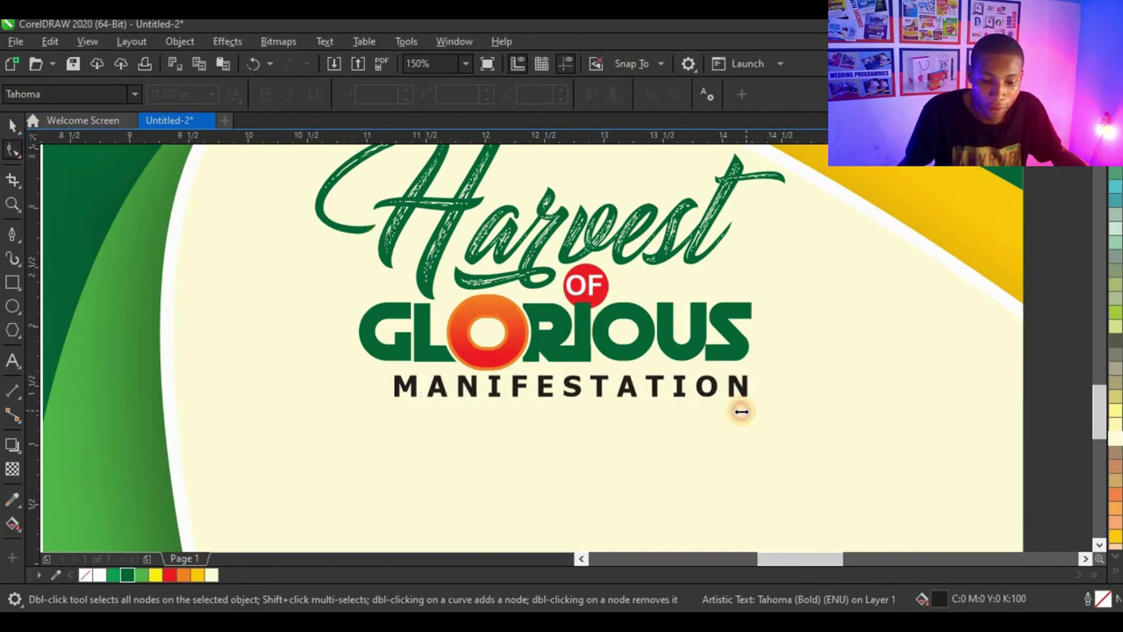
pyautogui.click(12, 125)
pyautogui.click(616, 392)
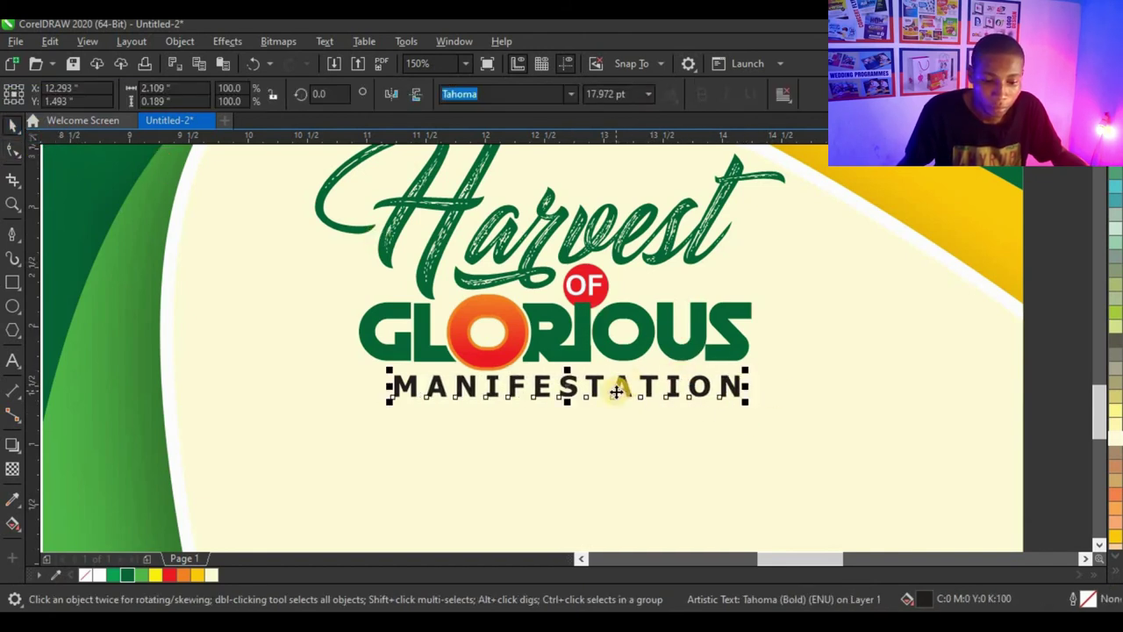
pyautogui.moveTo(613, 392); pyautogui.dragTo(602, 391)
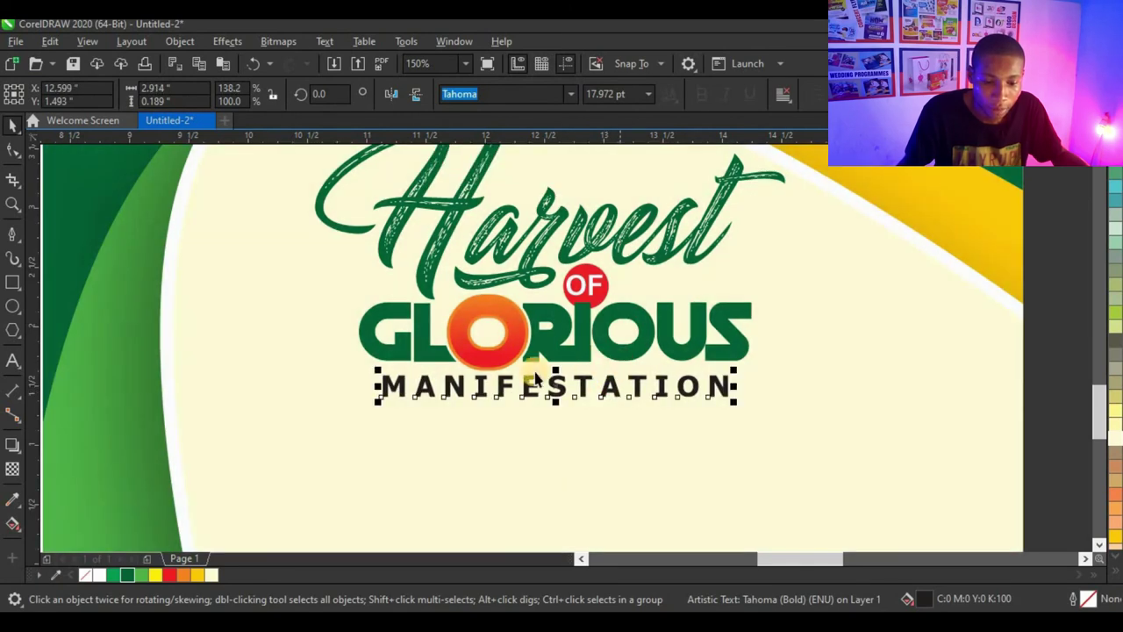
# Group all the lettering of the "Harvest of Glorious Manifestation" title, including the red "OF" circle
pyautogui.scroll(-1, 527, 374)
pyautogui.moveTo(895, 245); pyautogui.dragTo(328, 464)
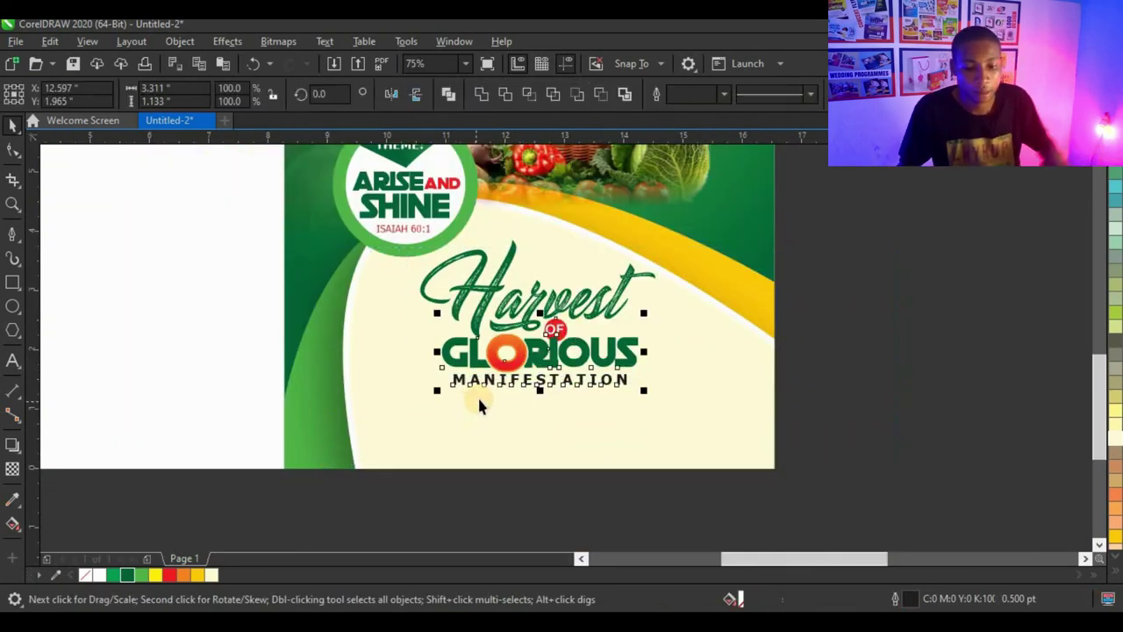
pyautogui.moveTo(878, 239); pyautogui.dragTo(359, 426)
pyautogui.hotkey('ctrl', 'g')
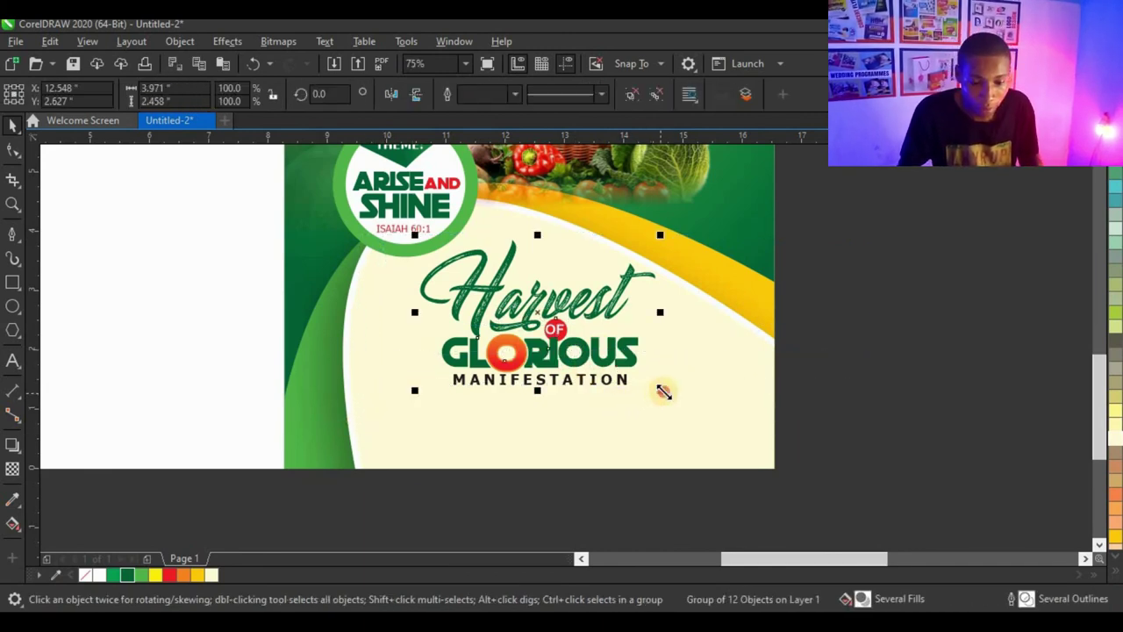
# Enlarge the grouped title to about 110% and centre it horizontally on the cover background
pyautogui.moveTo(664, 392); pyautogui.dragTo(676, 409)
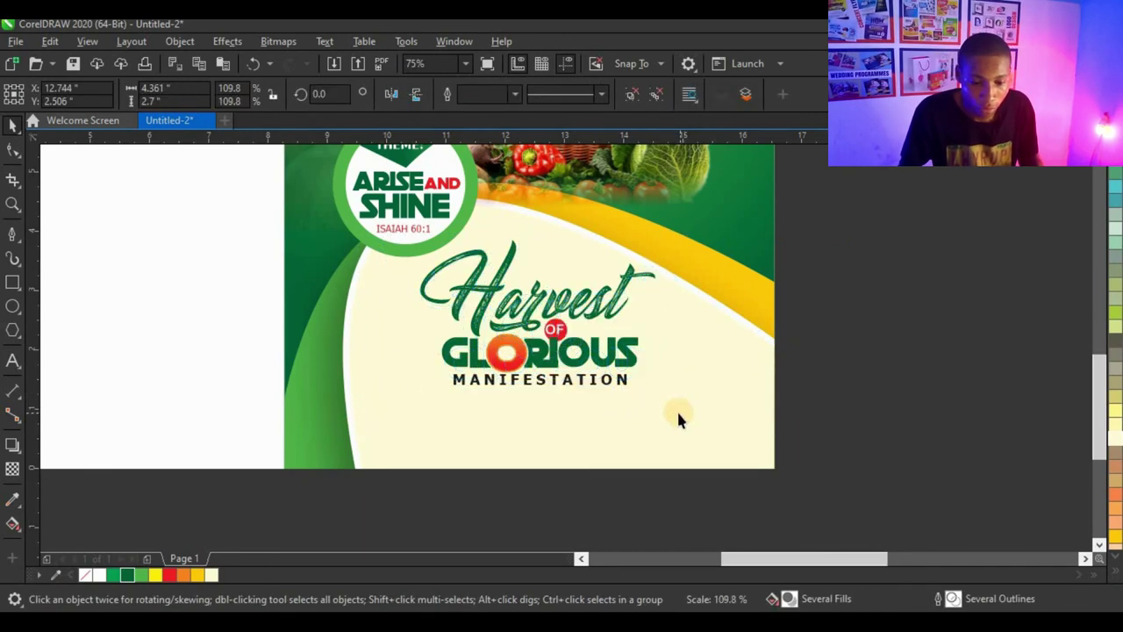
pyautogui.keyDown('shift'); pyautogui.click(707, 397); pyautogui.keyUp('shift')
pyautogui.press('c')
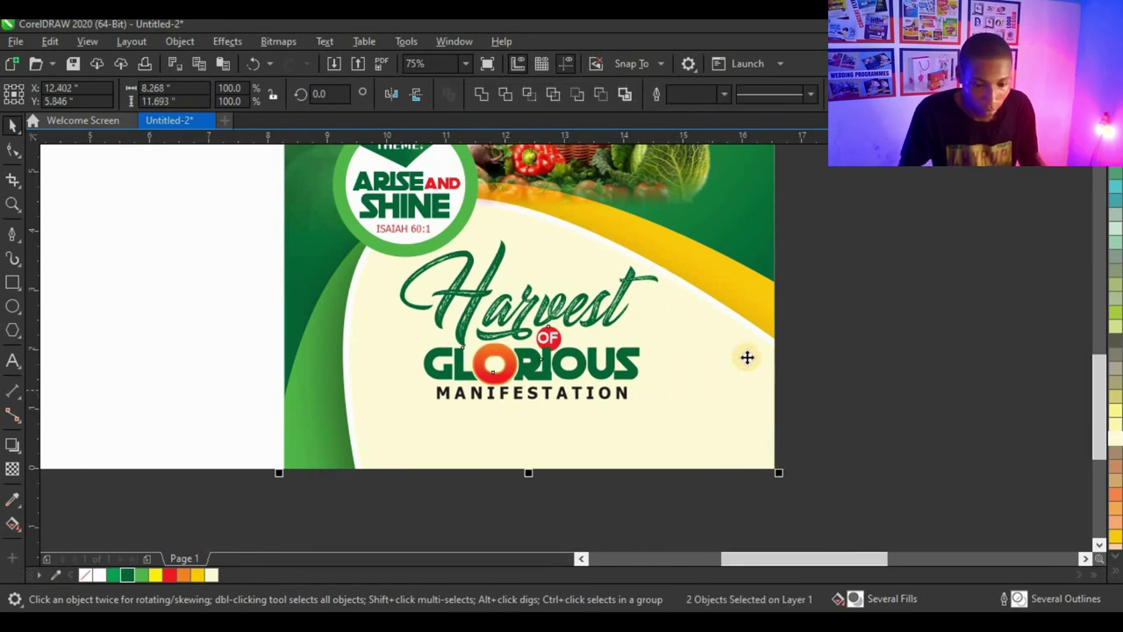
# Enlarge the title group by about another 6% and centre it horizontally on the cover again
pyautogui.click(634, 391)
pyautogui.click(628, 393)
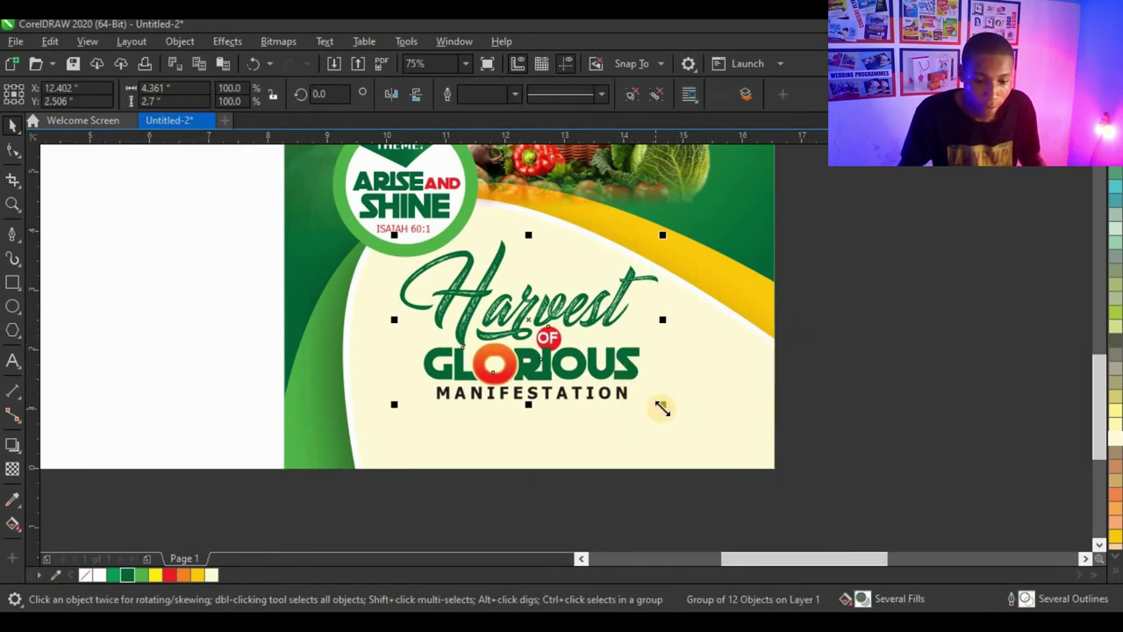
pyautogui.moveTo(661, 405); pyautogui.dragTo(688, 413)
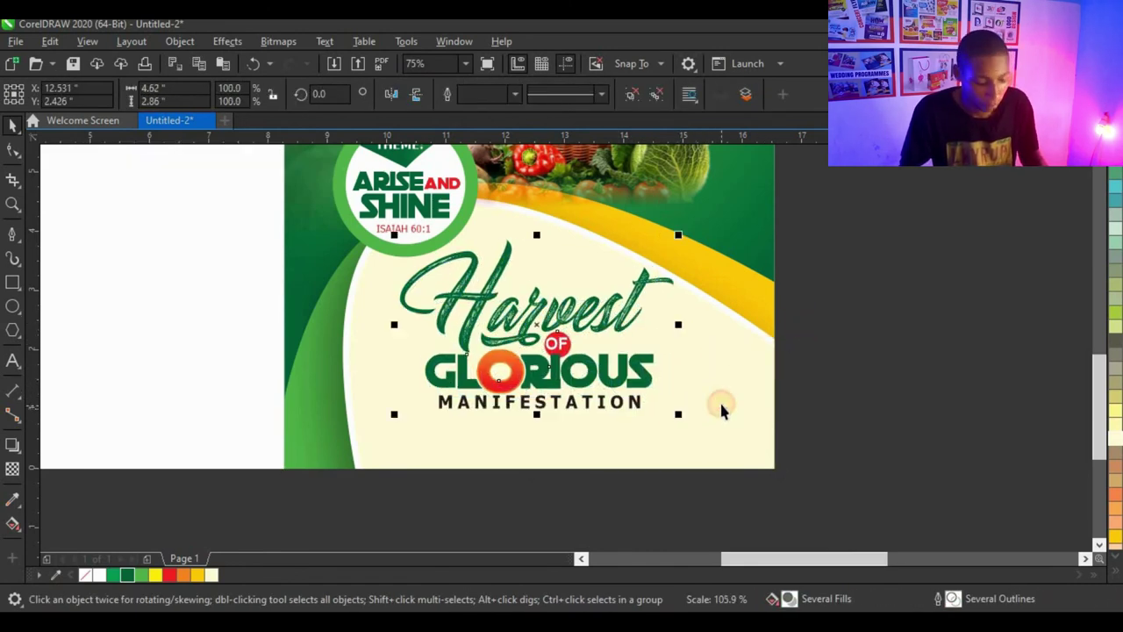
pyautogui.keyDown('shift'); pyautogui.click(720, 403); pyautogui.keyUp('shift')
pyautogui.press('c')
pyautogui.click(815, 304)
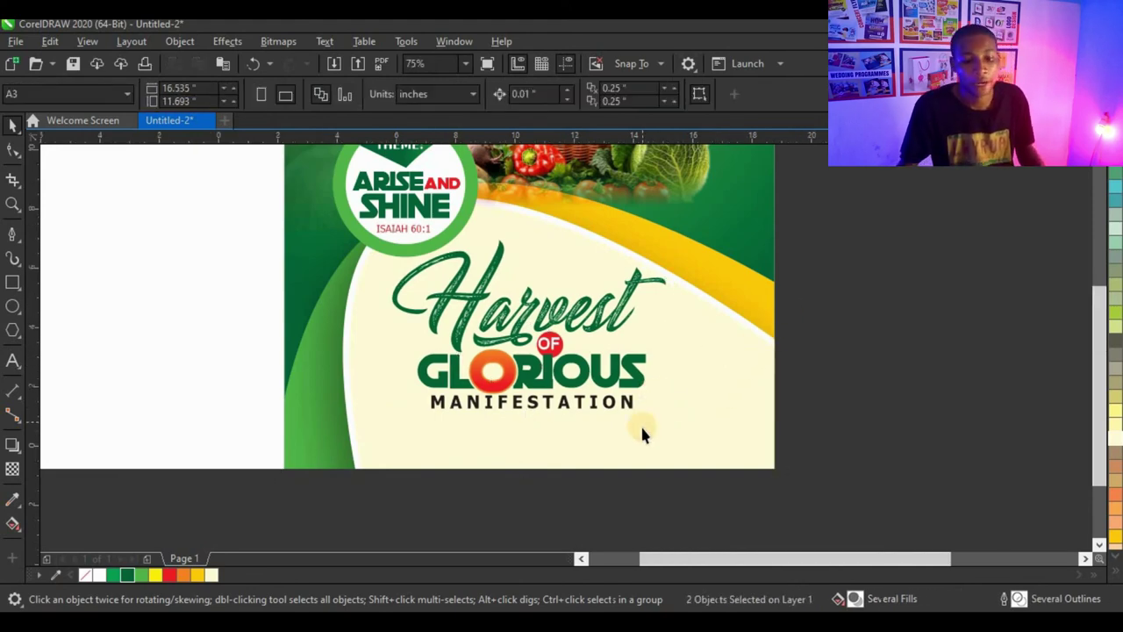
pyautogui.click(640, 422)
pyautogui.scroll(-3, 639, 423)
pyautogui.scroll(3, 638, 371)
pyautogui.scroll(2, 602, 343)
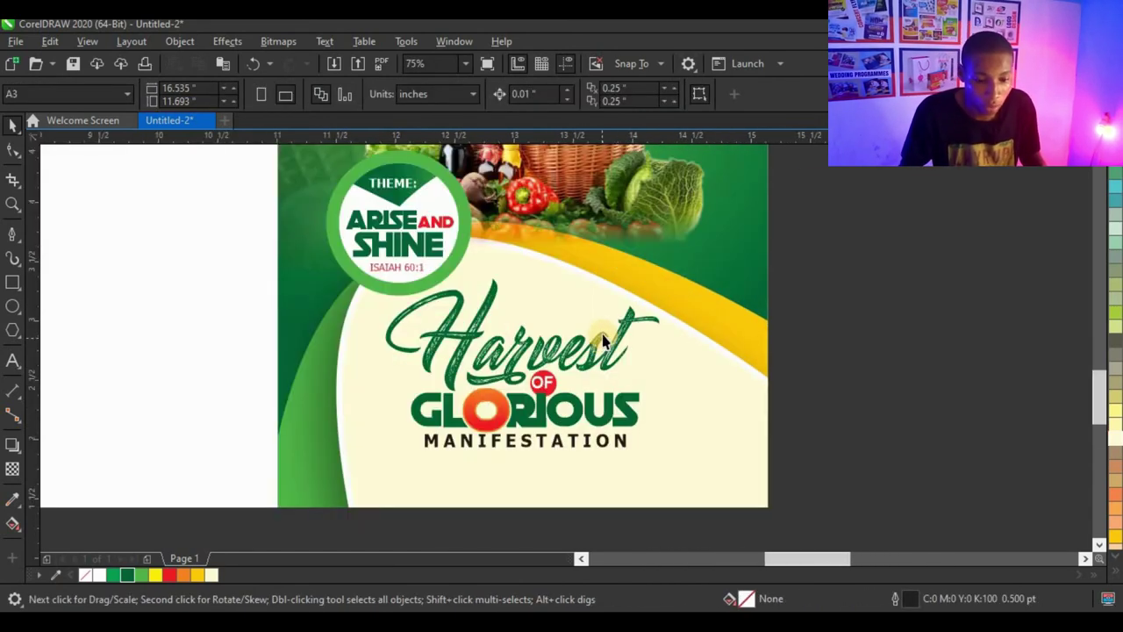
pyautogui.click(16, 360)
pyautogui.click(445, 276)
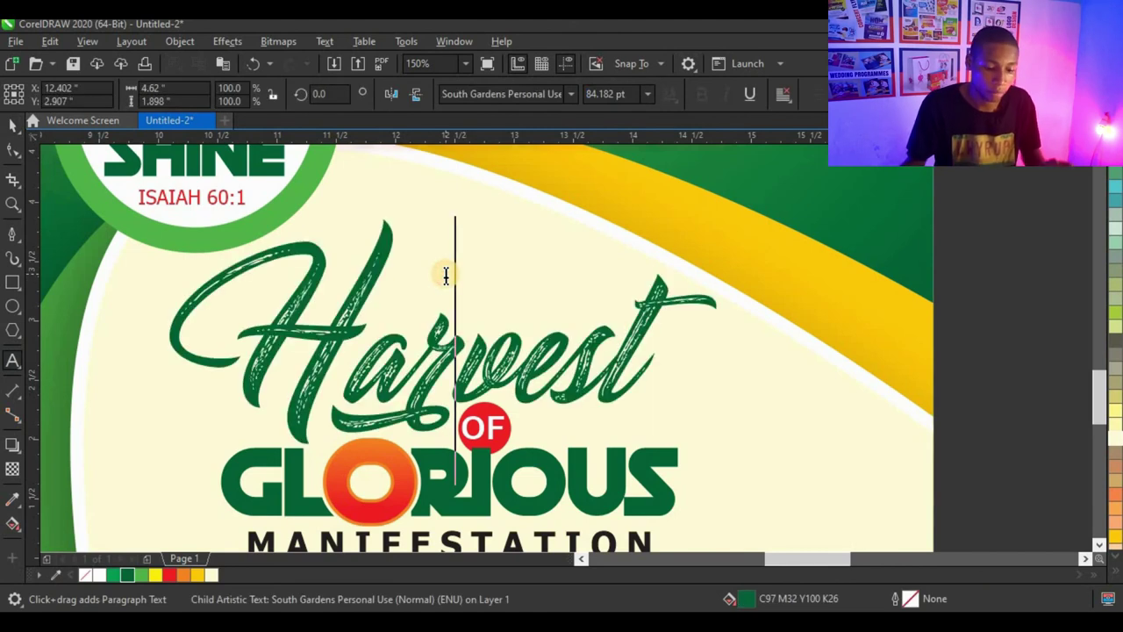
pyautogui.write('syb')
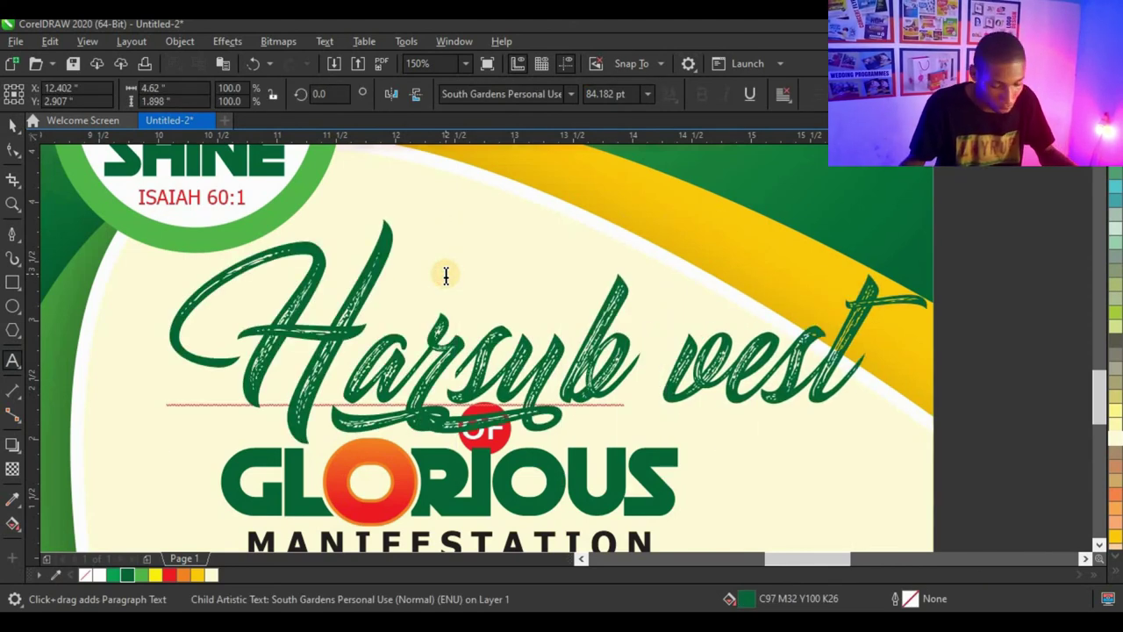
pyautogui.hotkey('ctrl', 'z')
# Add the artistic text "sub theme:" beside the title, near the cover's outer edge
pyautogui.click(839, 400)
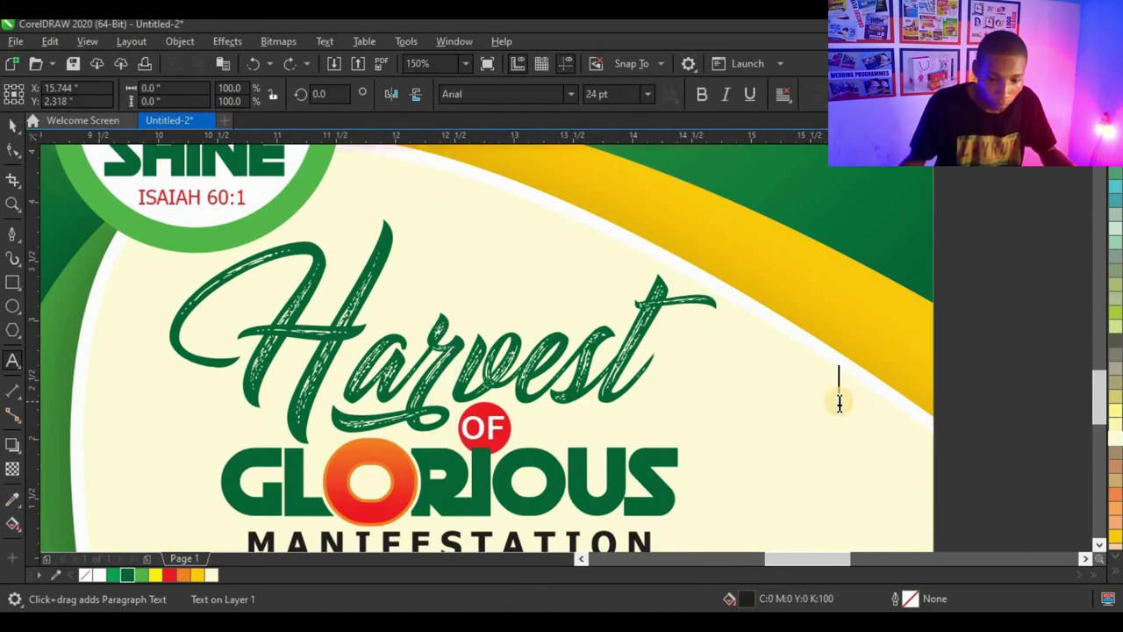
pyautogui.write('sub theme')
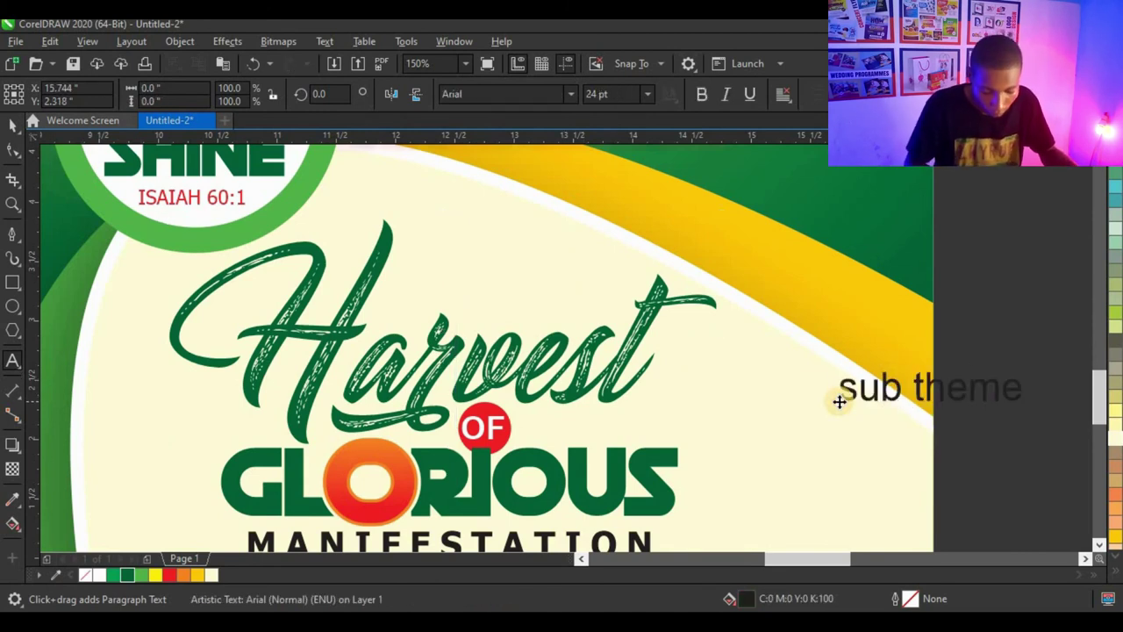
pyautogui.click(10, 127)
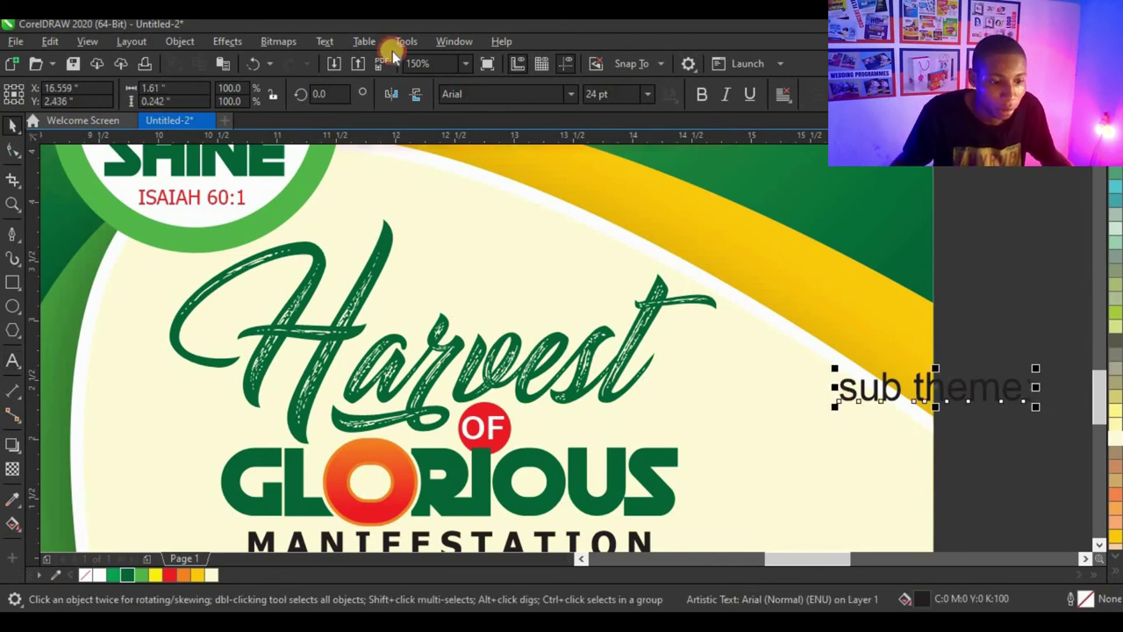
# Convert the "sub theme:" text to uppercase and set its font to Tahoma
pyautogui.click(324, 41)
pyautogui.click(360, 387)
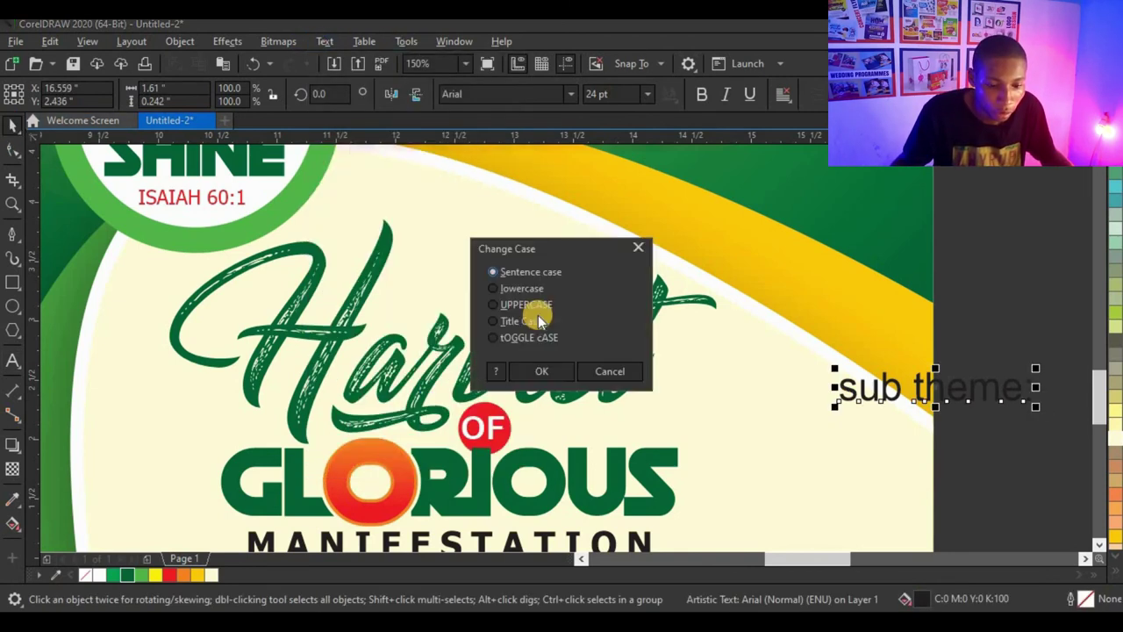
pyautogui.click(535, 309)
pyautogui.click(544, 370)
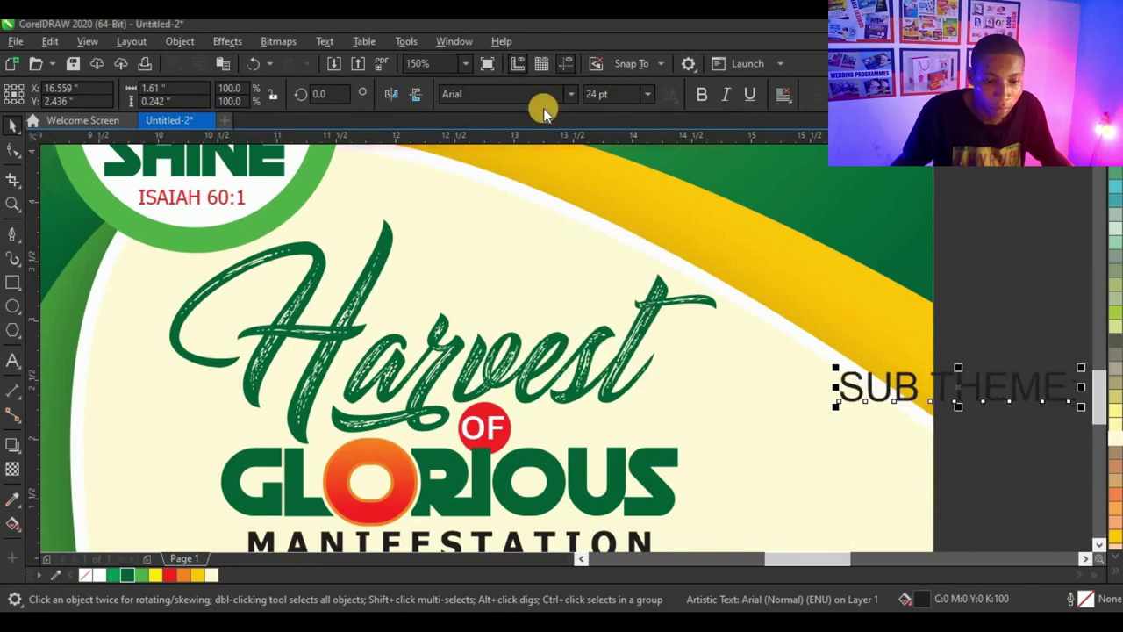
pyautogui.click(567, 93)
pyautogui.click(491, 146)
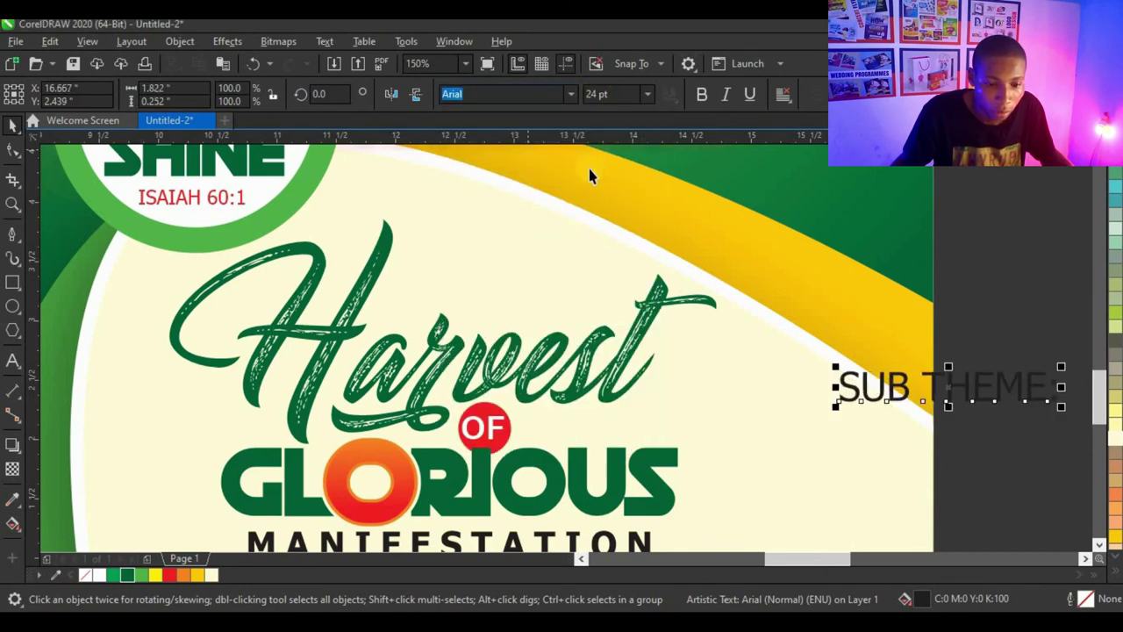
# Apply the Tahoma font to the "SUB THEME:" text and move it onto the cover just above the word "Harvest"
pyautogui.click(476, 93)
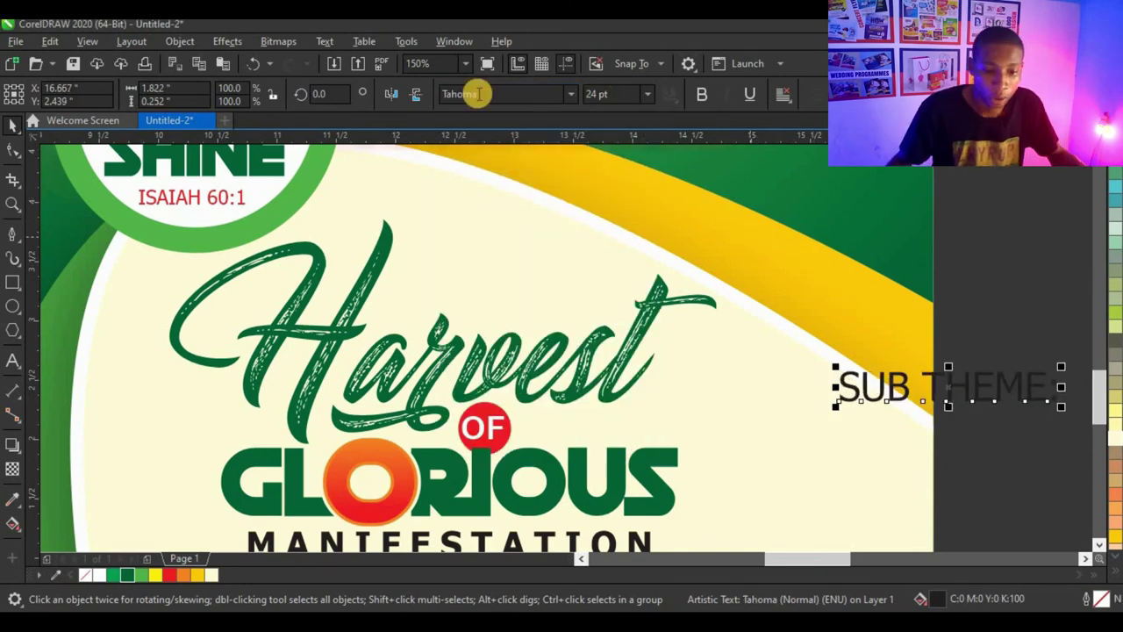
pyautogui.click(595, 146)
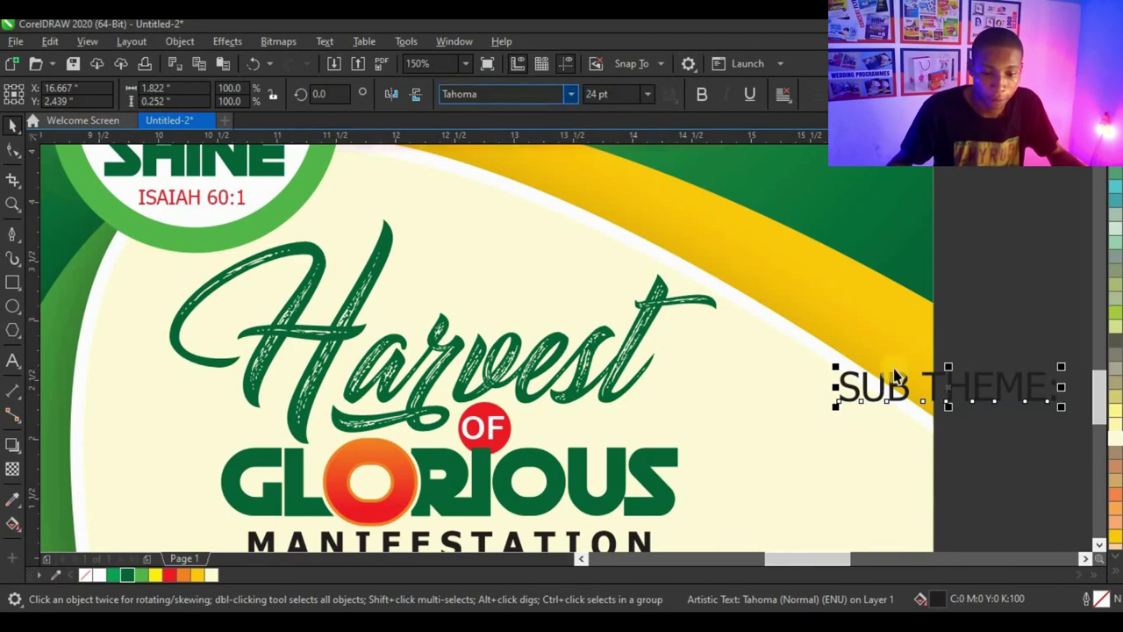
pyautogui.click(749, 94)
pyautogui.click(702, 95)
pyautogui.moveTo(970, 408); pyautogui.dragTo(523, 298)
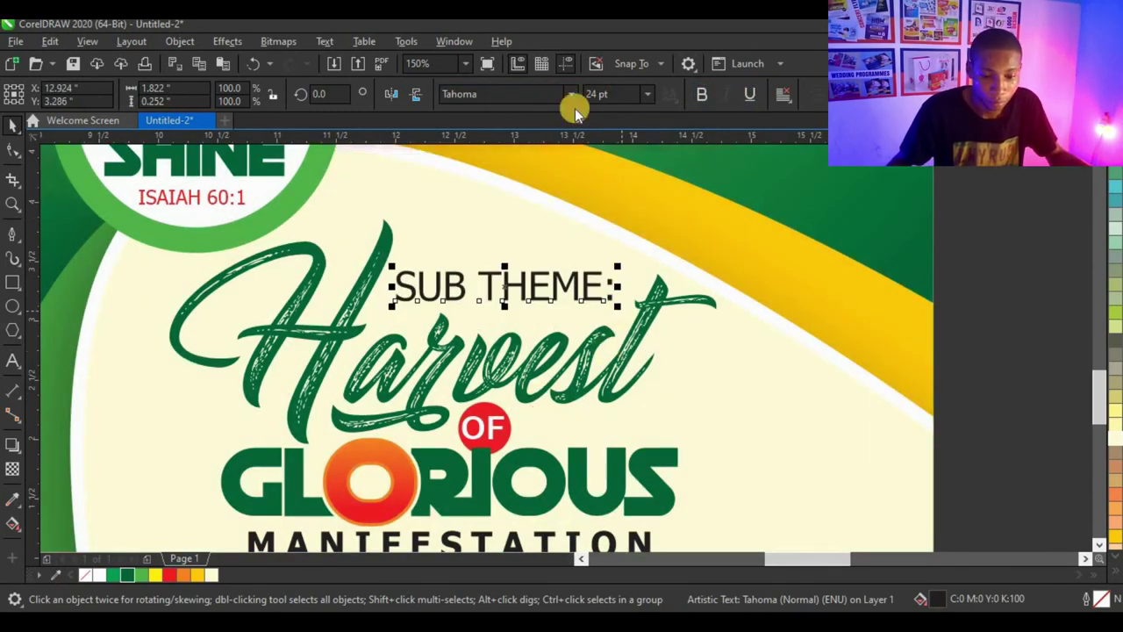
# Set the "SUB THEME:" text to 14 pt, widen its letter spacing and position it above "Harvest"
pyautogui.click(646, 93)
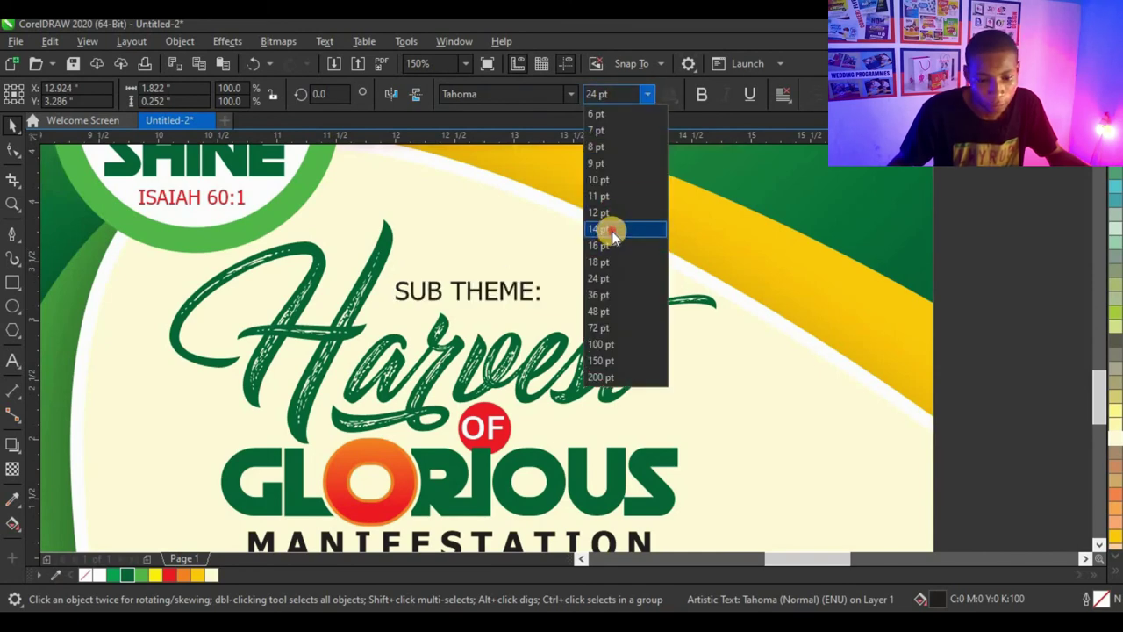
pyautogui.click(482, 295)
pyautogui.moveTo(487, 292); pyautogui.dragTo(598, 301)
pyautogui.click(12, 151)
pyautogui.click(15, 123)
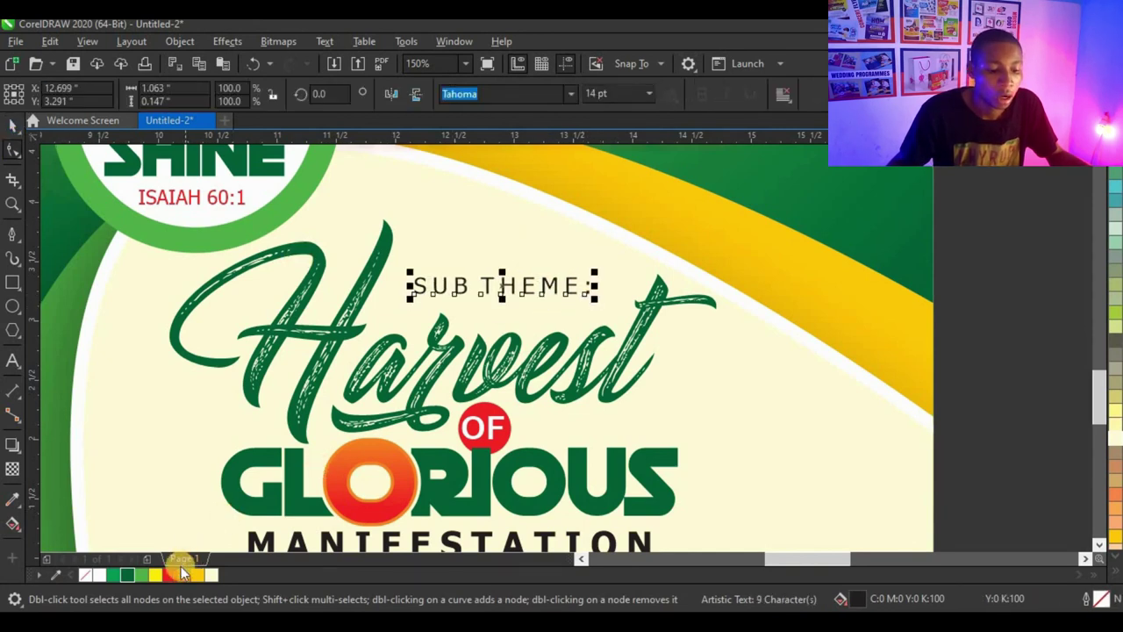
# Colour the word "THEME:" red and the word "SUB" dark green in the sub-theme label
pyautogui.click(172, 573)
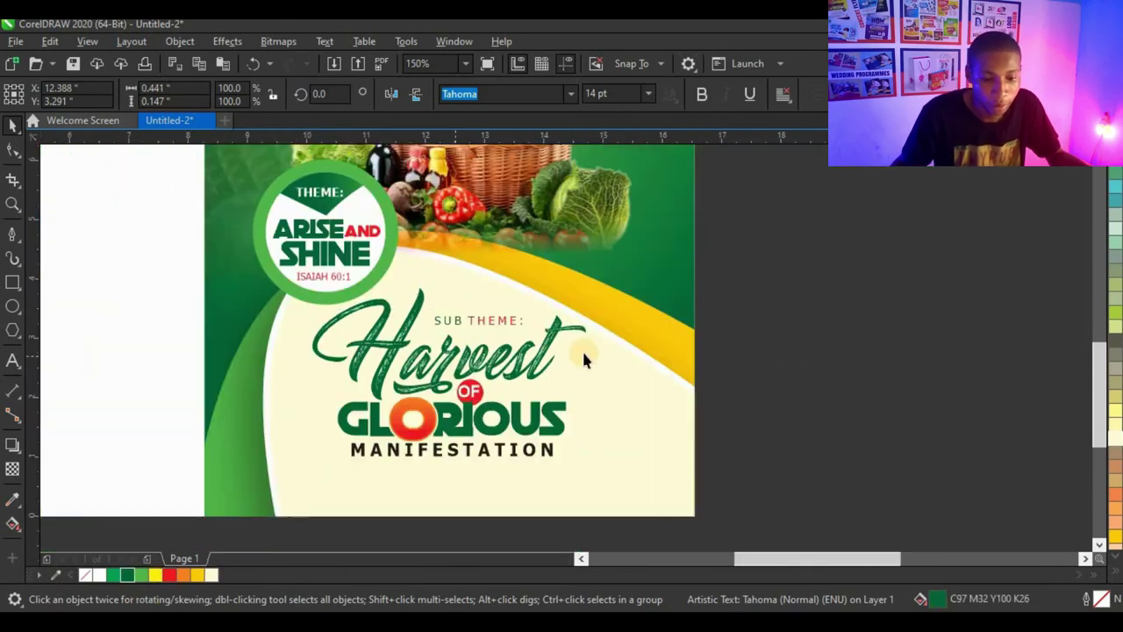
pyautogui.scroll(-2, 455, 353)
pyautogui.click(810, 313)
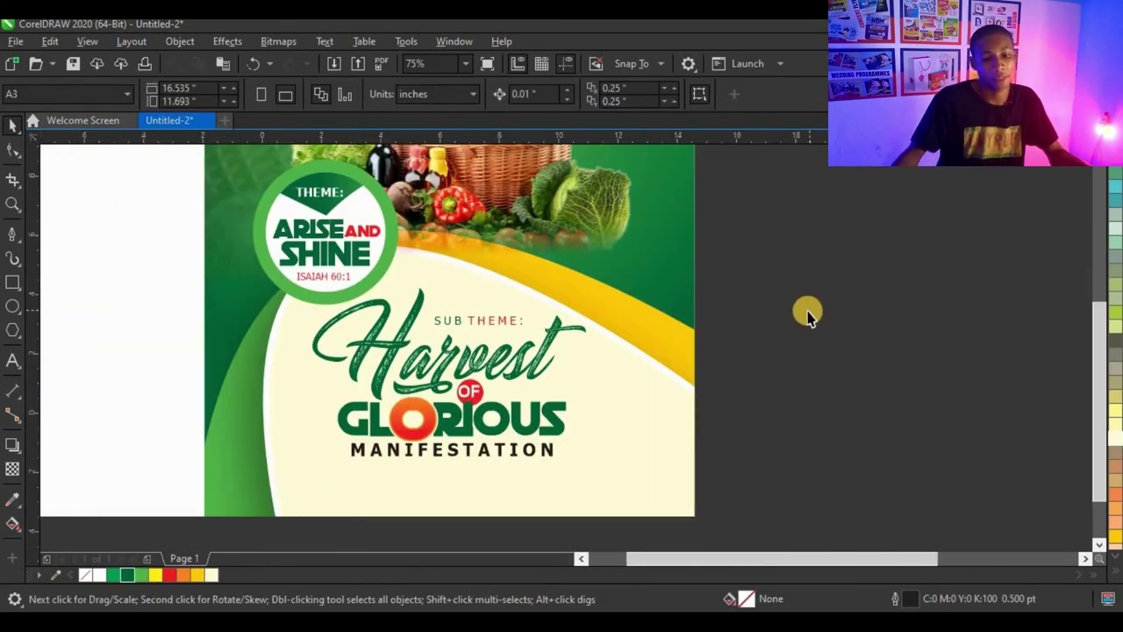
# Fit the whole spread in view and examine the front cover design in a full-screen preview
pyautogui.scroll(-1, 711, 341)
pyautogui.scroll(1, 732, 347)
pyautogui.scroll(-4, 731, 342)
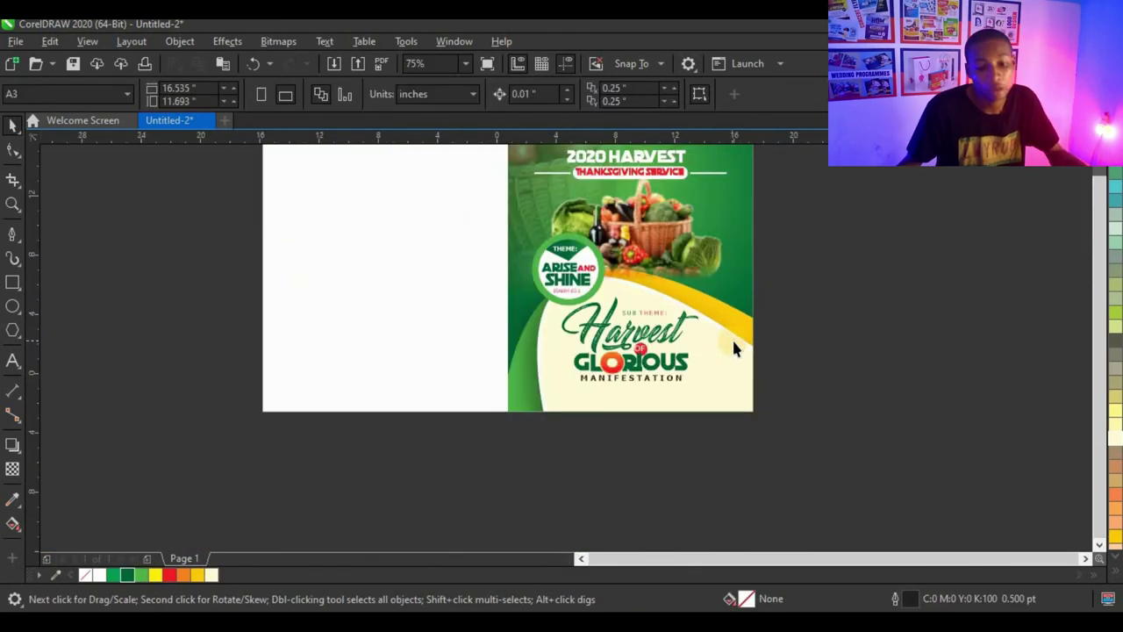
pyautogui.click(12, 203)
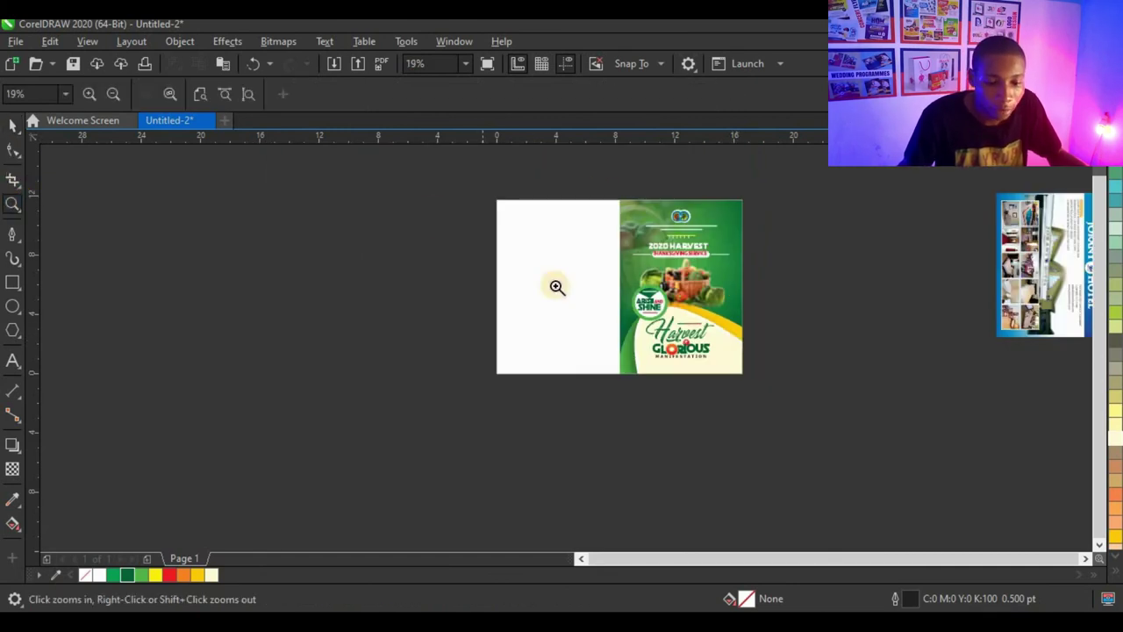
pyautogui.moveTo(488, 189); pyautogui.dragTo(777, 343)
pyautogui.click(12, 129)
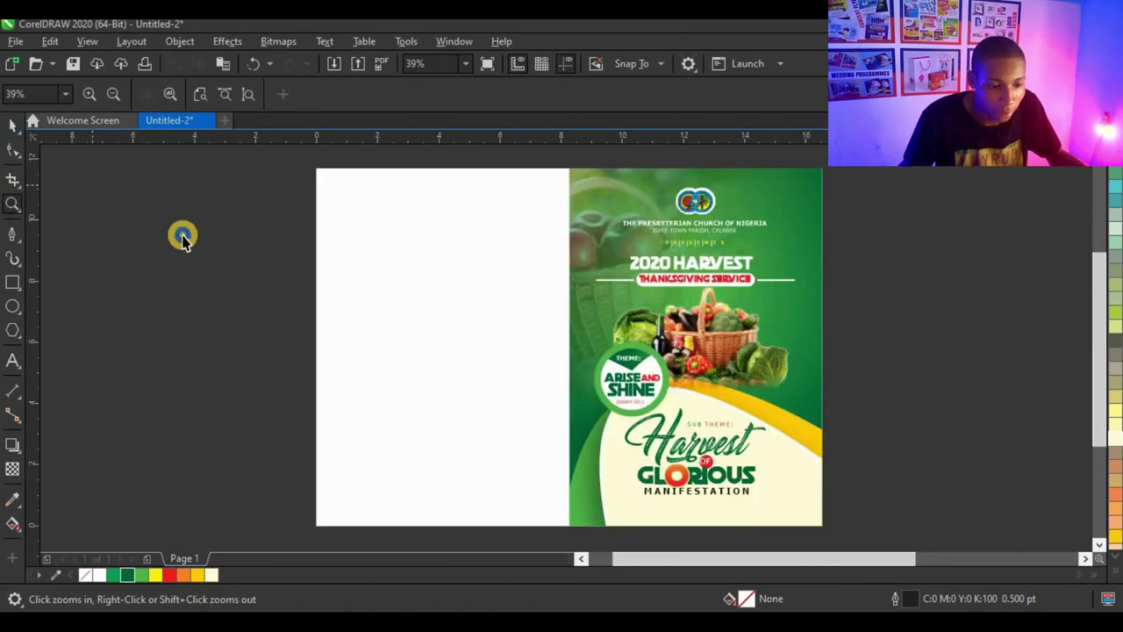
pyautogui.rightClick(204, 244)
pyautogui.press('Escape')
pyautogui.press('F9')
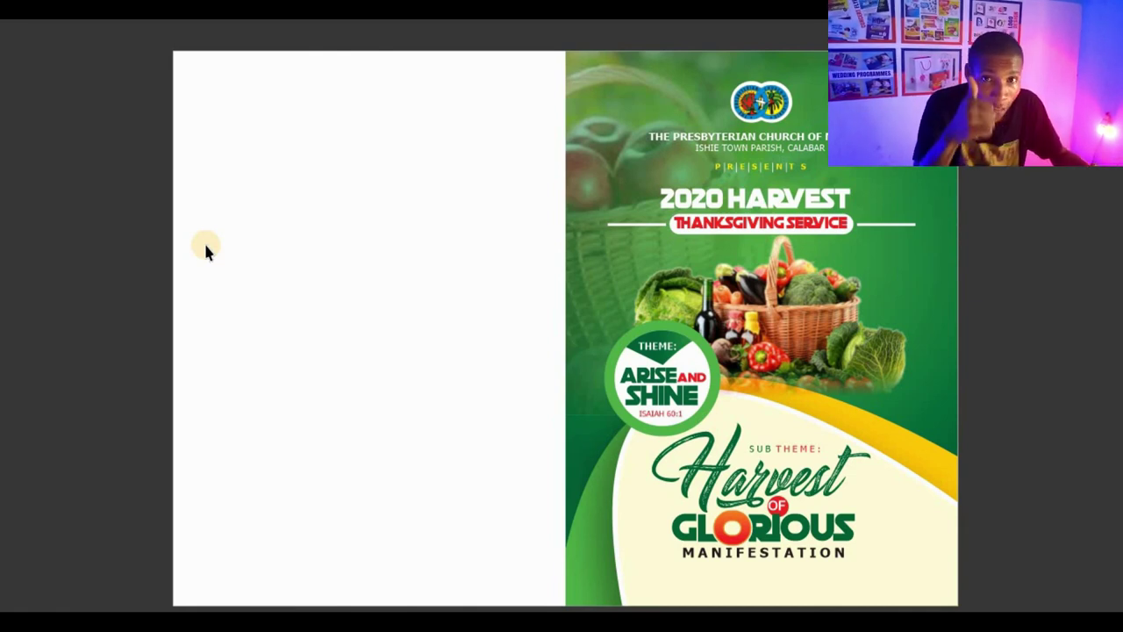
pyautogui.click(203, 246)
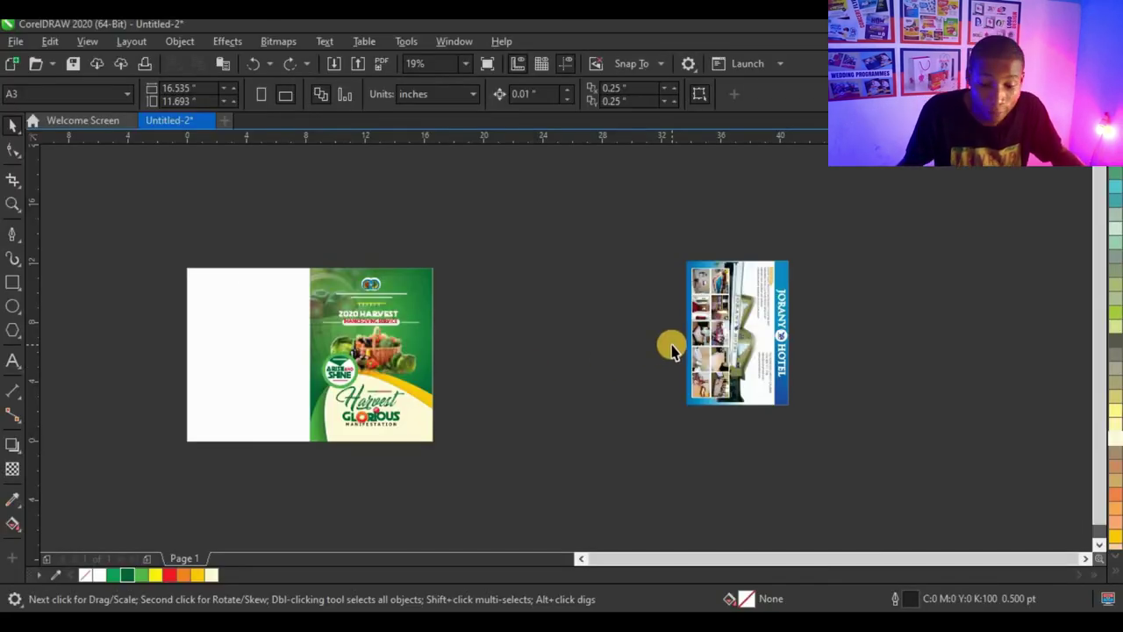
# Centre the Jorany Hotel advert group horizontally and vertically on the blank back cover rectangle
pyautogui.click(744, 309)
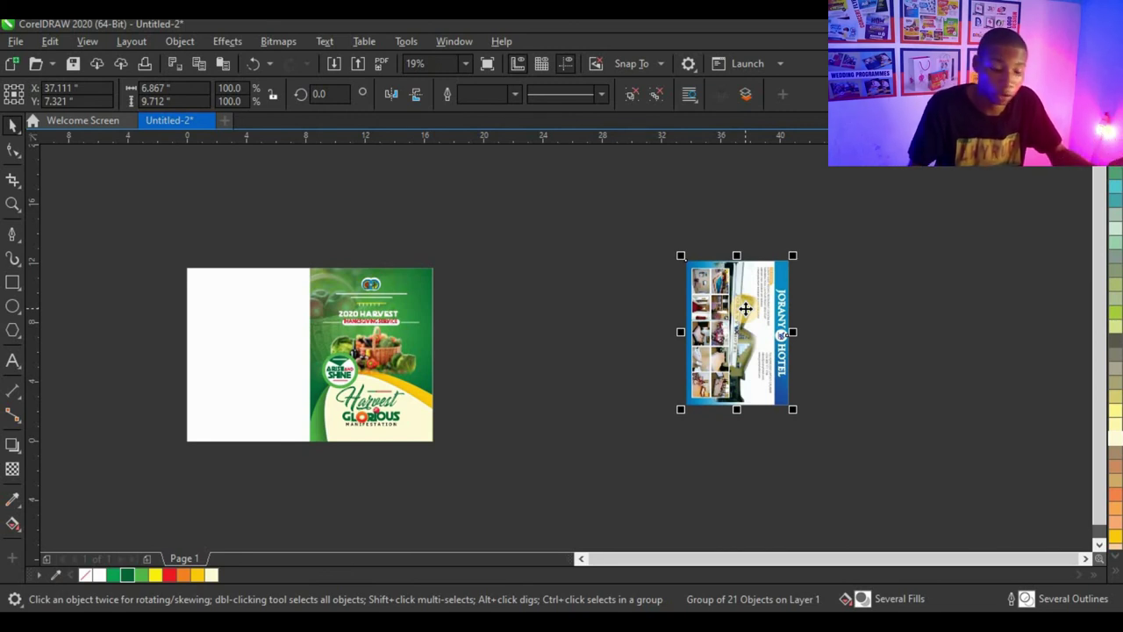
pyautogui.keyDown('shift'); pyautogui.click(251, 328); pyautogui.keyUp('shift')
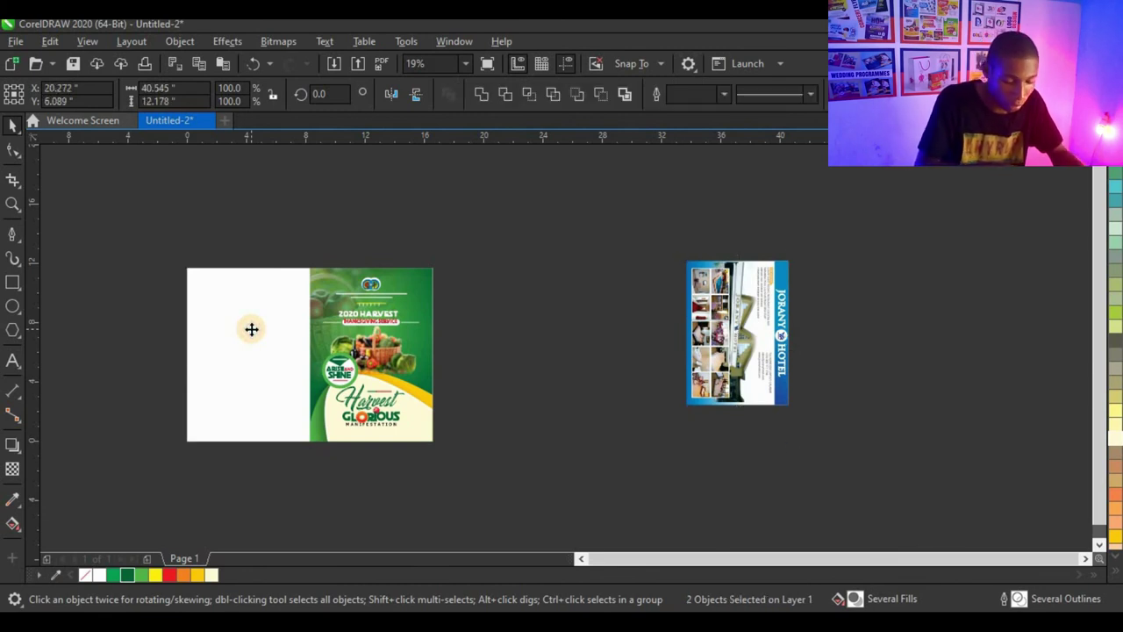
pyautogui.press('c')
pyautogui.press('e')
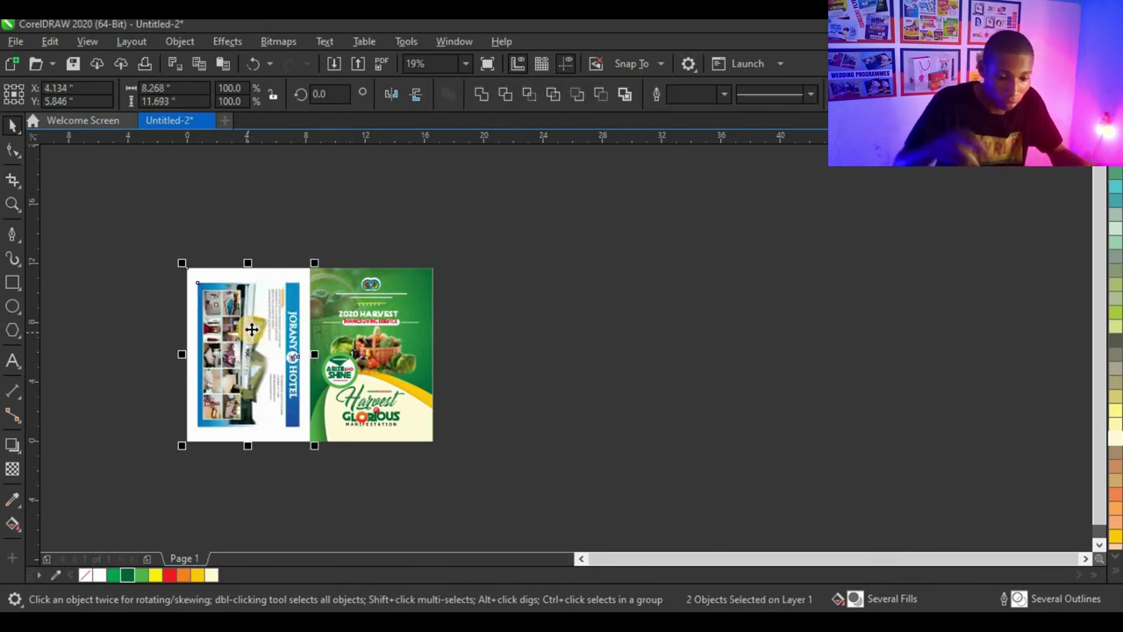
pyautogui.click(165, 303)
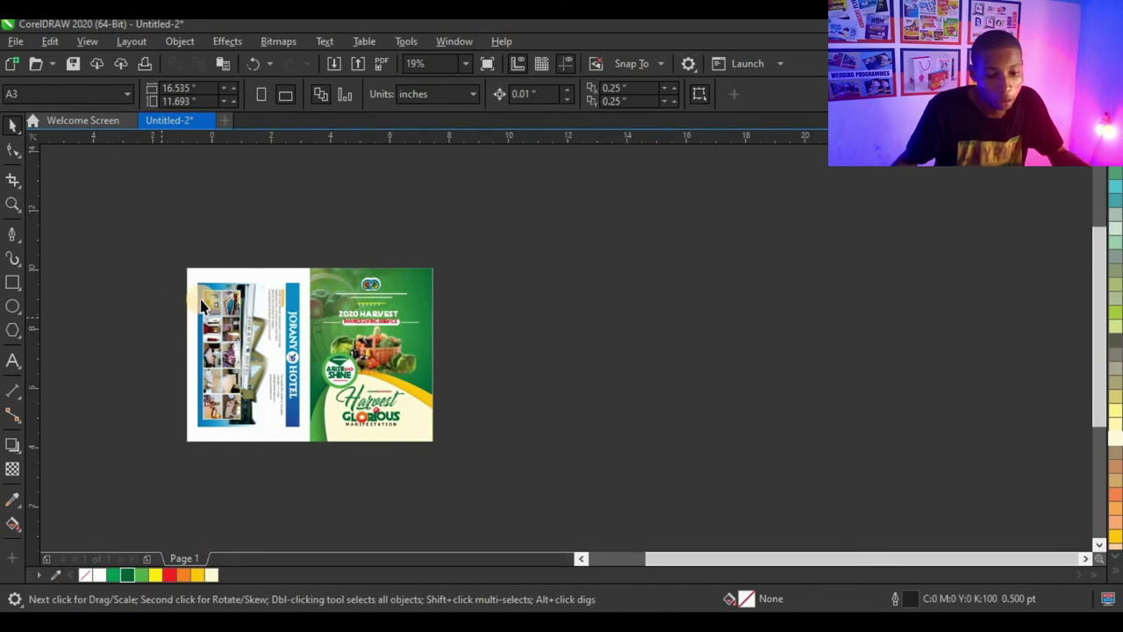
# Fill the back cover rectangle behind the hotel advert with Pale Yellow (C0 M0 Y20 K0)
pyautogui.scroll(2, 167, 311)
pyautogui.click(254, 232)
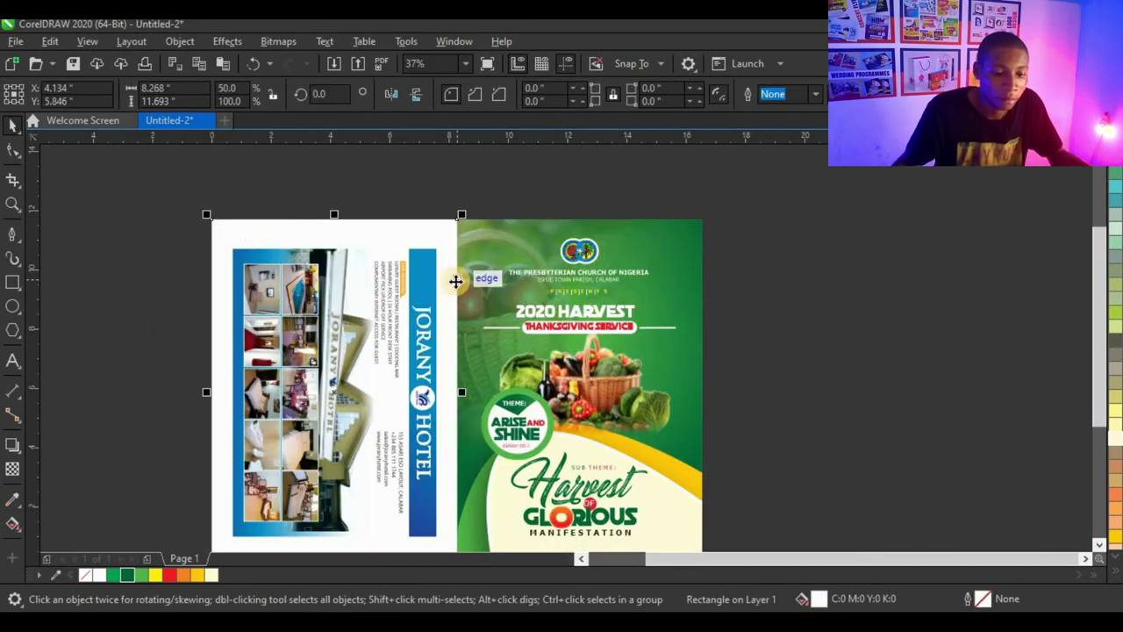
pyautogui.scroll(-2, 382, 421)
pyautogui.scroll(2, 417, 405)
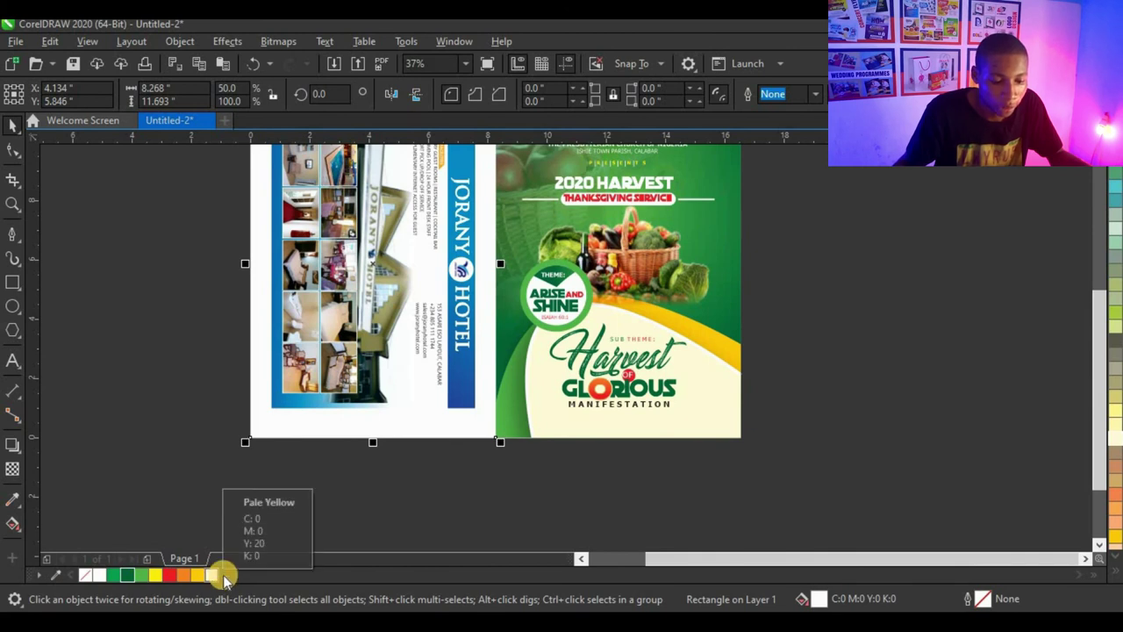
pyautogui.click(1116, 441)
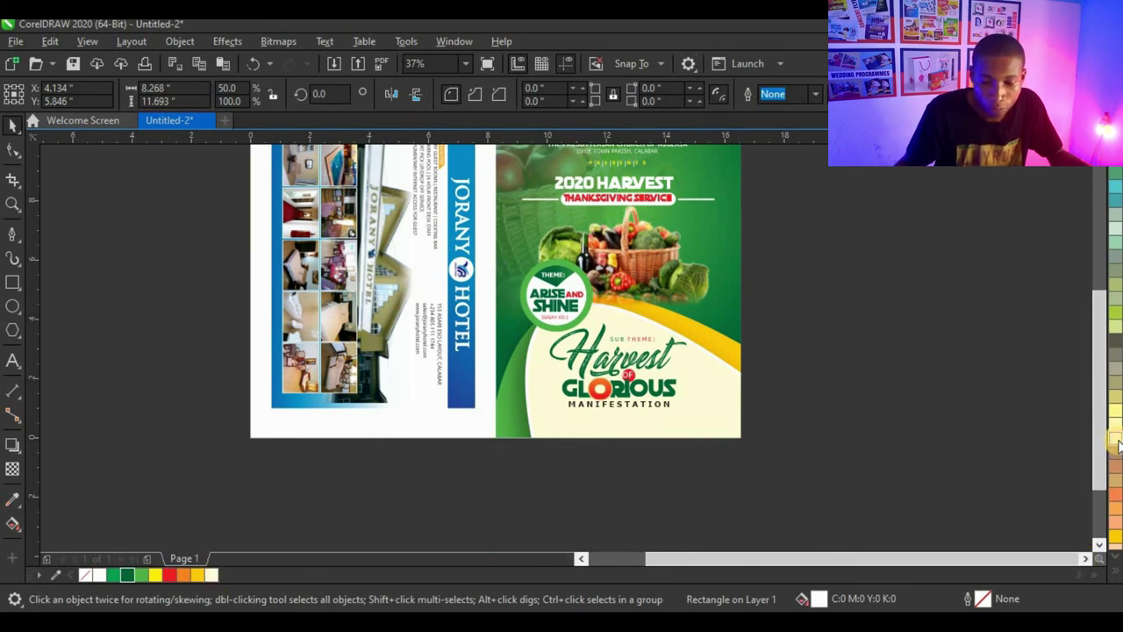
pyautogui.scroll(-2, 564, 459)
pyautogui.click(774, 311)
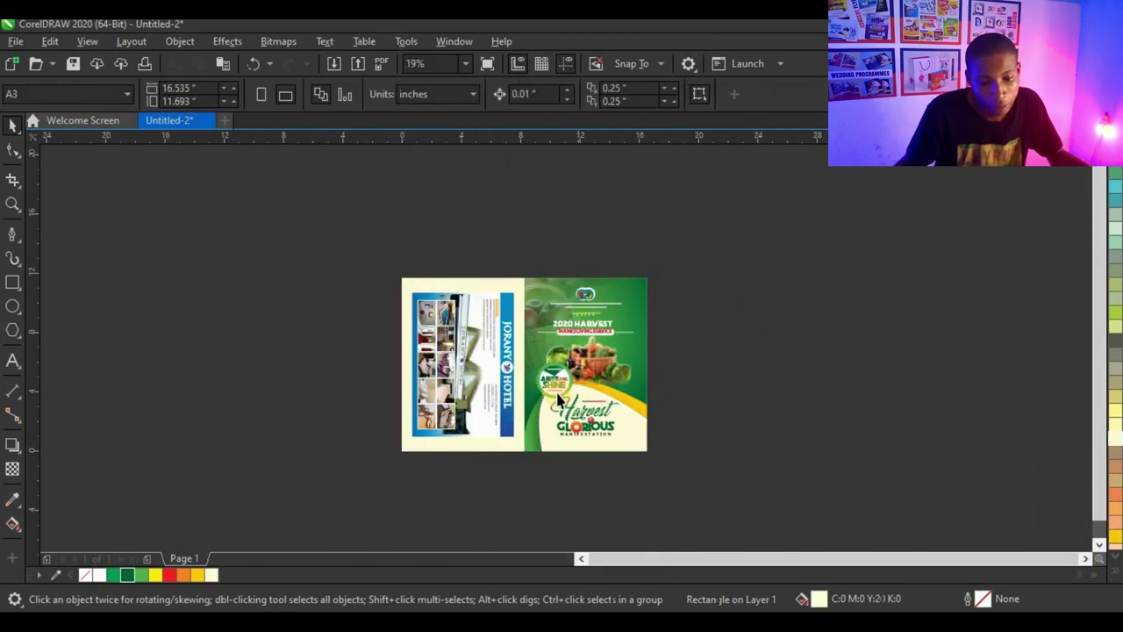
# Apply a fountain fill to the back cover rectangle, running from pale yellow to golden yellow towards the spread's upper outer corner on the front cover side
pyautogui.scroll(2, 558, 392)
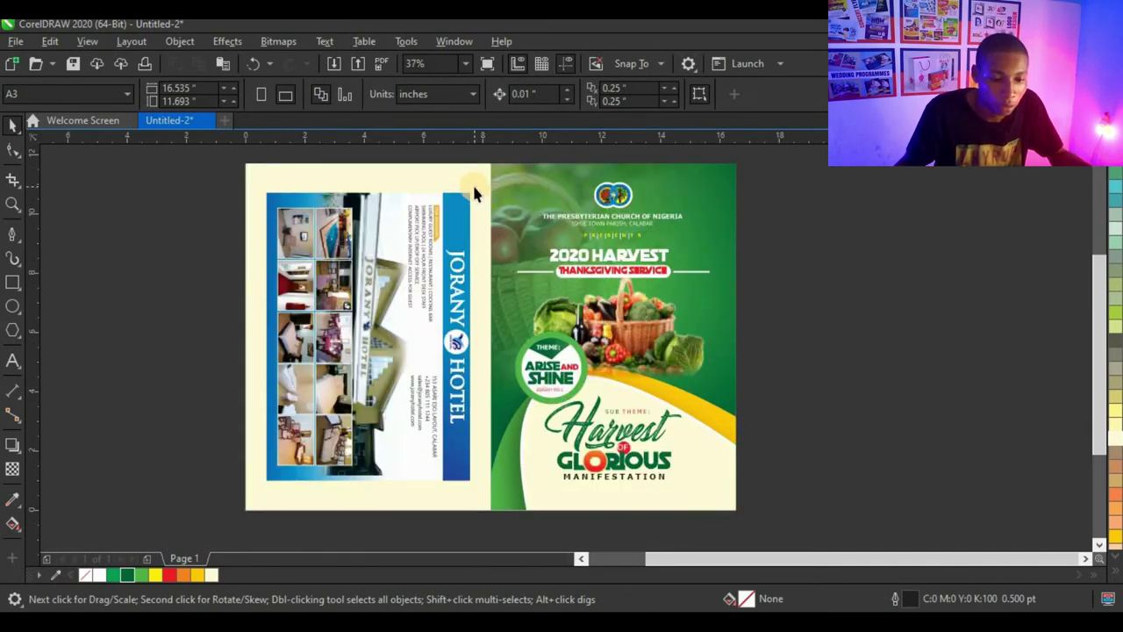
pyautogui.click(250, 181)
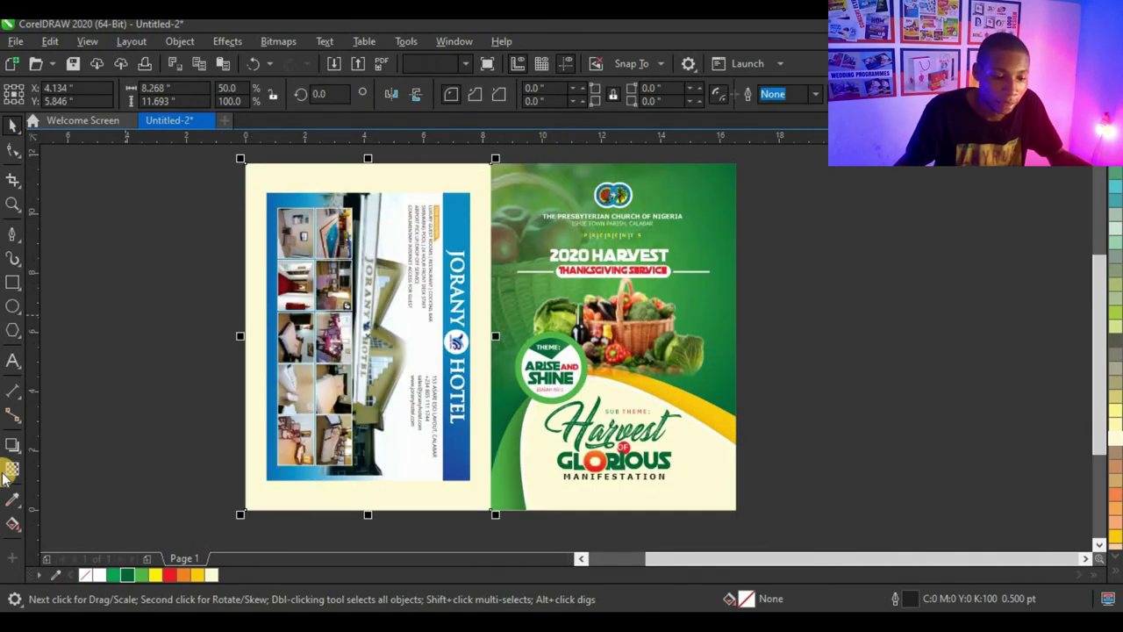
pyautogui.click(10, 523)
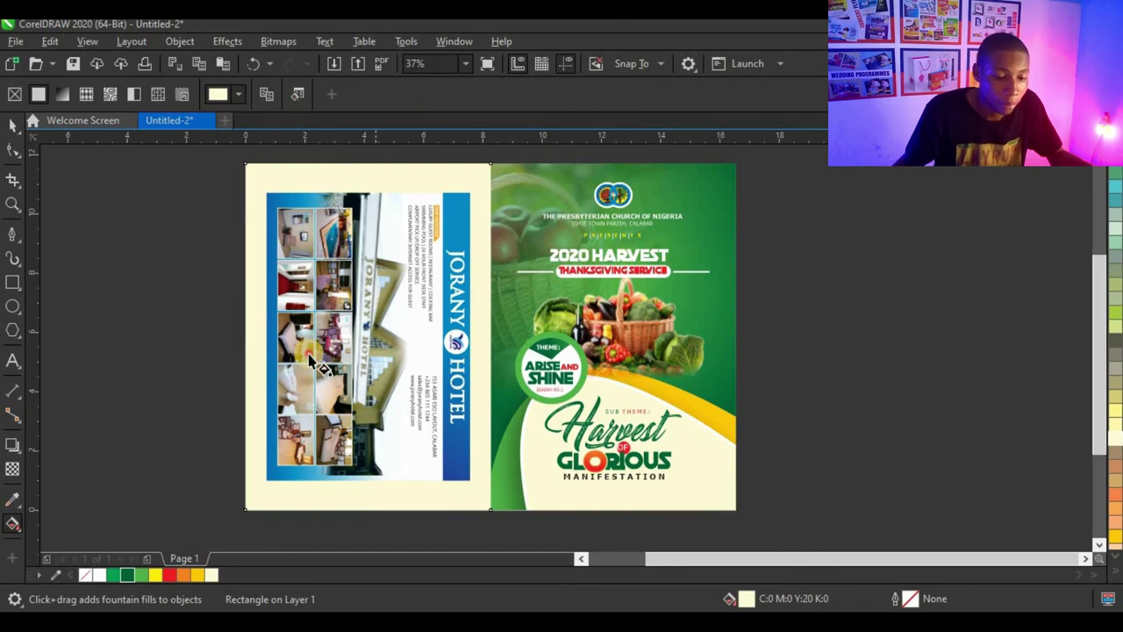
pyautogui.moveTo(309, 354); pyautogui.dragTo(691, 189)
pyautogui.click(196, 574)
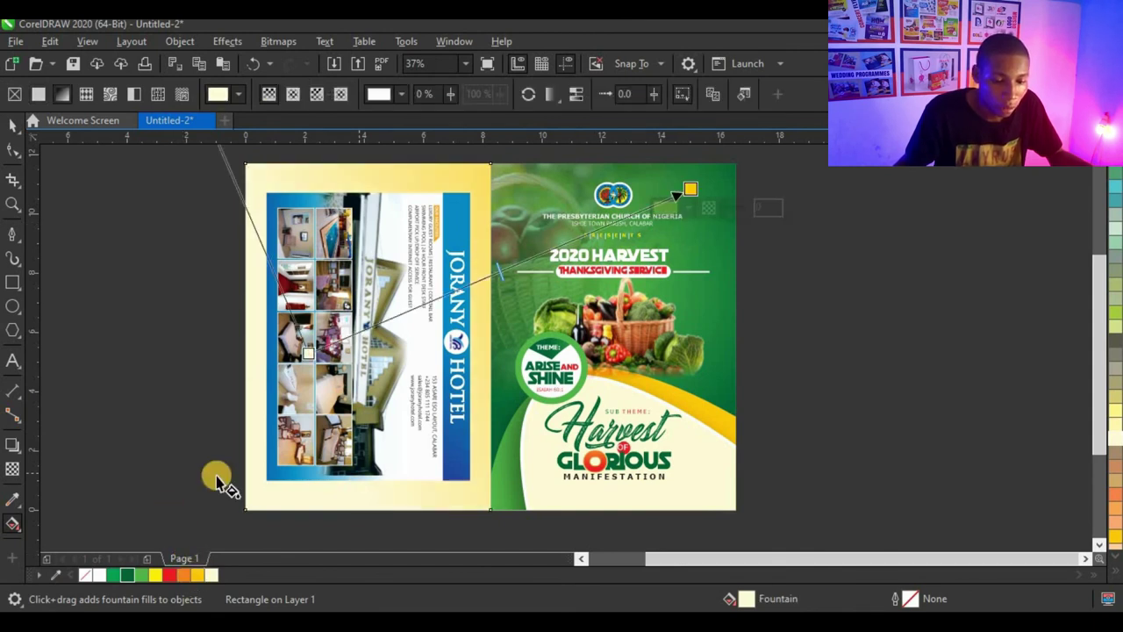
pyautogui.scroll(-1, 216, 475)
pyautogui.moveTo(456, 330); pyautogui.dragTo(491, 308)
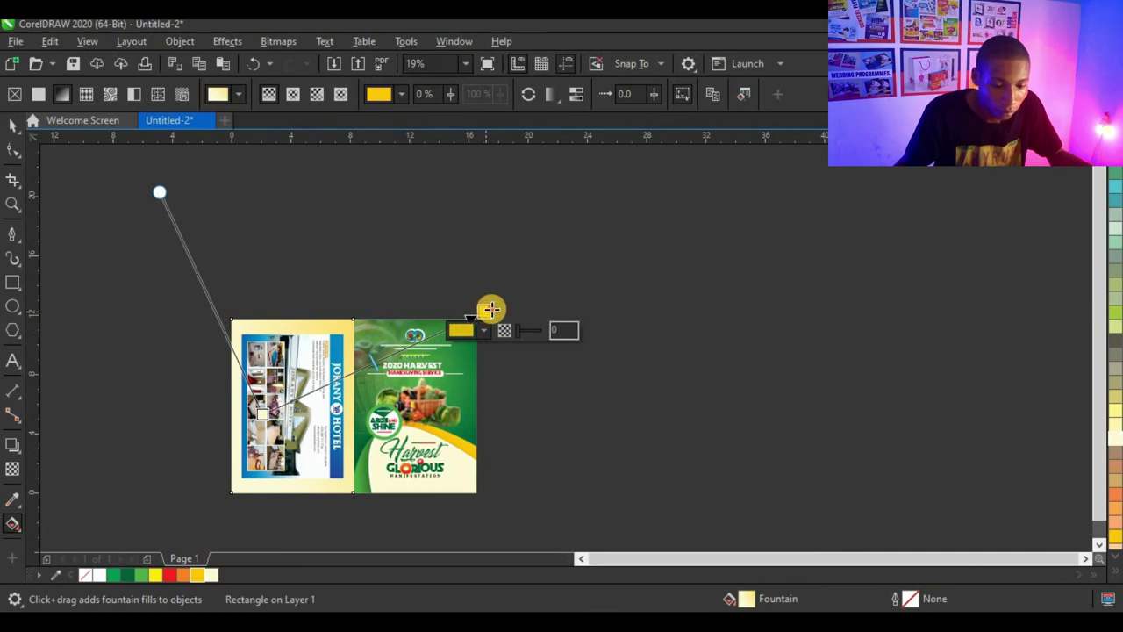
pyautogui.click(10, 130)
pyautogui.click(96, 156)
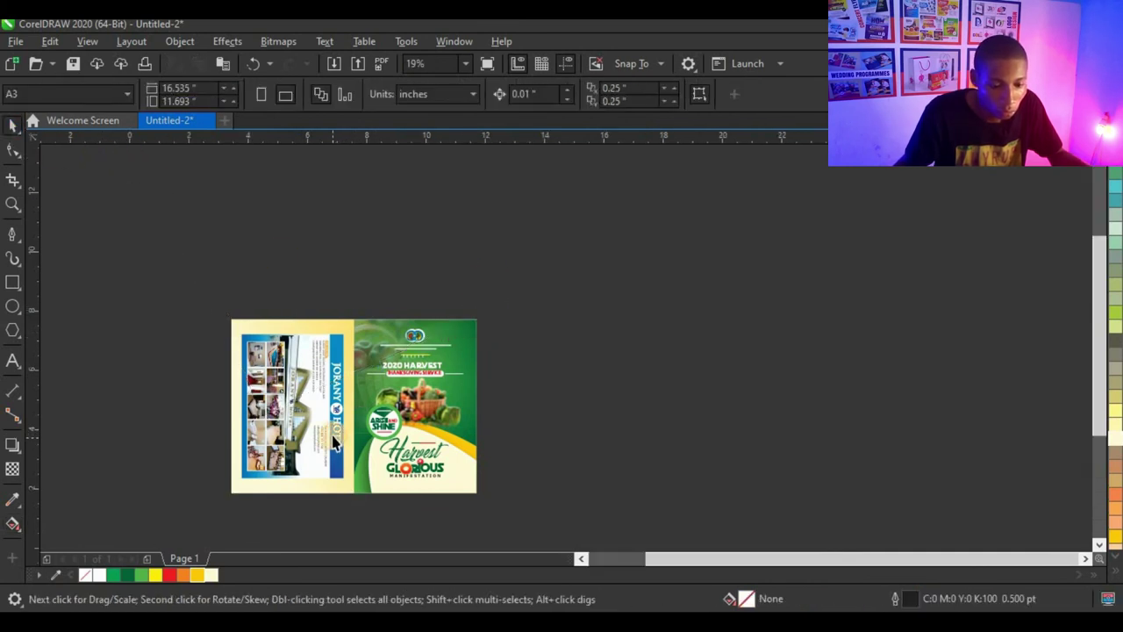
# Zoom to fit the spread and examine the back and front covers together in a full-screen preview
pyautogui.scroll(1, 333, 436)
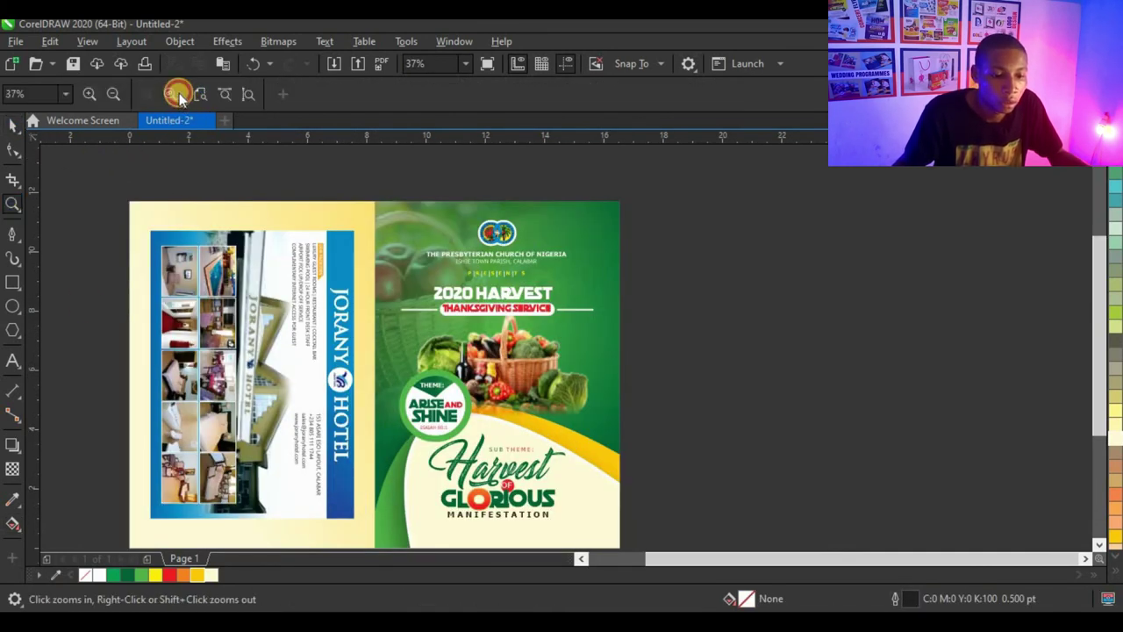
pyautogui.click(177, 93)
pyautogui.click(19, 131)
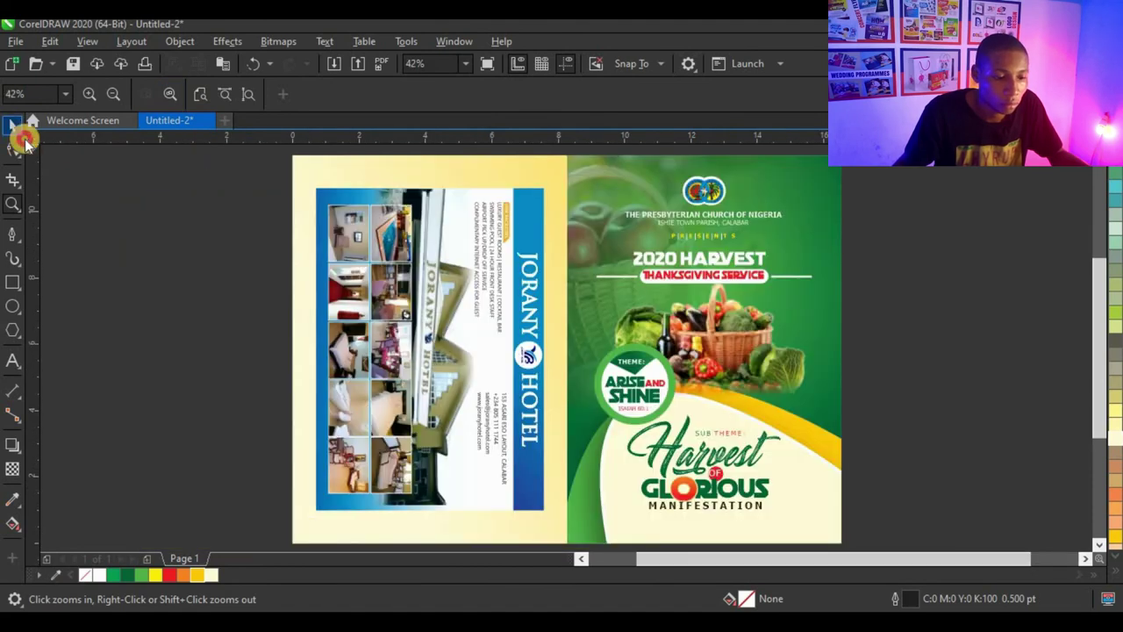
pyautogui.rightClick(200, 215)
pyautogui.click(200, 216)
pyautogui.press('F9')
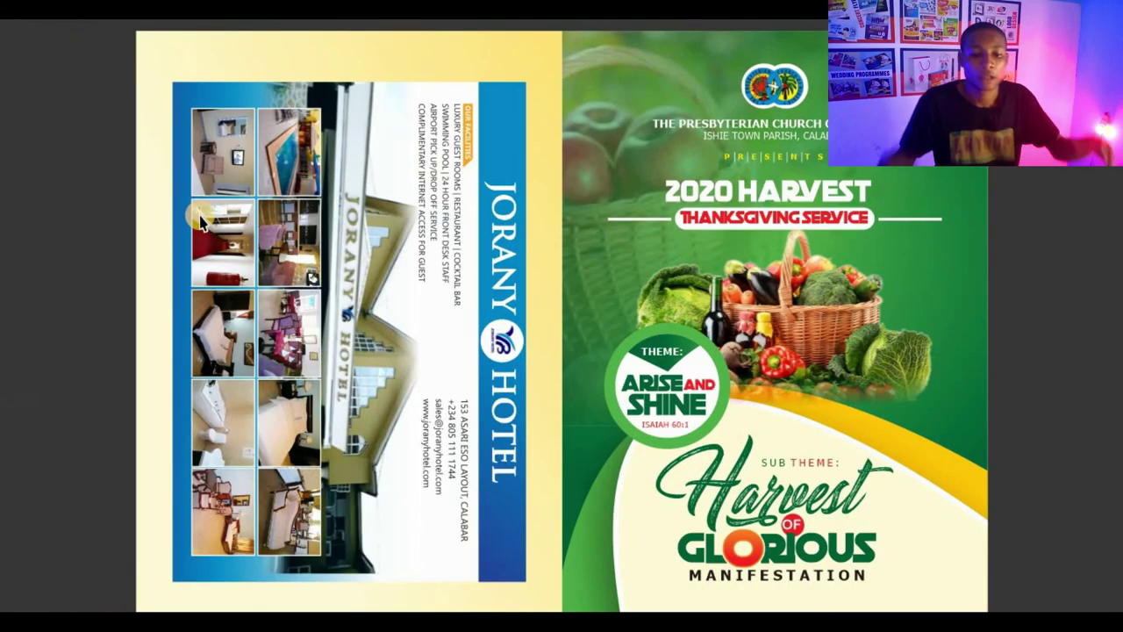